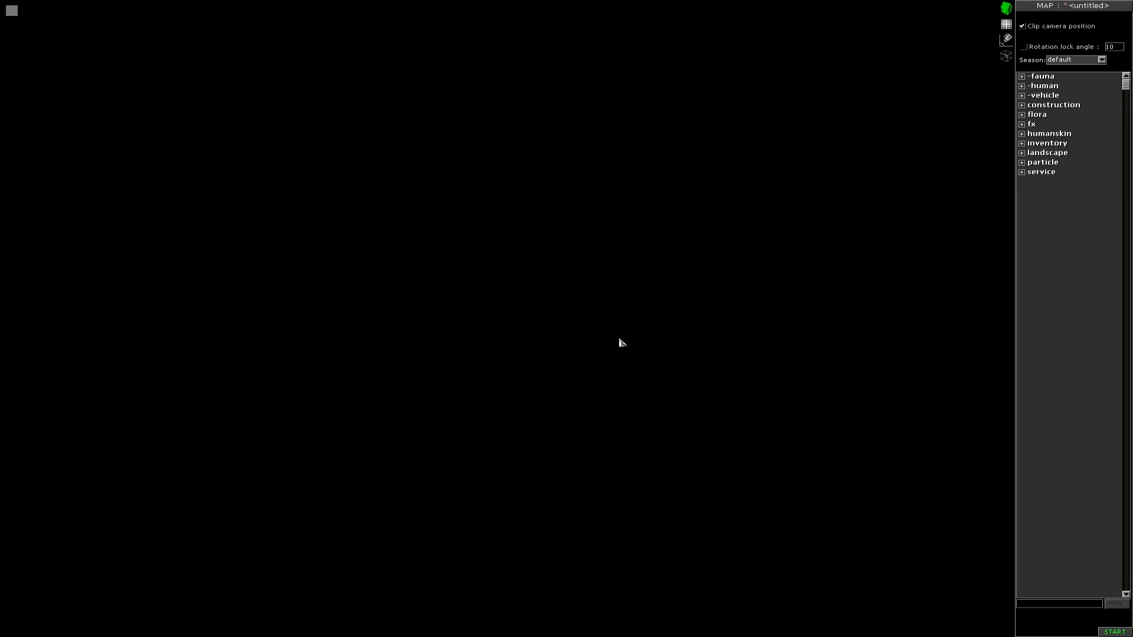
Step: Look through the play view, the map editor and the mission editor, and return to the map editor
key("F1")
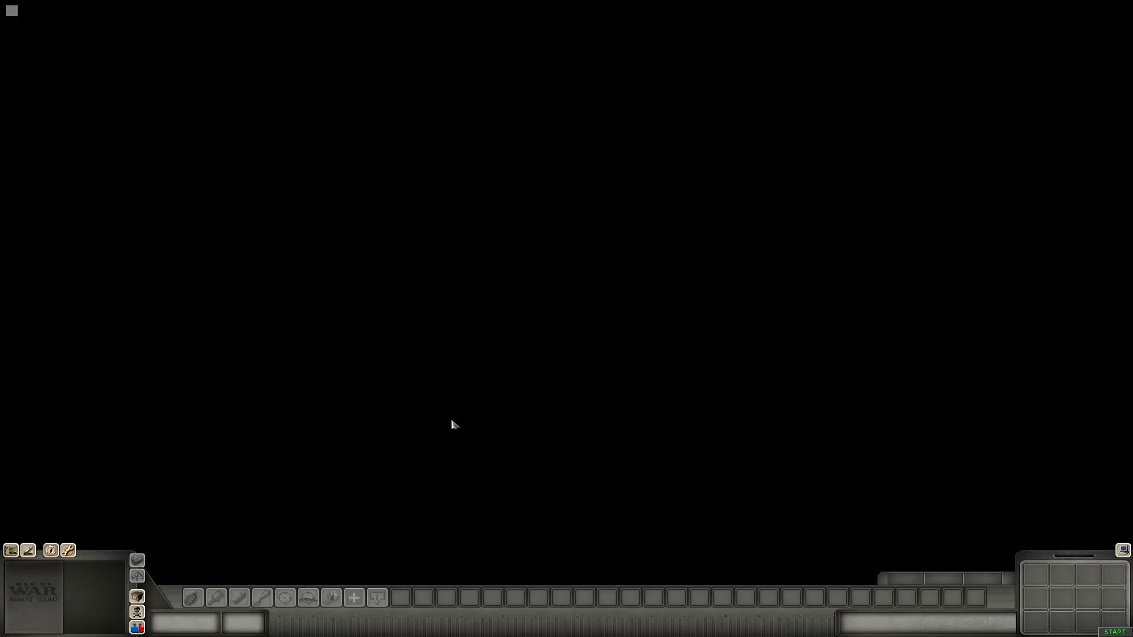
key("F2")
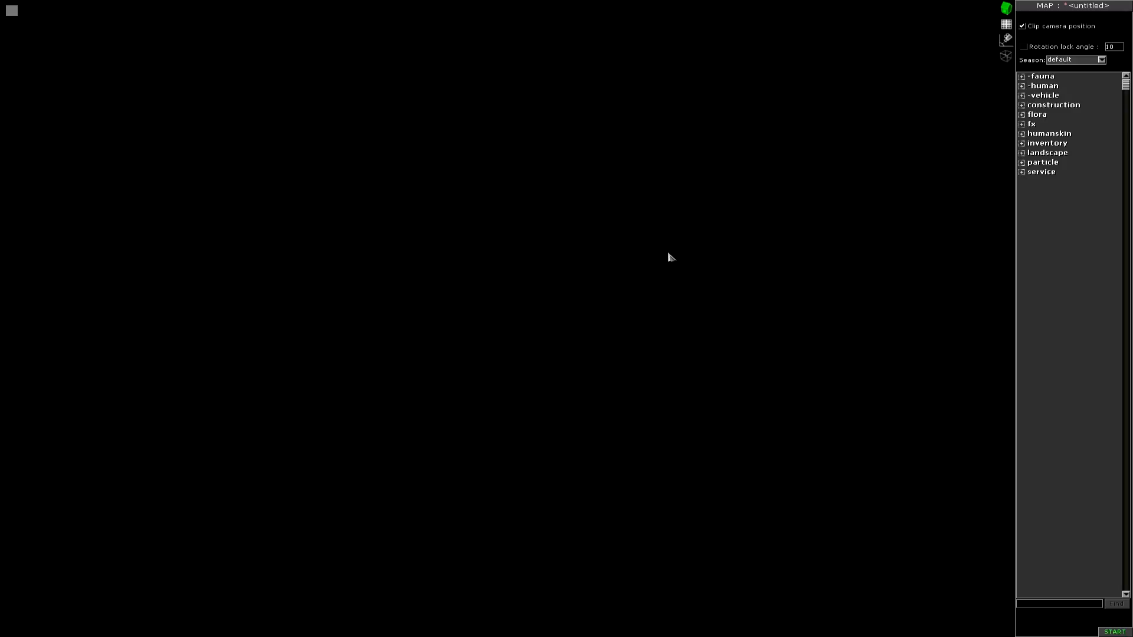
key("F3")
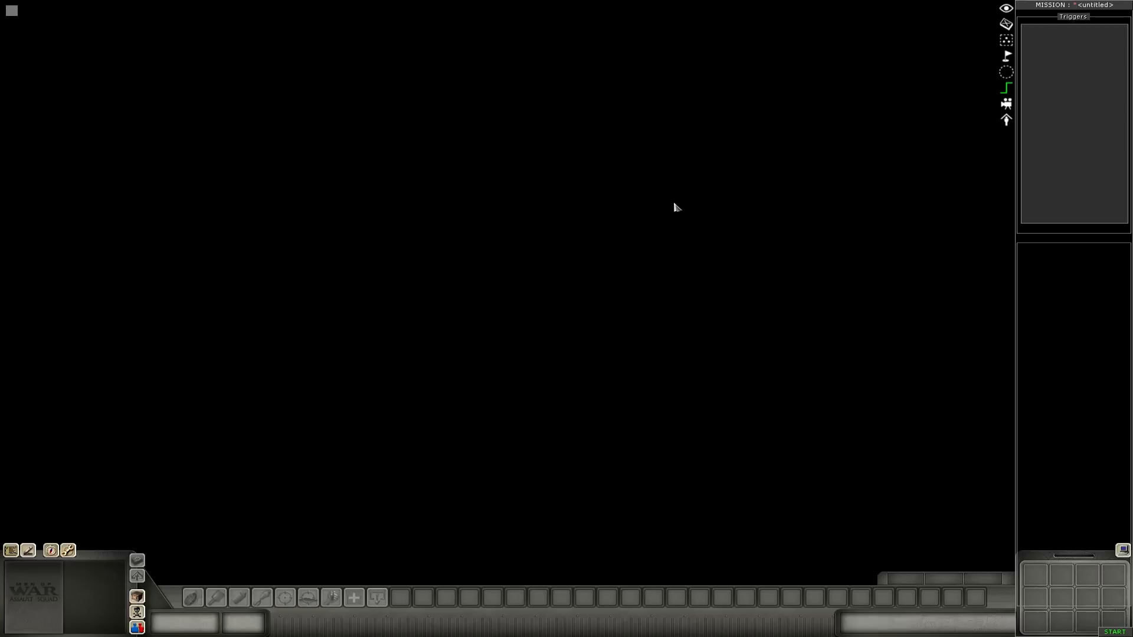
key("F1")
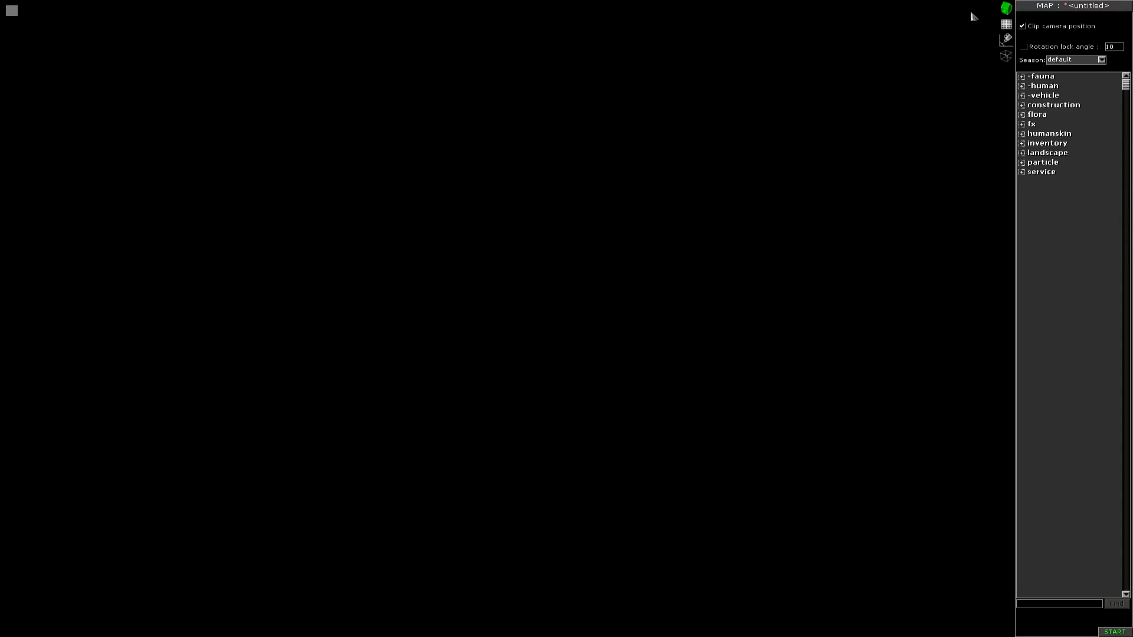
Step: Open the dialog for loading a map and check the bridgehold and defend the gen entries in the map folder
left_click(1051, 7)
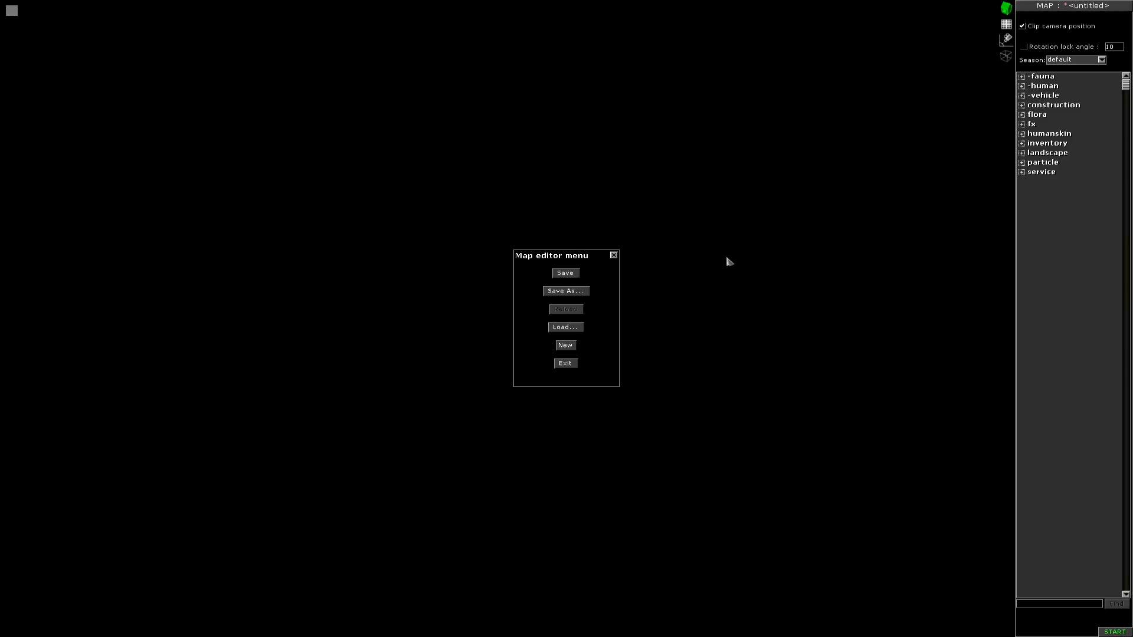
left_click(565, 328)
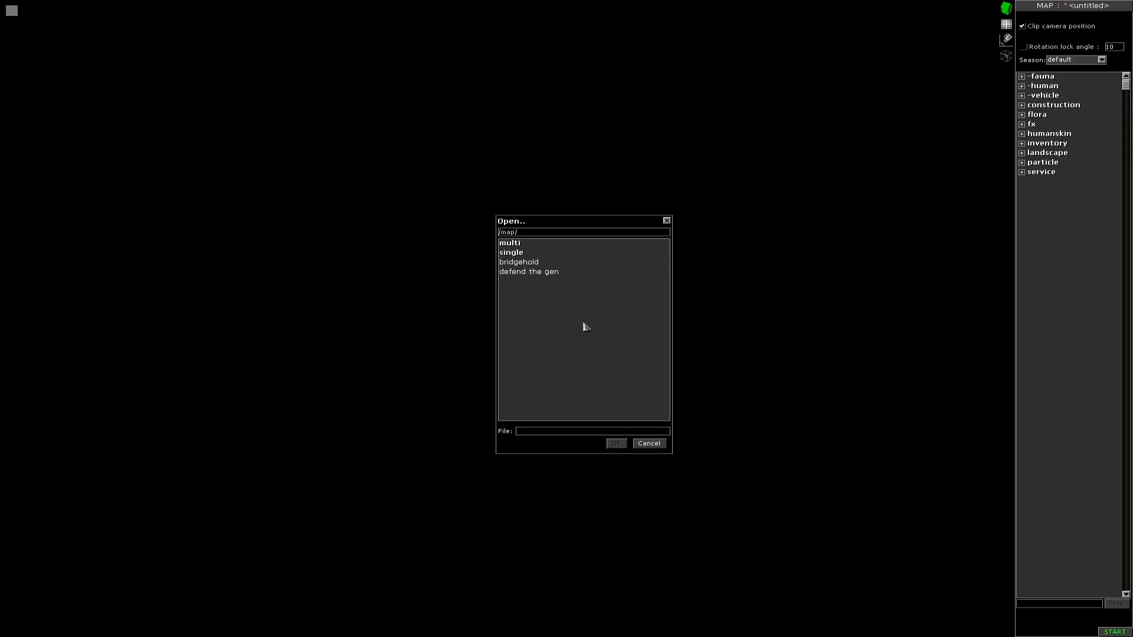
left_click(521, 263)
left_click(527, 273)
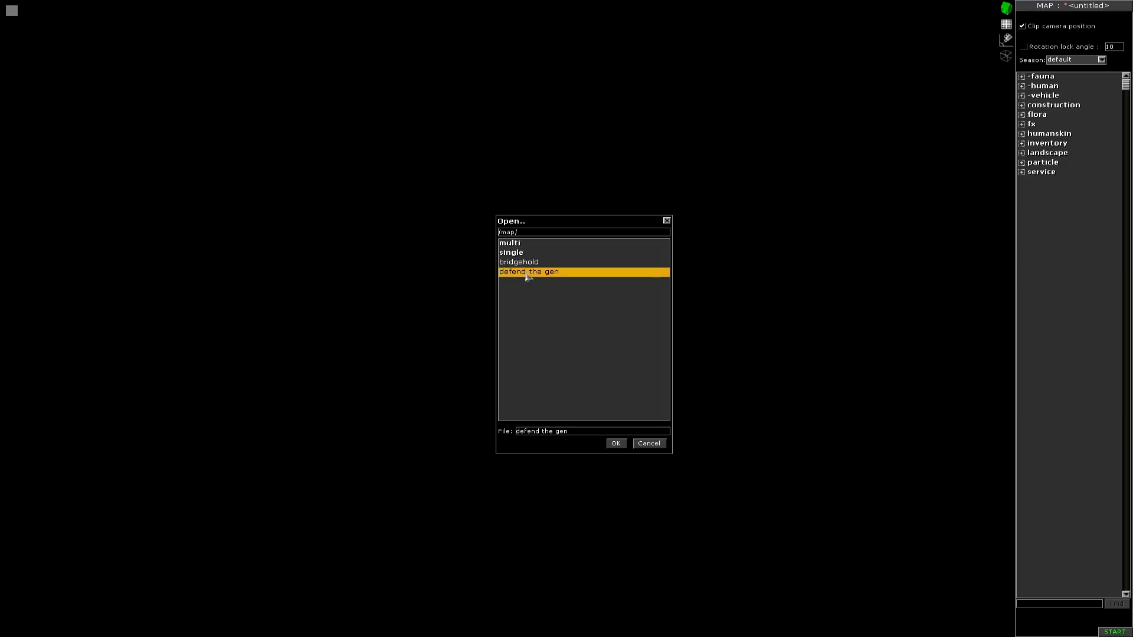
left_click(528, 264)
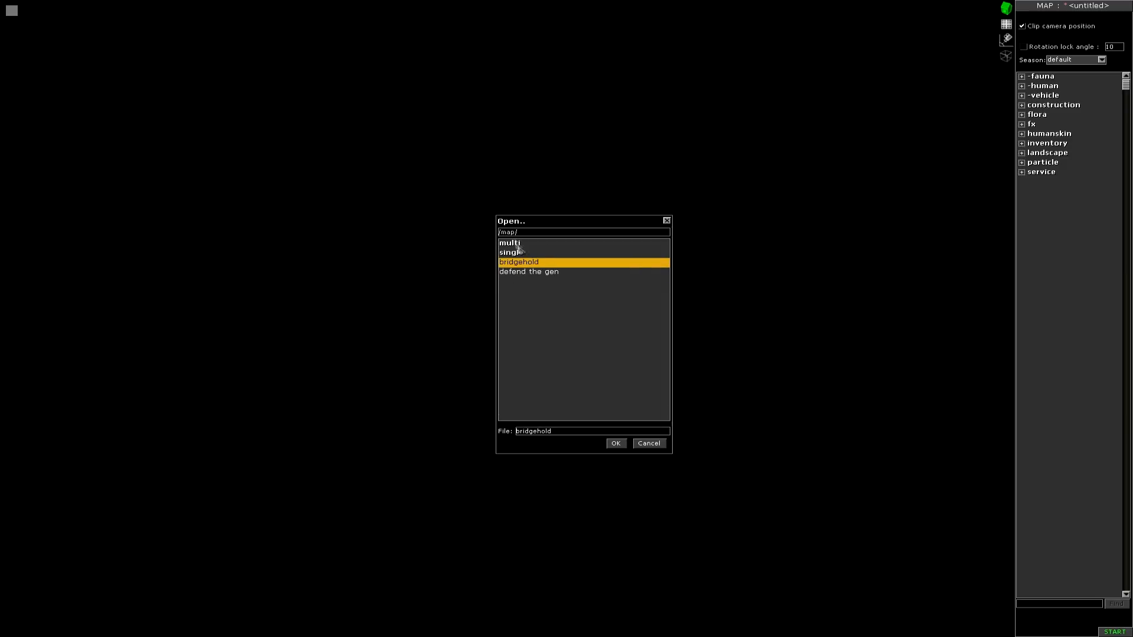
left_click(521, 274)
left_click(521, 263)
left_click(524, 273)
left_click(527, 264)
left_click(535, 274)
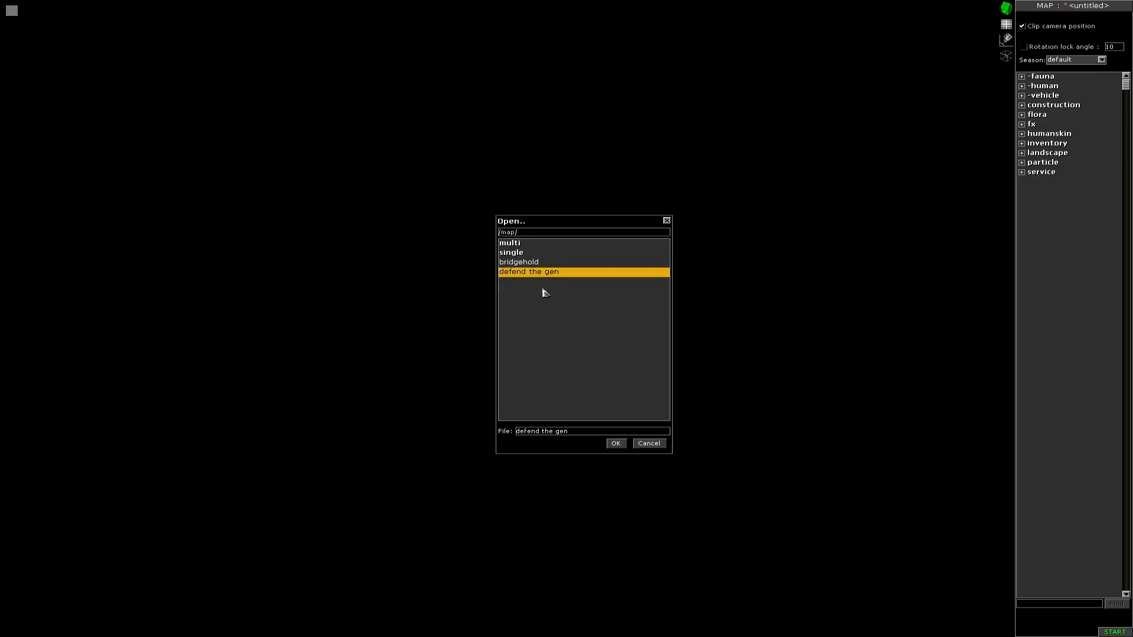
Step: Load the 1v1_road map from the multi folder
double_click(512, 243)
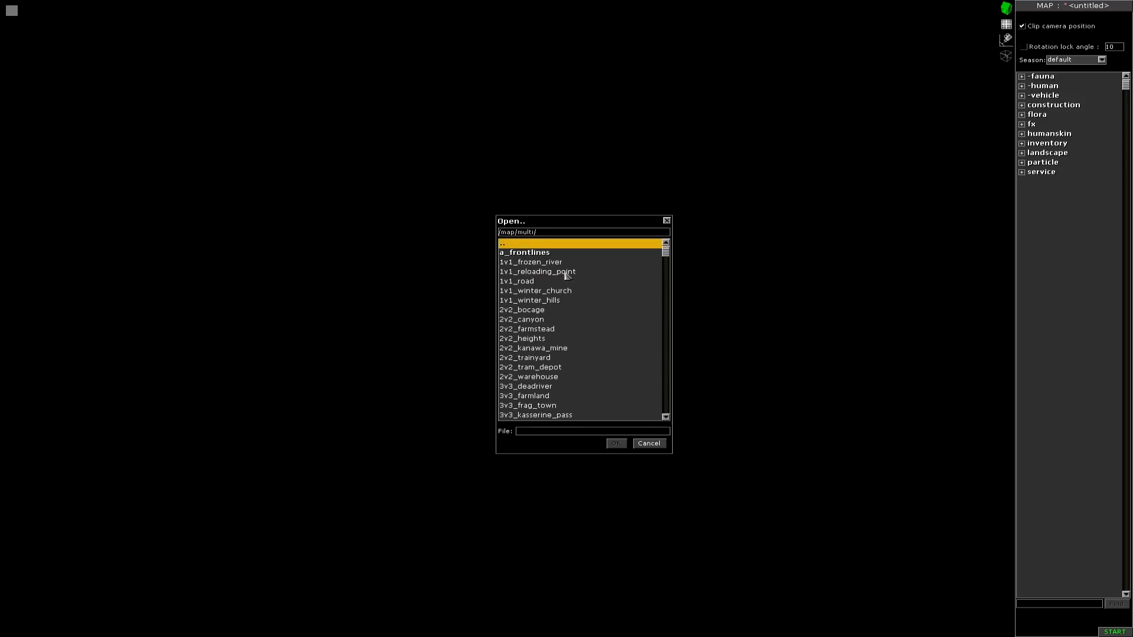
scroll(532, 292, "down", 4)
scroll(533, 293, "up", 4)
left_click(528, 283)
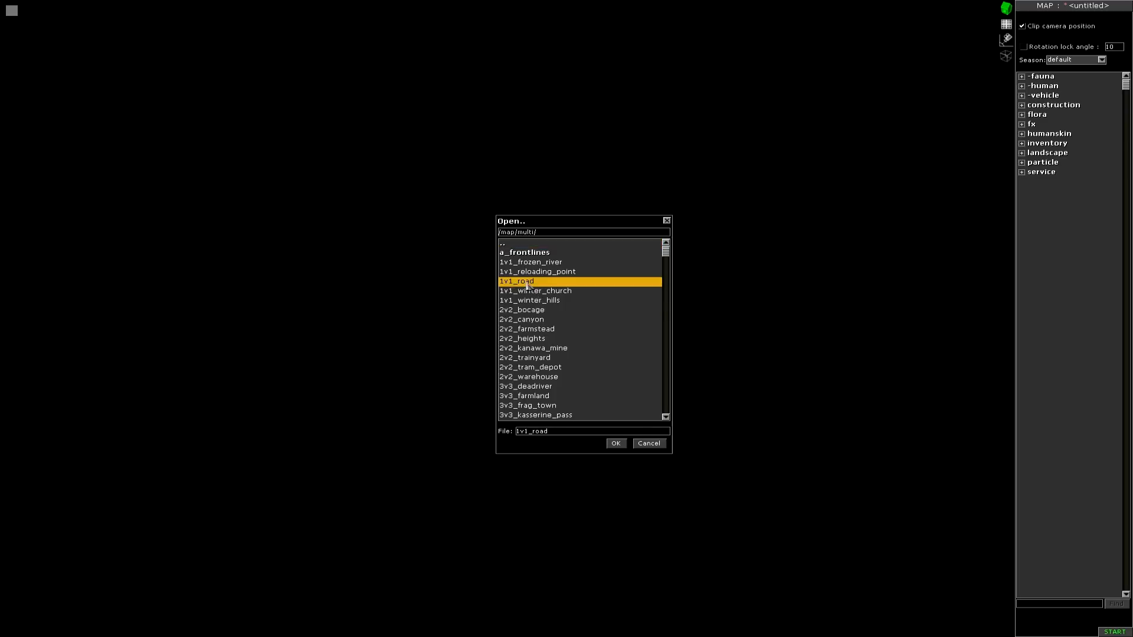
double_click(528, 283)
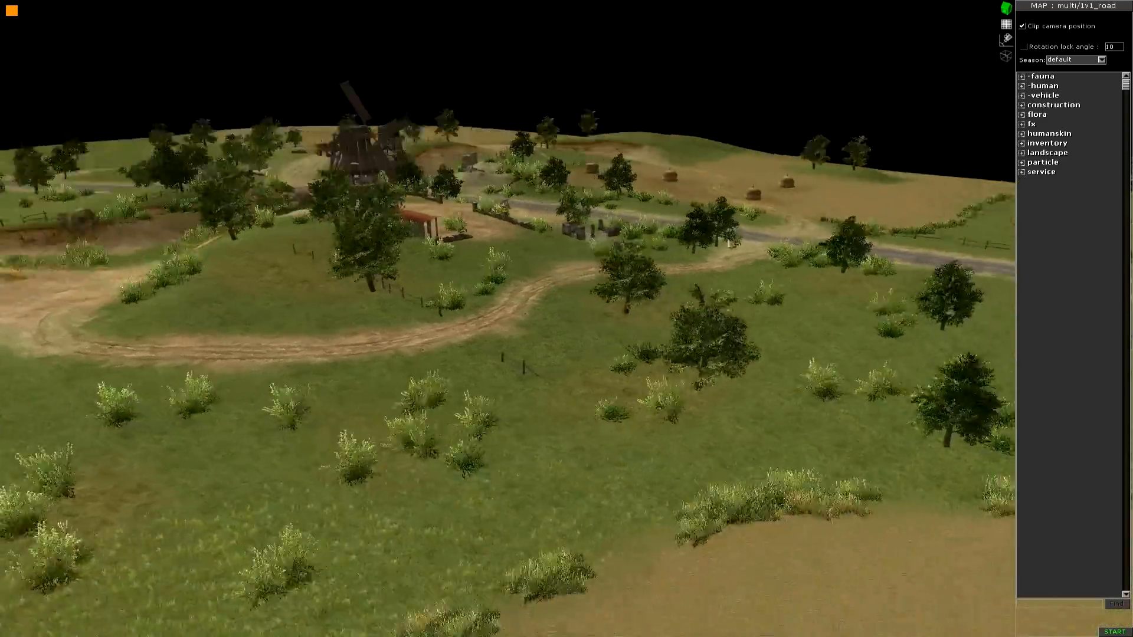
Step: Look over the loaded map's road, windmill hill and ploughed field from several angles
middle_click_drag(730, 243, 820, 242)
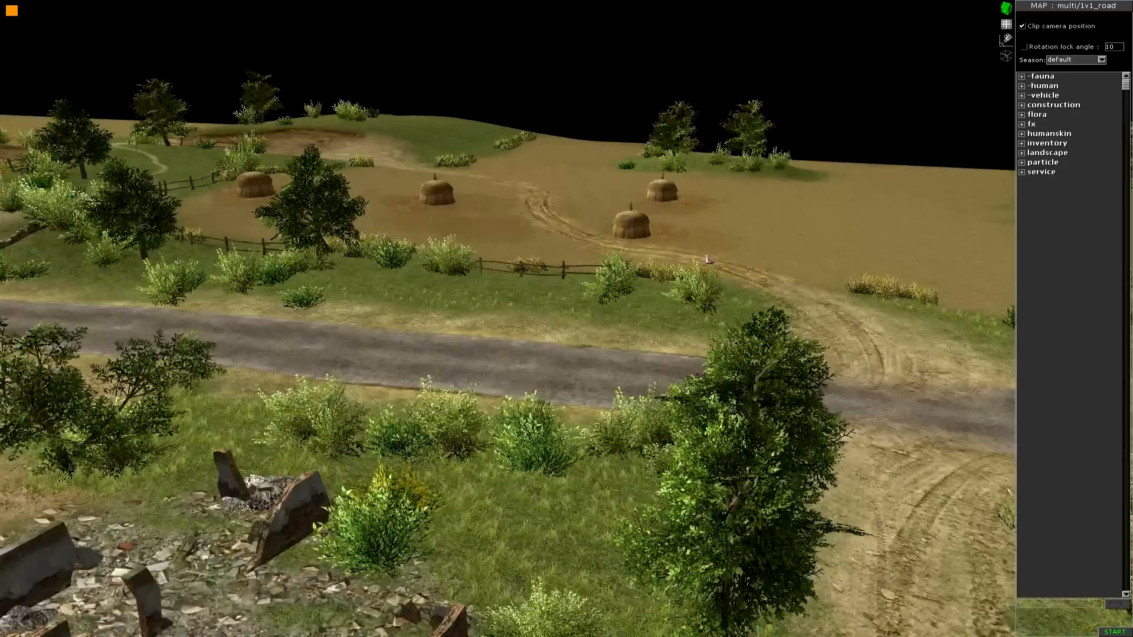
middle_click_drag(667, 259, 460, 256)
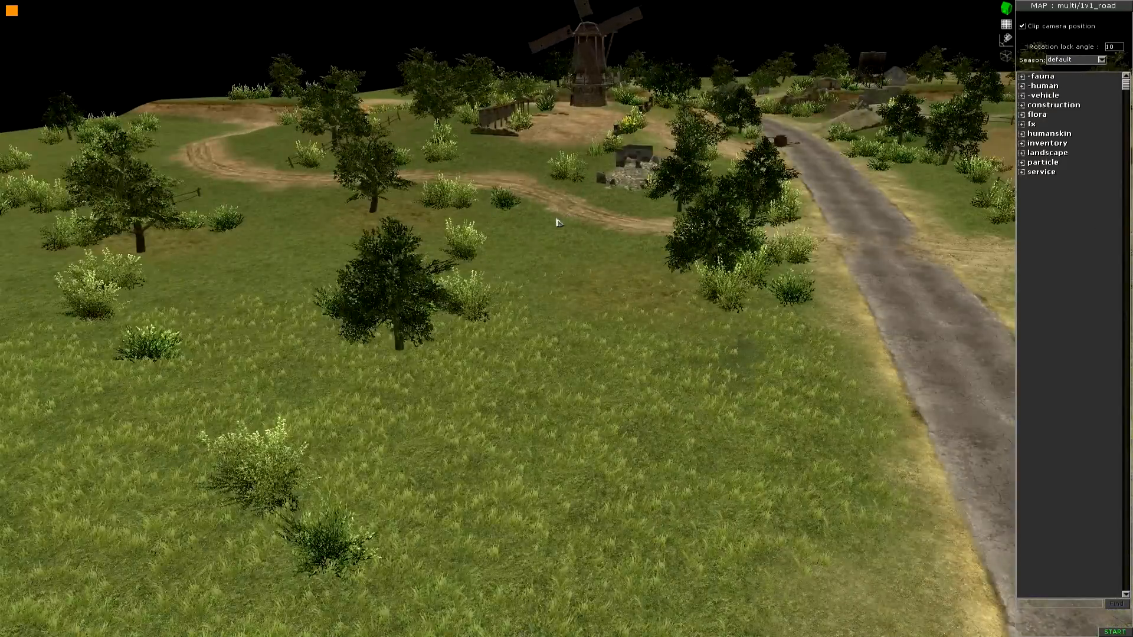
middle_click_drag(556, 220, 640, 220)
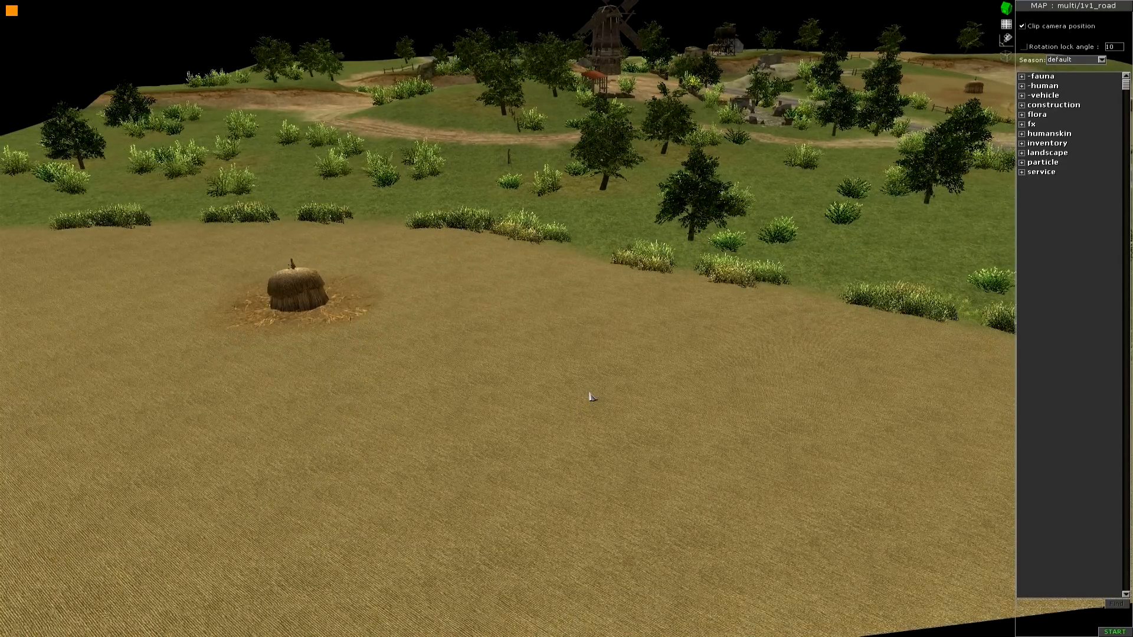
key("Up")
mouse_move(564, 220)
middle_mouse_down()
mouse_move(557, 148)
mouse_move(572, 231)
middle_mouse_up()
middle_click_drag(562, 291, 536, 245)
scroll(553, 258, "up", 2)
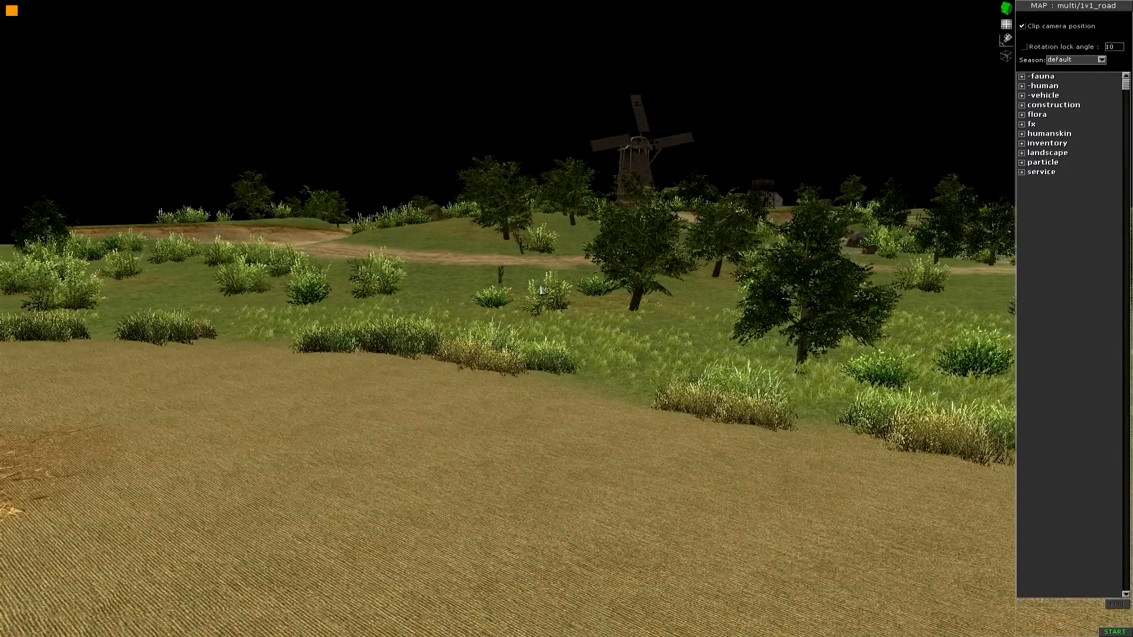
Step: Open the environment settings and preview several skirmish presets, including eng-battleaxe and _01-tutorial
key("ctrl+e")
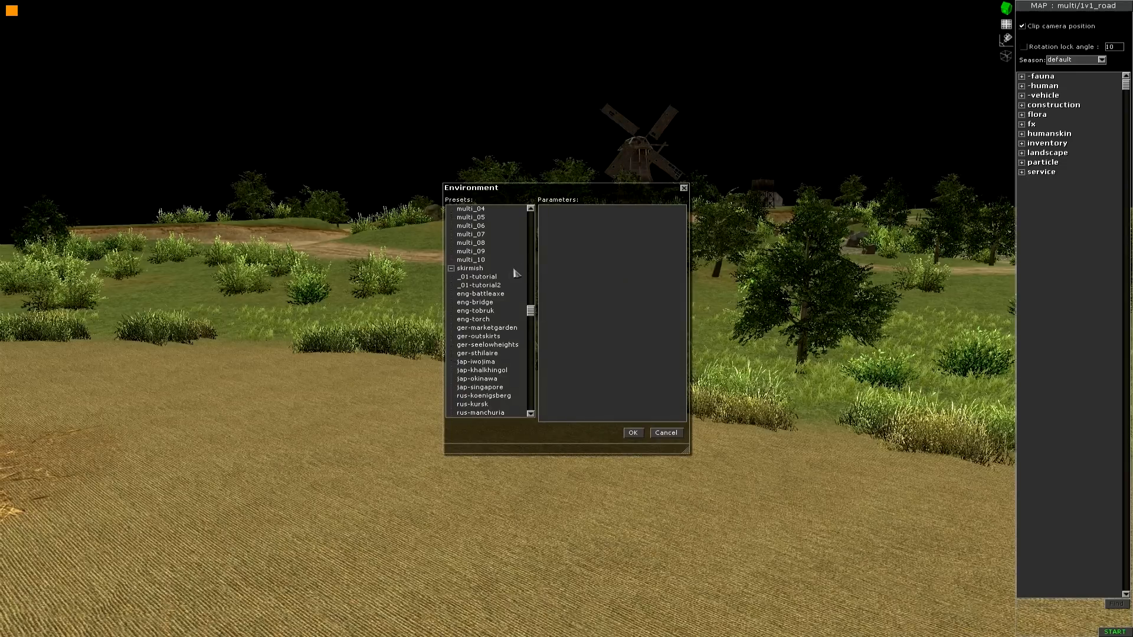
scroll(488, 316, "down", 2)
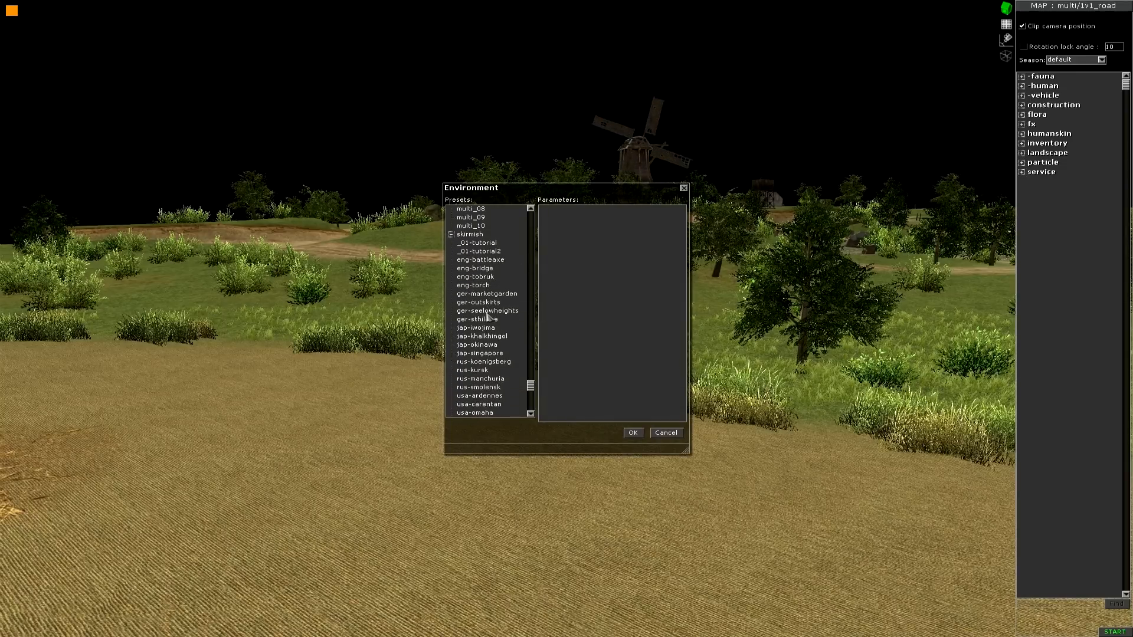
left_click(484, 319)
left_click(480, 278)
scroll(482, 302, "up", 3)
left_click(476, 285)
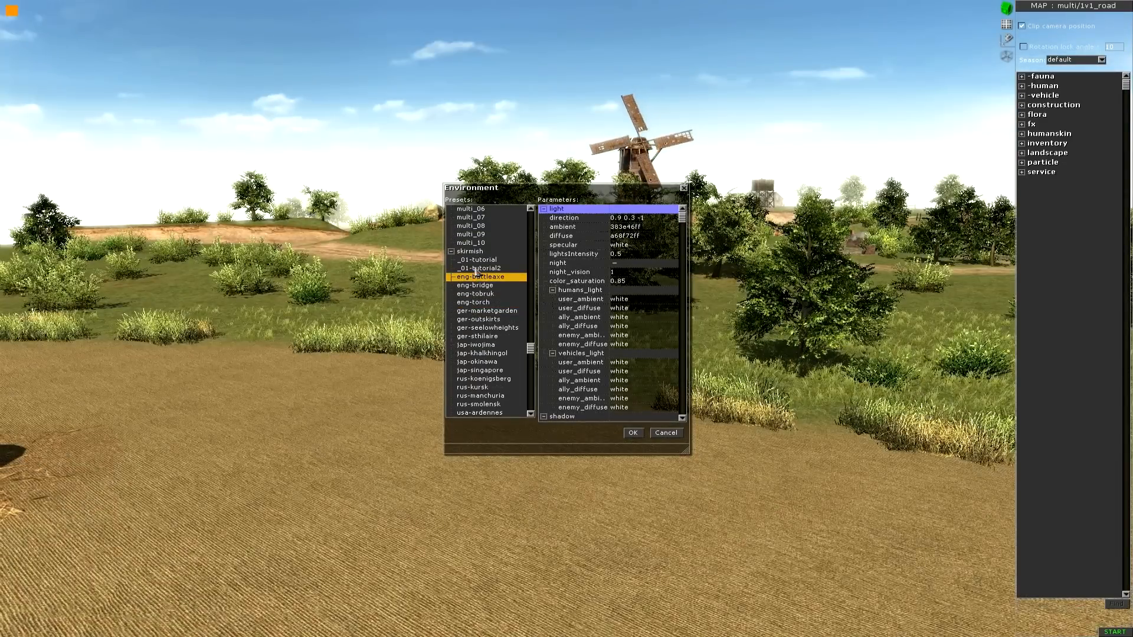
left_click(476, 261)
Step: Preview the multiplayer environment presets, including multi_09, multi_06, multi_05 and multi_02
left_click(476, 234)
scroll(475, 245, "up", 3)
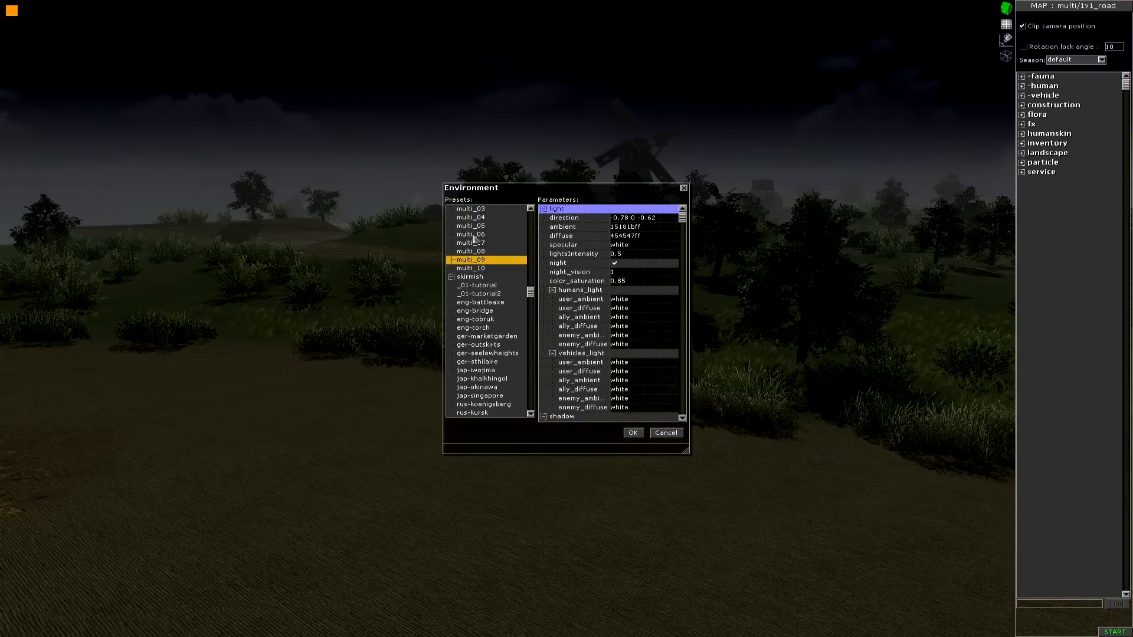
left_click(474, 235)
left_click(475, 227)
scroll(473, 239, "up", 1)
left_click(474, 227)
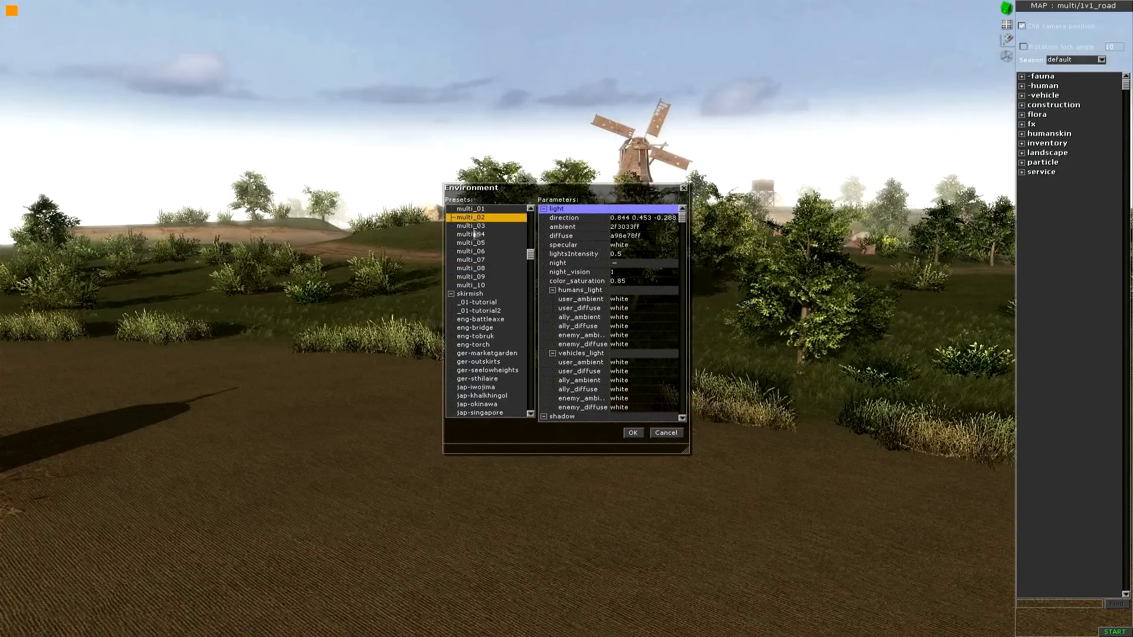
scroll(474, 229, "up", 1)
left_click(474, 227)
Step: Compare a few more skirmish presets, including eng-tobruk, and apply the eng-bridge environment to the map
left_click(476, 328)
left_click(477, 353)
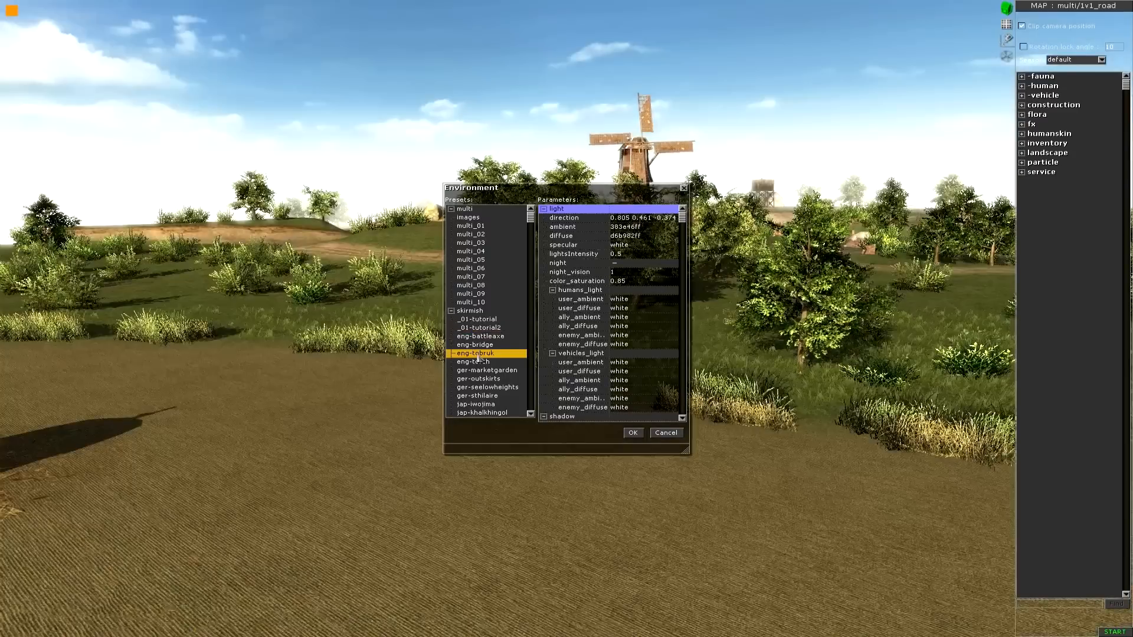
left_click(477, 345)
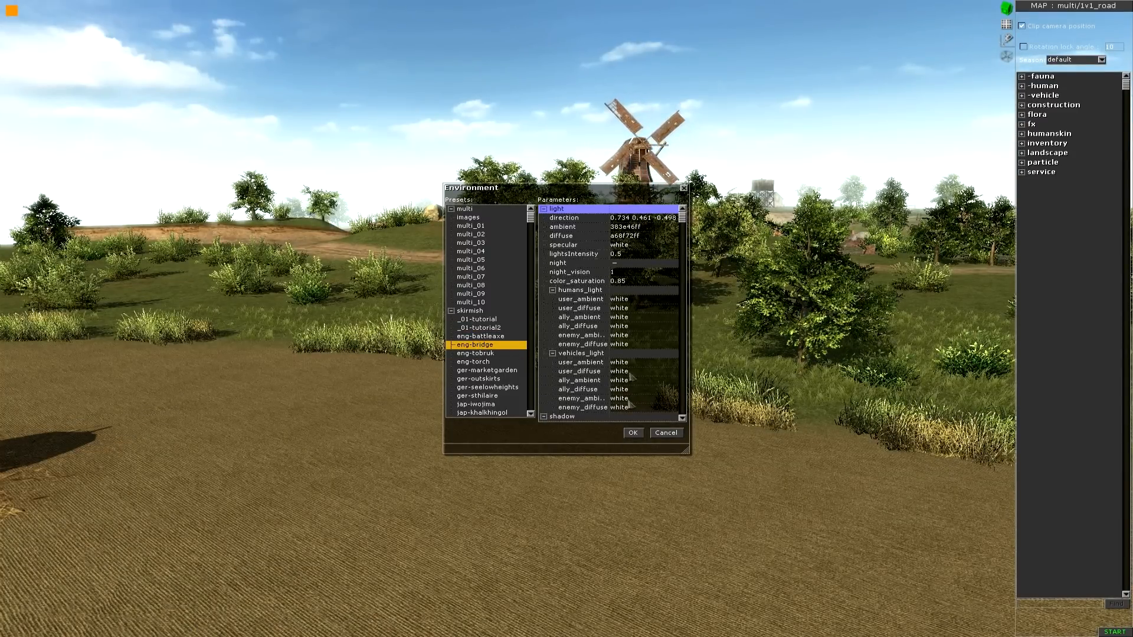
left_click(632, 435)
Step: Inspect the haystacks and the map border under the new sky in the editor and in the play view
right_click_drag(539, 275, 520, 407)
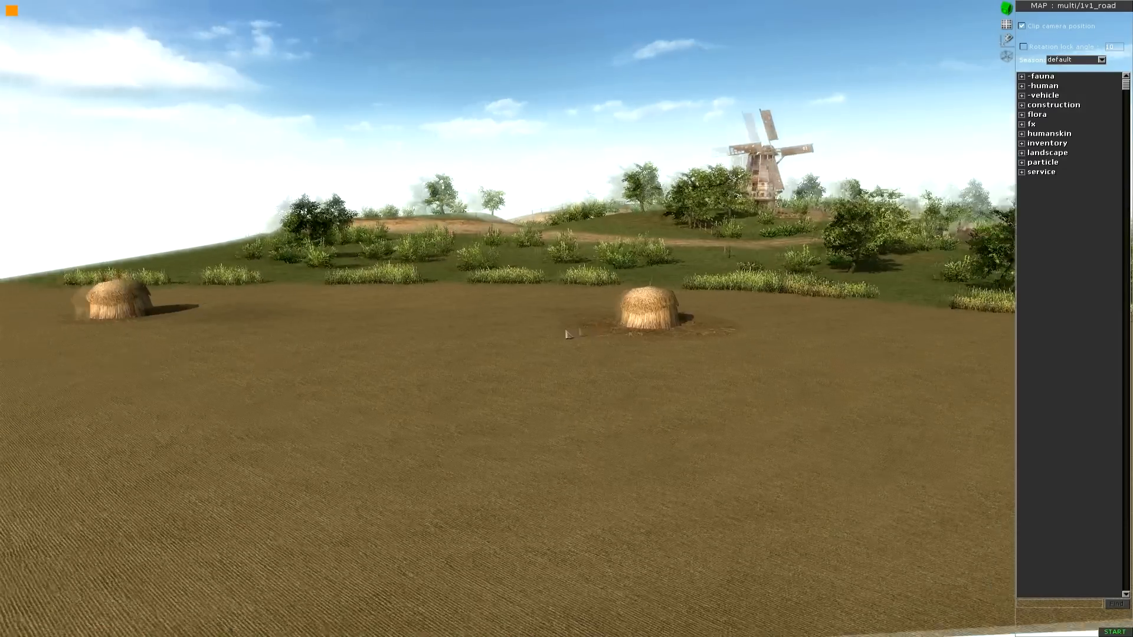
middle_click_drag(582, 333, 498, 369)
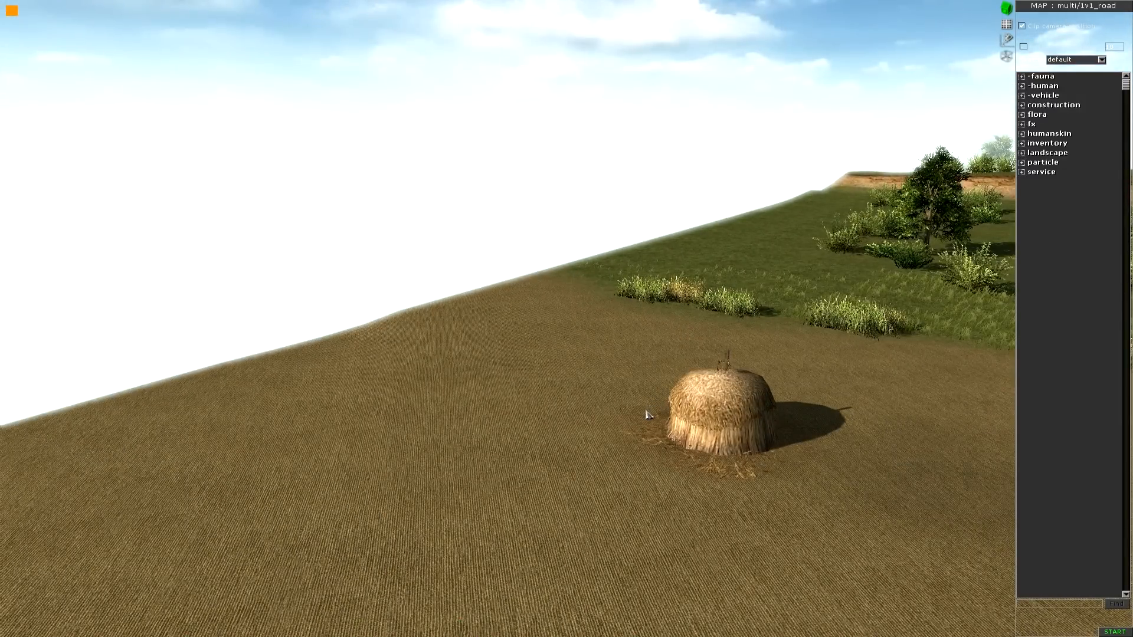
middle_click_drag(565, 392, 598, 396)
key("F1")
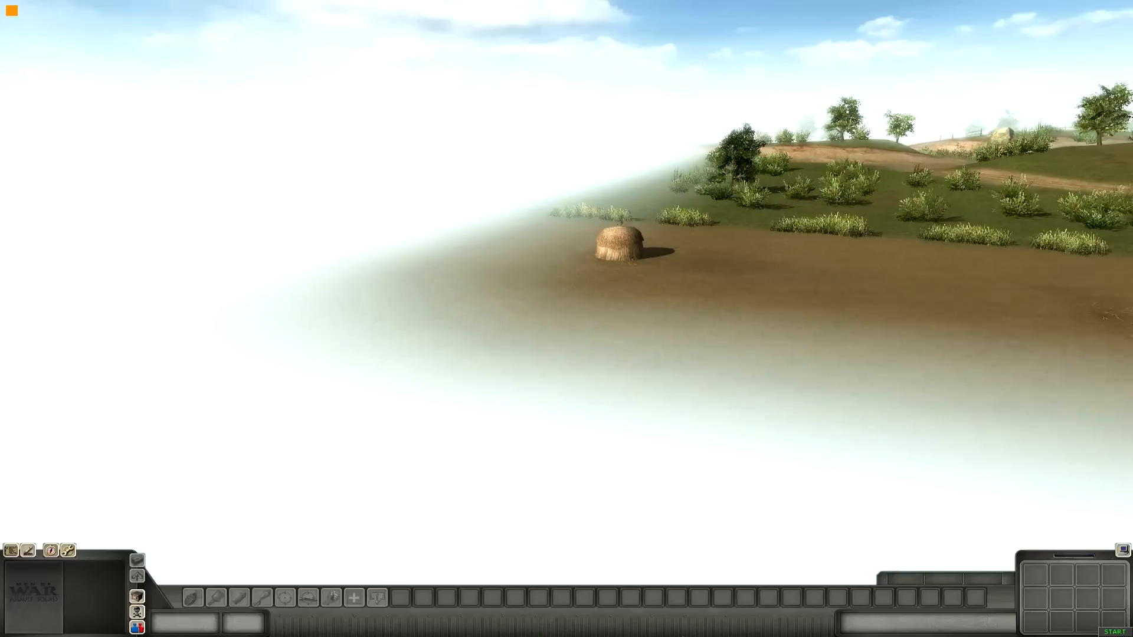
middle_click_drag(746, 376, 780, 311)
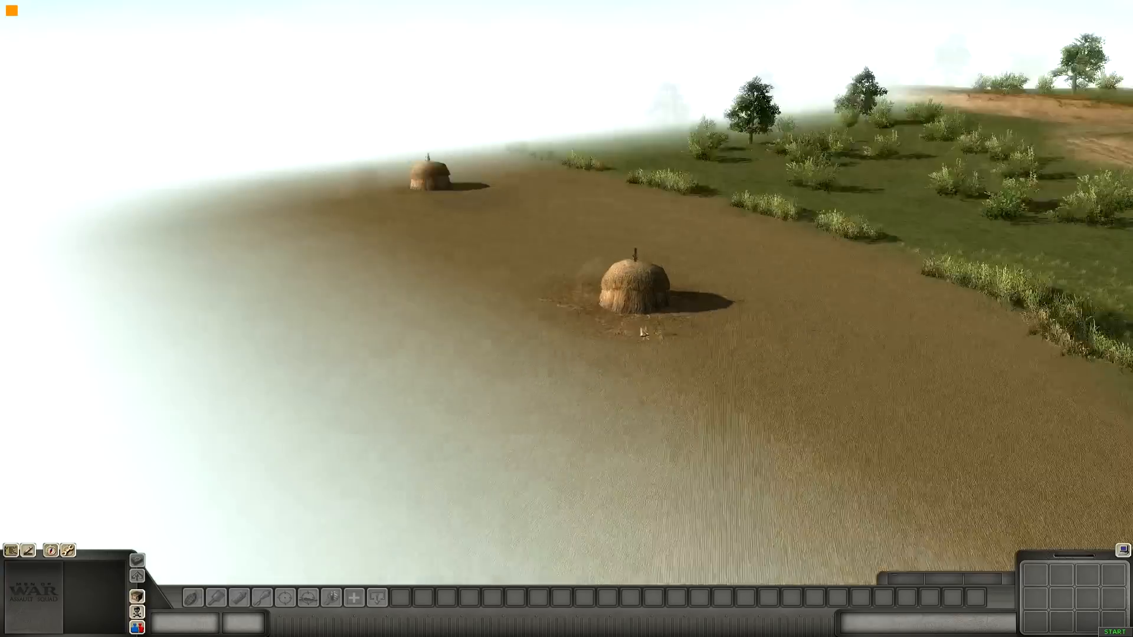
Step: Switch to the mission editor and survey the map from the haystack field along the road to the water tower
key("F3")
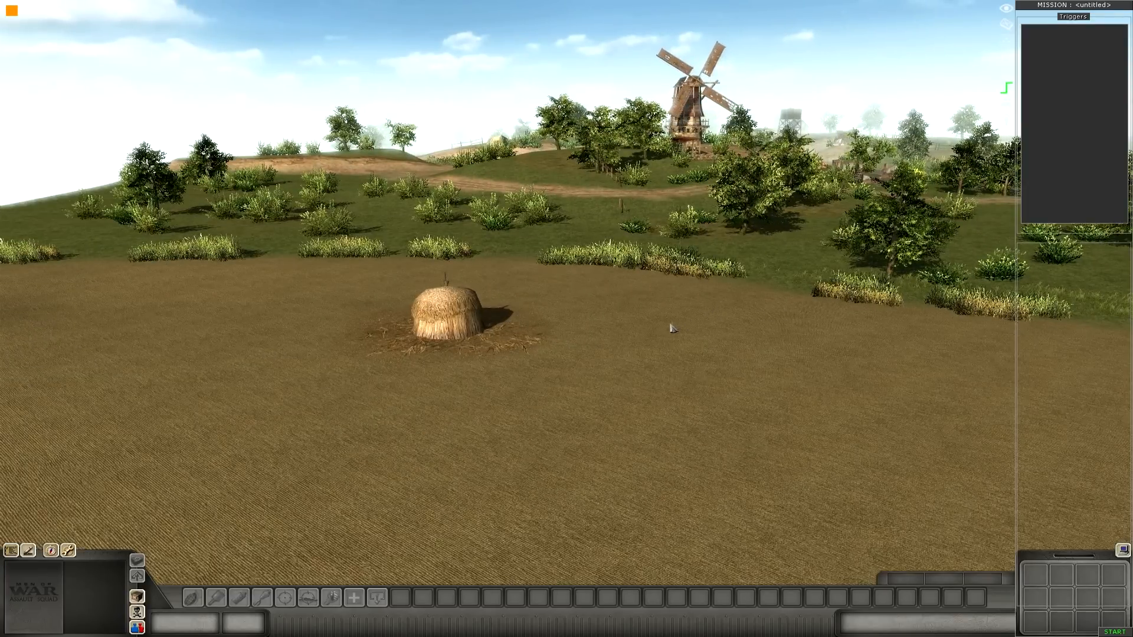
scroll(673, 329, "up", 3)
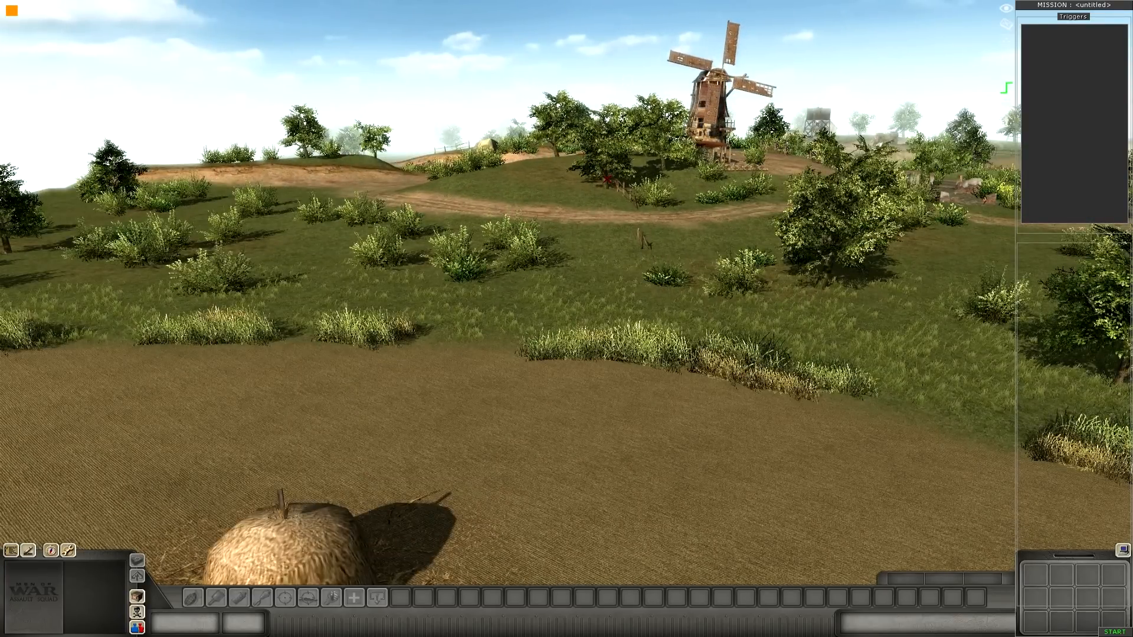
scroll(607, 177, "down", 5)
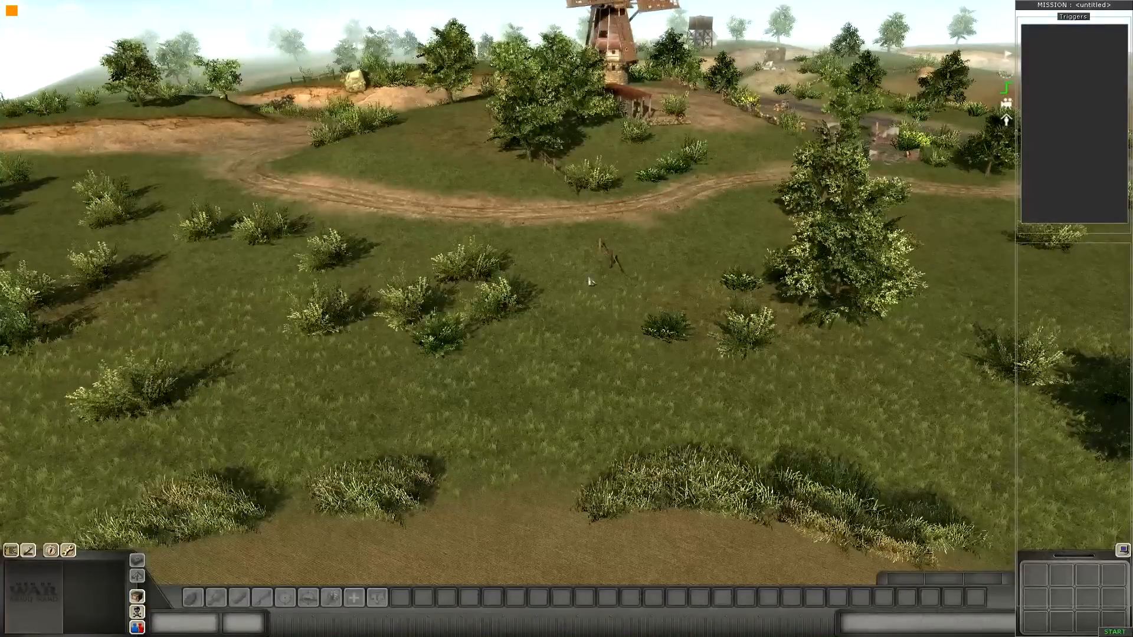
mouse_move(697, 635)
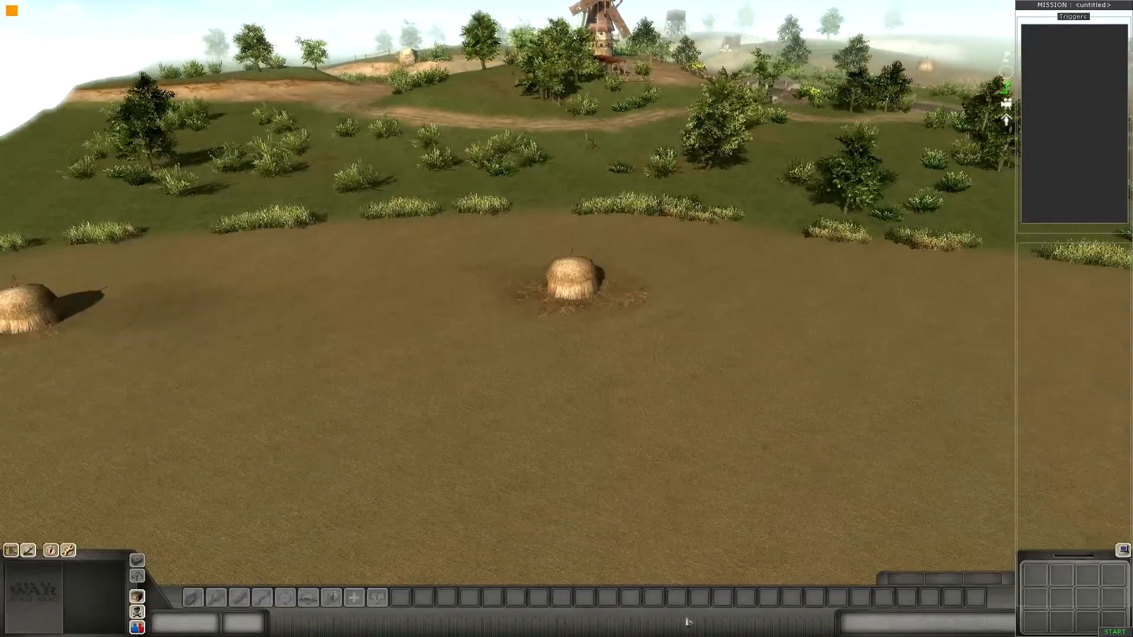
mouse_move(1131, 236)
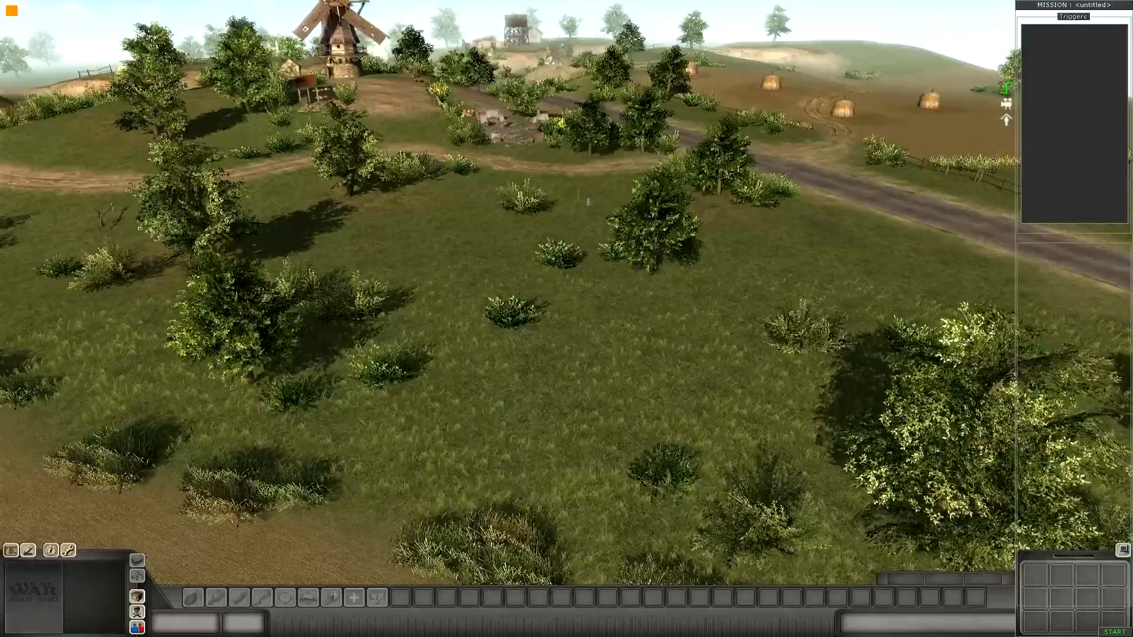
mouse_move(551, 1)
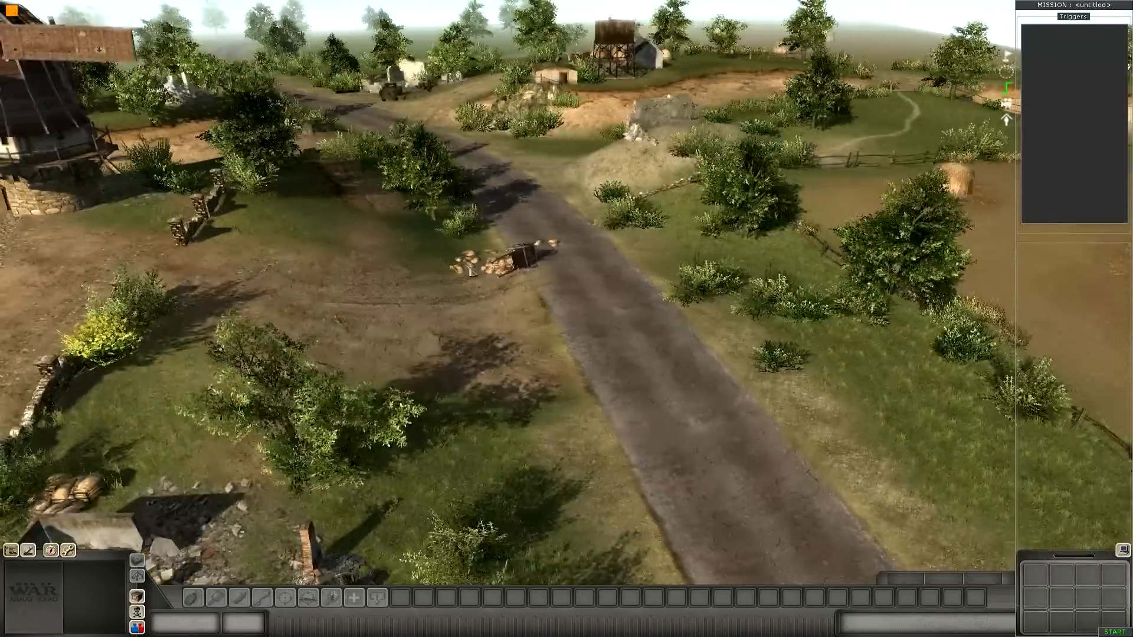
middle_click_drag(472, 272, 429, 387)
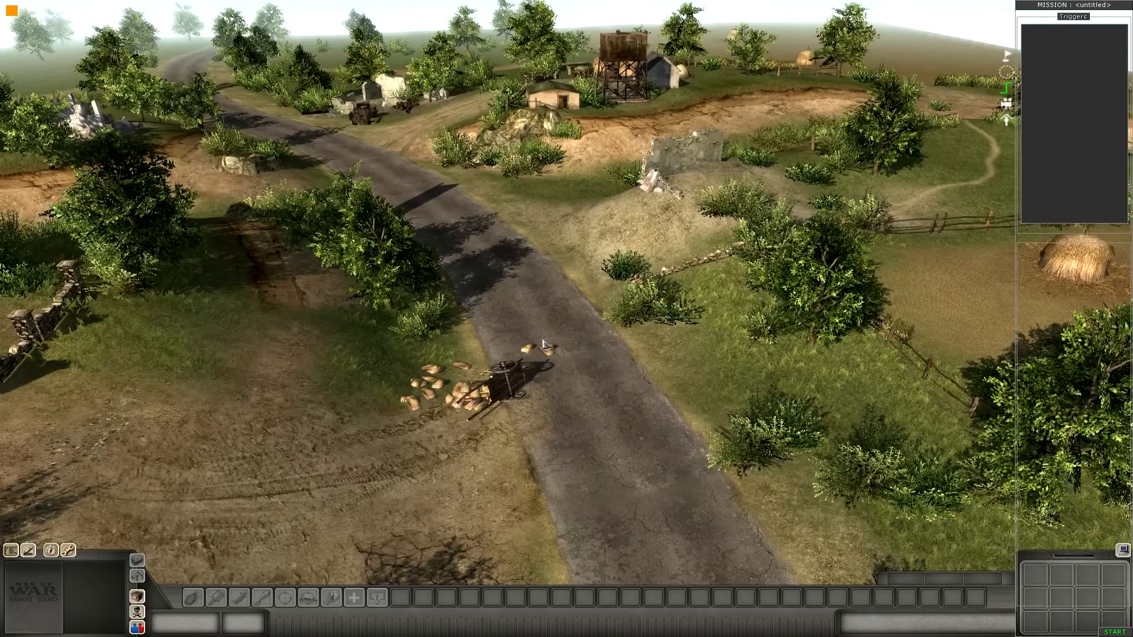
key("Up")
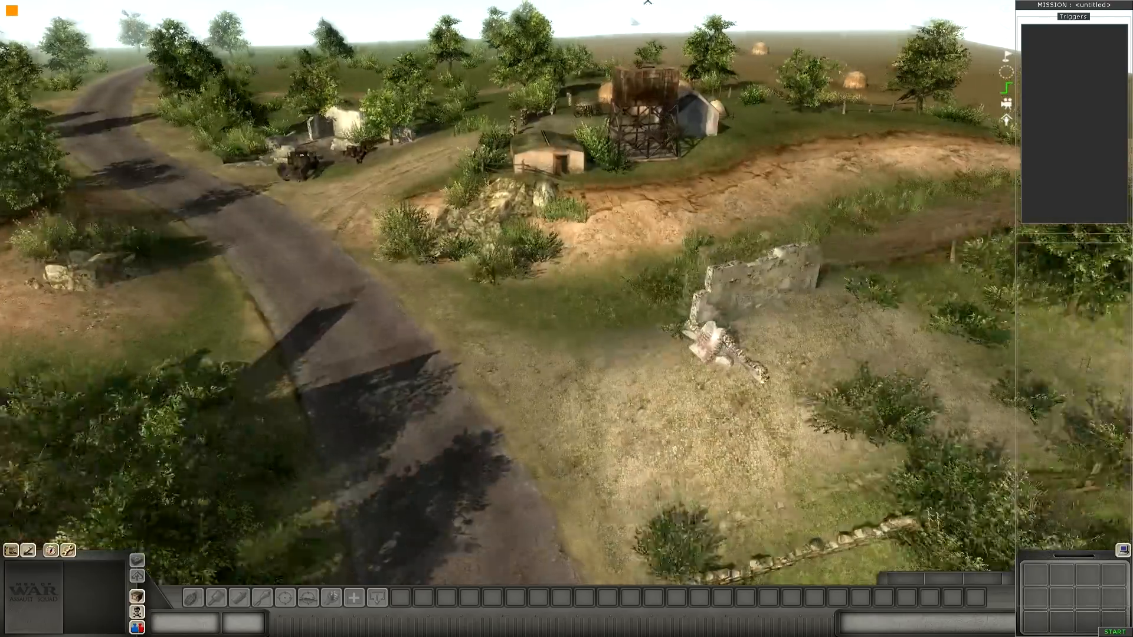
Step: Examine the mission editor's waypoint, squad, game speed, camera and zone settings with the haystack field in view
key("Down")
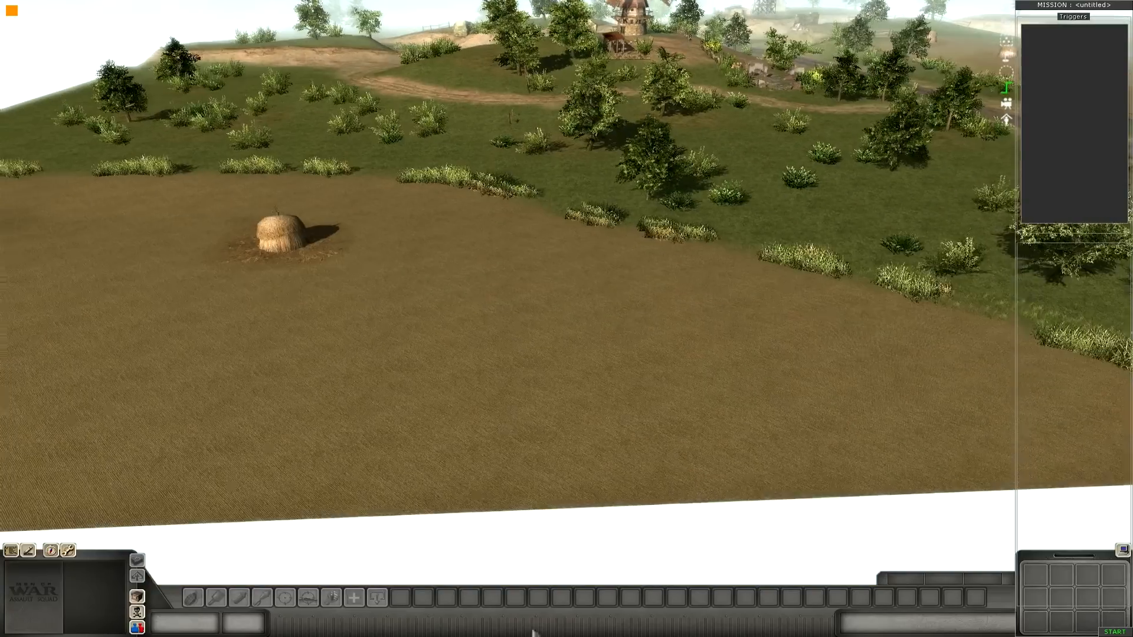
scroll(525, 109, "up", 2)
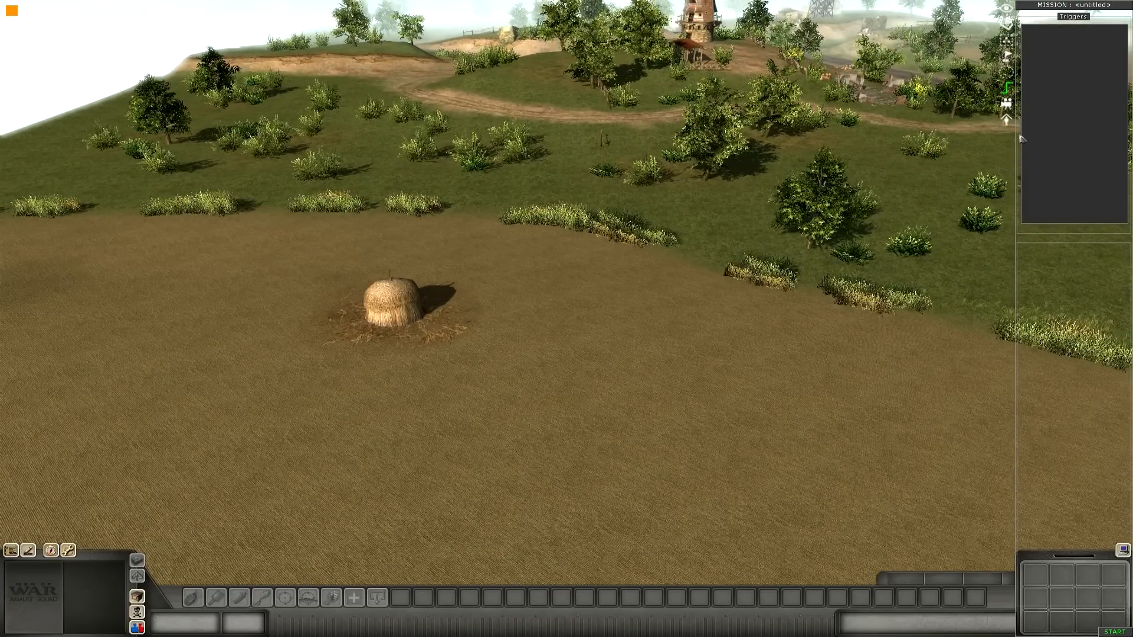
left_click(1008, 57)
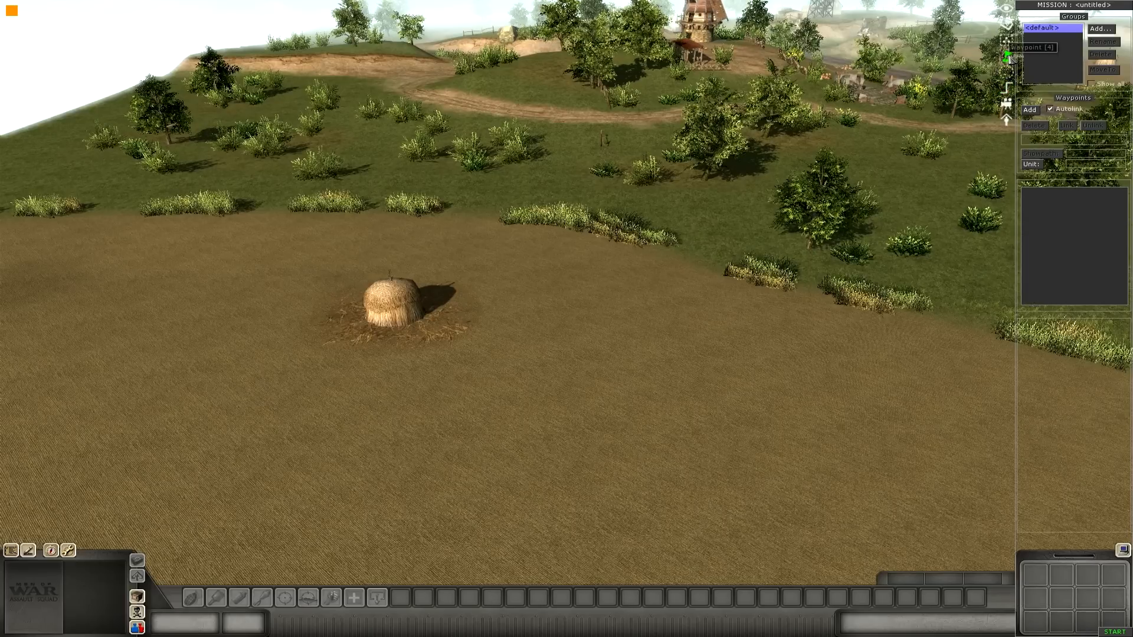
left_click(1007, 39)
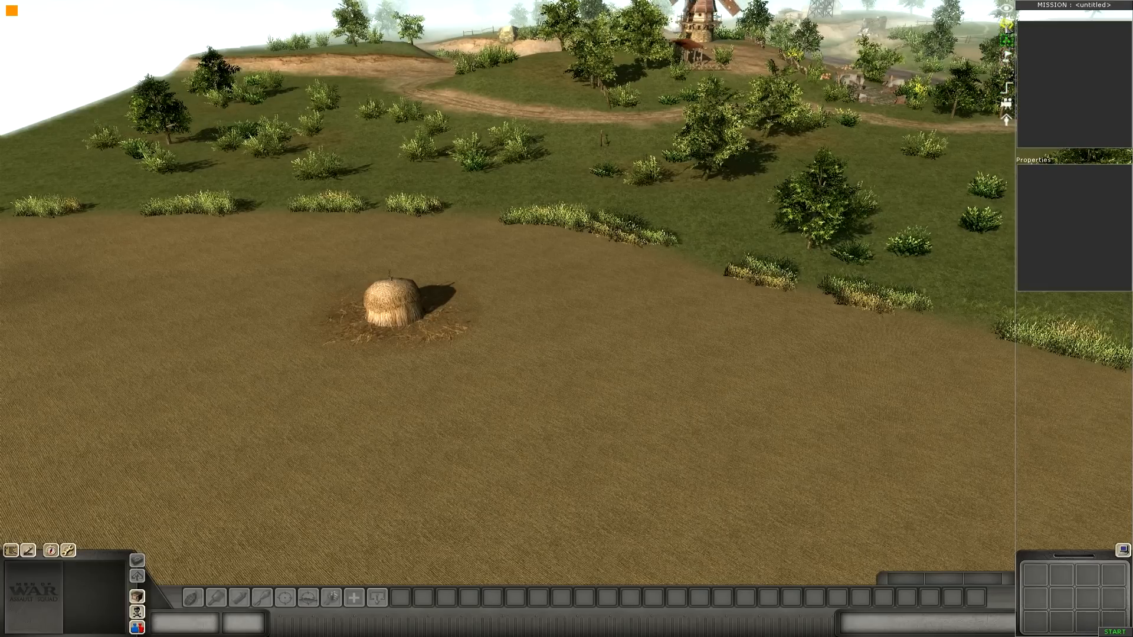
left_click(1007, 24)
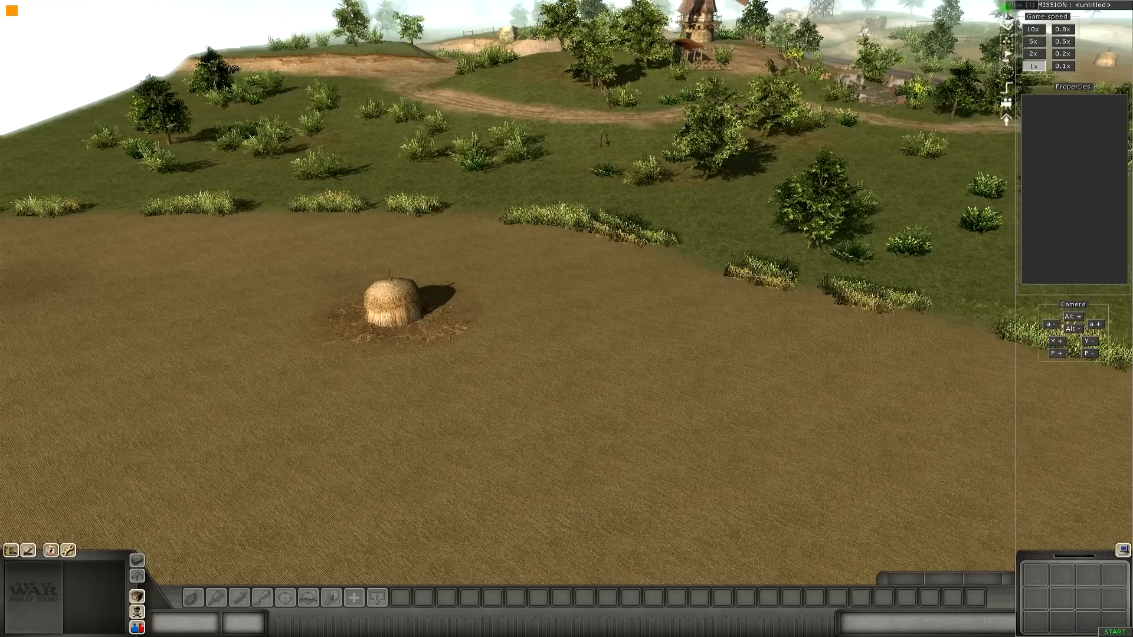
left_click(1007, 39)
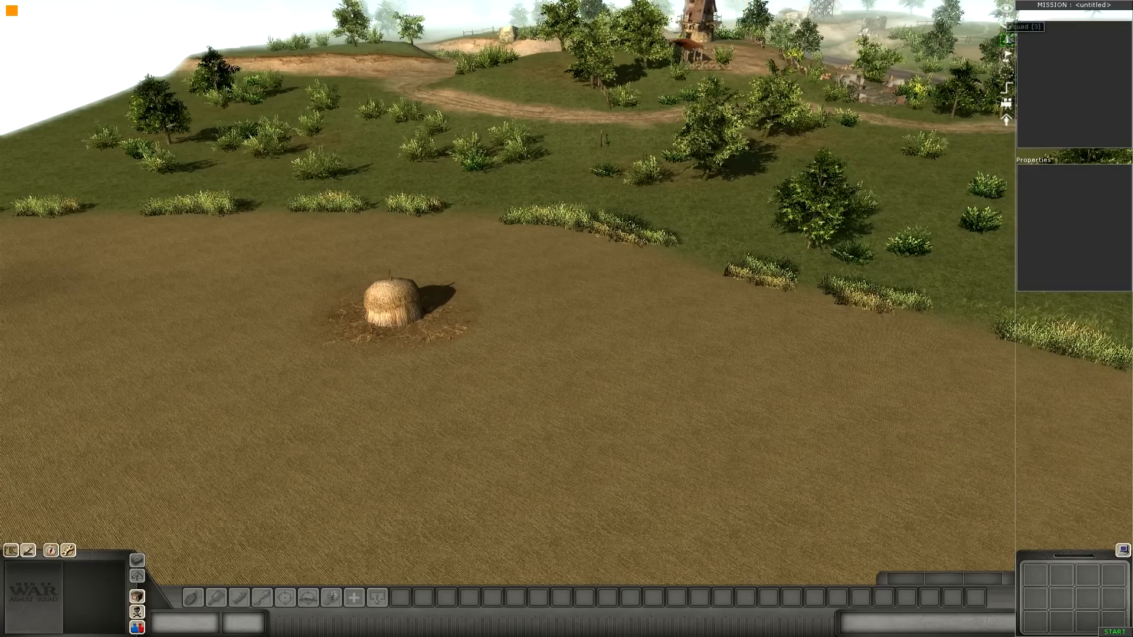
left_click(1007, 57)
left_click(1006, 72)
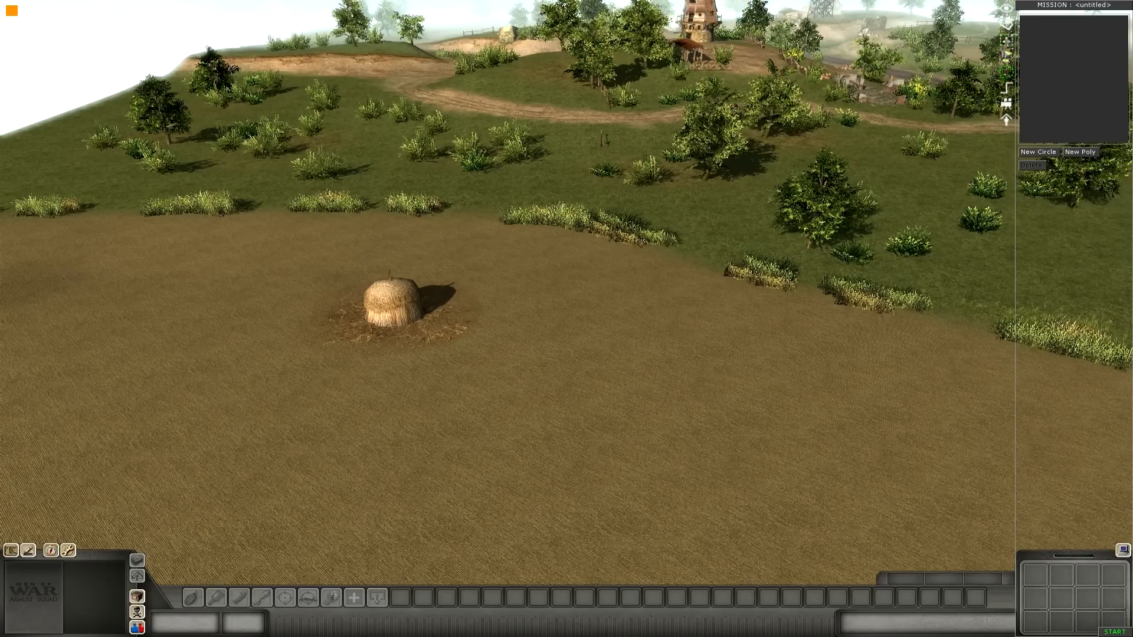
Step: Show the catalogue of placeable mission entities and look into its fauna group
left_click(1007, 25)
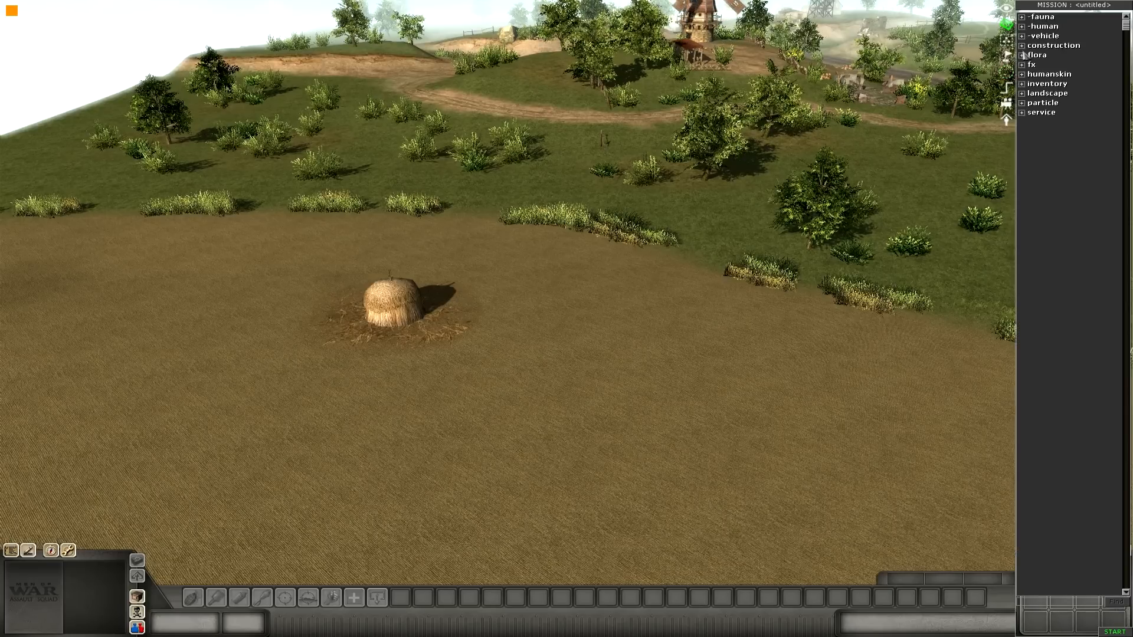
double_click(1053, 18)
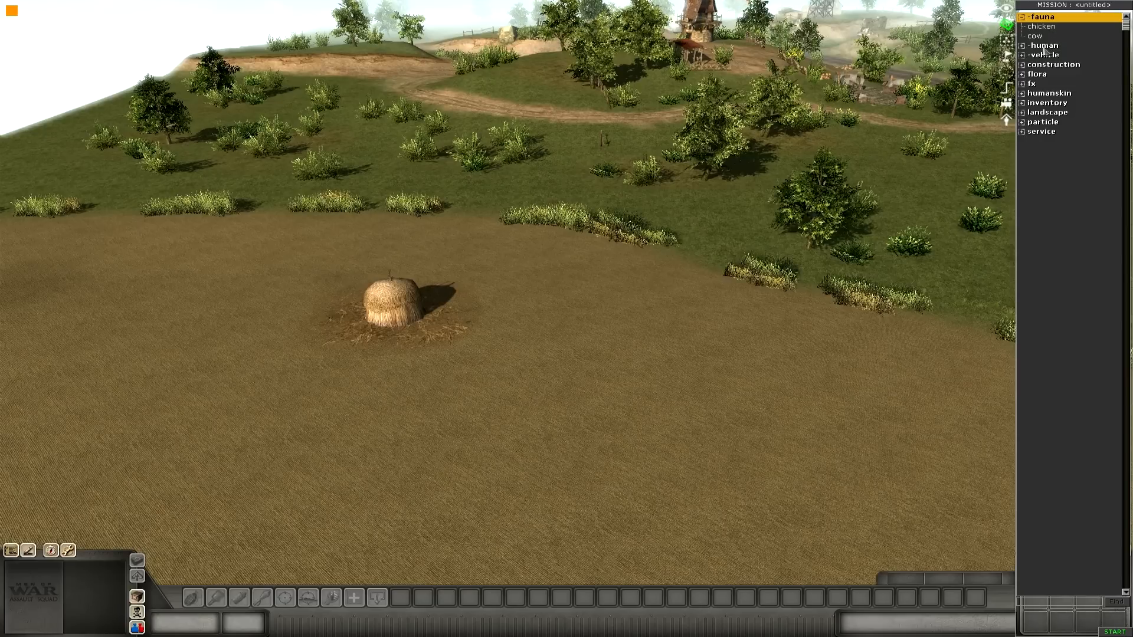
left_click(1023, 18)
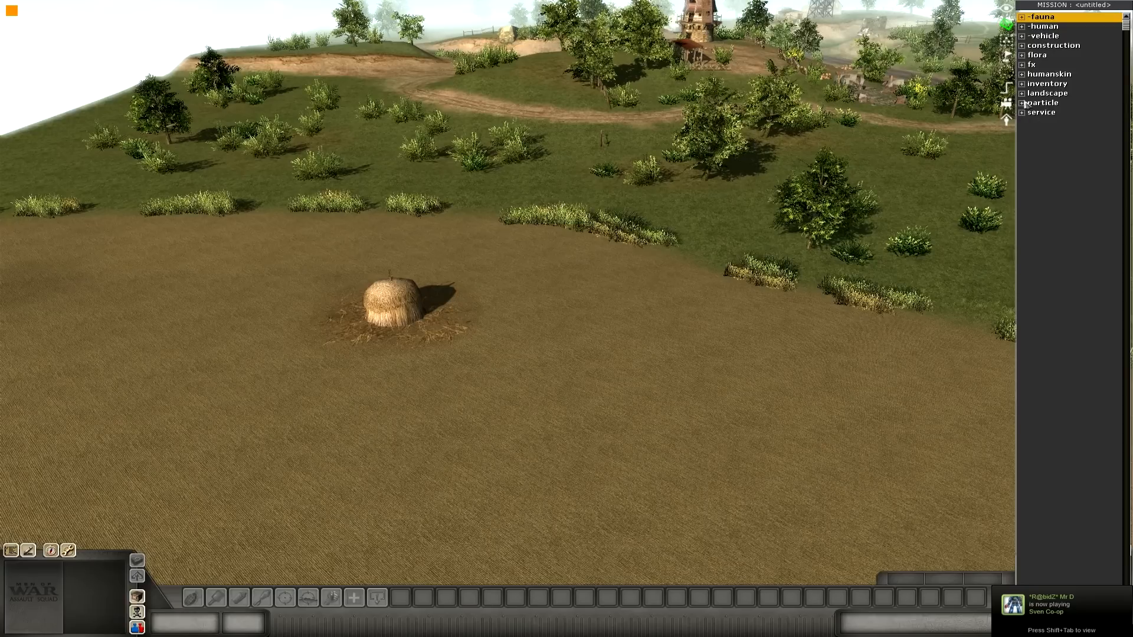
Step: Place six rifle soldiers from the human mp eng group on the brown field beside the haystack
left_click(1022, 27)
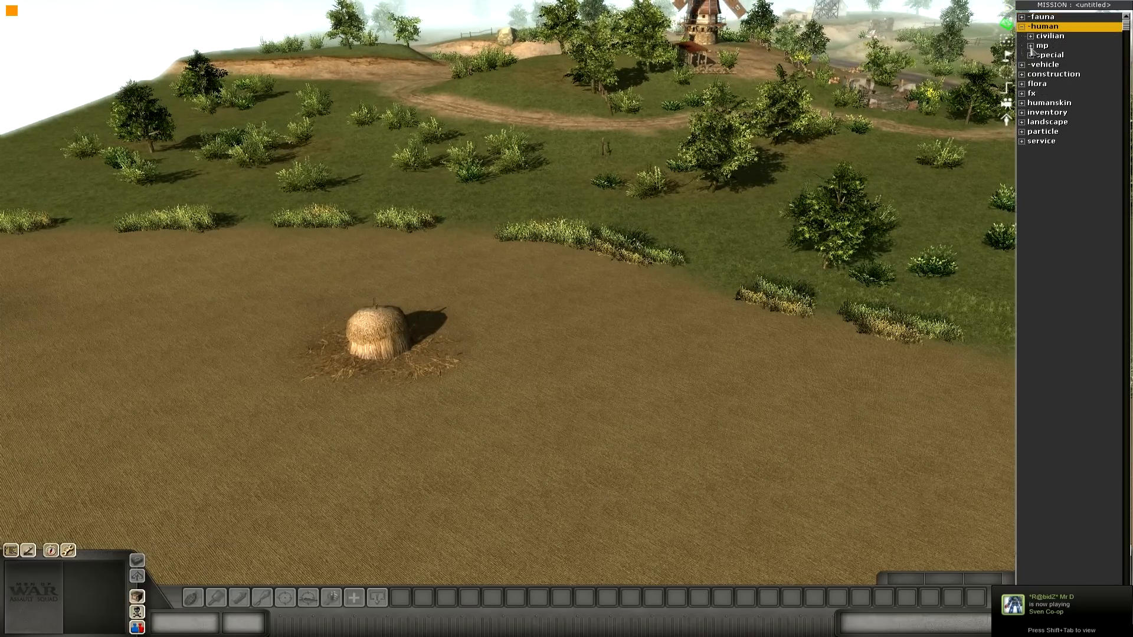
left_click(1031, 47)
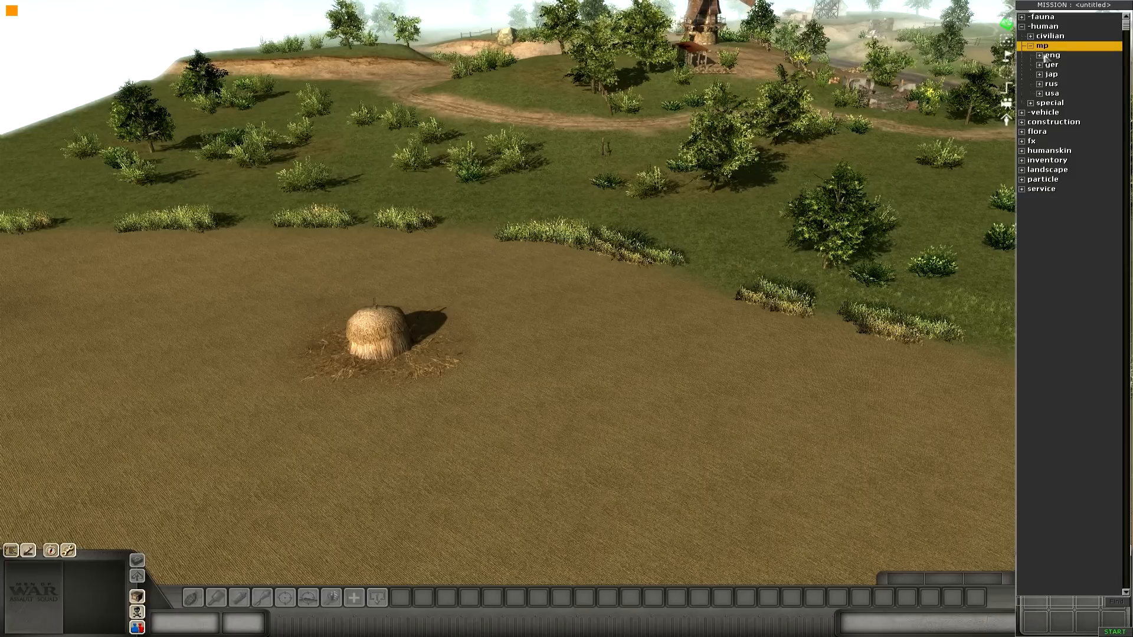
left_click(1040, 57)
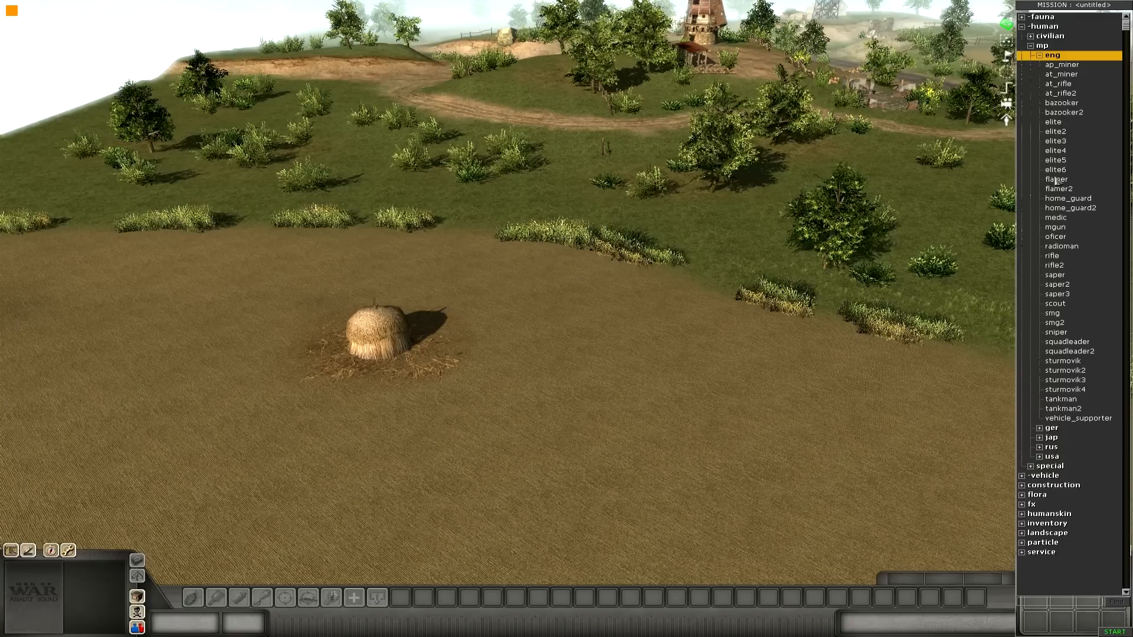
left_click(1052, 255)
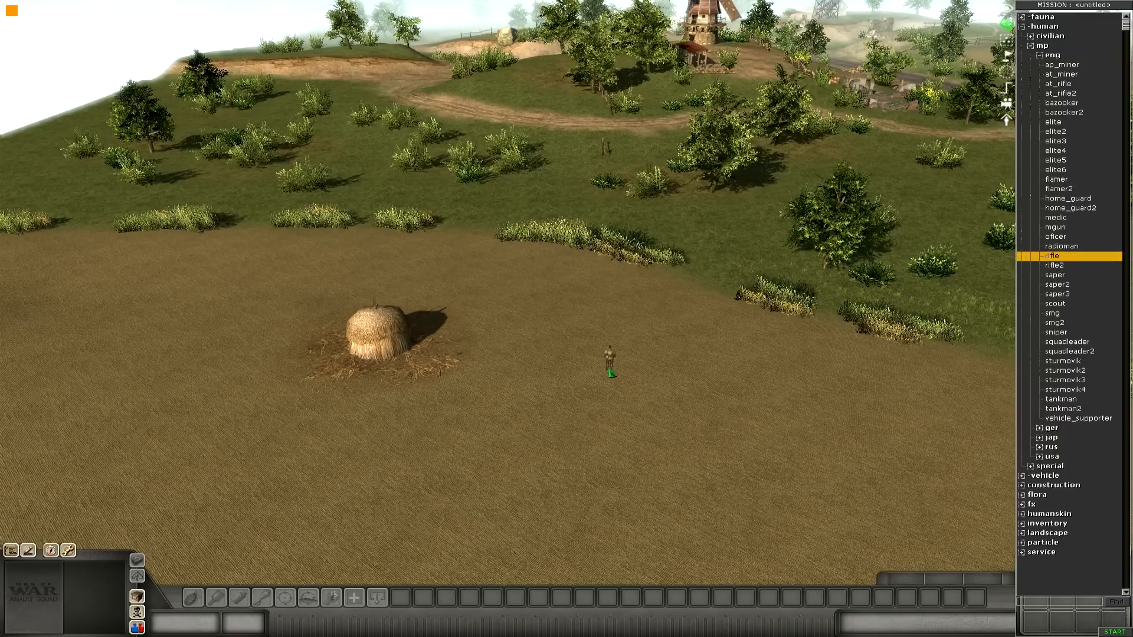
left_click(531, 338)
scroll(531, 337, "up", 2)
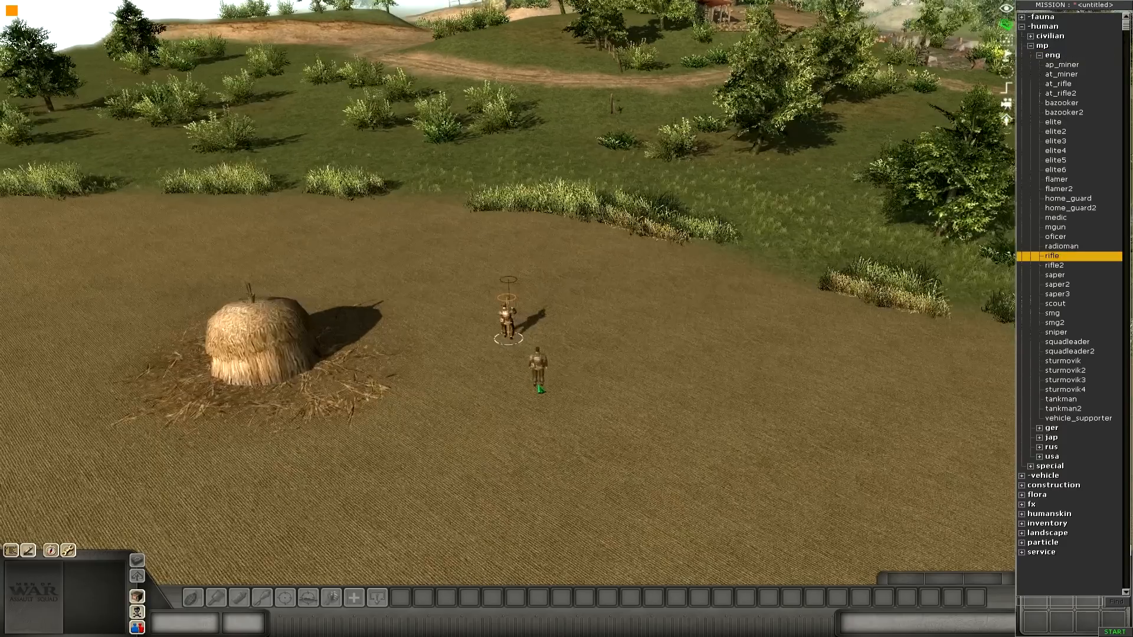
left_click(553, 351)
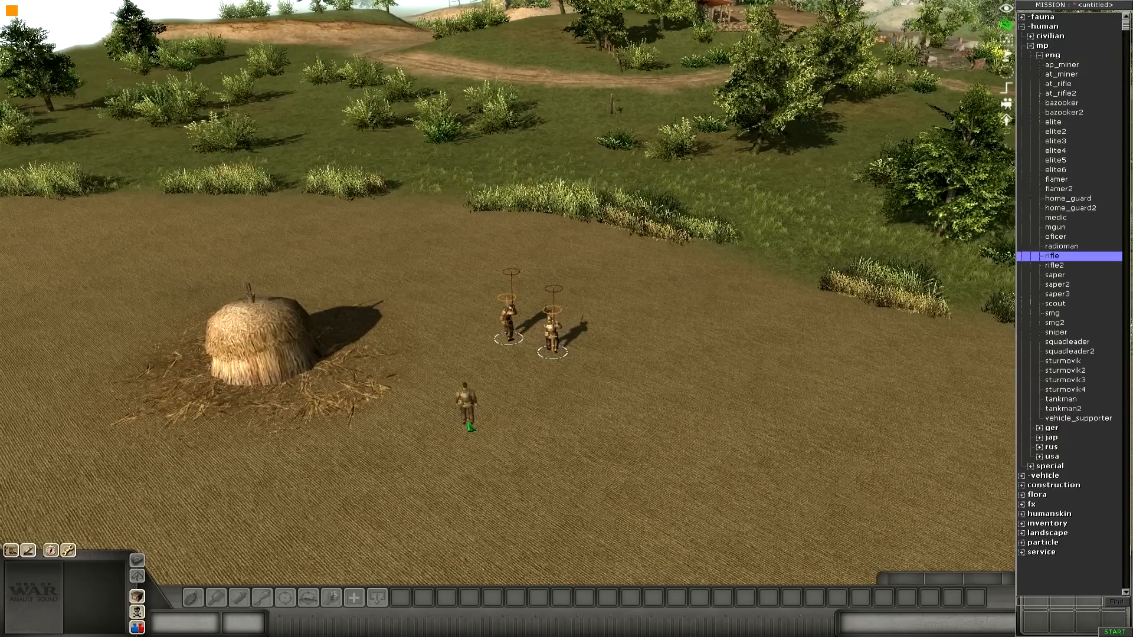
left_click(468, 422)
left_click(568, 419)
left_click(620, 336)
scroll(649, 442, "down", 4)
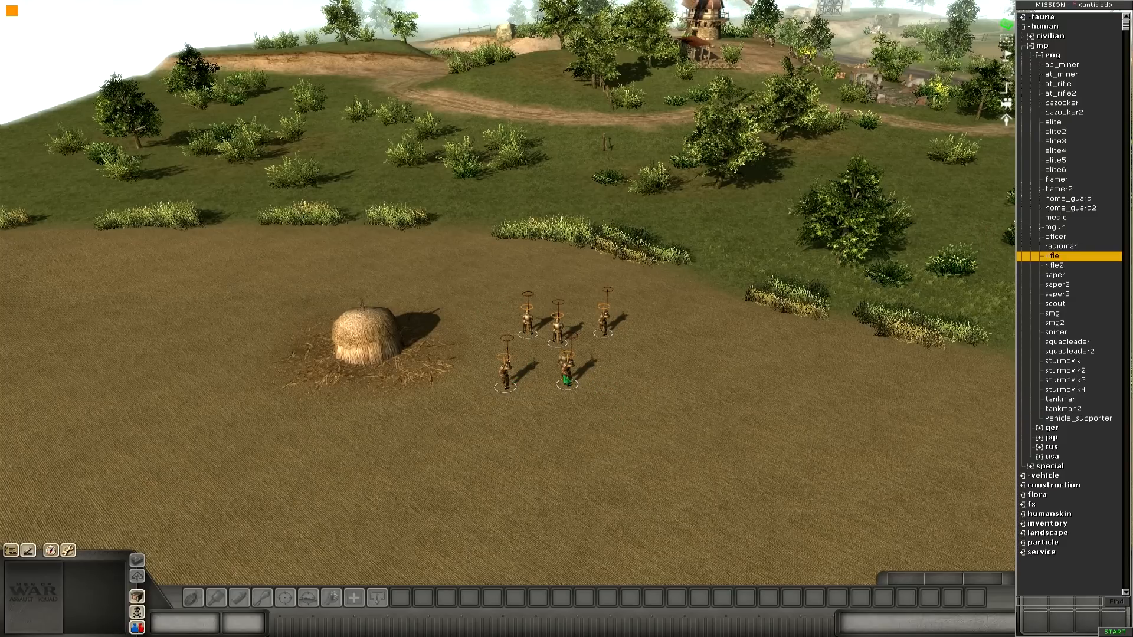
left_click(614, 368)
Step: Add three smg soldiers and two saper2 engineers around the riflemen
left_click(1054, 315)
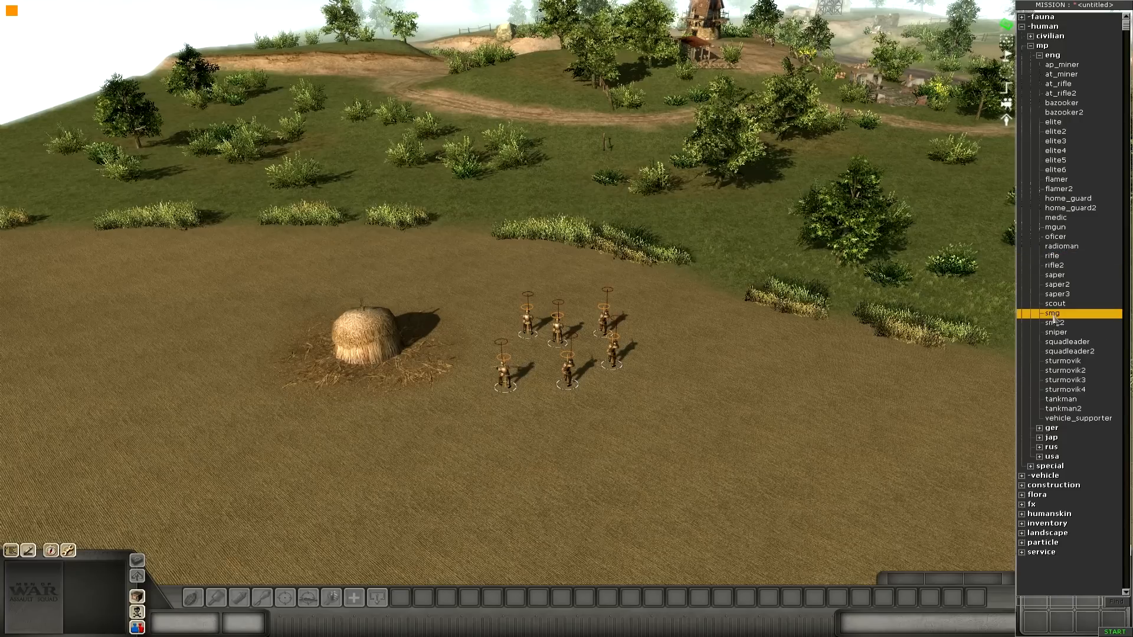
left_click(564, 407)
left_click(624, 407)
left_click(627, 376)
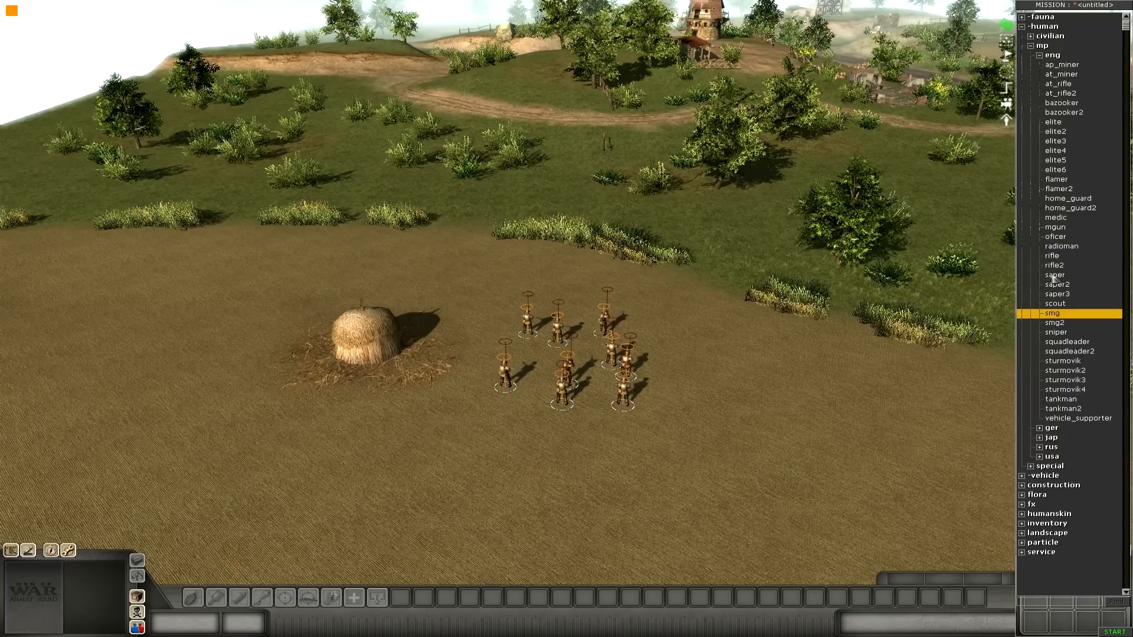
left_click(1057, 284)
left_click(680, 329)
left_click(672, 373)
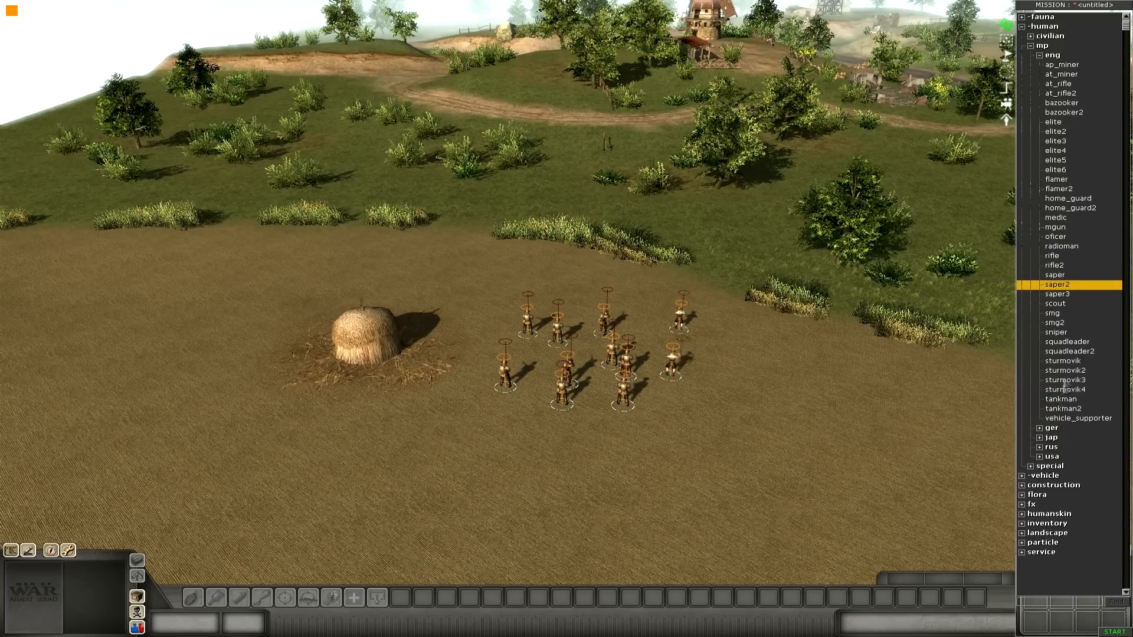
Step: Place three sniper soldiers in front of the group and three mgun soldiers along its rear edge
left_click(1056, 332)
left_click(532, 447)
left_click(608, 438)
left_click(659, 419)
left_click(1055, 227)
left_click(502, 332)
left_click(535, 302)
left_click(636, 311)
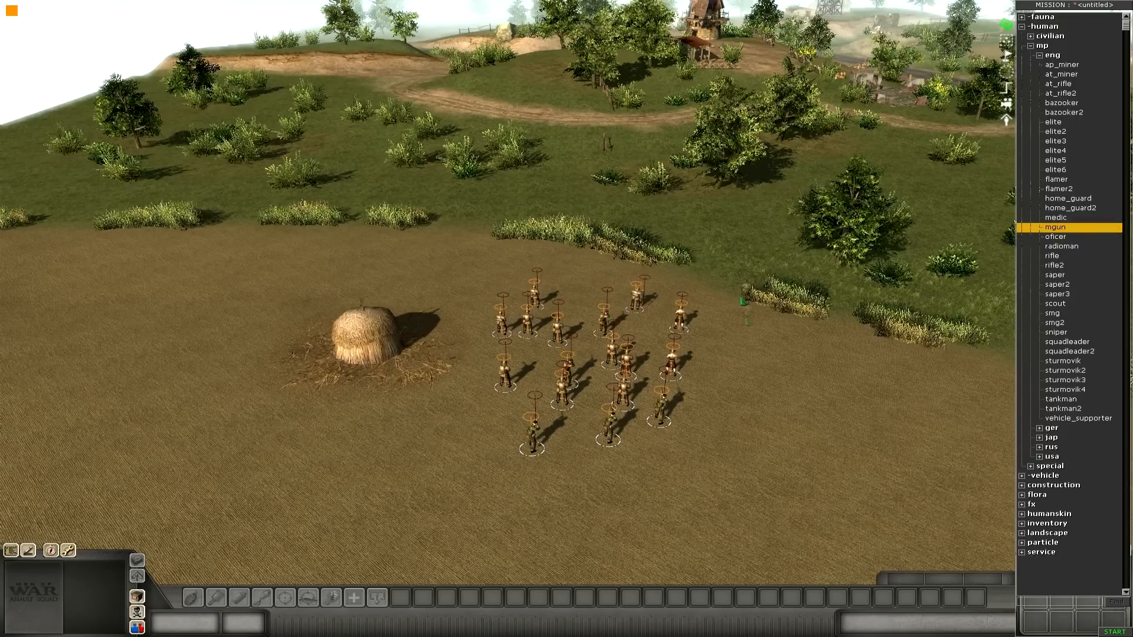
Step: Add two flamer soldiers on the group's side away from the haystack and two bazooker soldiers at its front
left_click(1057, 179)
left_click(732, 388)
left_click(711, 354)
left_click(1062, 102)
left_click(550, 455)
left_click(630, 468)
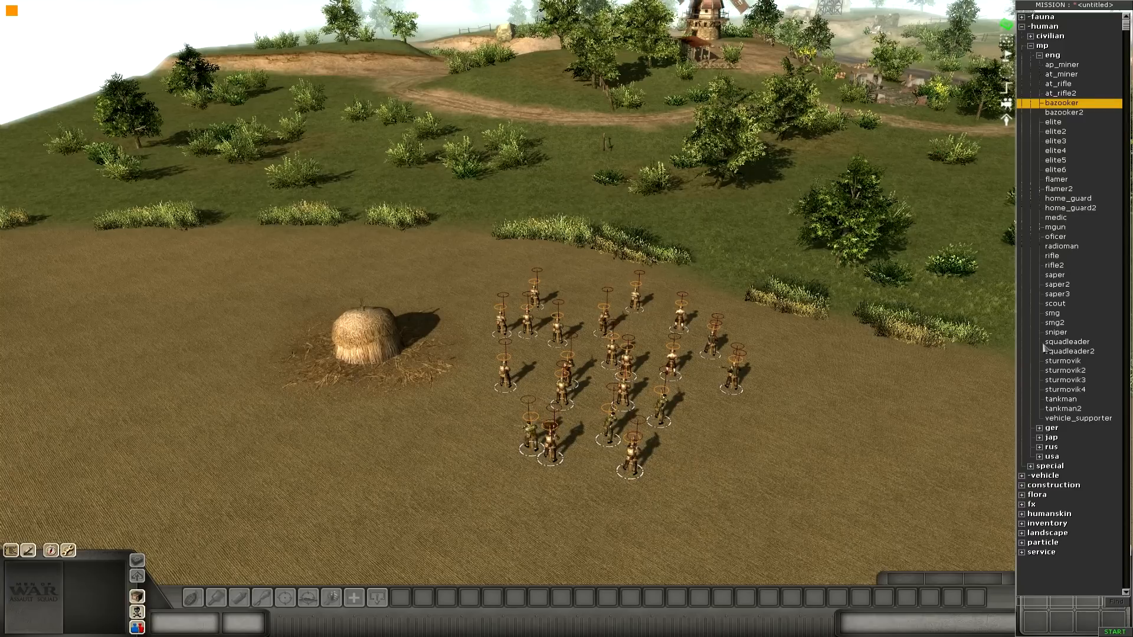
Step: Place two oficer units, one on each side of the soldier group
left_click(1056, 236)
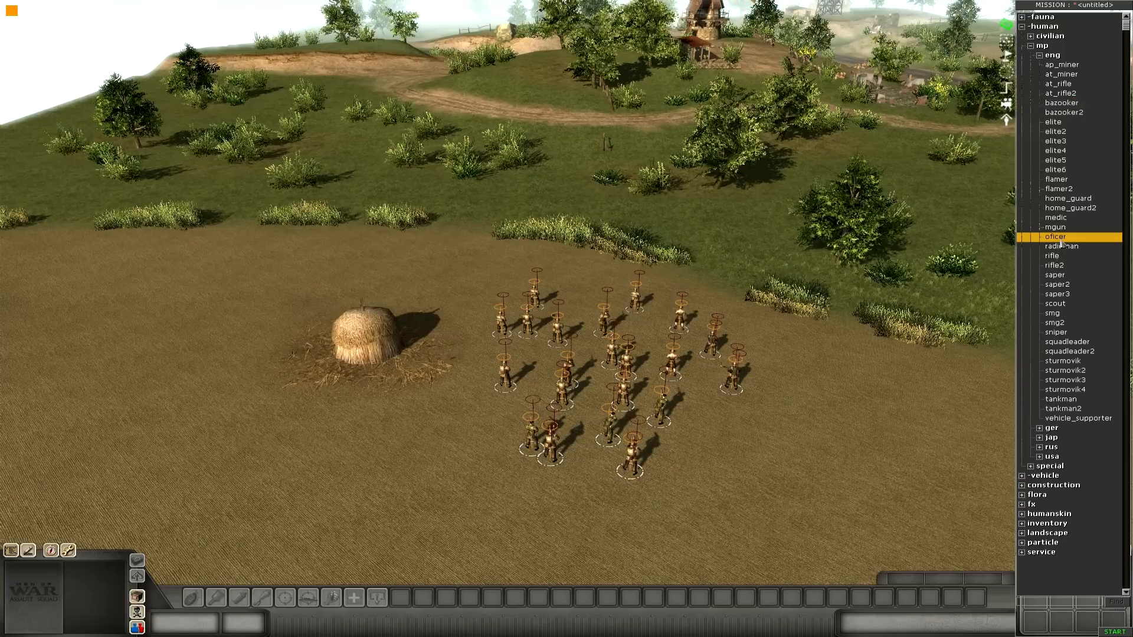
left_click(710, 420)
left_click(498, 435)
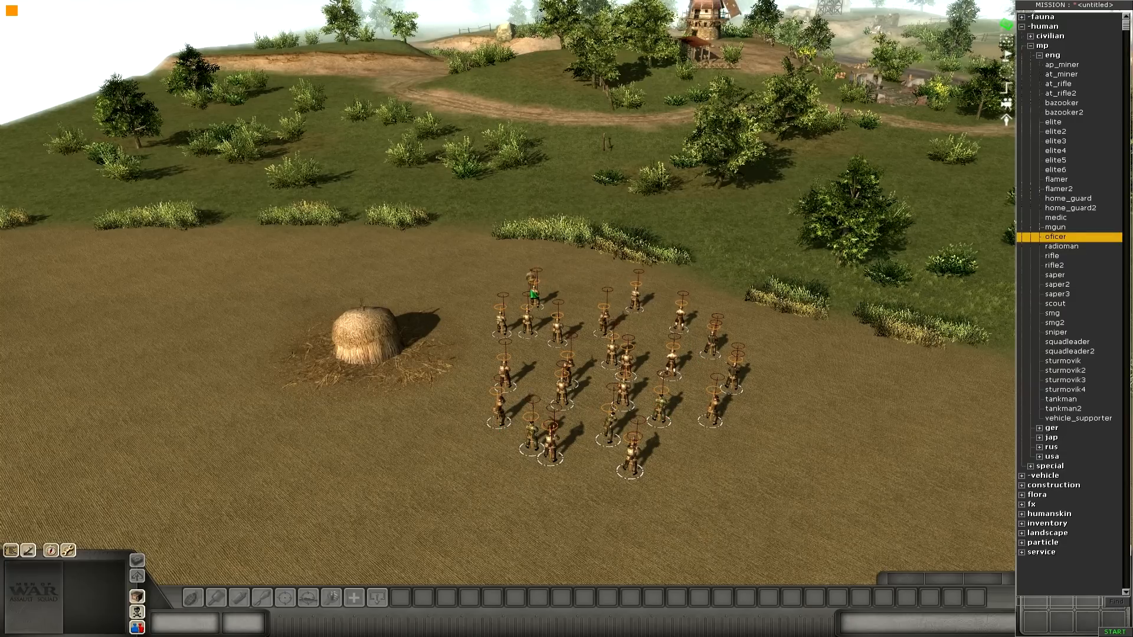
left_click(533, 292)
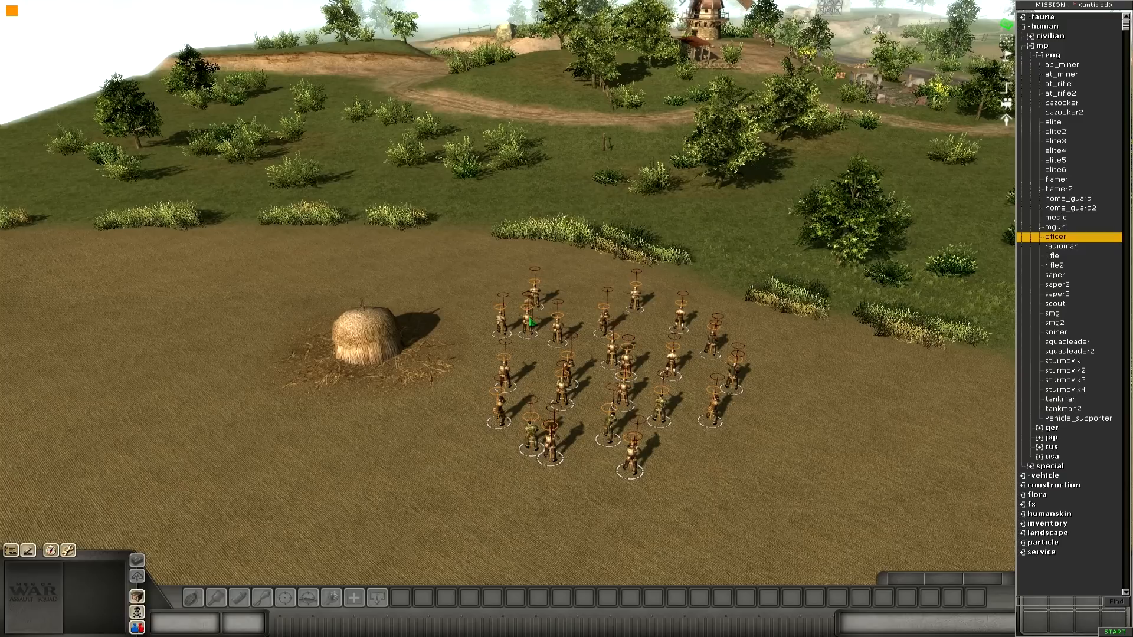
Step: Try box-selecting the soldiers in the map editor, and select all of them in the mission editor
key("F2")
left_click_drag(464, 261, 841, 567)
key("F3")
left_click_drag(452, 259, 843, 527)
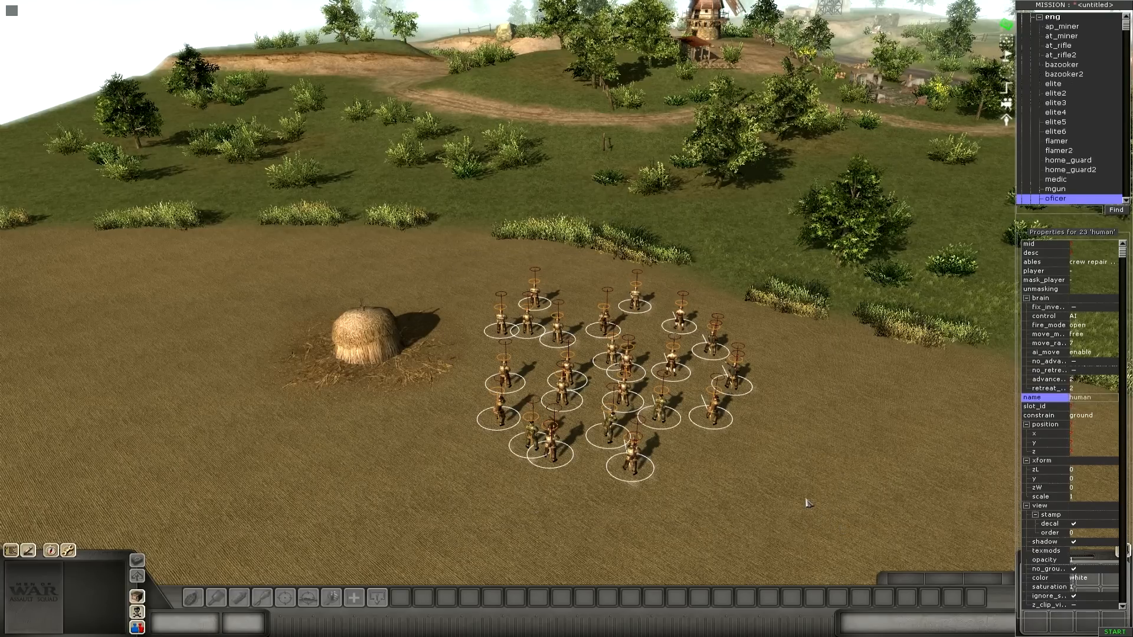
key("F2")
left_click_drag(506, 171, 947, 383)
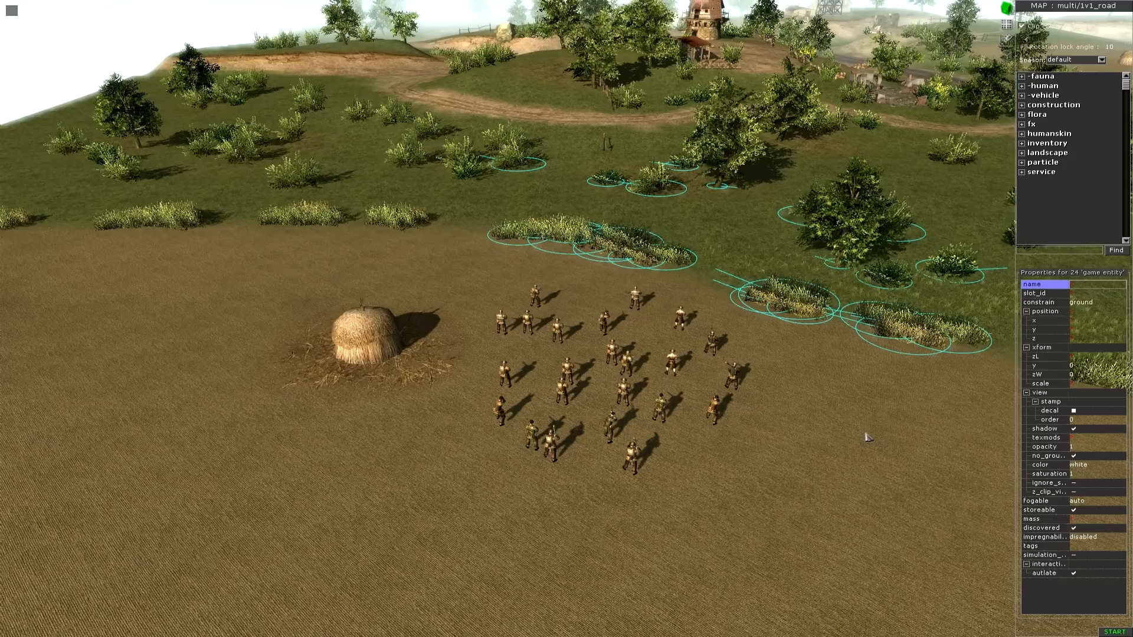
key("F1")
left_click_drag(393, 226, 857, 520)
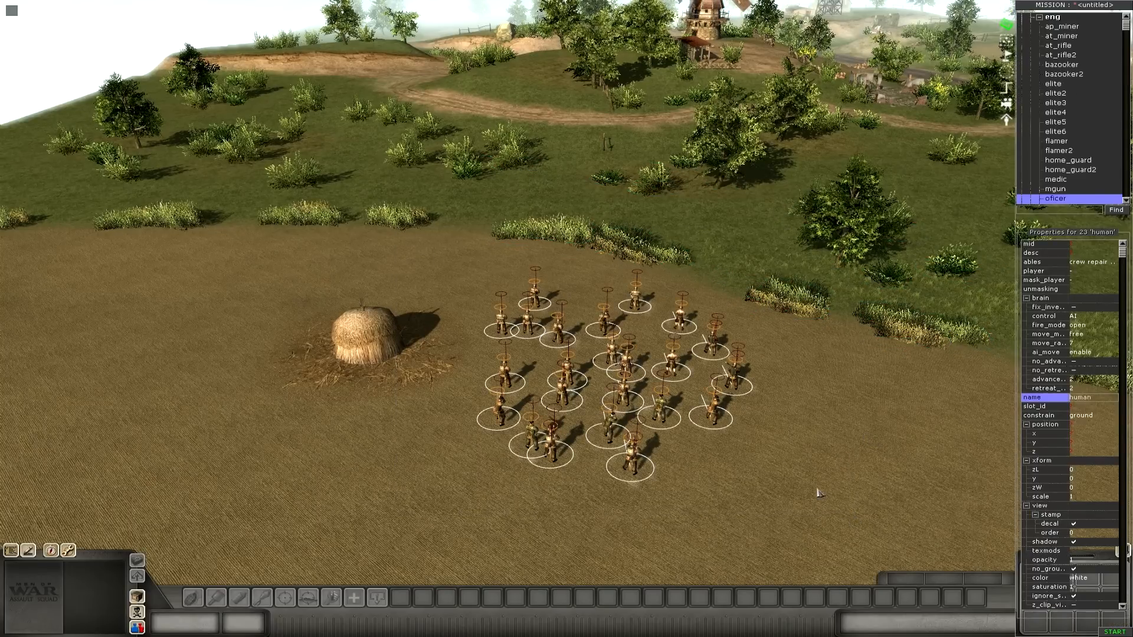
Step: Examine the selected soldier group in the field from several distances and camera angles
scroll(772, 418, "down", 3)
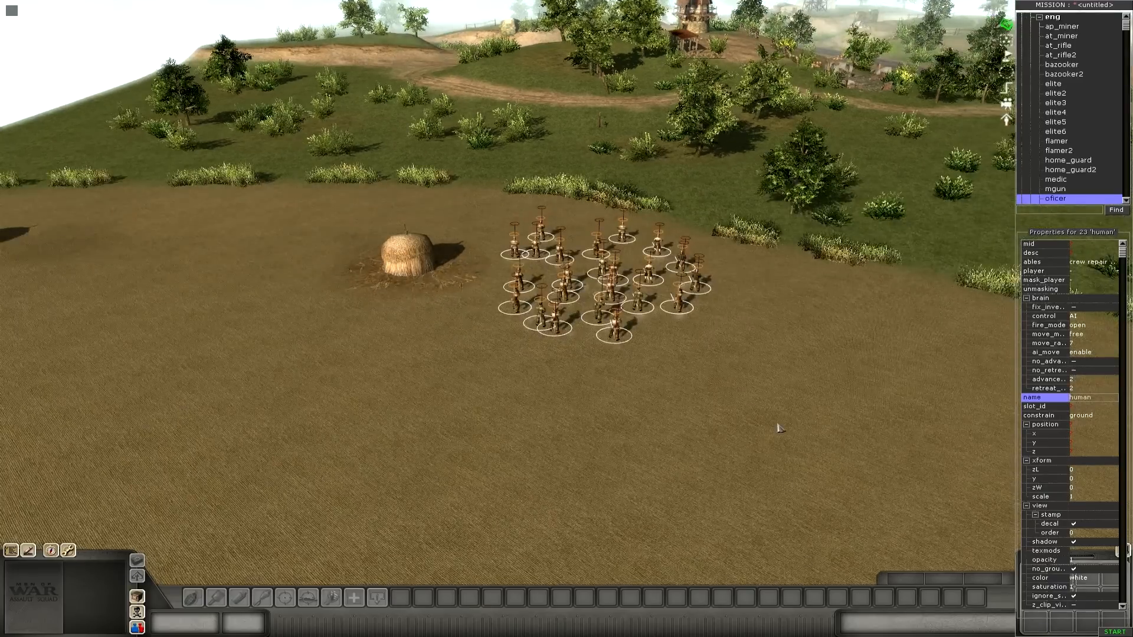
scroll(777, 427, "up", 5)
scroll(768, 472, "down", 2)
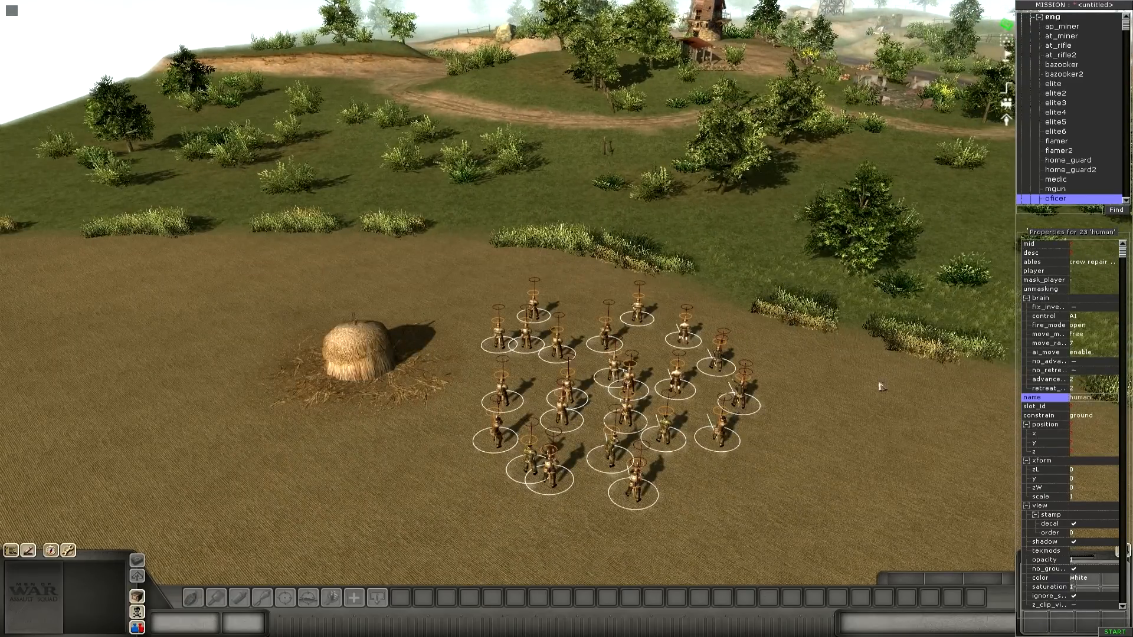
scroll(881, 386, "up", 3)
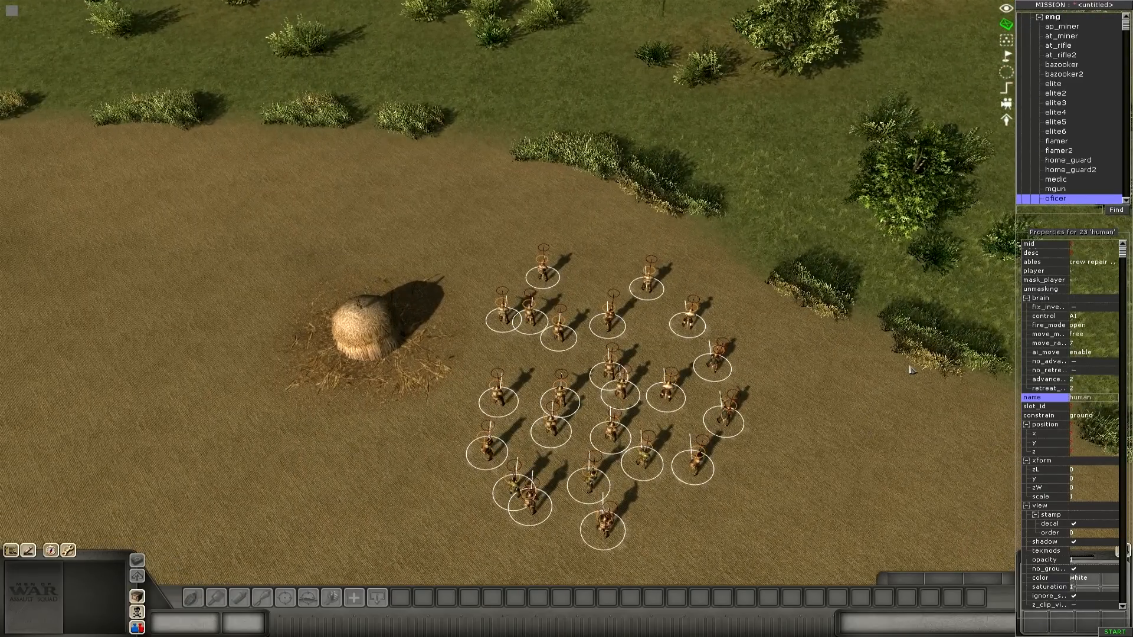
scroll(910, 370, "up", 5)
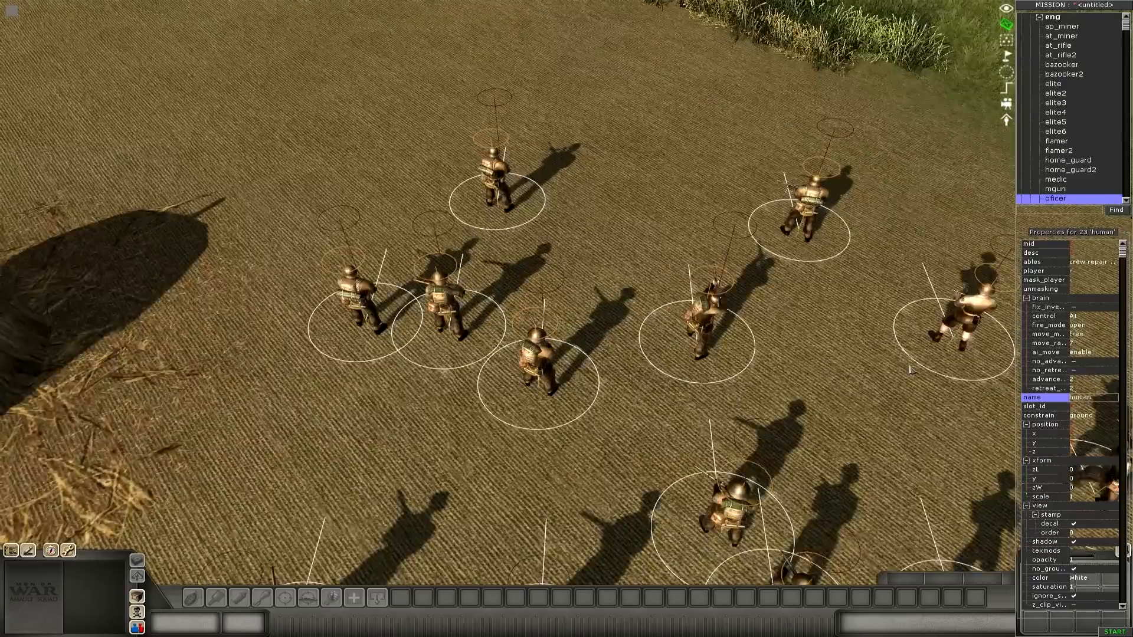
scroll(911, 370, "down", 5)
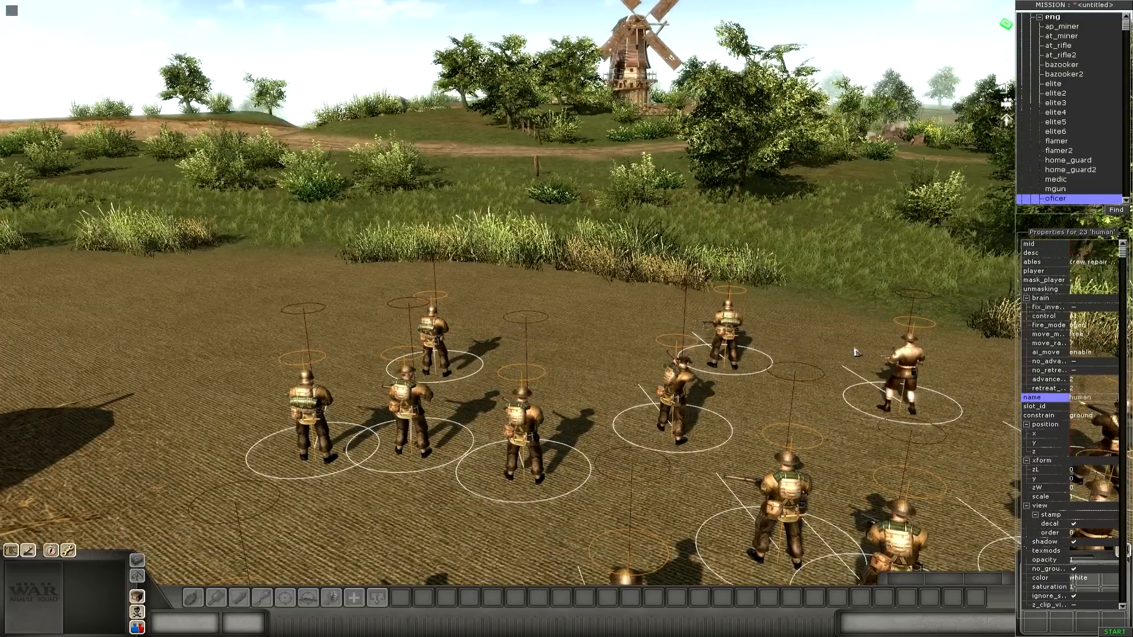
middle_click_drag(857, 353, 756, 437)
scroll(791, 392, "down", 3)
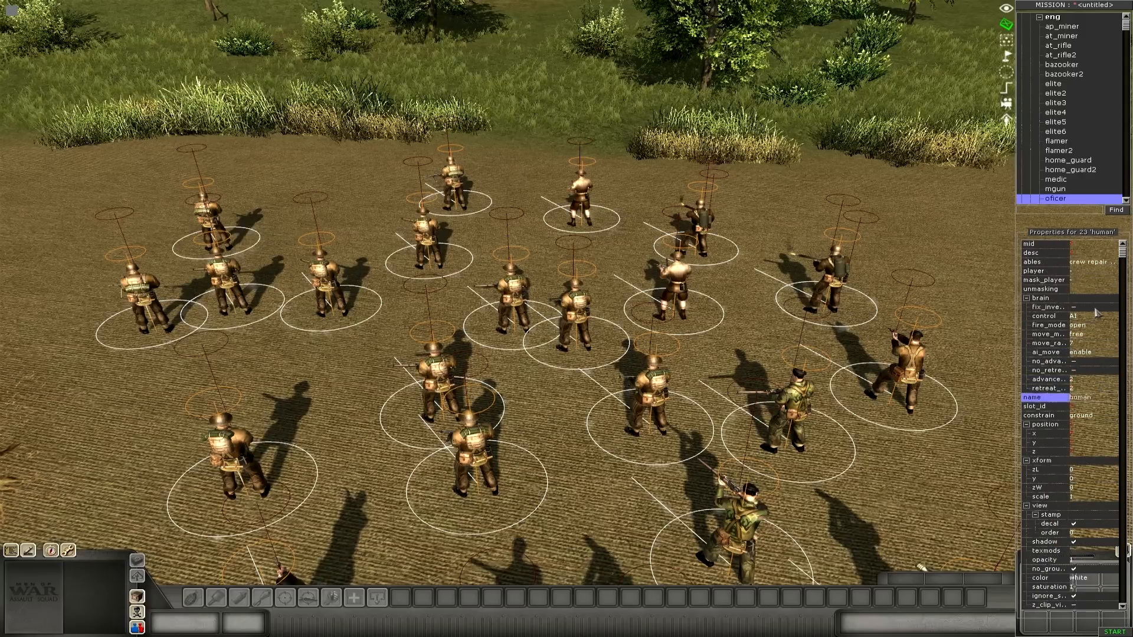
Step: Assign all the selected soldiers to player 1
left_click(1095, 273)
left_click(1095, 272)
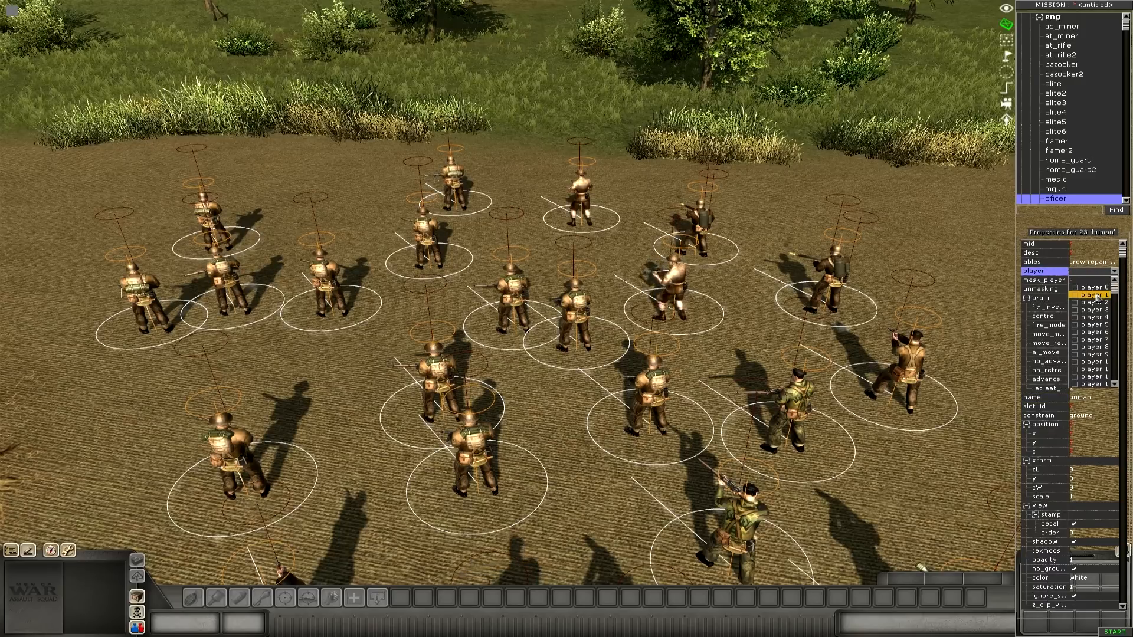
left_click(1098, 295)
scroll(698, 354, "down", 5)
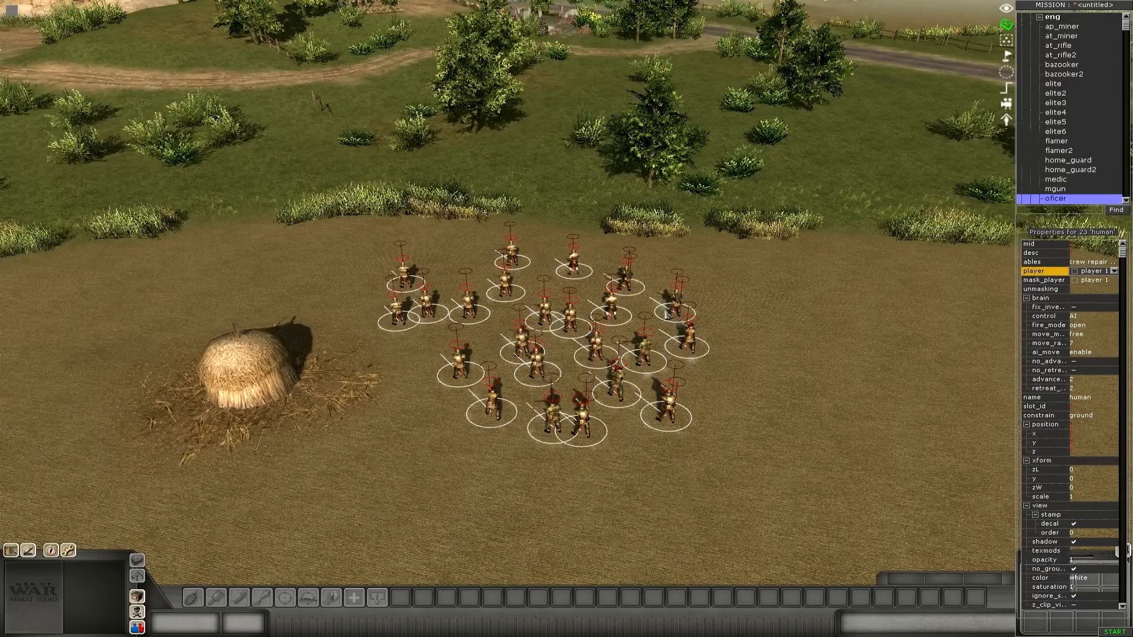
Step: Switch the selected soldiers to player 2 and back to player 1
left_click(1114, 271)
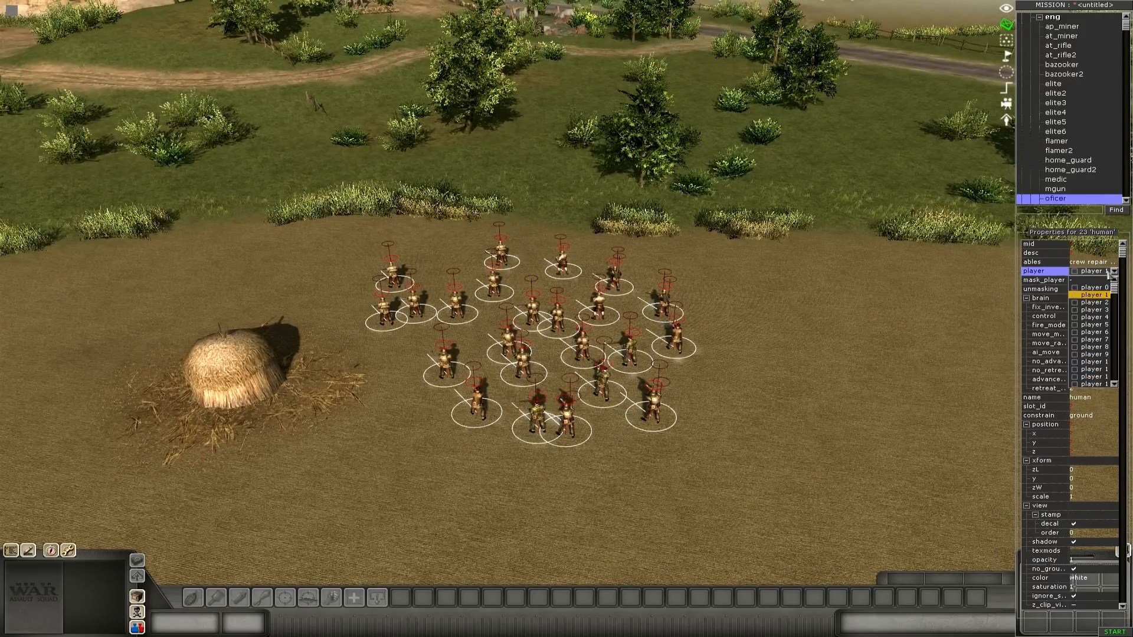
left_click(1095, 302)
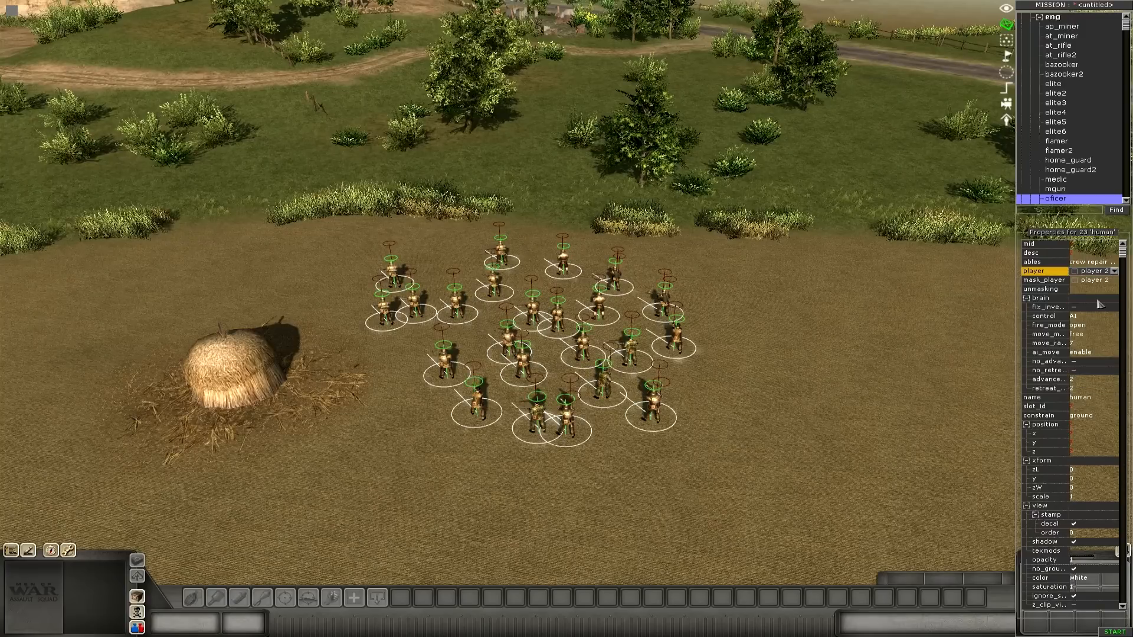
left_click(1104, 272)
left_click(1092, 294)
Step: Look at the soldiers' control property and the fire_mode options, keeping fire_mode on open
middle_click_drag(769, 377, 721, 374)
scroll(719, 372, "down", 2)
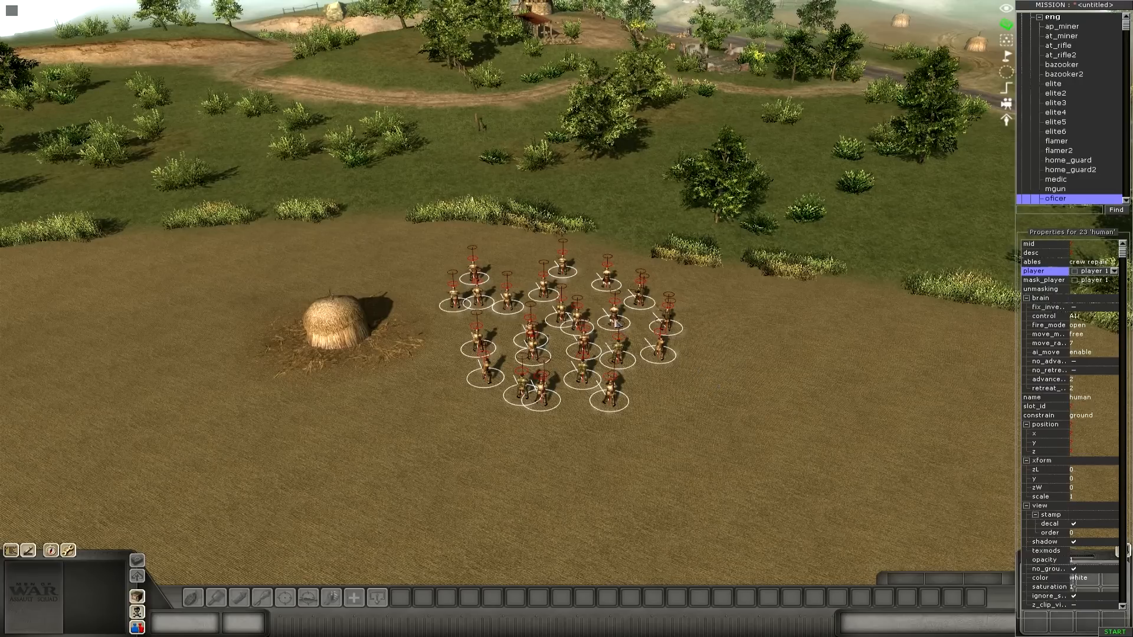
scroll(993, 345, "up", 5)
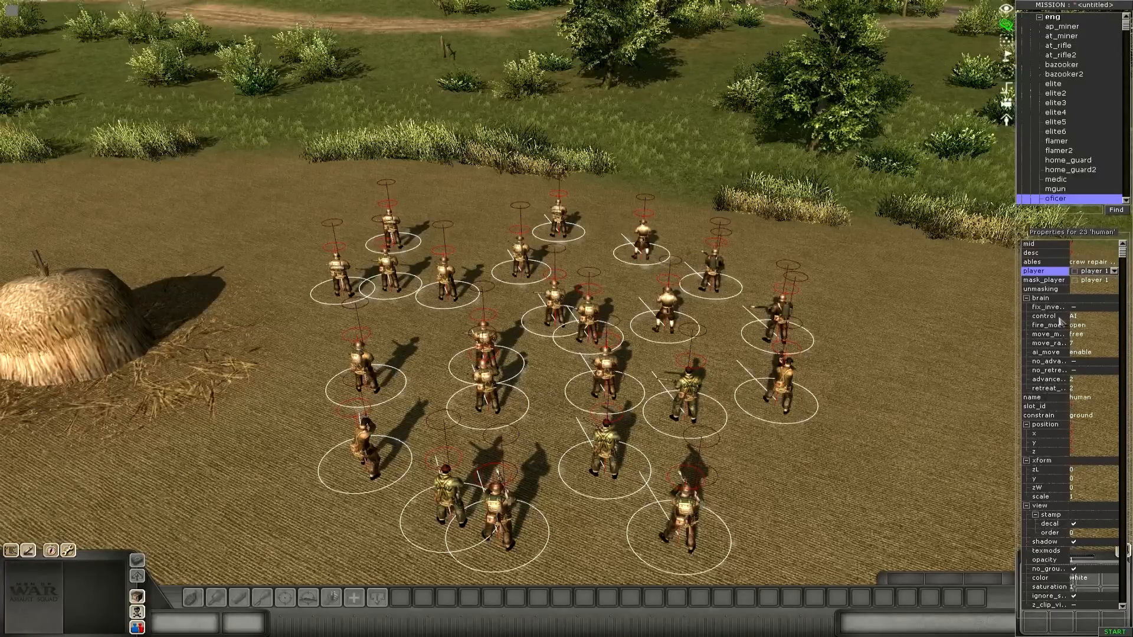
left_click(1059, 317)
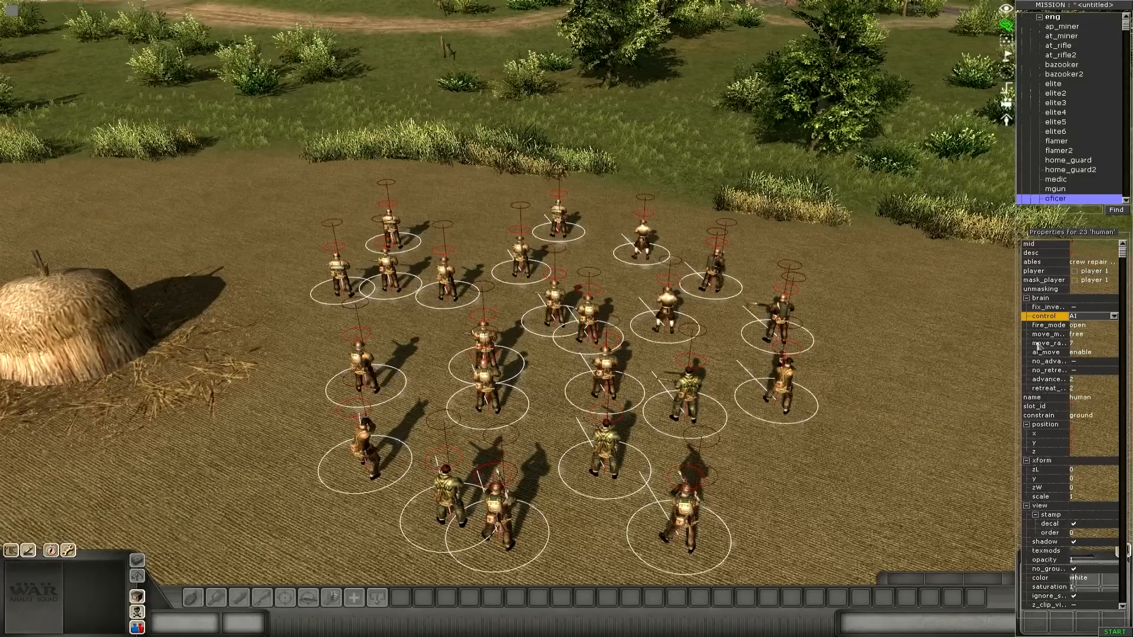
left_click(1051, 325)
left_click(1089, 325)
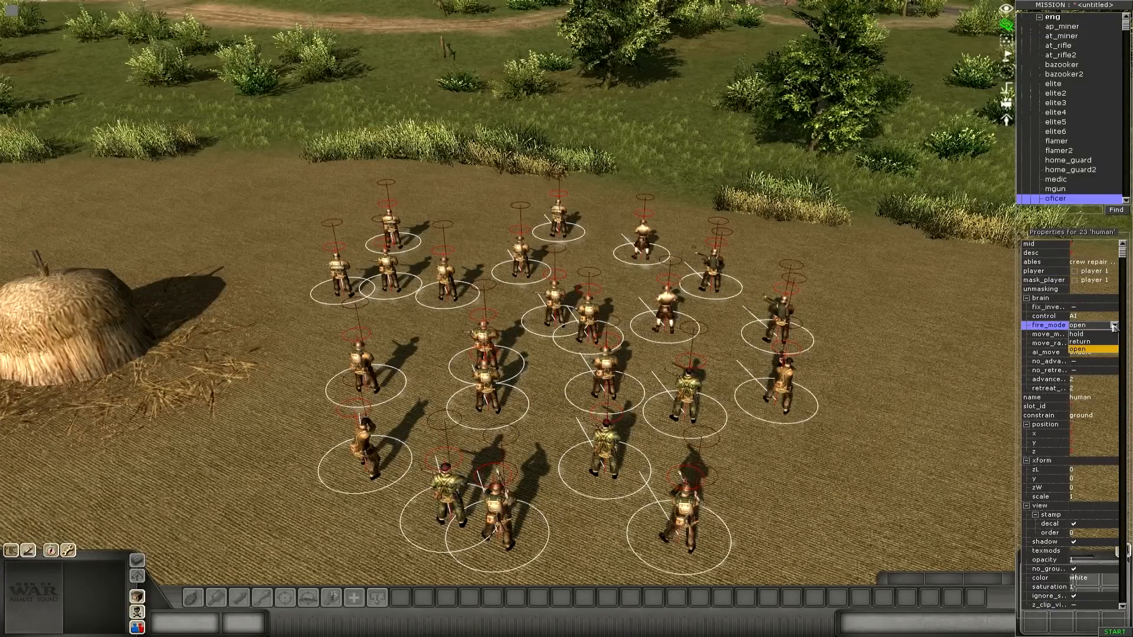
left_click(1088, 349)
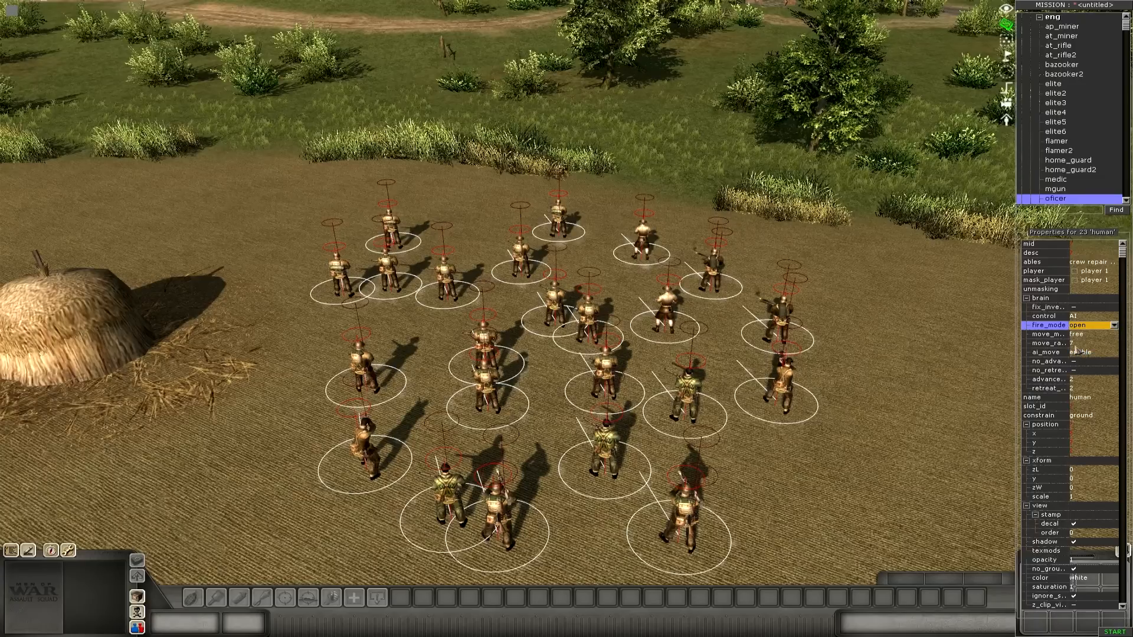
Step: Try move_mode hold for the selected soldiers and return it to free
left_click(1045, 335)
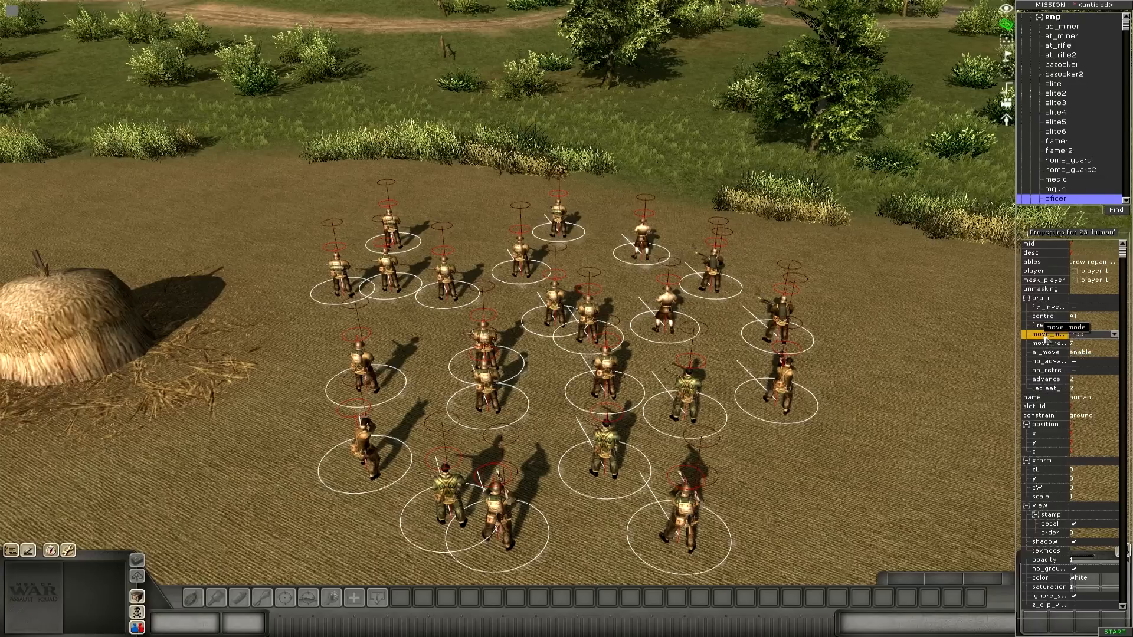
key("Right")
key("Left")
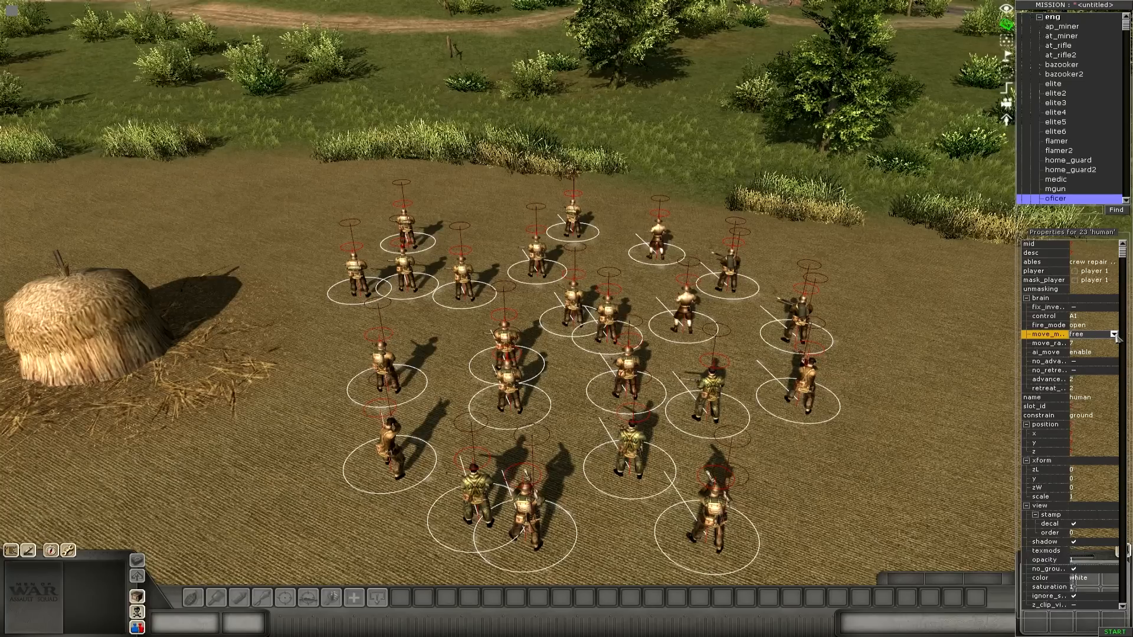
left_click(1115, 335)
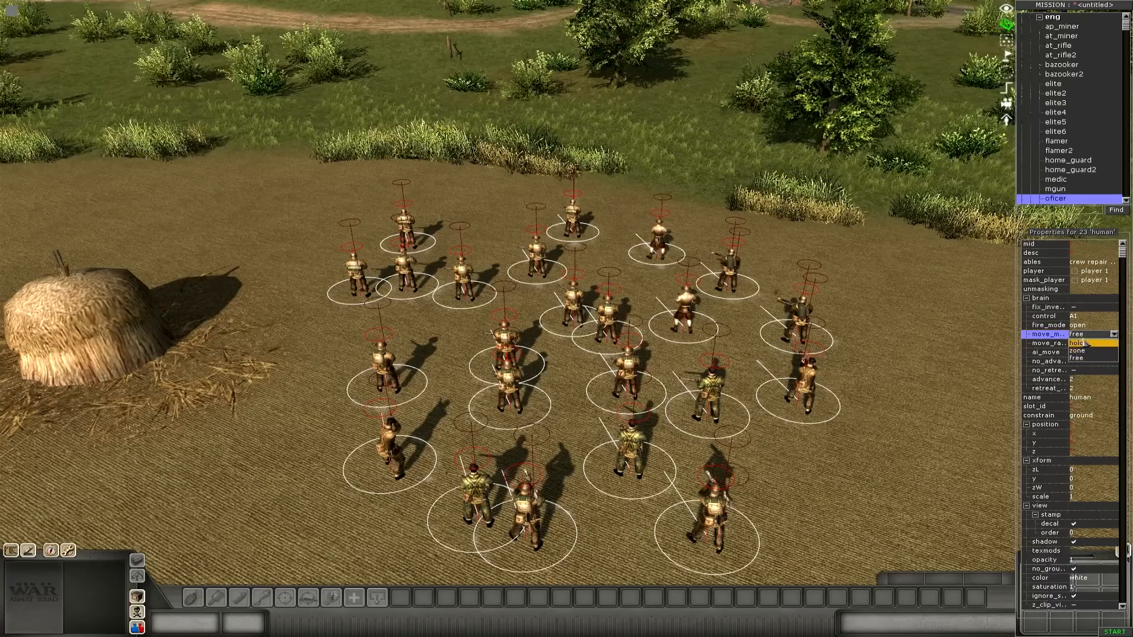
left_click(1085, 344)
left_click(1101, 335)
left_click(1095, 358)
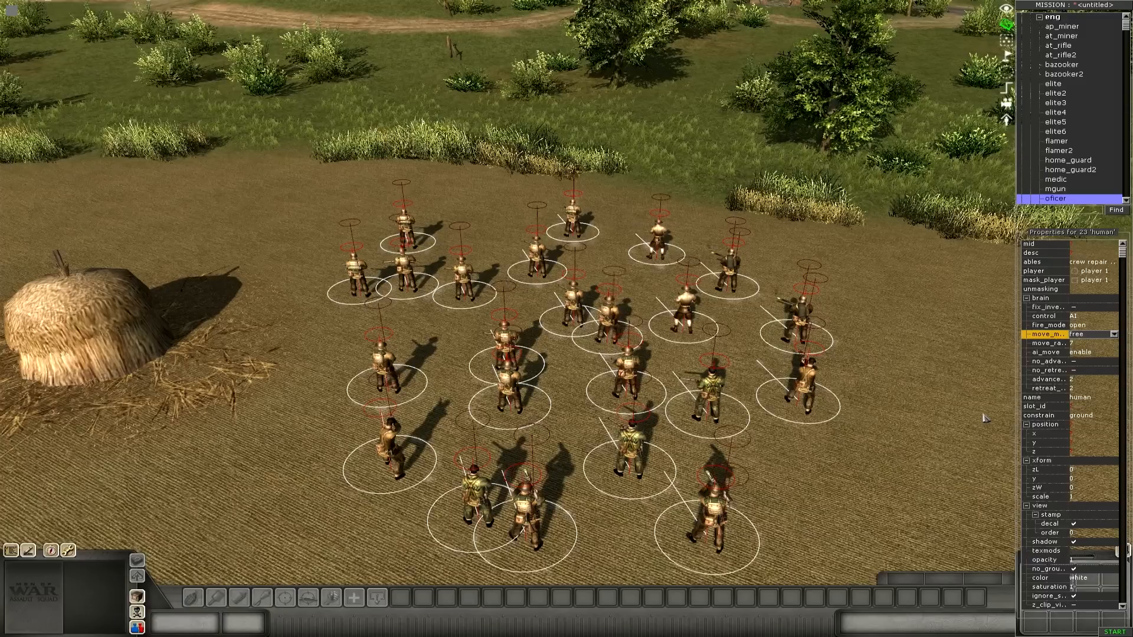
Step: Try the hold and zone settings of the soldiers' move_mode and set it back to free
left_click(1084, 337)
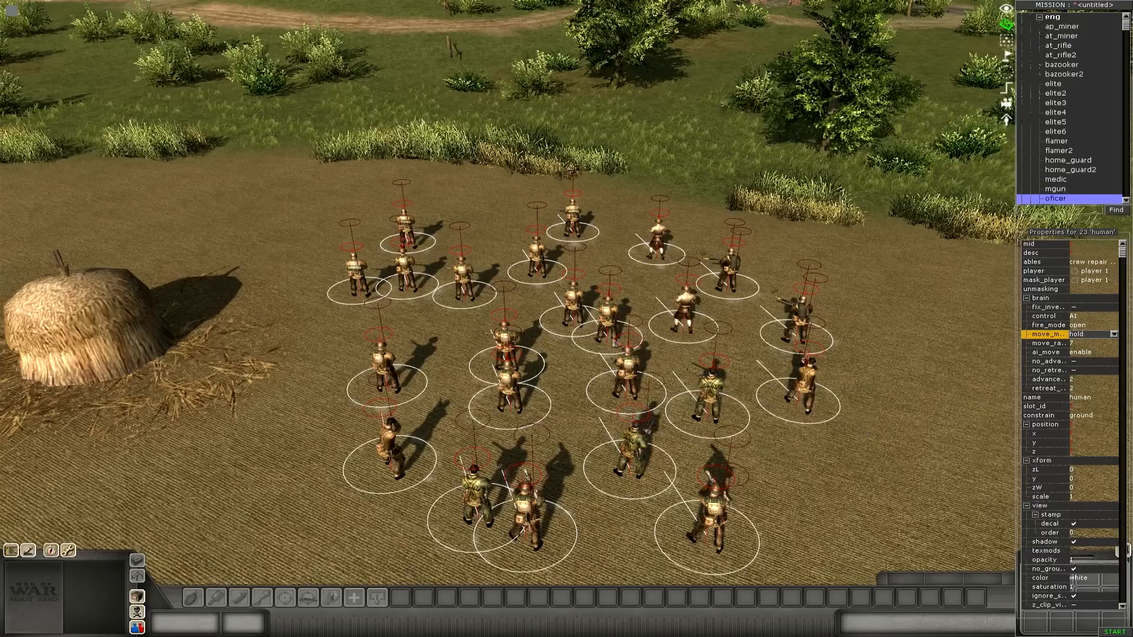
left_click(1085, 336)
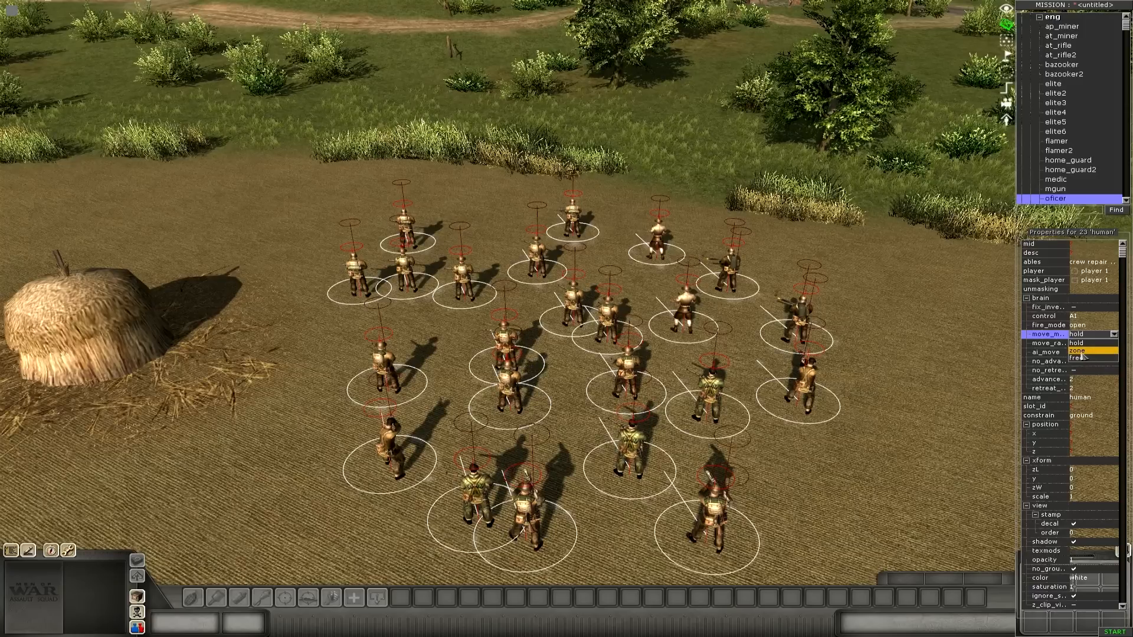
left_click(1082, 351)
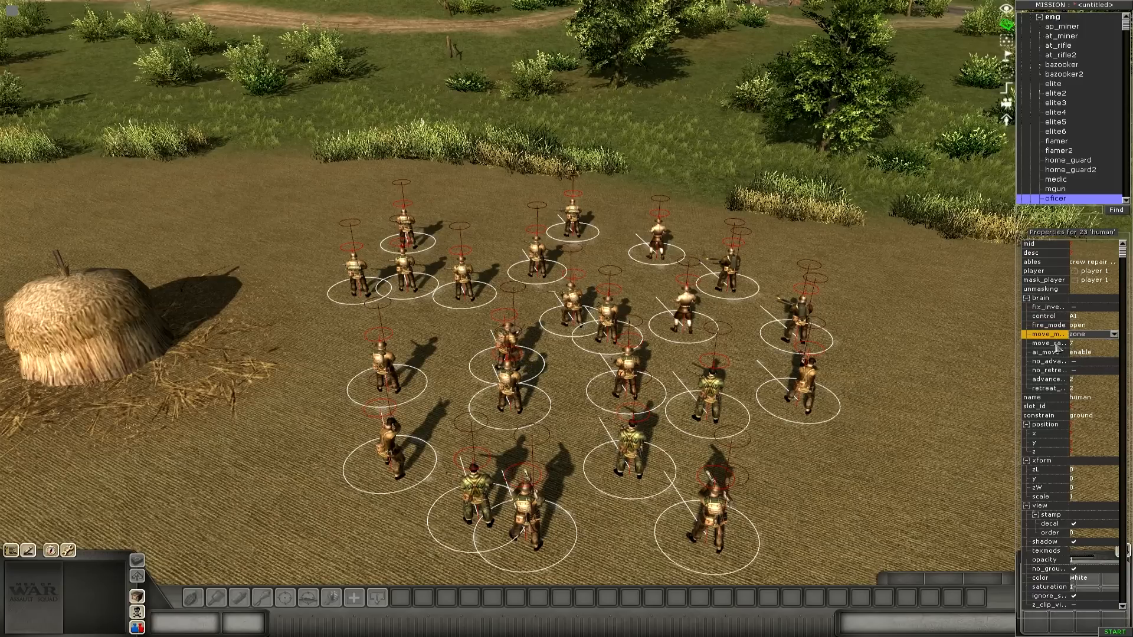
left_click(1057, 346)
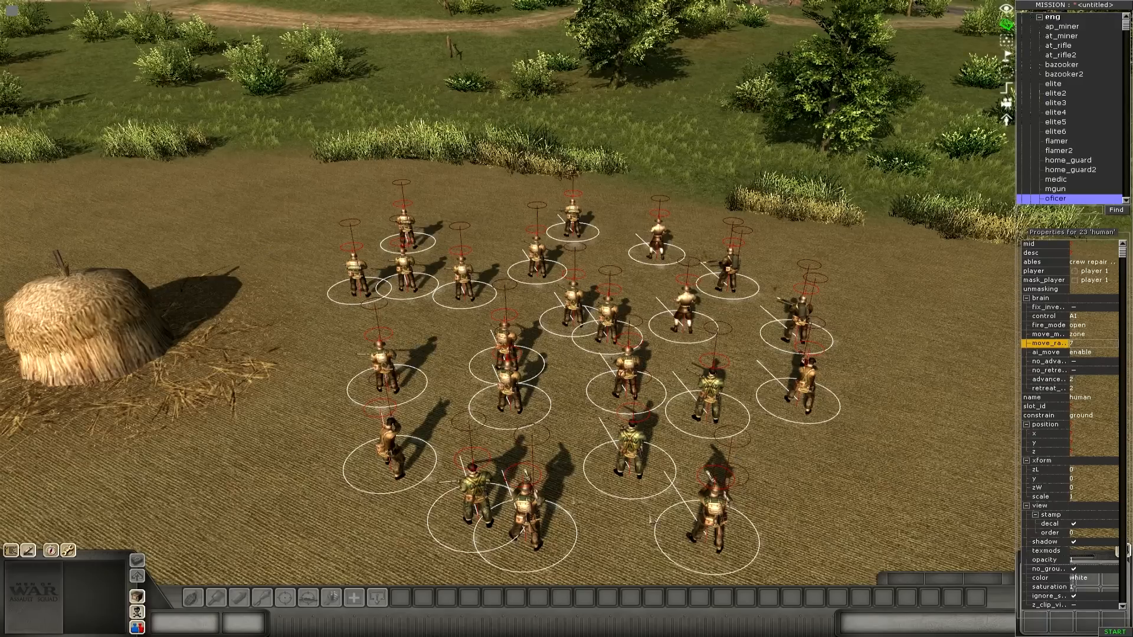
left_click(1089, 335)
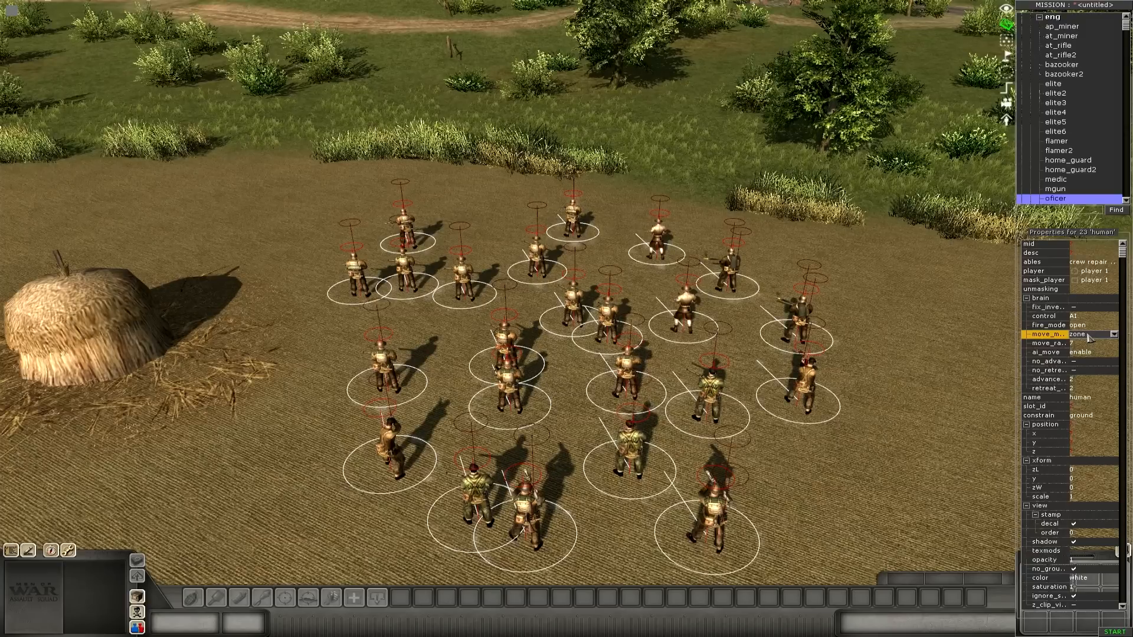
left_click(1089, 335)
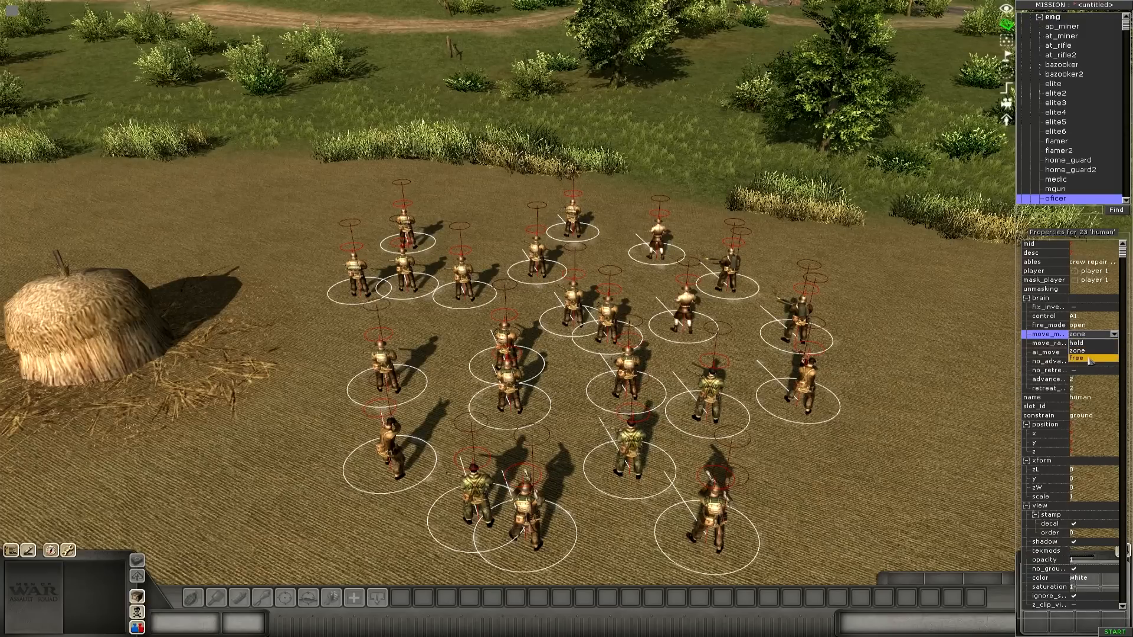
left_click(1086, 344)
Step: Copy the whole soldier group and paste several copies across the field around the two haystacks
scroll(786, 384, "down", 5)
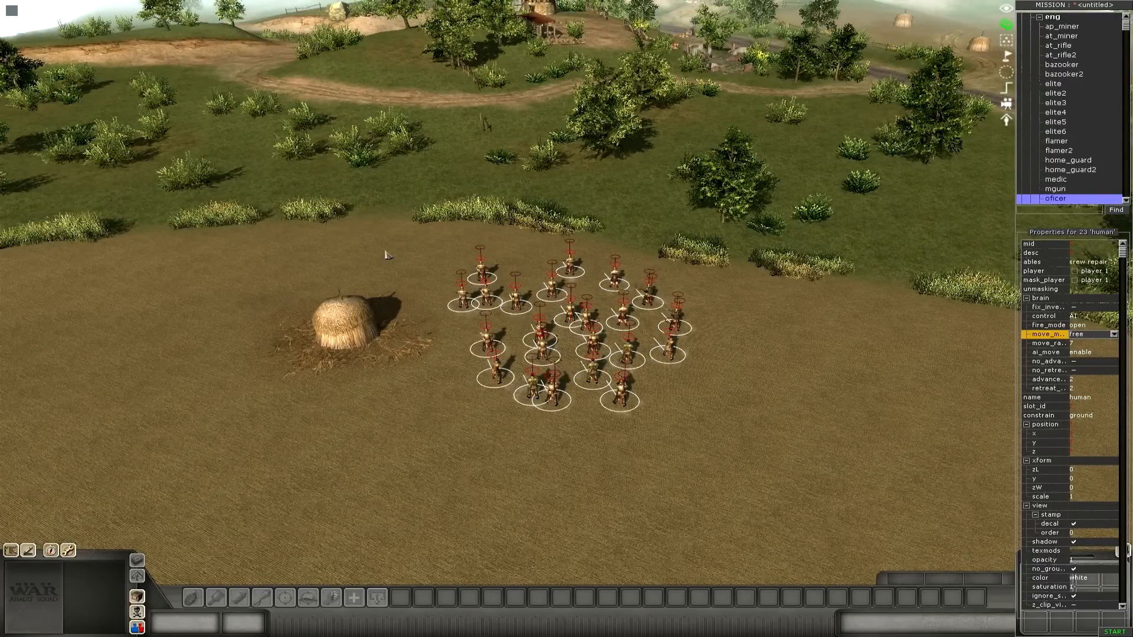
left_click_drag(411, 239, 730, 447)
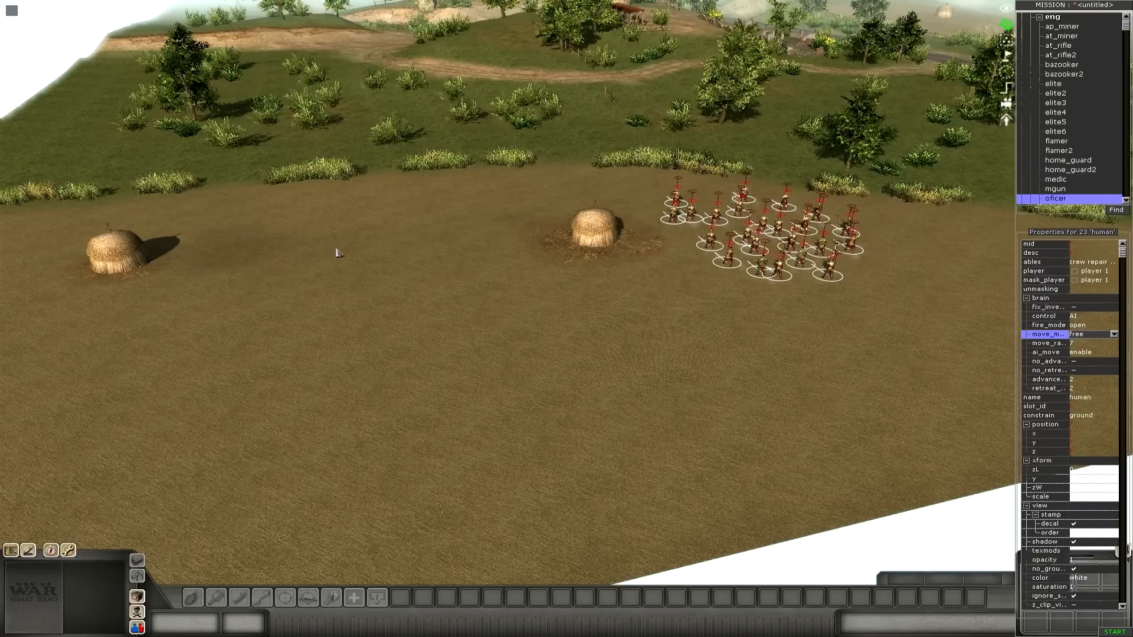
key("ctrl+v")
key("ctrl+v")
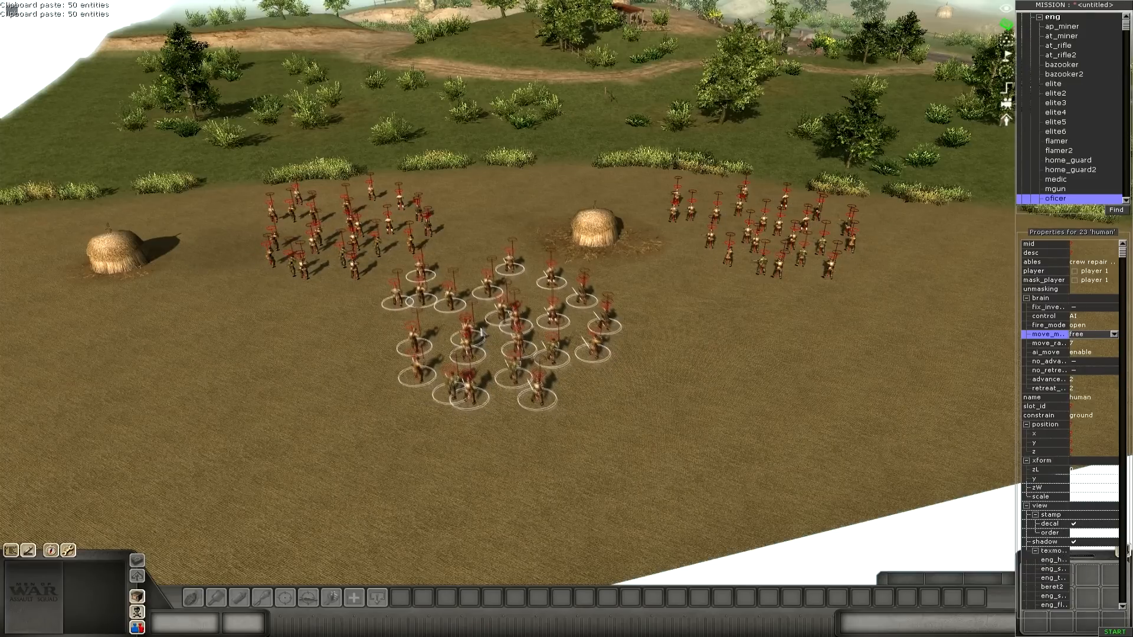
key("ctrl+v")
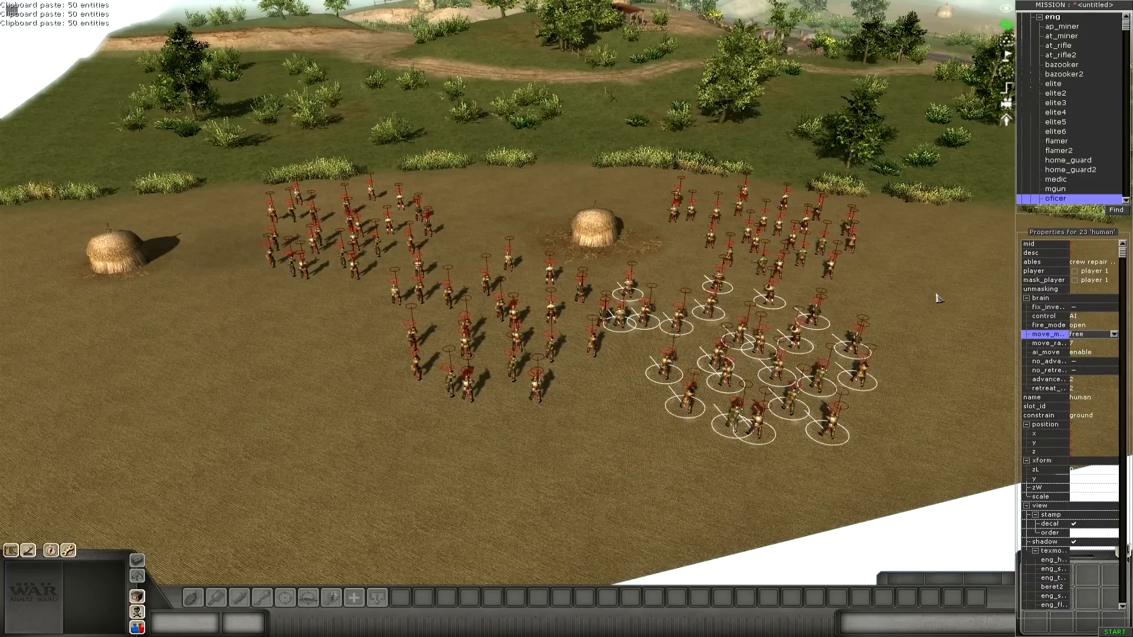
key("ctrl+v")
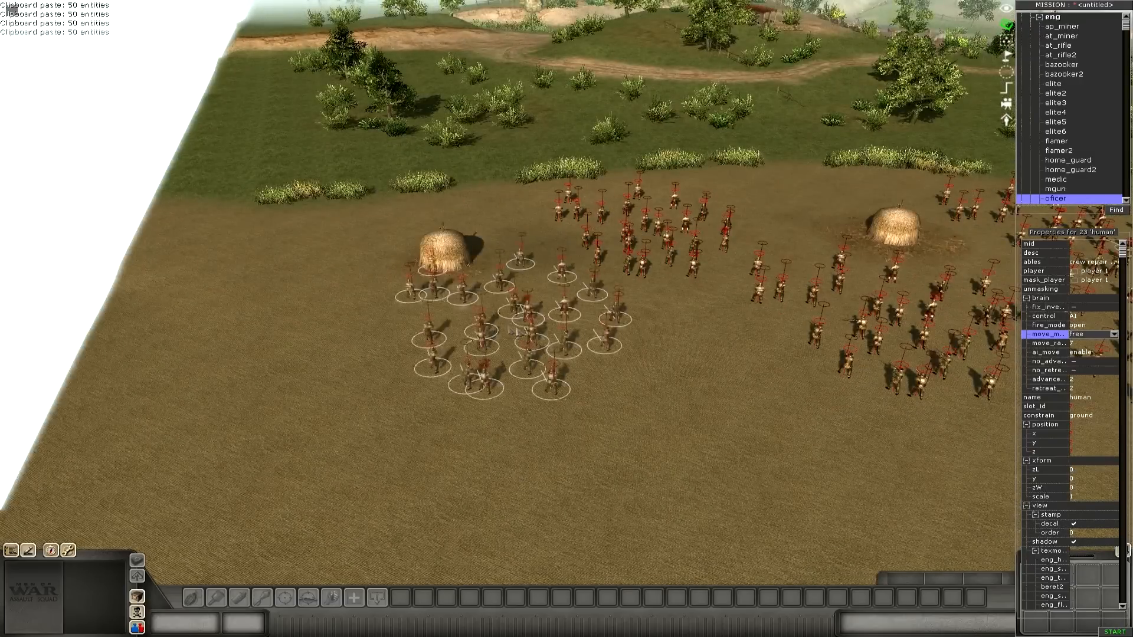
left_click_drag(517, 332, 553, 352)
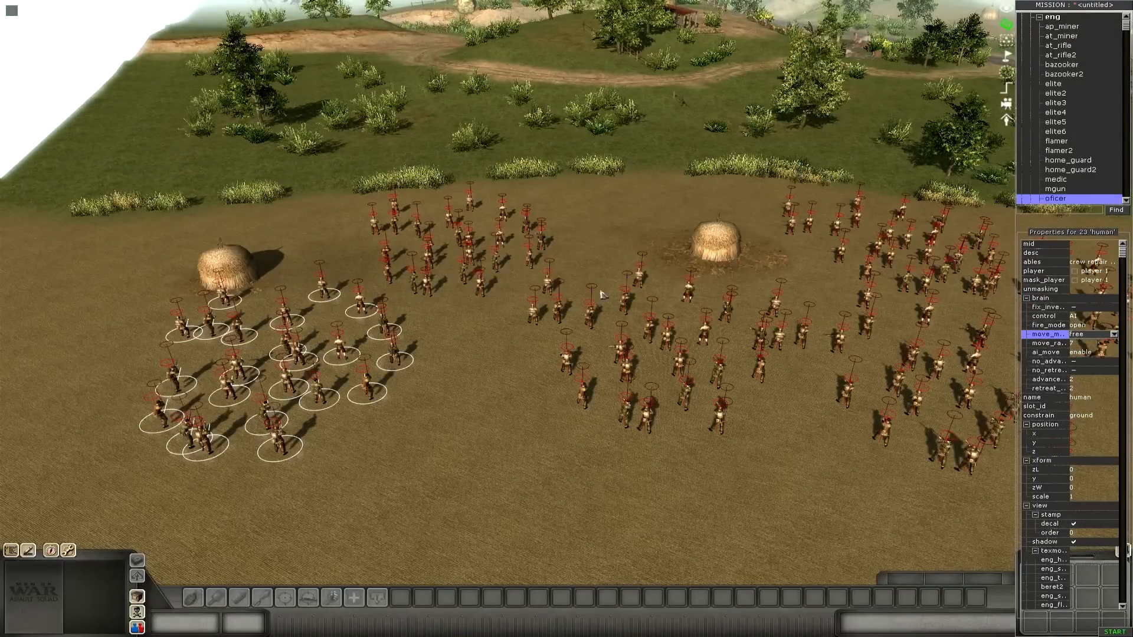
key("Right")
scroll(632, 327, "up", 1)
scroll(632, 327, "down", 1)
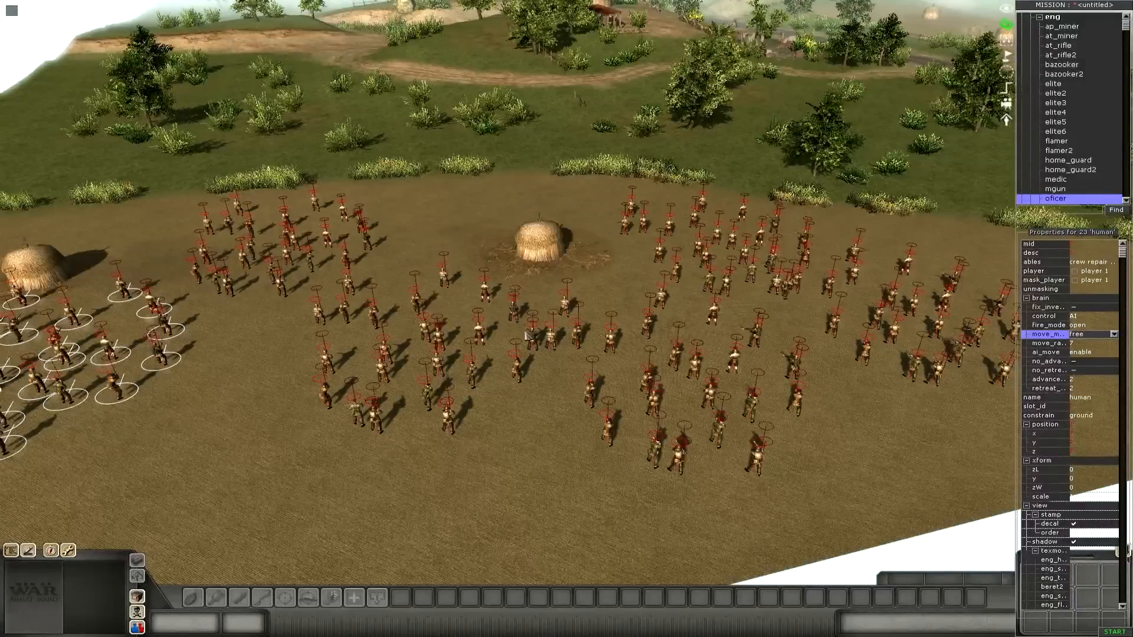
key("Left")
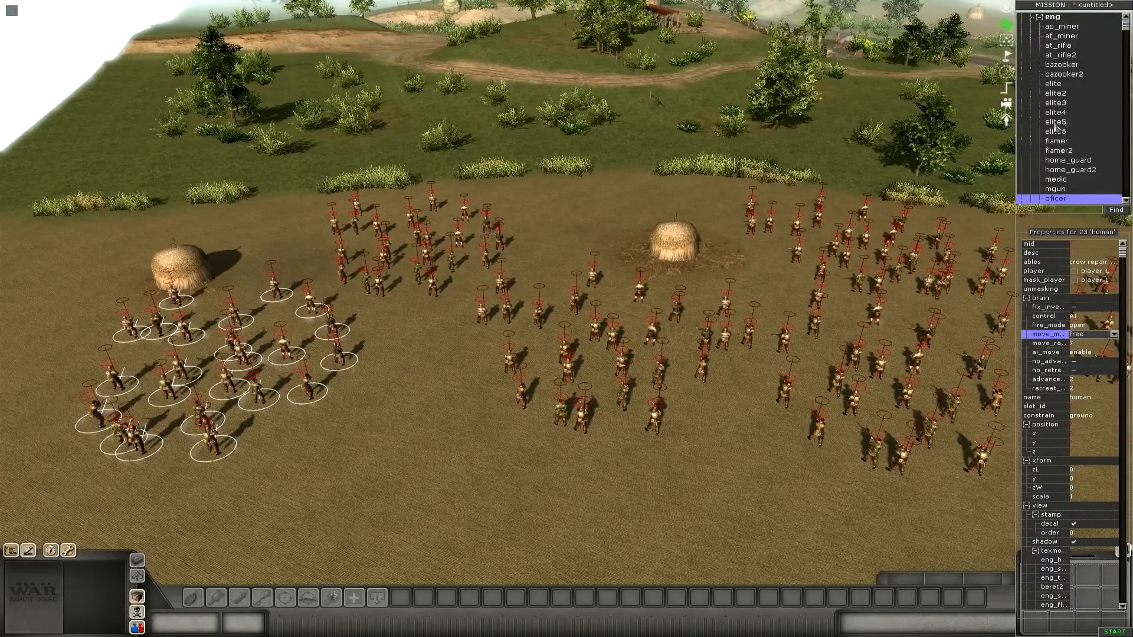
Step: Collapse the mp category under human in the entity list
scroll(1049, 94, "up", 1)
left_click(1031, 46)
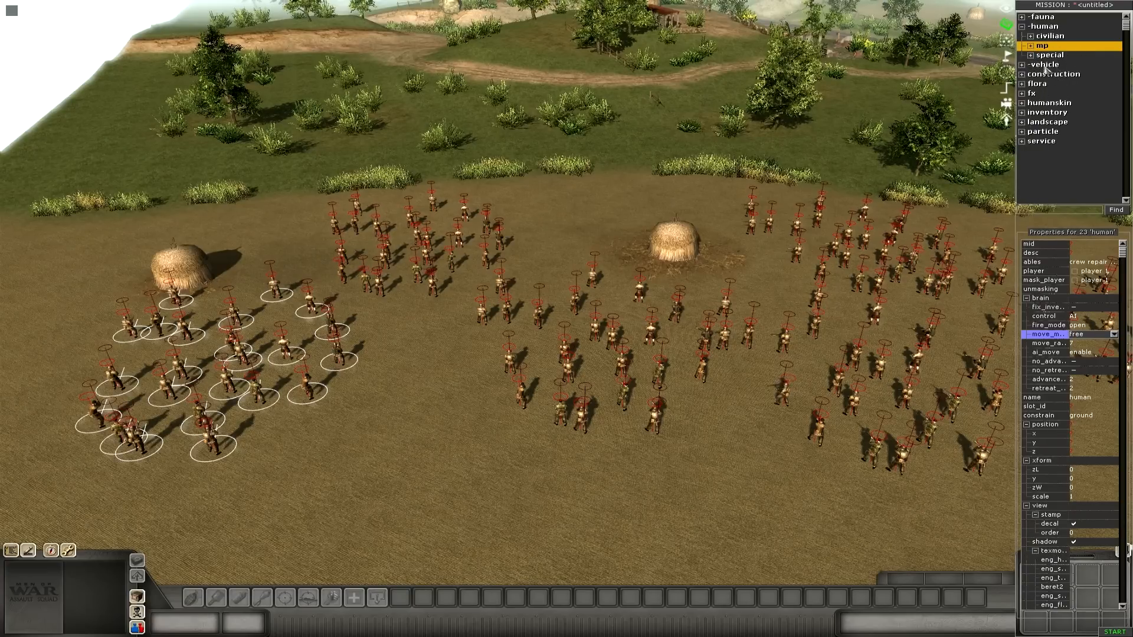
left_click(1031, 46)
left_click(1031, 46)
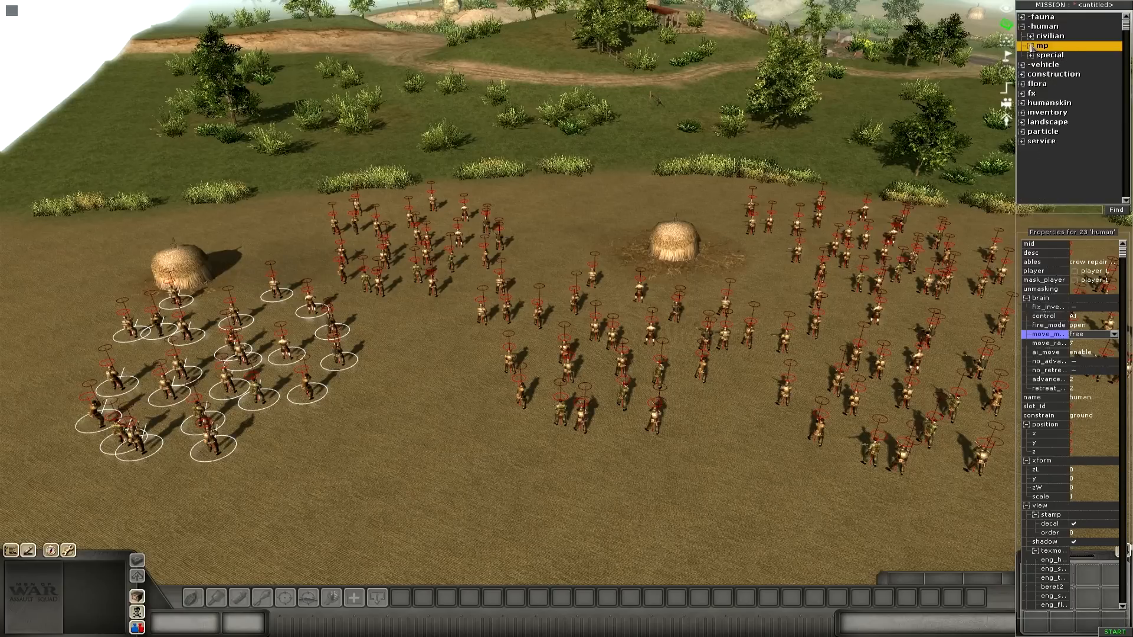
Step: Collapse the human category and look through the marine, tank_heavy and tank_light groups of the vehicle category
left_click(1023, 26)
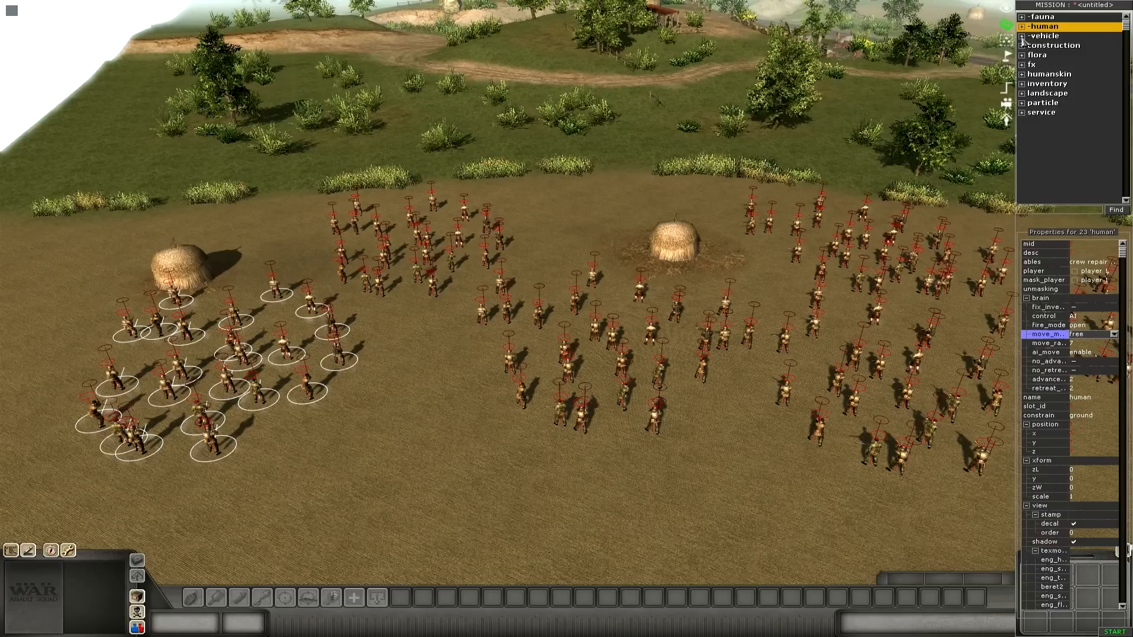
left_click(1022, 36)
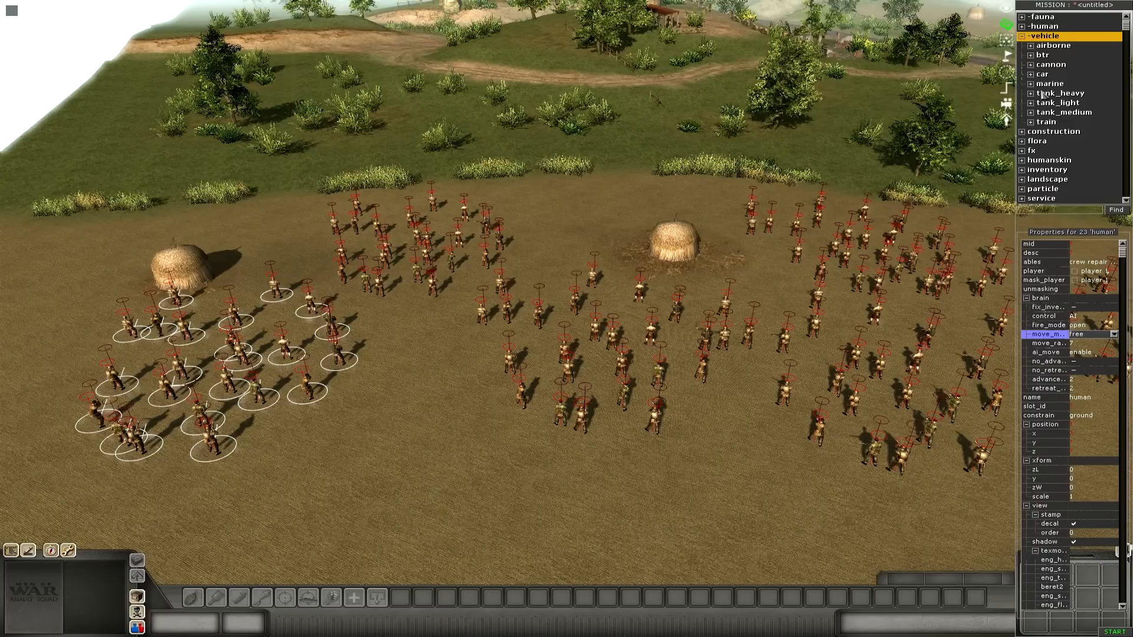
left_click(1035, 86)
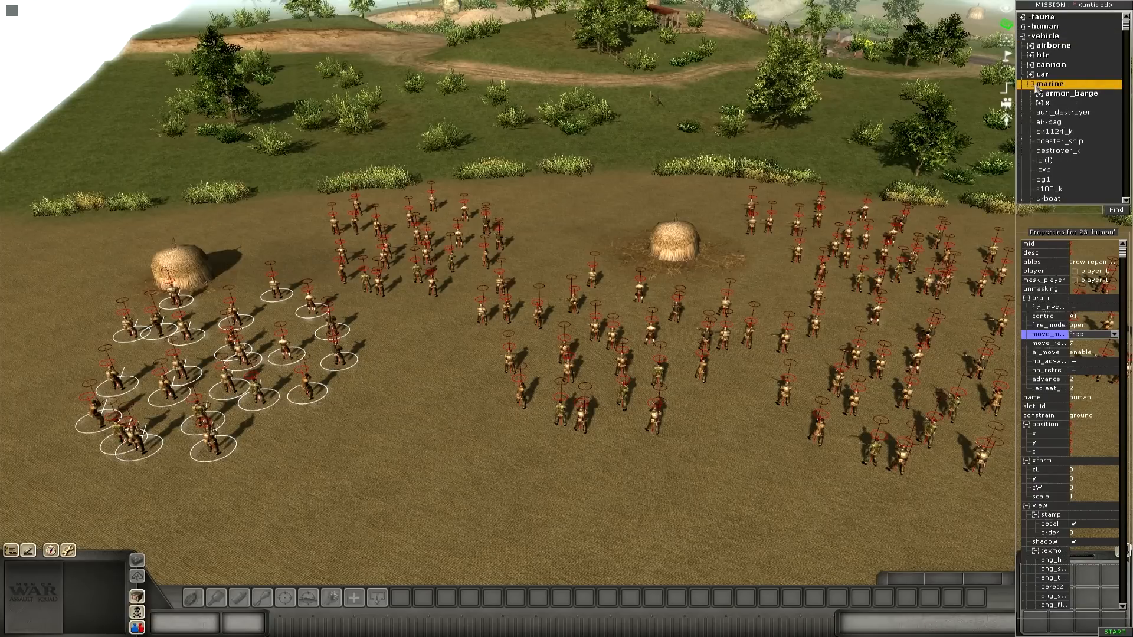
left_click(1035, 85)
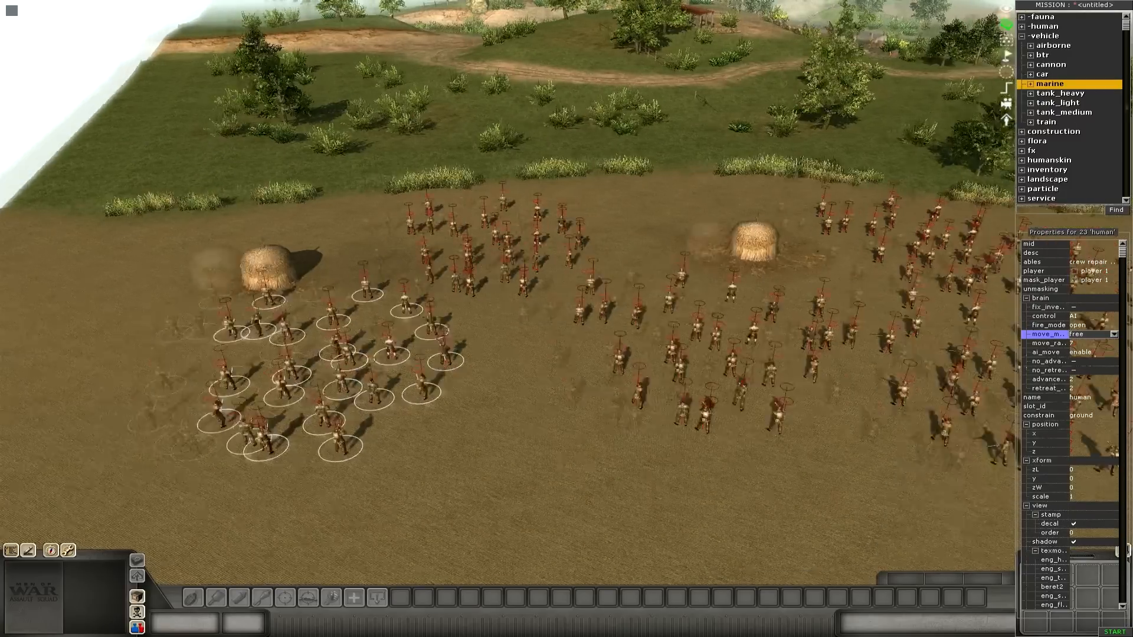
left_click(1031, 93)
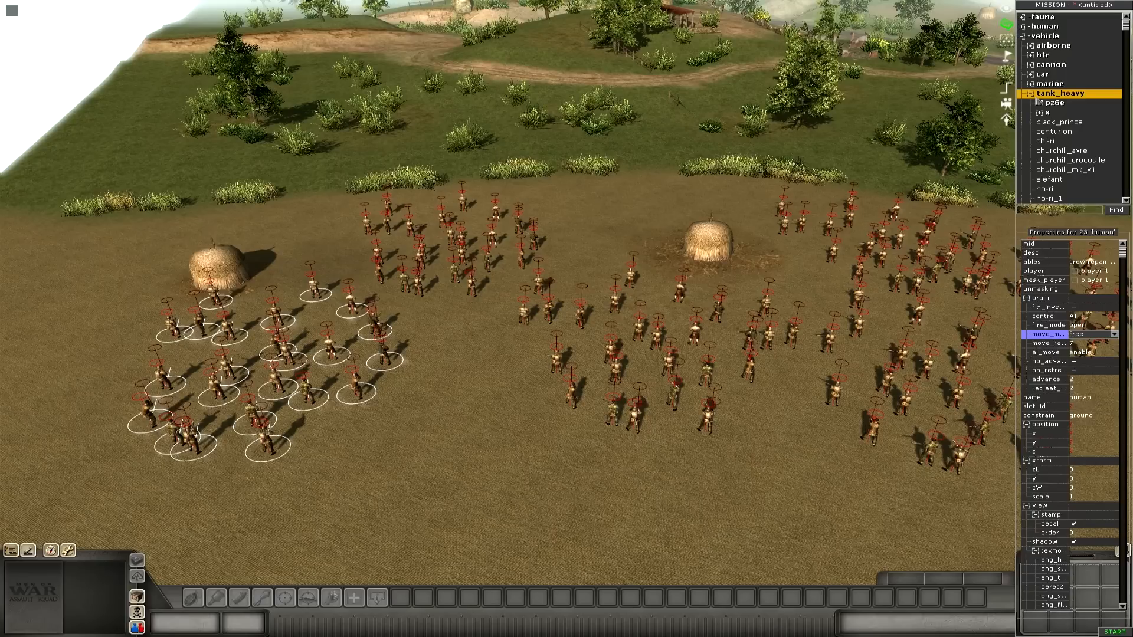
left_click(1030, 93)
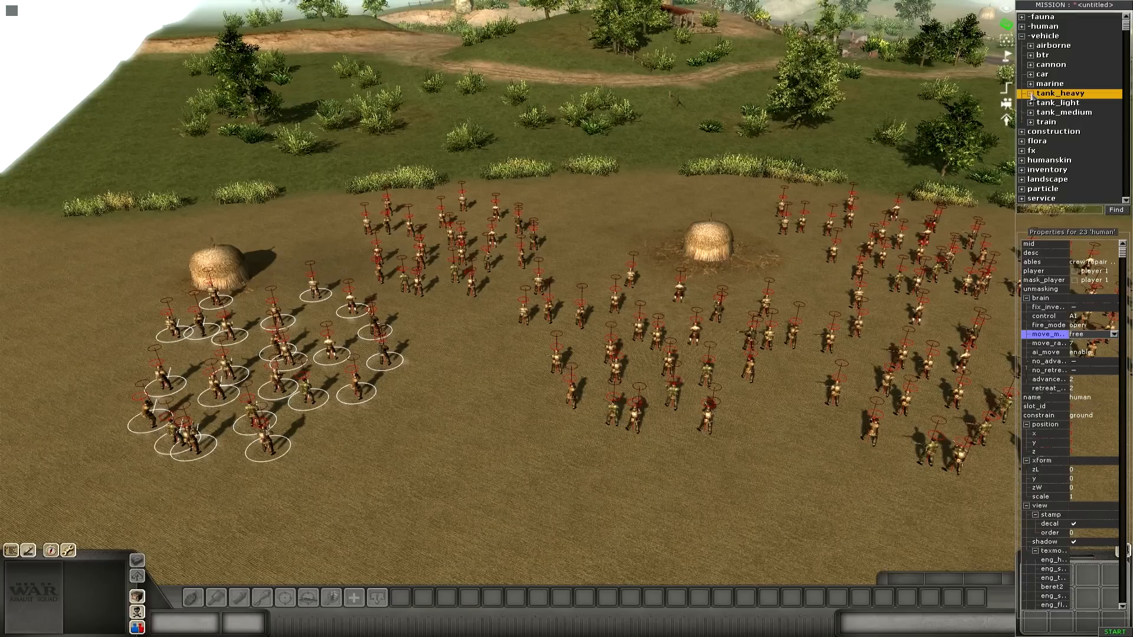
double_click(1072, 103)
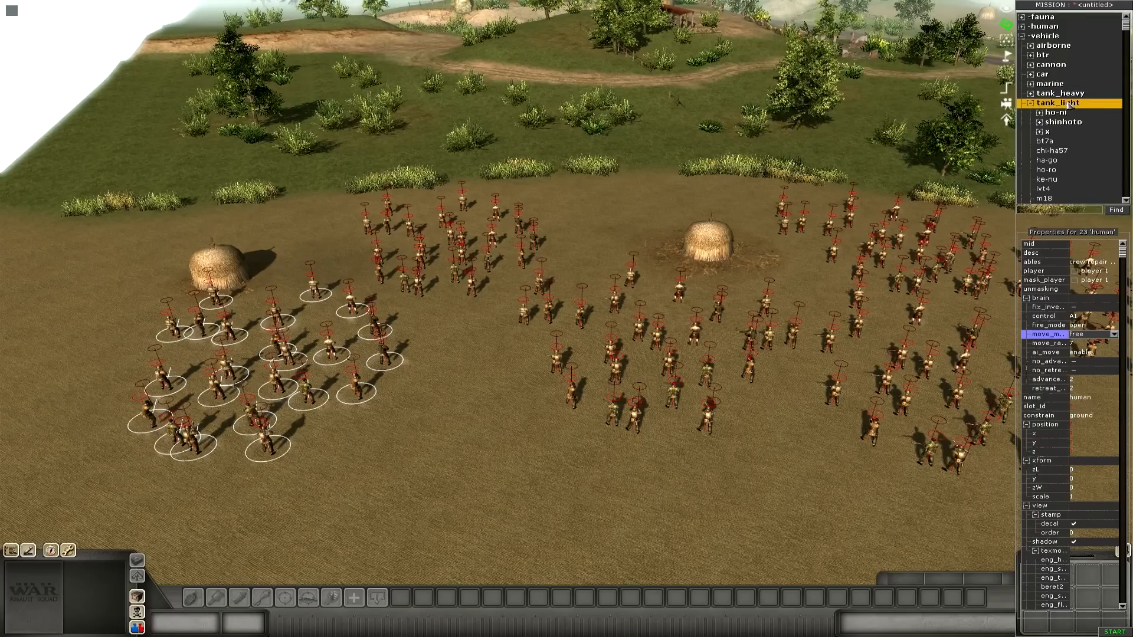
left_click(1042, 75)
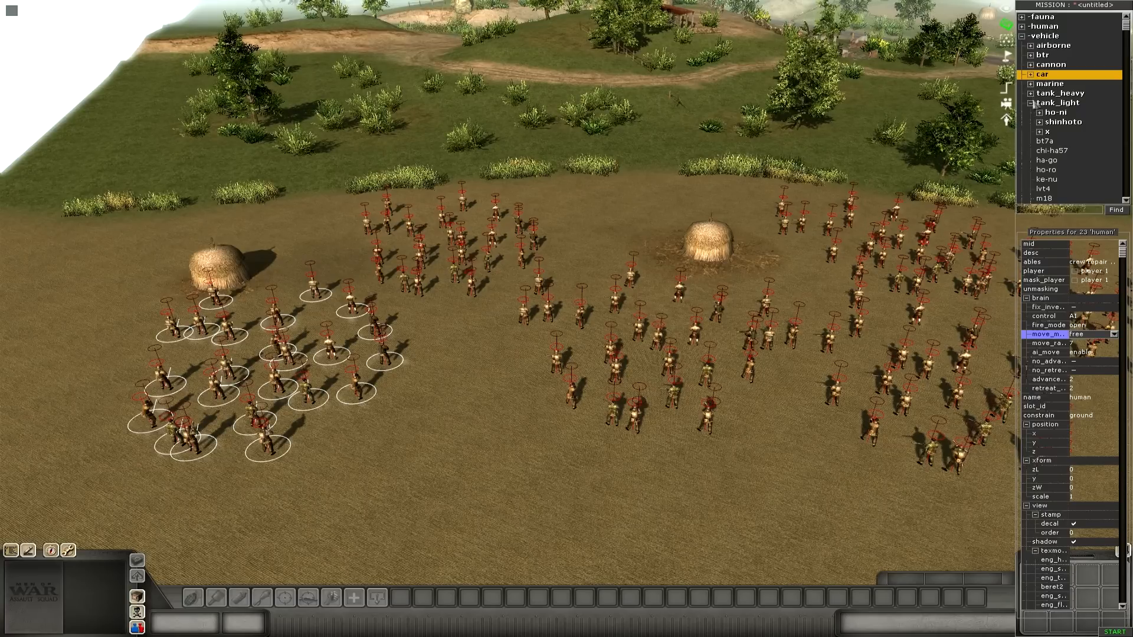
double_click(1034, 103)
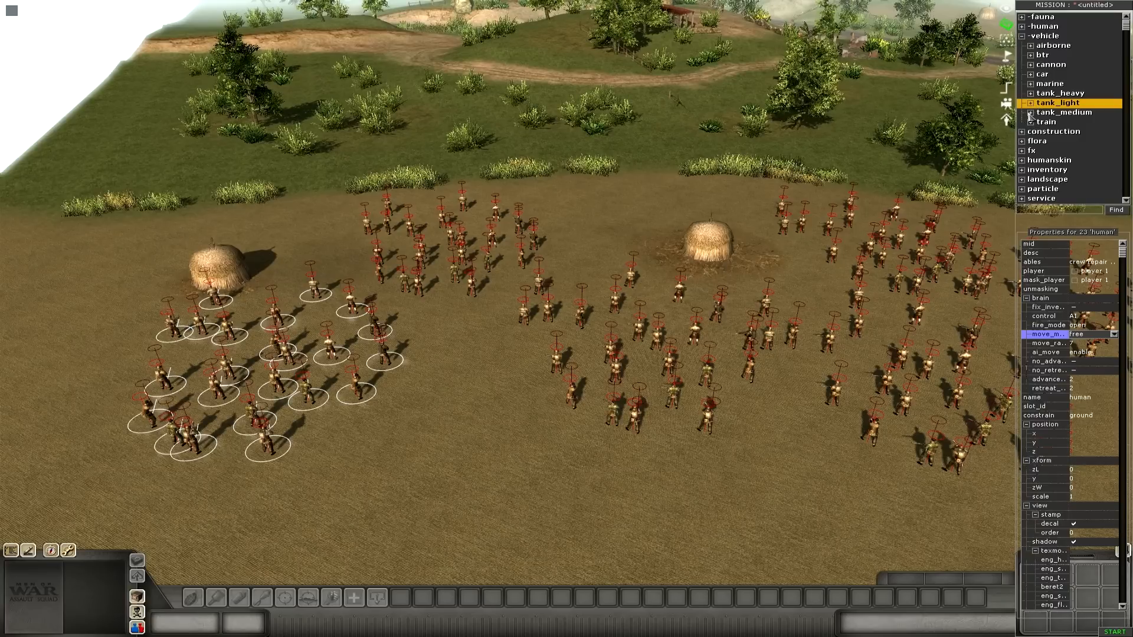
Step: Look through the tank models listed under tank_medium and collapse that group again
double_click(1031, 114)
scroll(1032, 115, "down", 10)
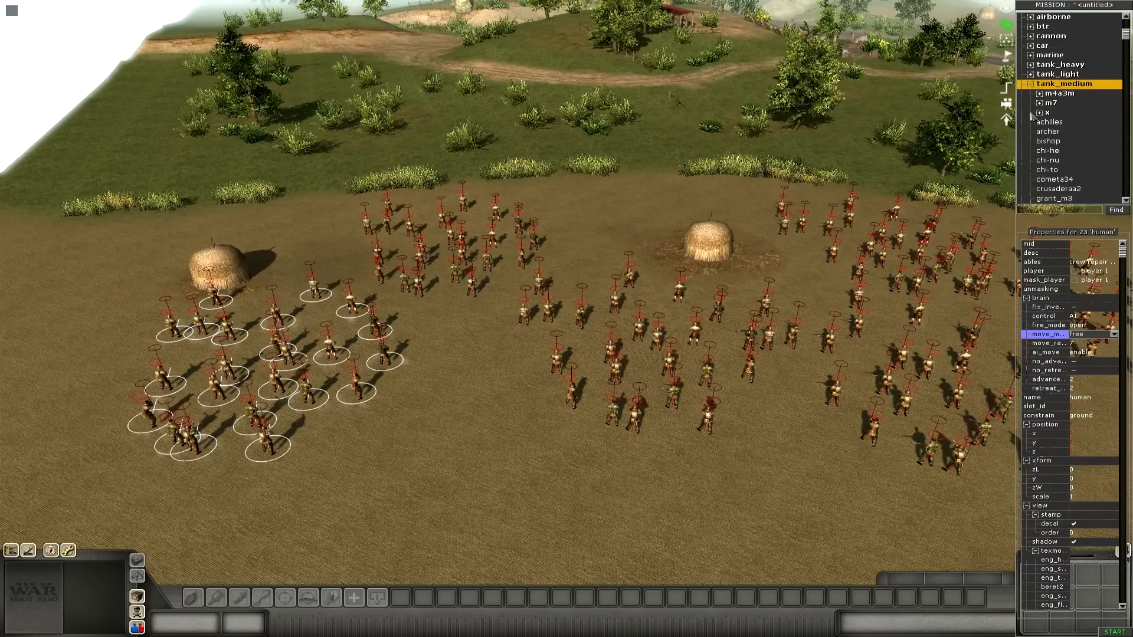
scroll(1032, 117, "down", 5)
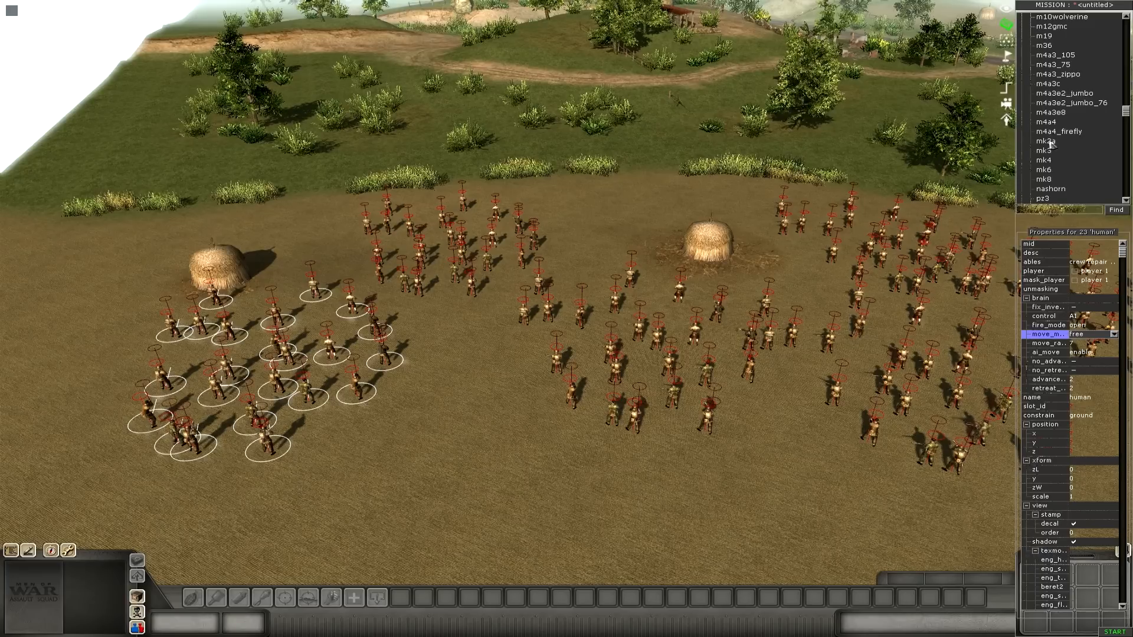
scroll(1045, 134, "down", 2)
scroll(1045, 134, "down", 6)
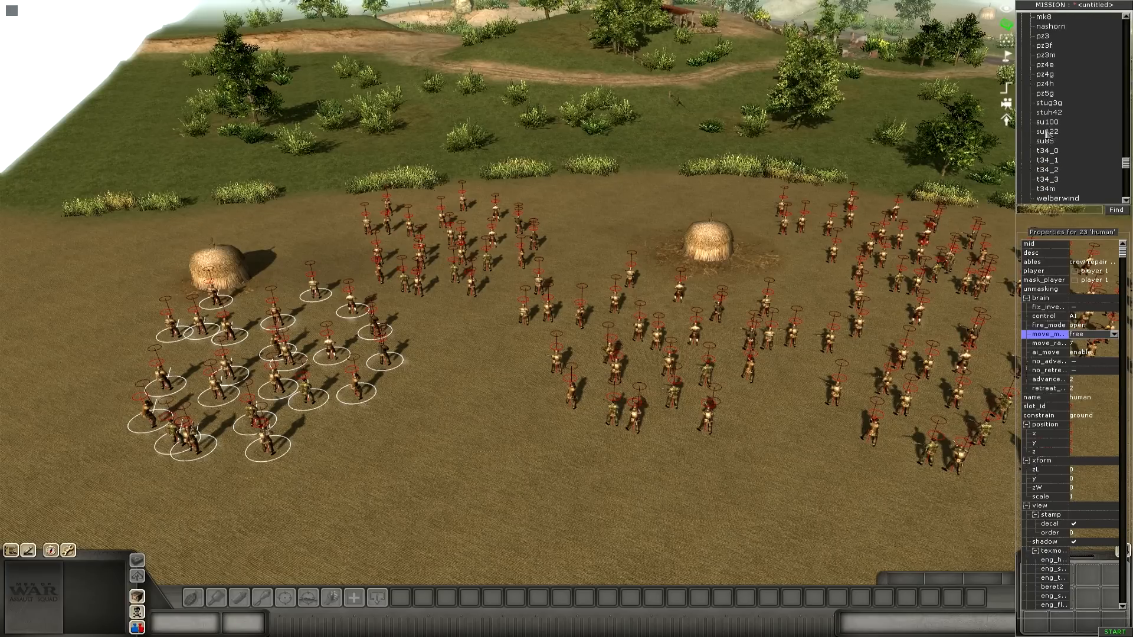
scroll(1050, 133, "up", 10)
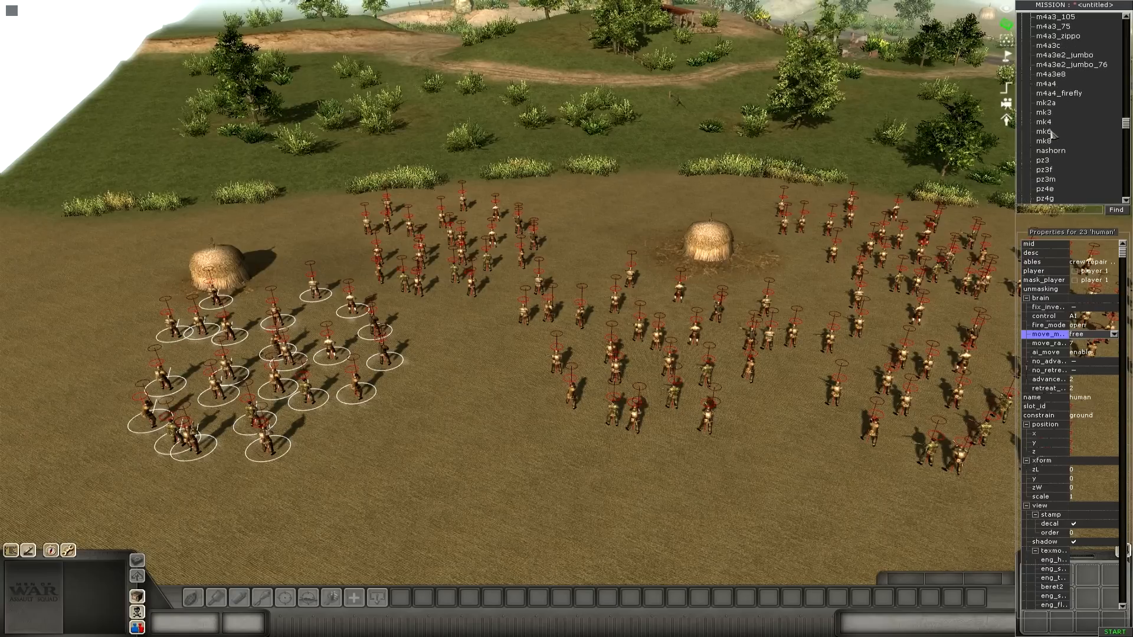
scroll(1051, 132, "up", 5)
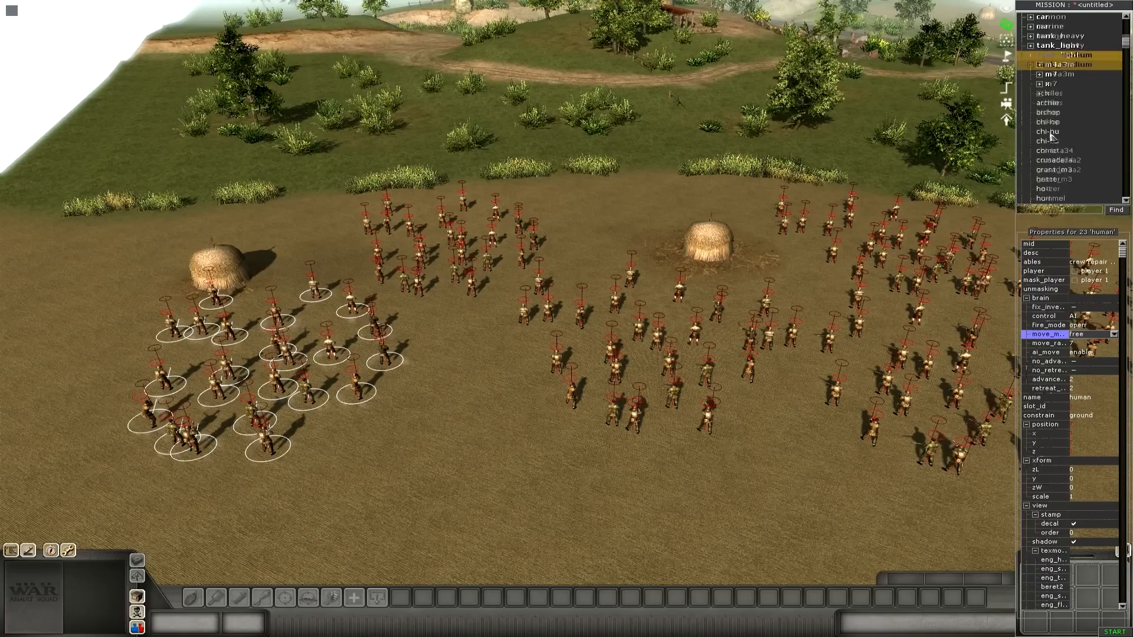
scroll(1039, 124, "down", 8)
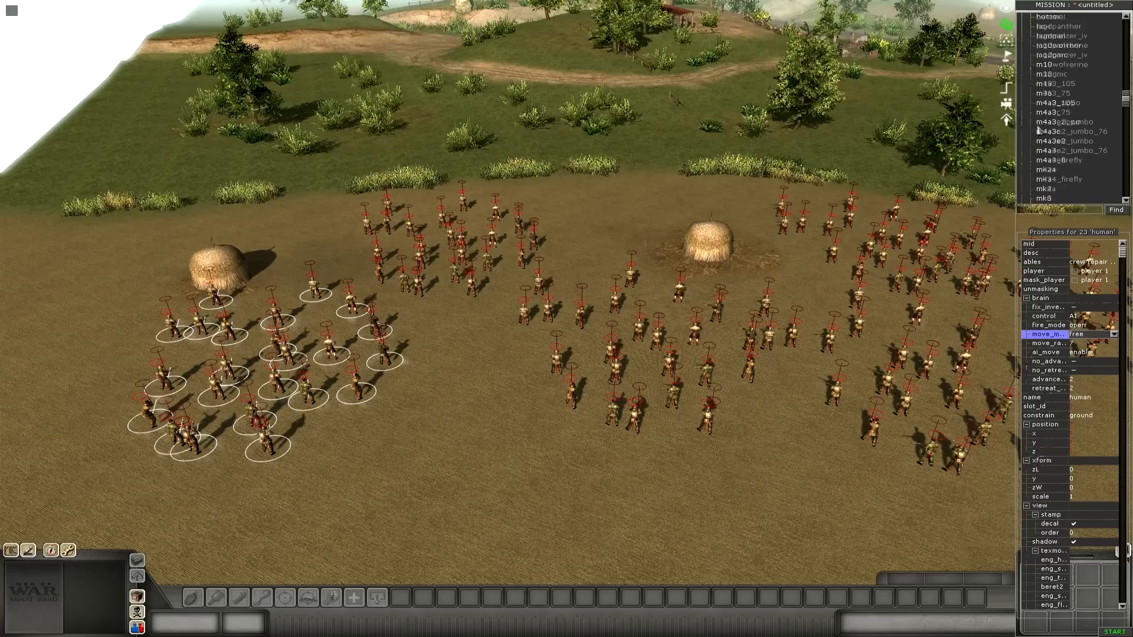
scroll(1044, 137, "up", 8)
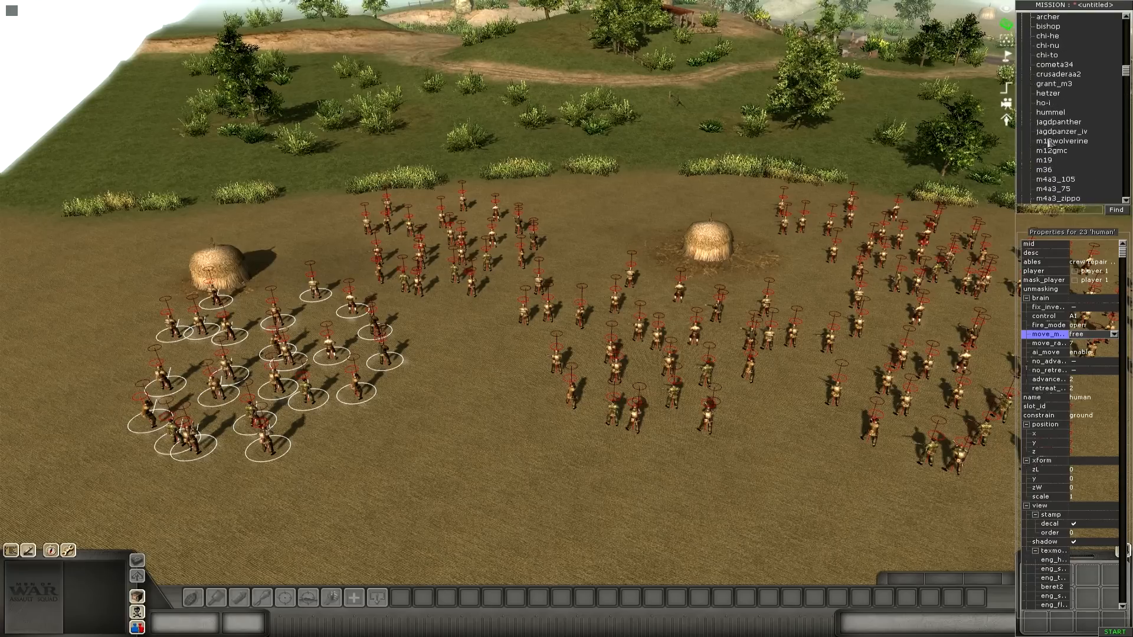
left_click(1030, 27)
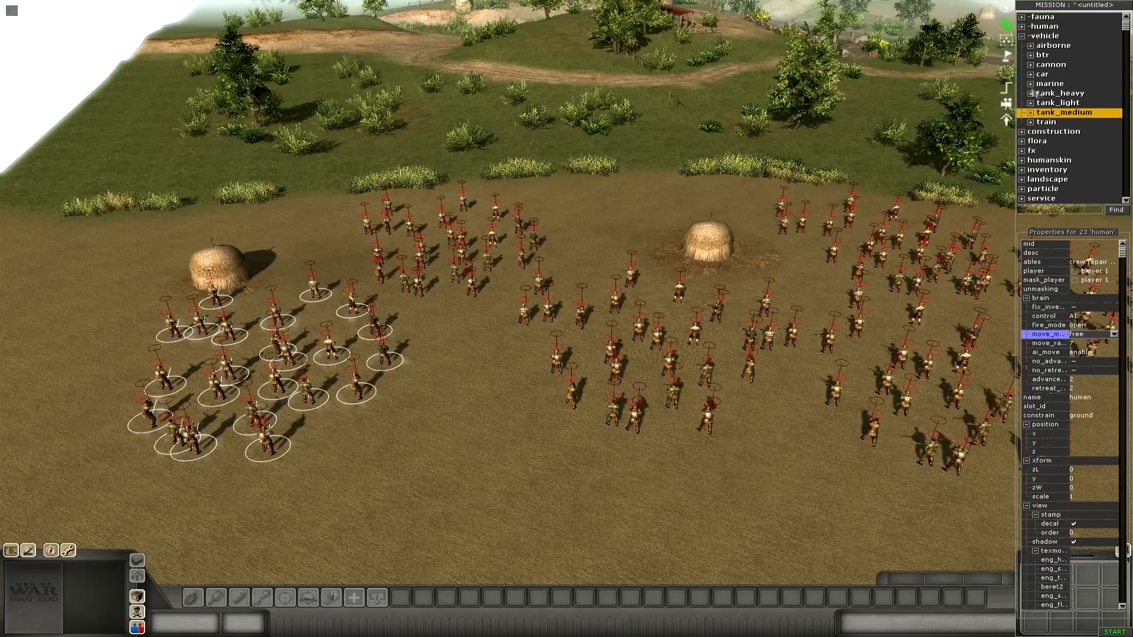
Step: Place a black_prince tank from tank_heavy on the open ground just beside the selected soldier group
left_click(1030, 94)
scroll(1073, 138, "down", 1)
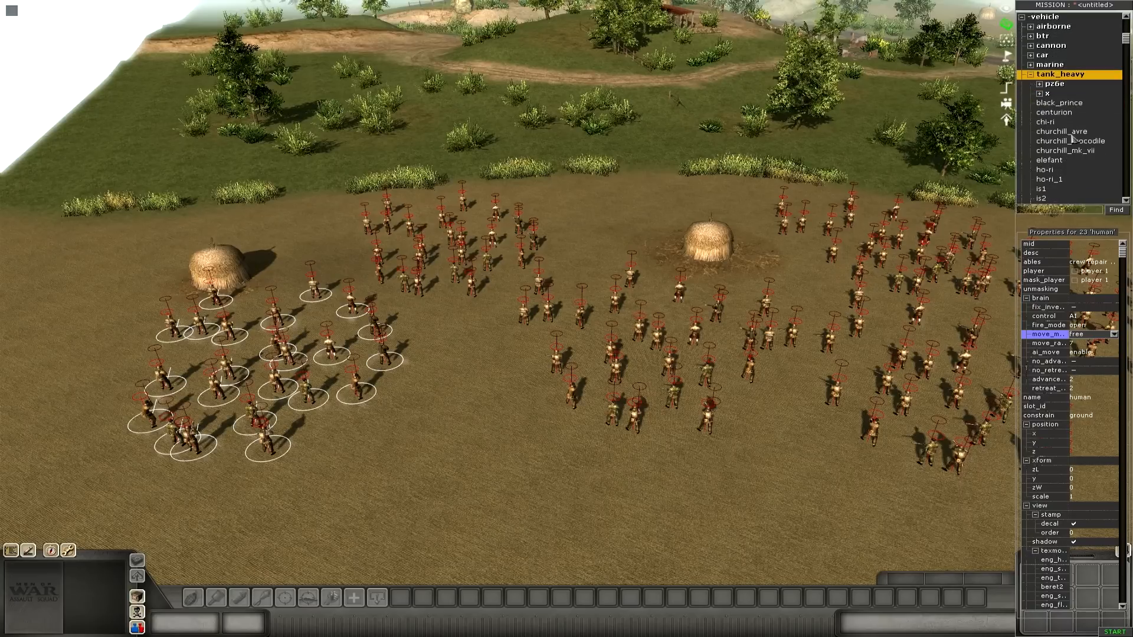
left_click(1059, 102)
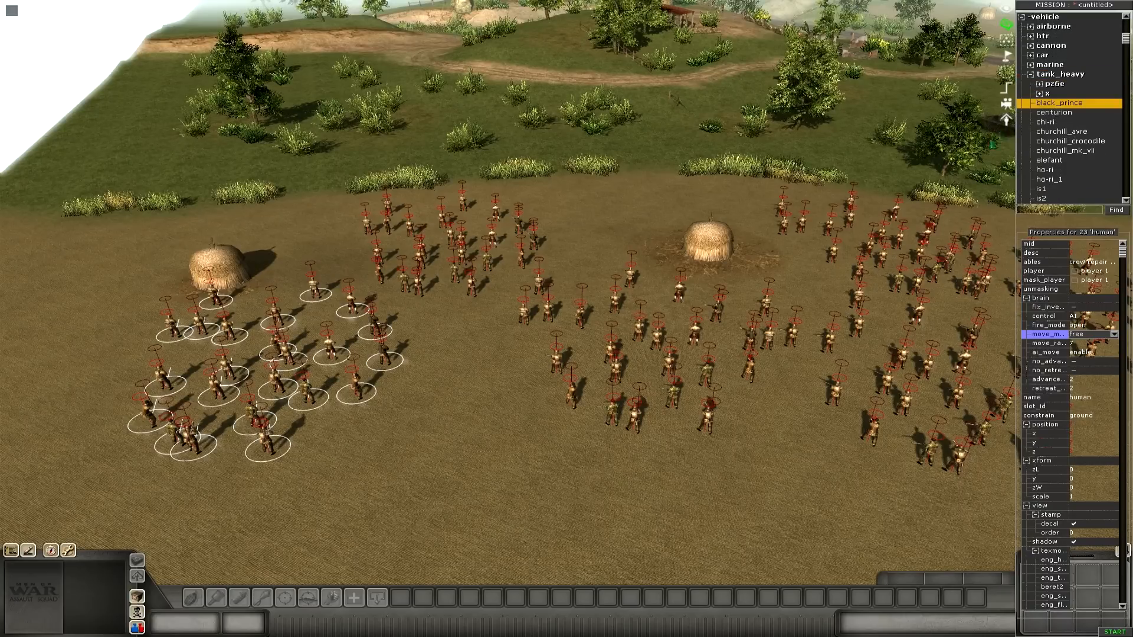
left_click(464, 419)
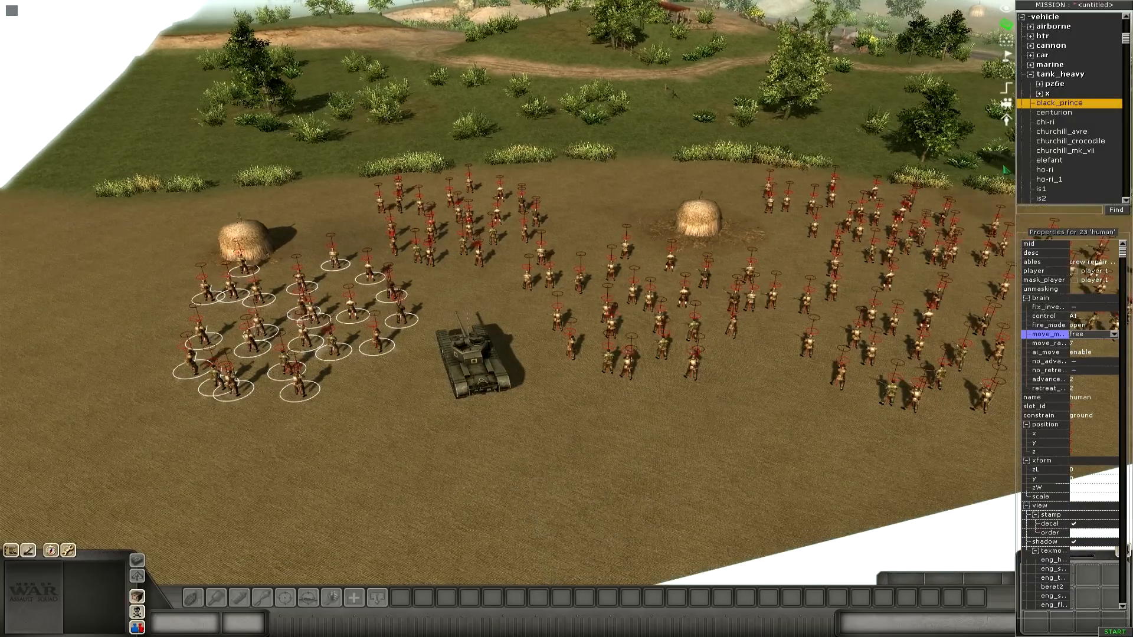
Step: Place two churchill_mk_vii tanks in front of the soldiers near the black_prince and collapse the tank_heavy group
left_click(1053, 113)
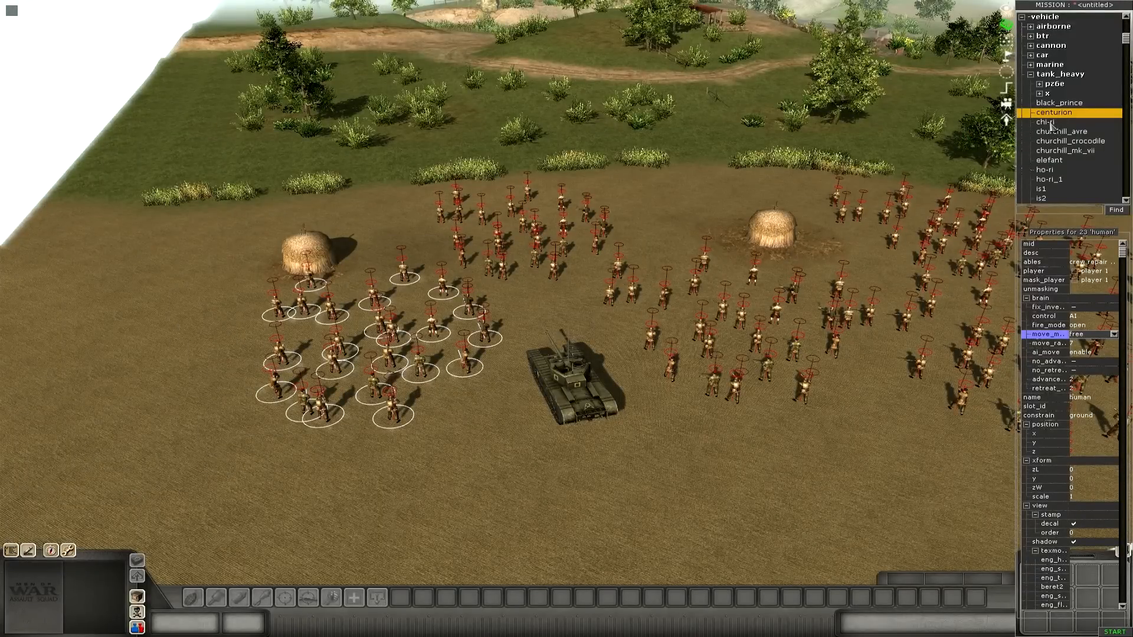
left_click(1054, 132)
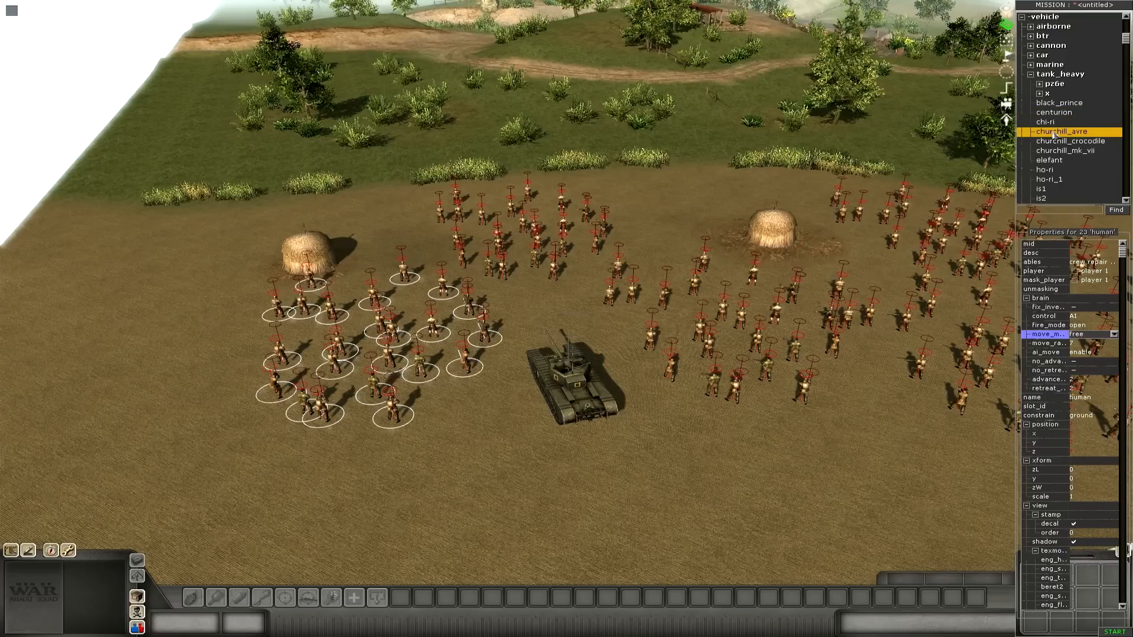
left_click(1062, 151)
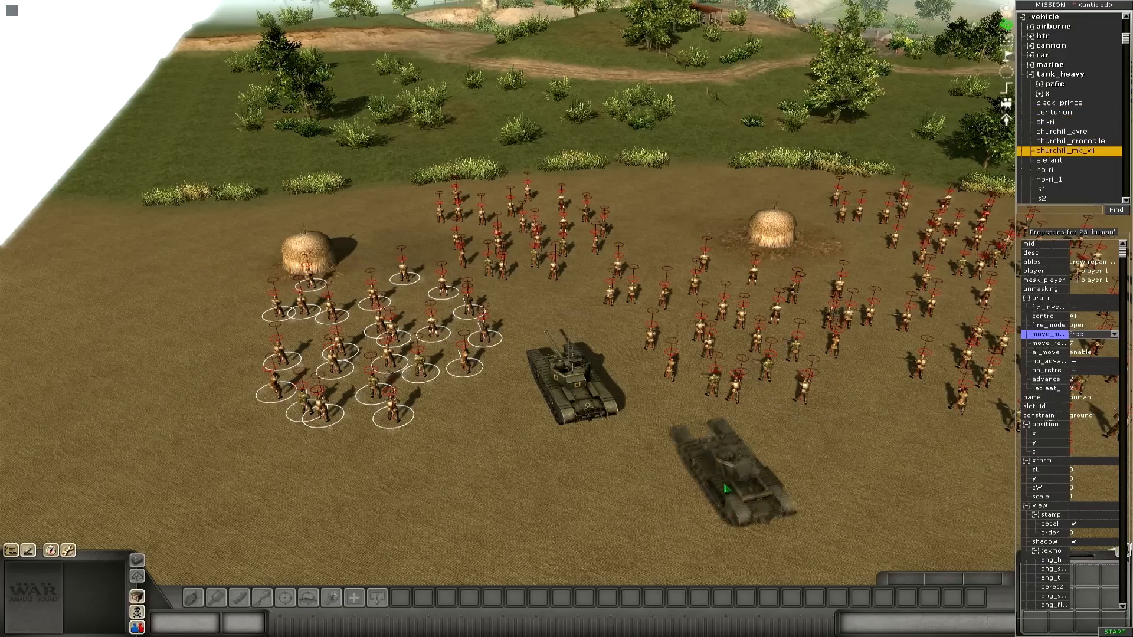
left_click(730, 481)
left_click(874, 457)
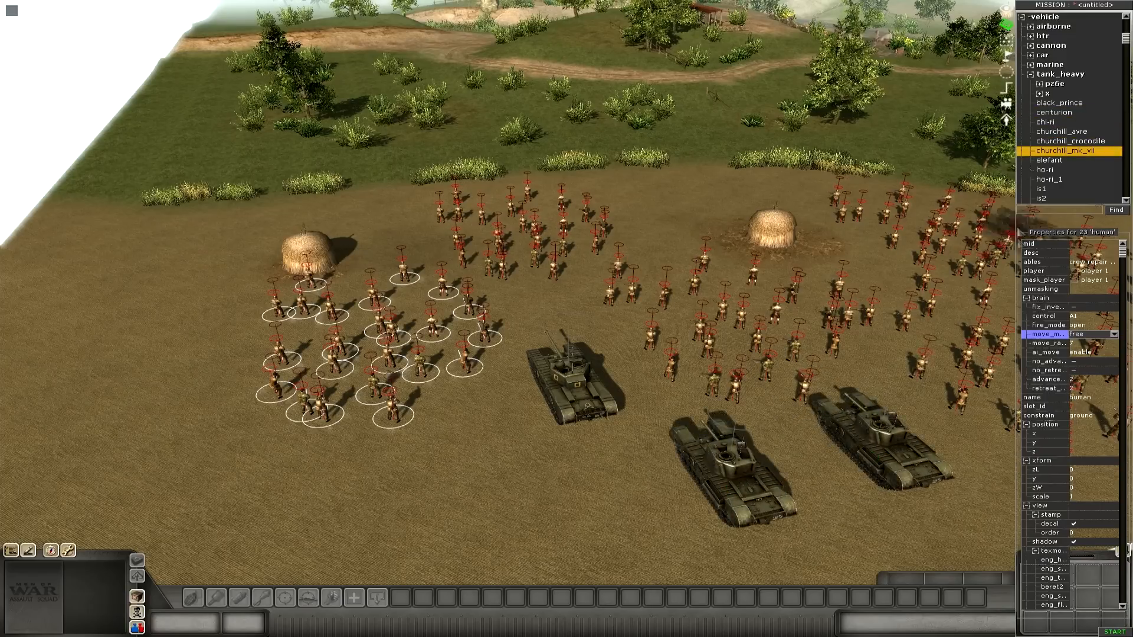
scroll(1046, 163, "down", 4)
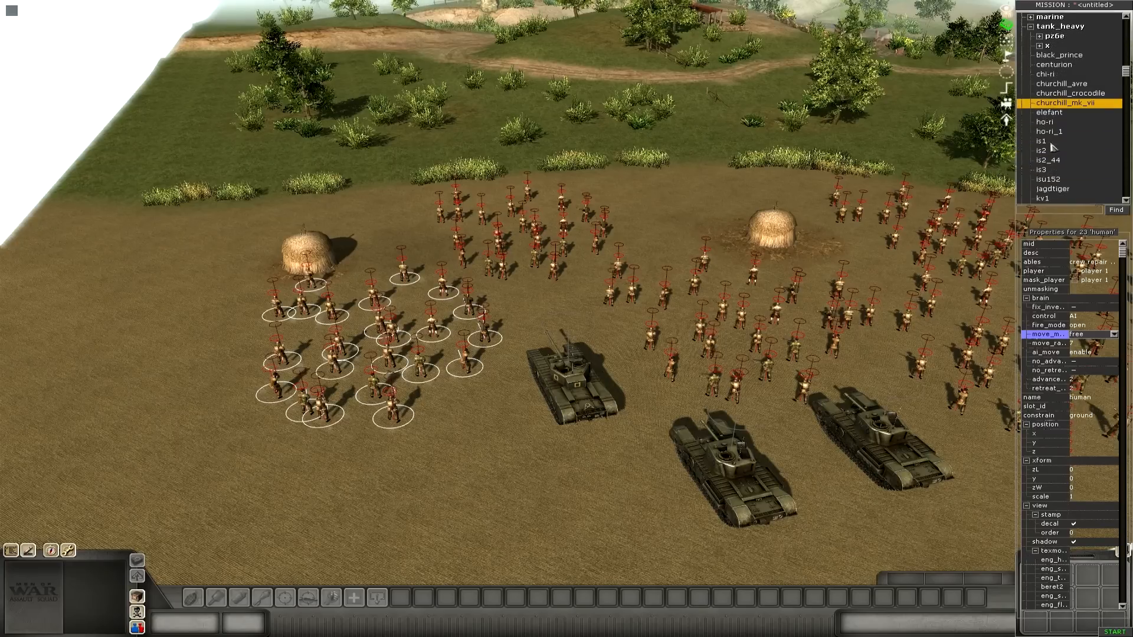
scroll(1051, 152, "up", 3)
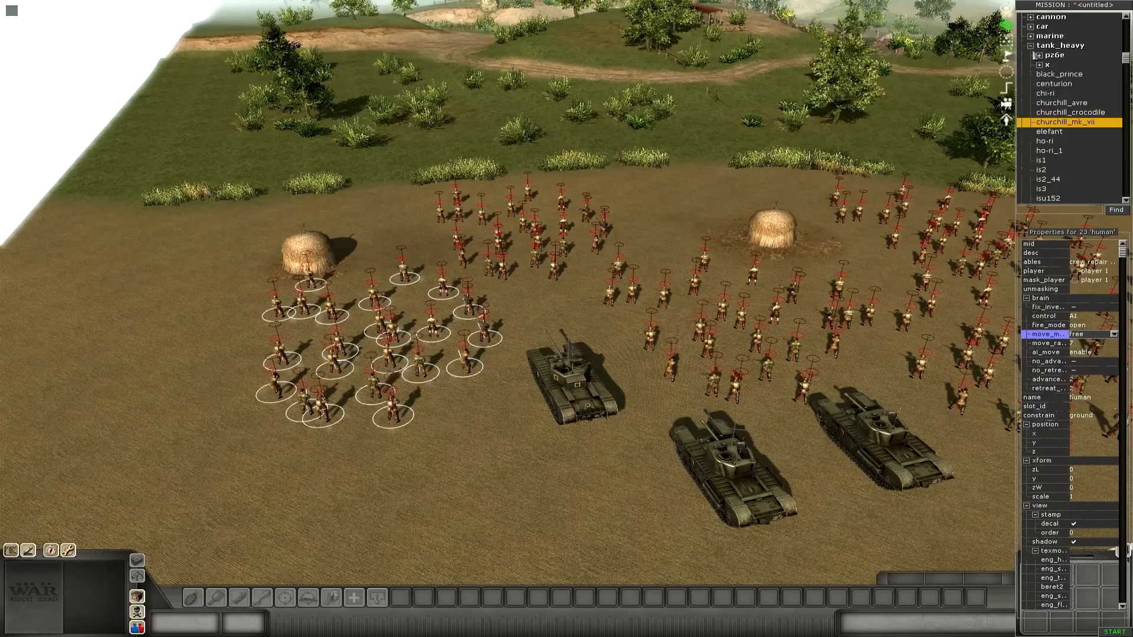
left_click(1031, 47)
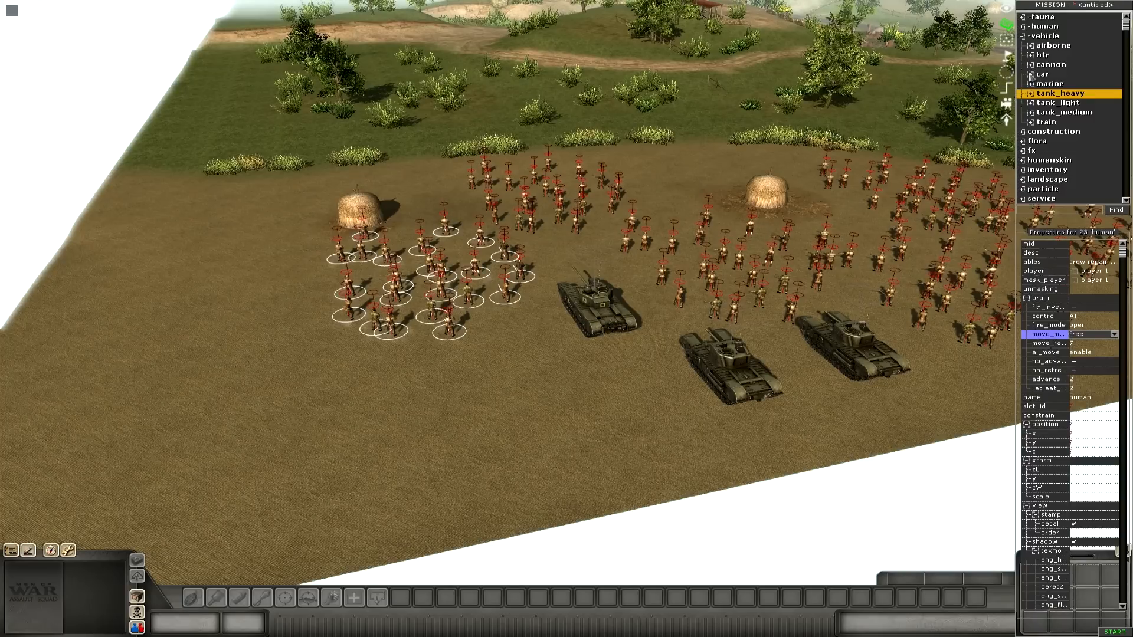
Step: Choose the tankman entity from the English soldiers under human, mp, eng
left_click(1021, 26)
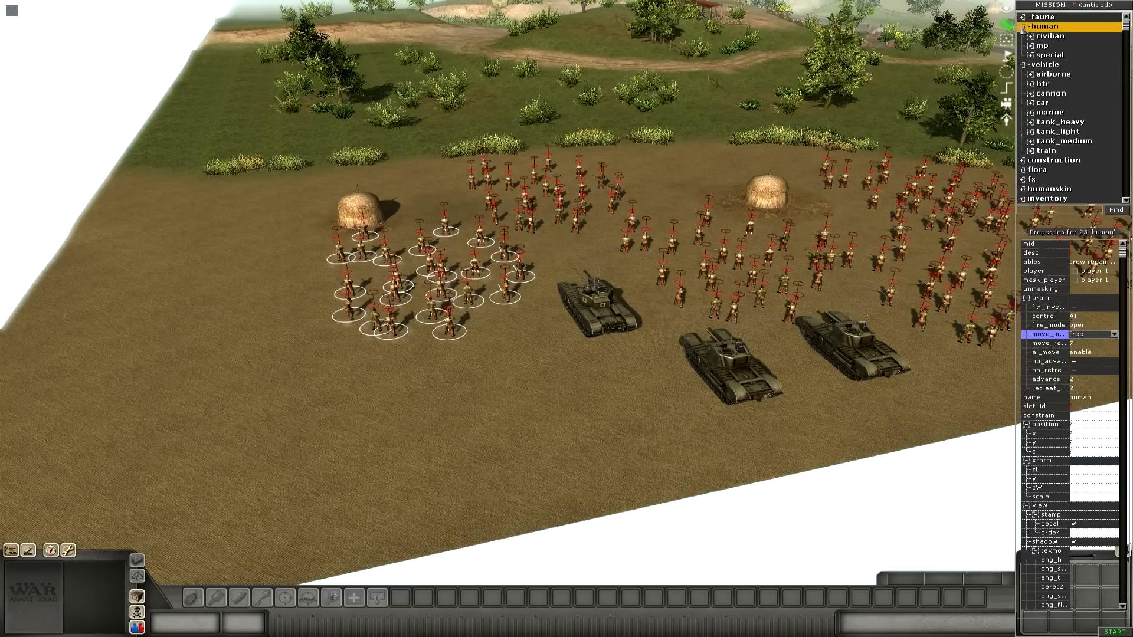
left_click(1030, 47)
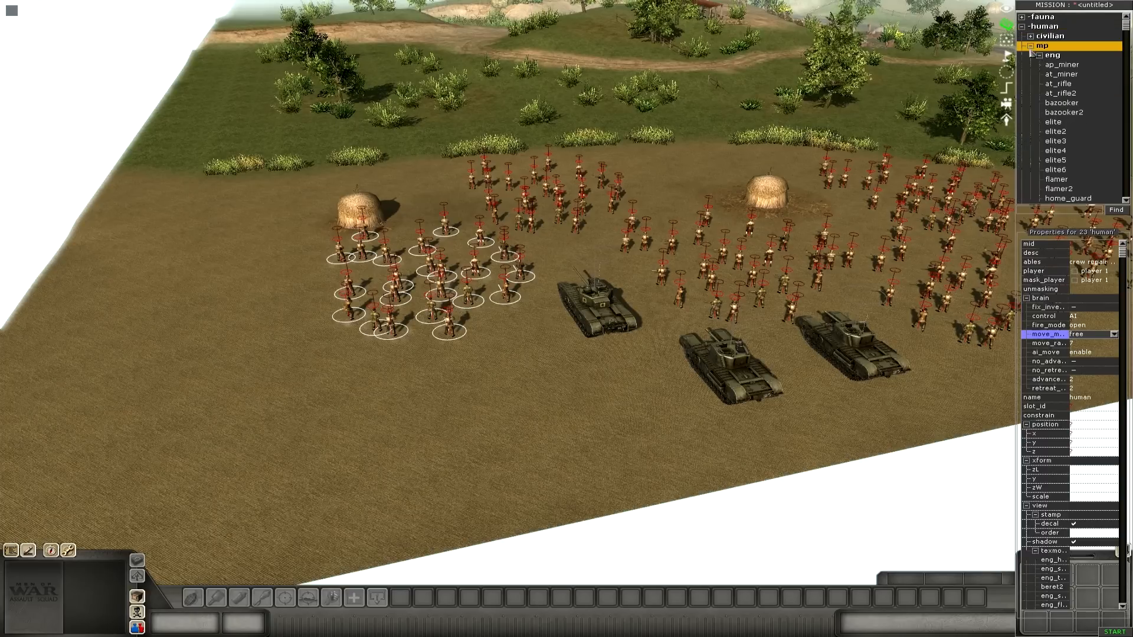
left_click(1039, 57)
scroll(1055, 147, "down", 10)
left_click(1057, 152)
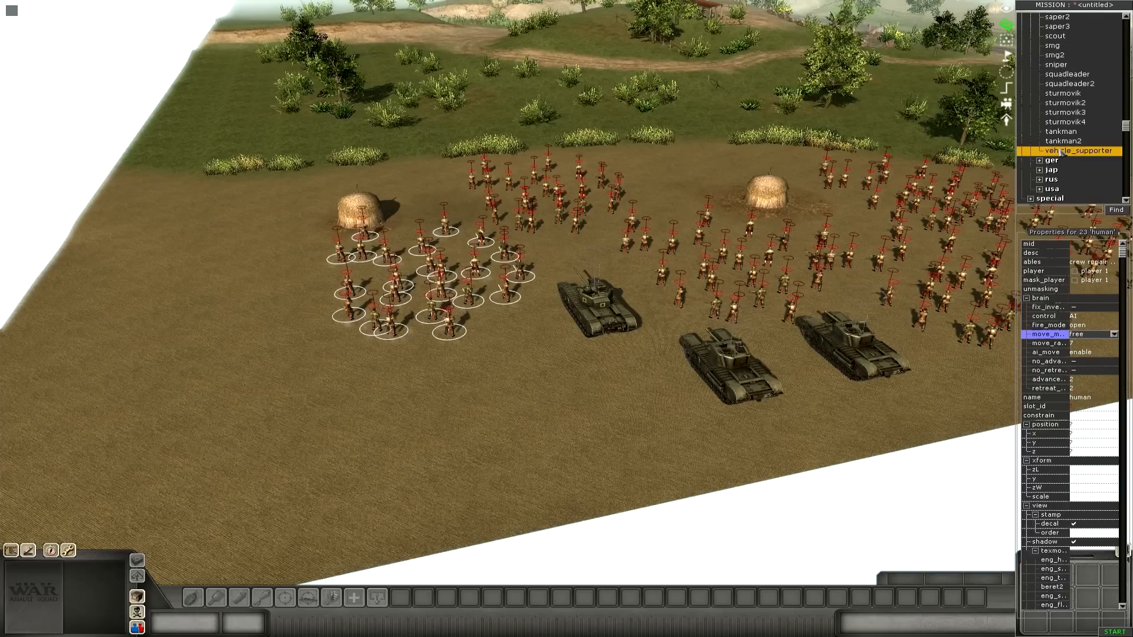
left_click(1057, 132)
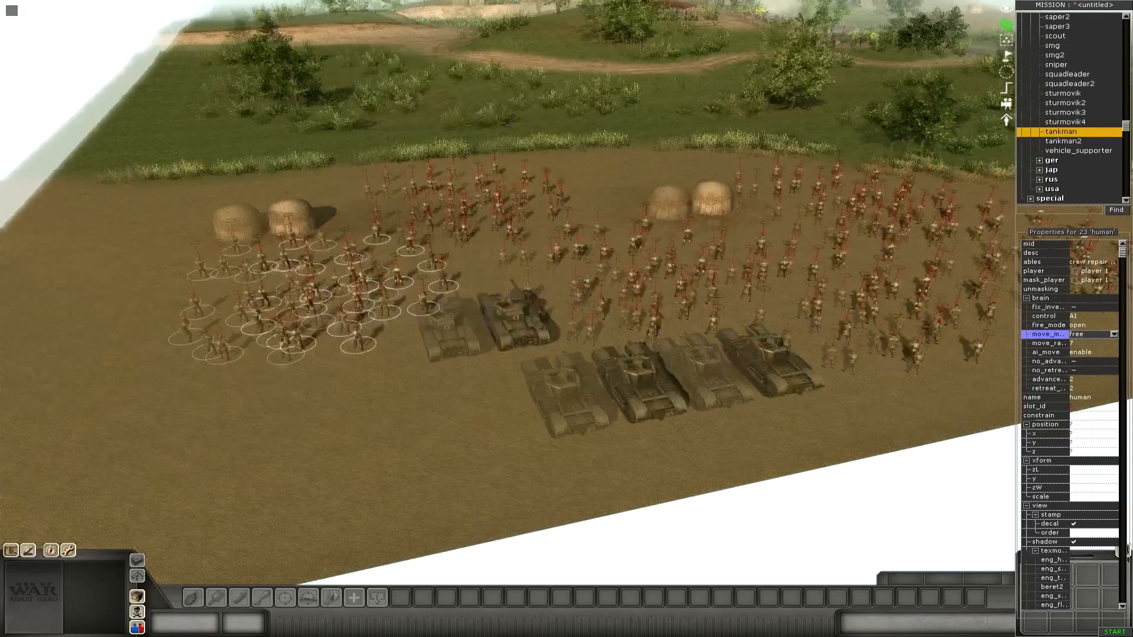
Step: Place a group of about five tankmen beside each of the three tanks and end the placement
scroll(566, 319, "up", 3)
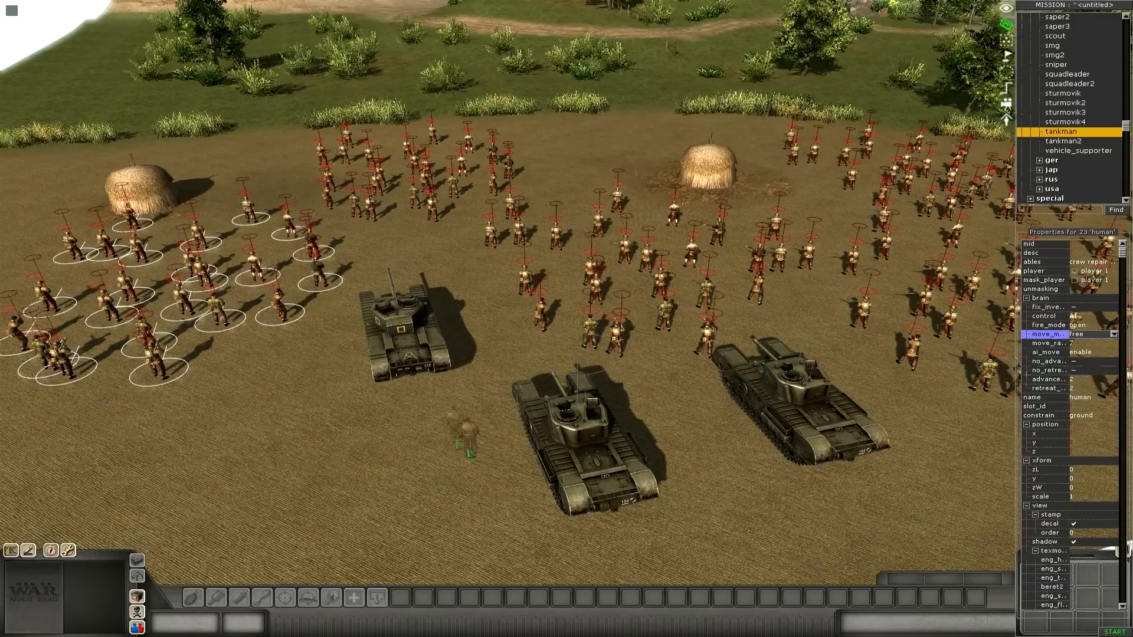
left_click(459, 452)
left_click(465, 484)
left_click(465, 514)
left_click(485, 521)
left_click(712, 423)
left_click(717, 457)
left_click(735, 472)
left_click(765, 487)
left_click(776, 489)
left_click(296, 419)
left_click(307, 397)
left_click(308, 380)
left_click(323, 389)
left_click(334, 423)
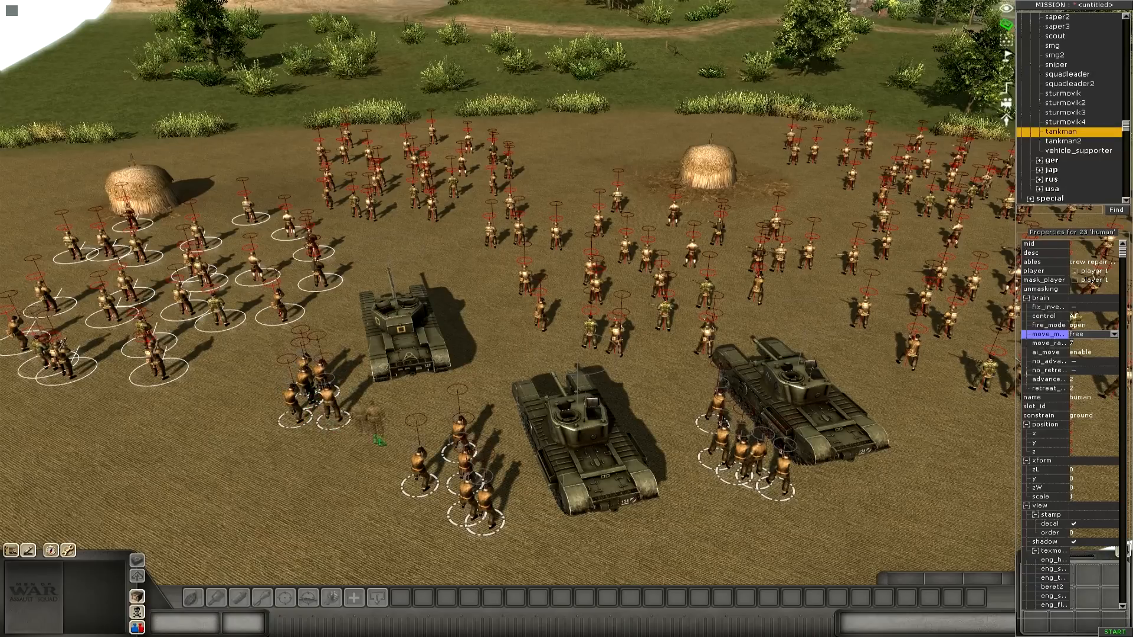
key("Escape")
Step: Select the three tanks with their crews and the nearby soldiers and set their player to player 1
left_click_drag(273, 281, 962, 551)
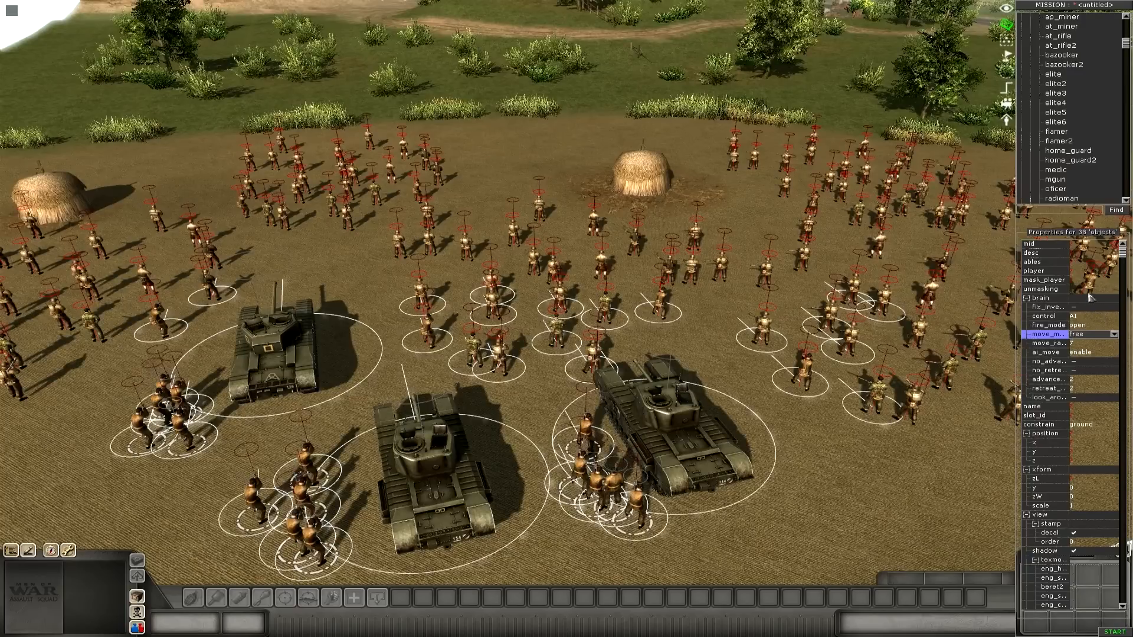
left_click(1102, 271)
left_click(1103, 271)
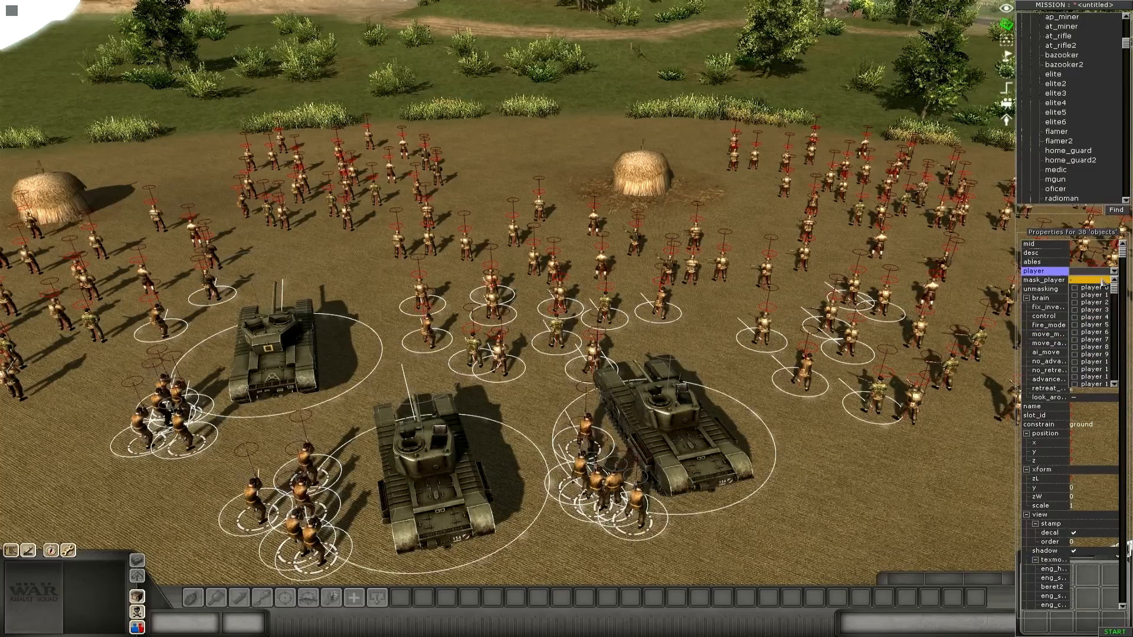
left_click(1096, 295)
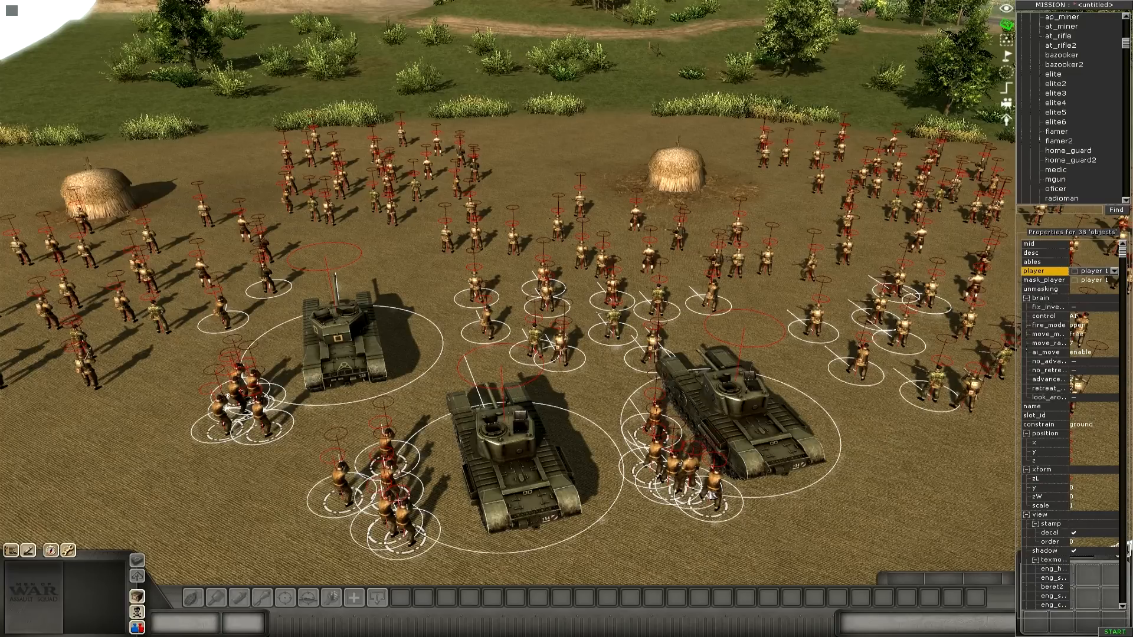
Step: Switch from the editor to live play and bring the tankmen beside the black_prince into view
key("F1")
middle_click_drag(582, 397, 303, 398)
key("Pause")
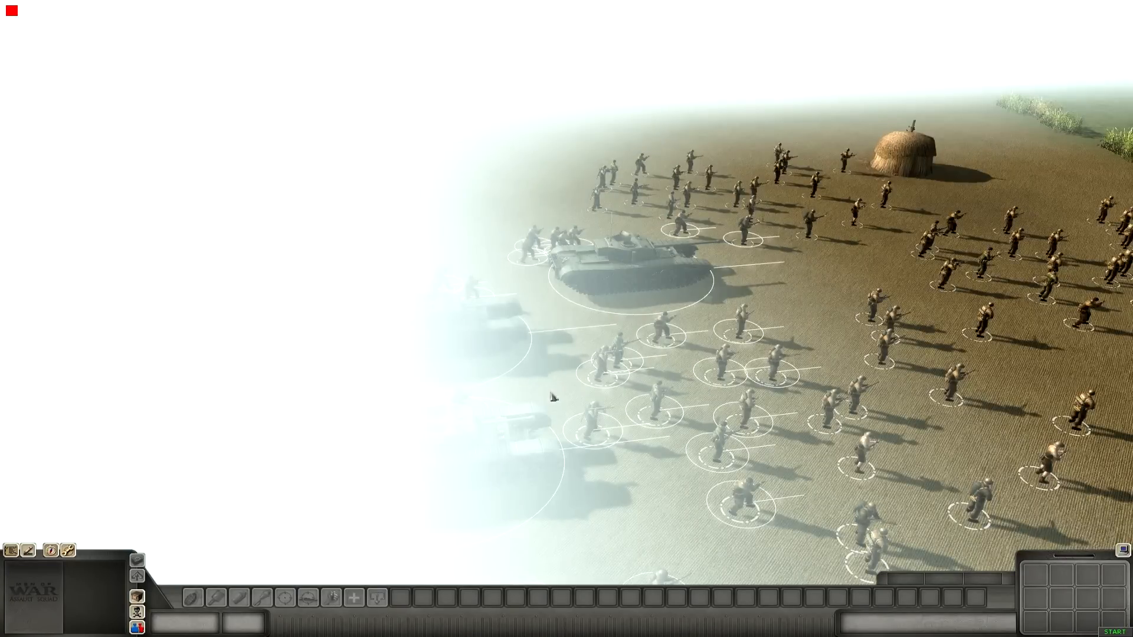
middle_click_drag(554, 384, 747, 410)
middle_click_drag(427, 342, 552, 348)
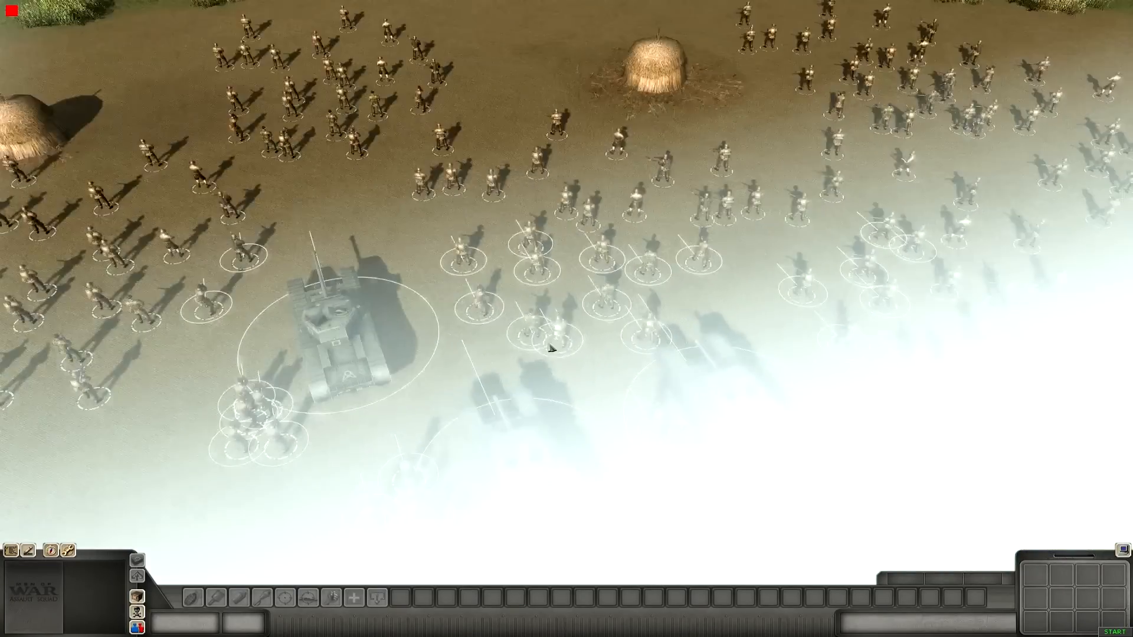
middle_click_drag(336, 636, 394, 542)
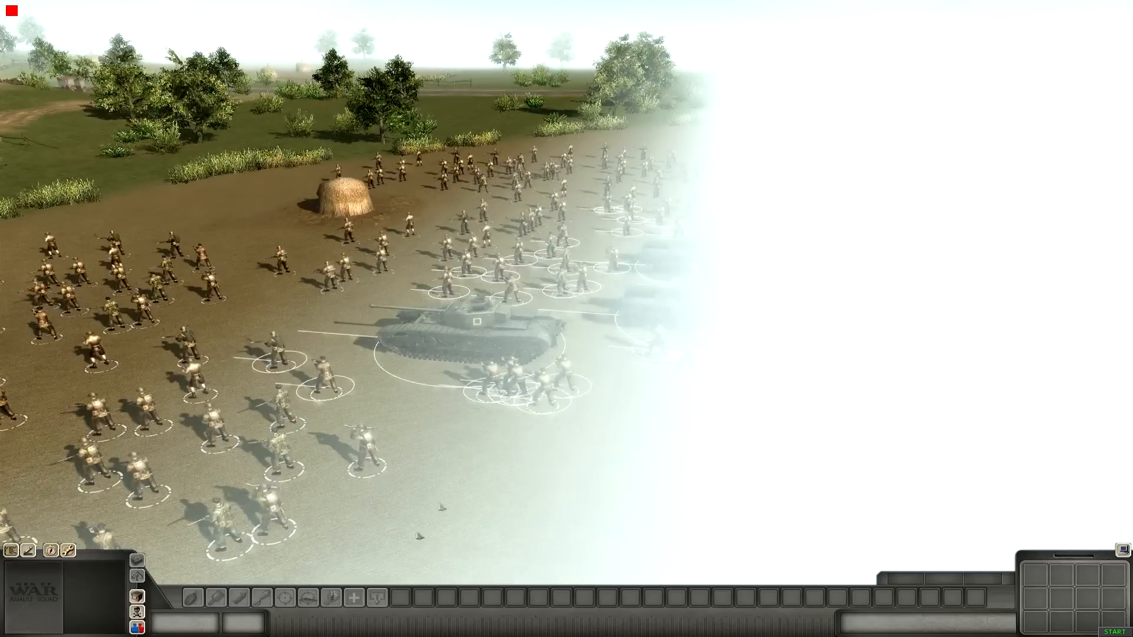
Step: Order the tankmen beside the black_prince to board it, and select the tank to view its crew
left_click_drag(455, 341, 590, 417)
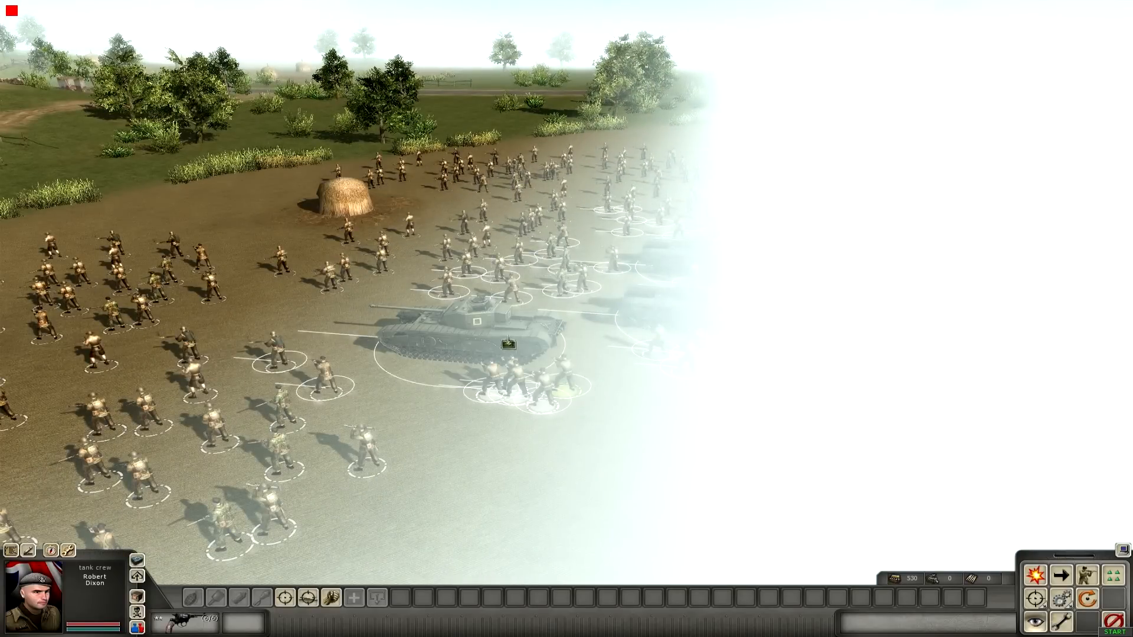
right_click(475, 343)
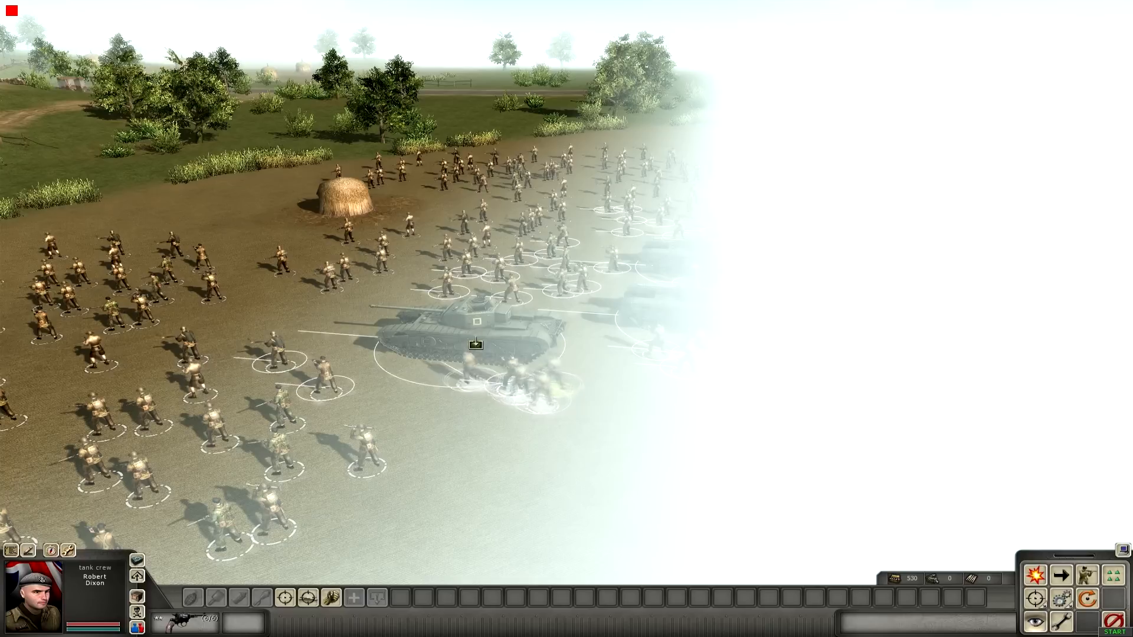
scroll(468, 359, "up", 3)
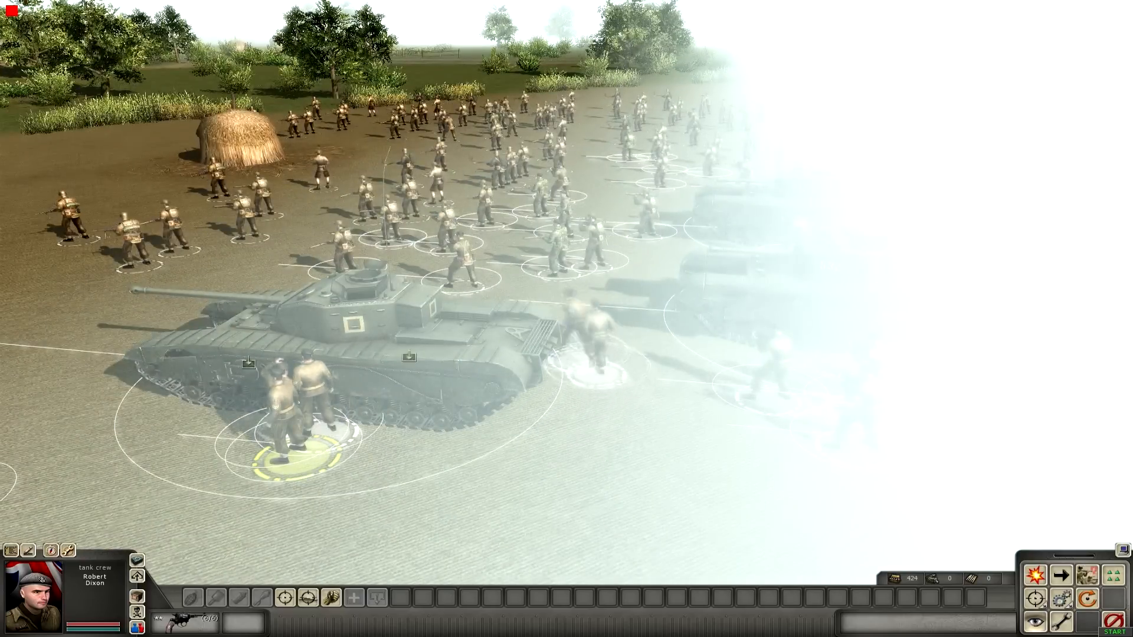
key("Left")
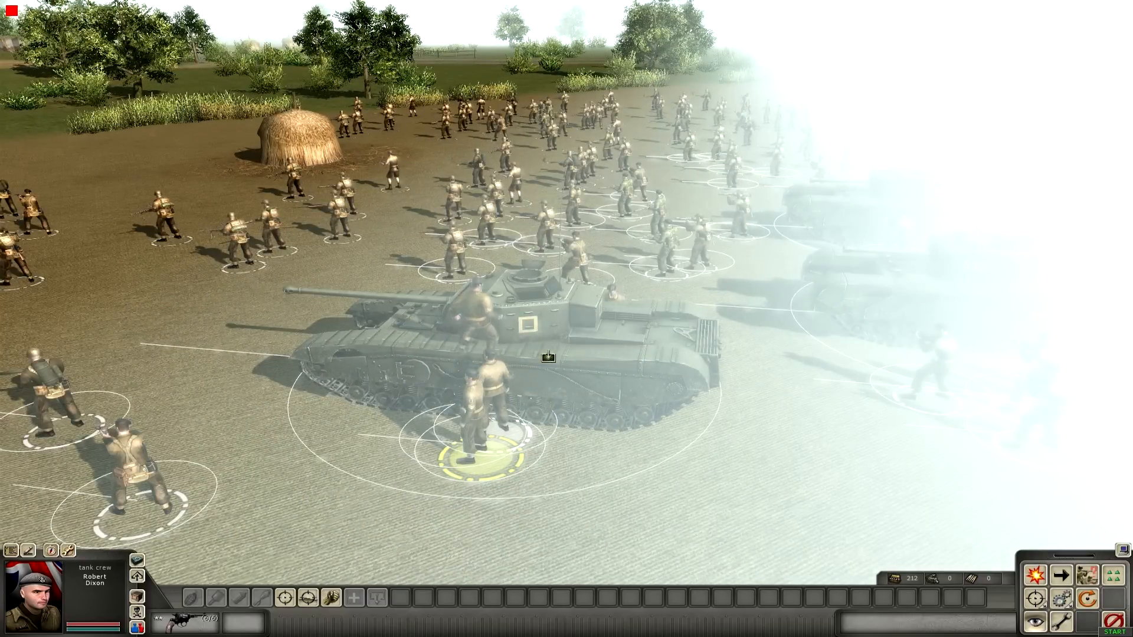
key("Right")
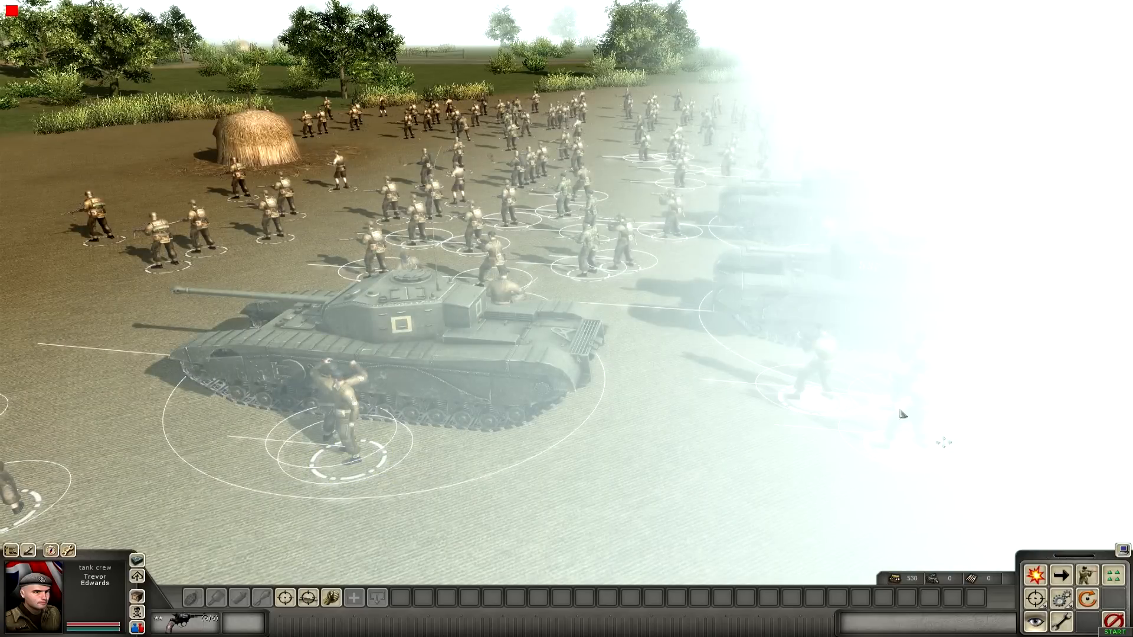
left_click(774, 390)
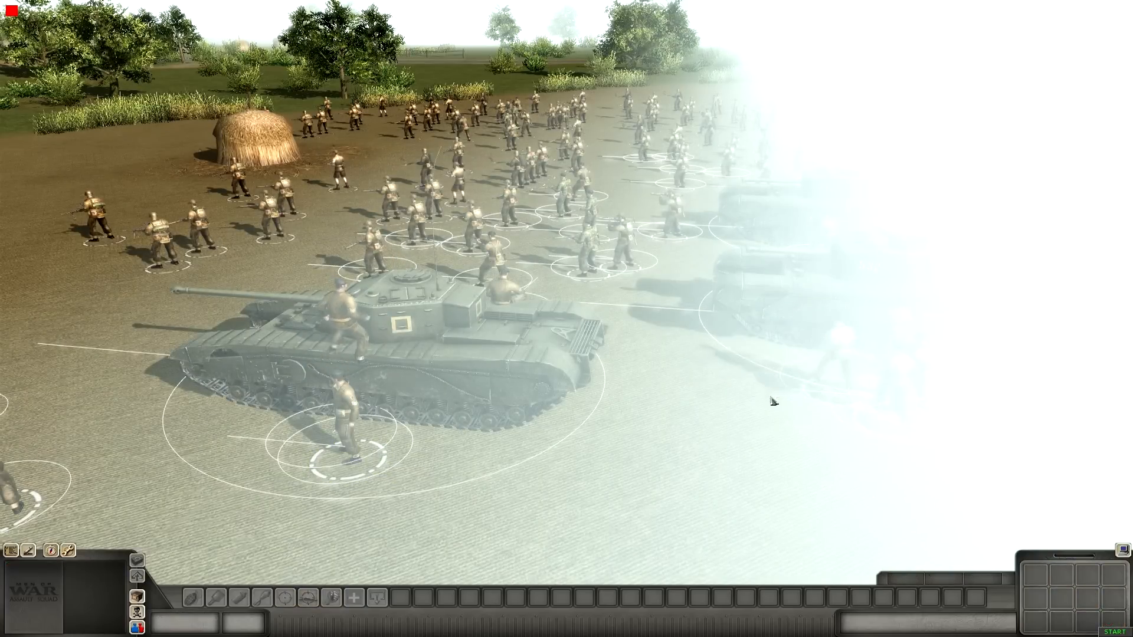
left_click(432, 335)
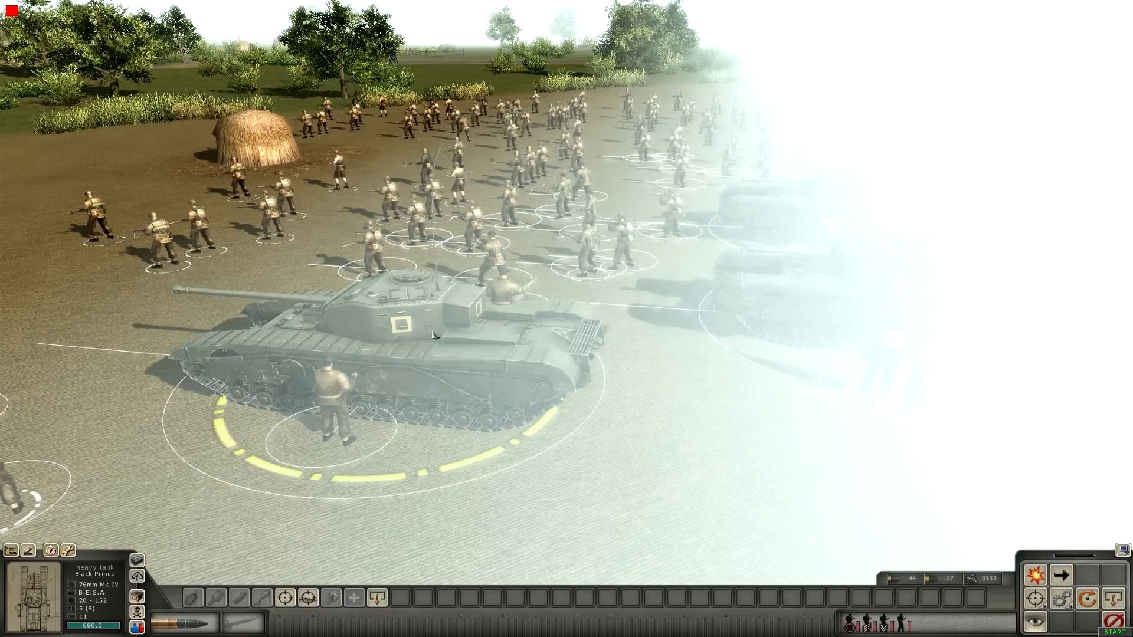
Step: Select the tankmen waiting beside the churchill_mk_vii tanks, send them aboard, and clear the selection
middle_click_drag(453, 347, 536, 348)
scroll(591, 336, "down", 3)
middle_click_drag(567, 387, 540, 388)
middle_click_drag(278, 408, 792, 591)
middle_click_drag(408, 430, 720, 434)
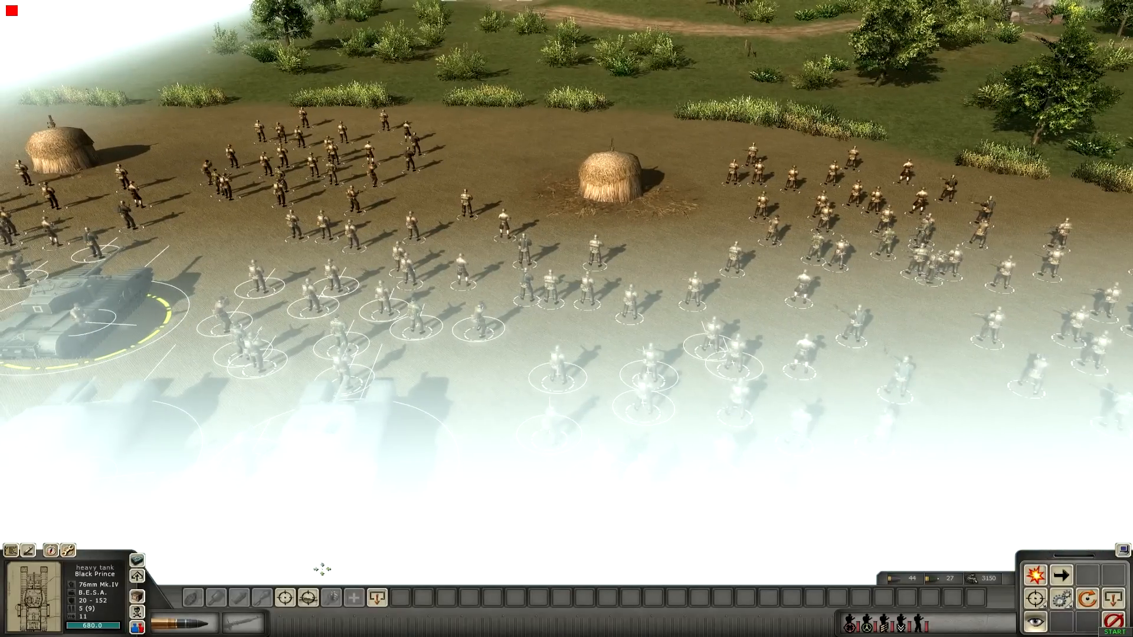
left_click_drag(228, 429, 525, 583)
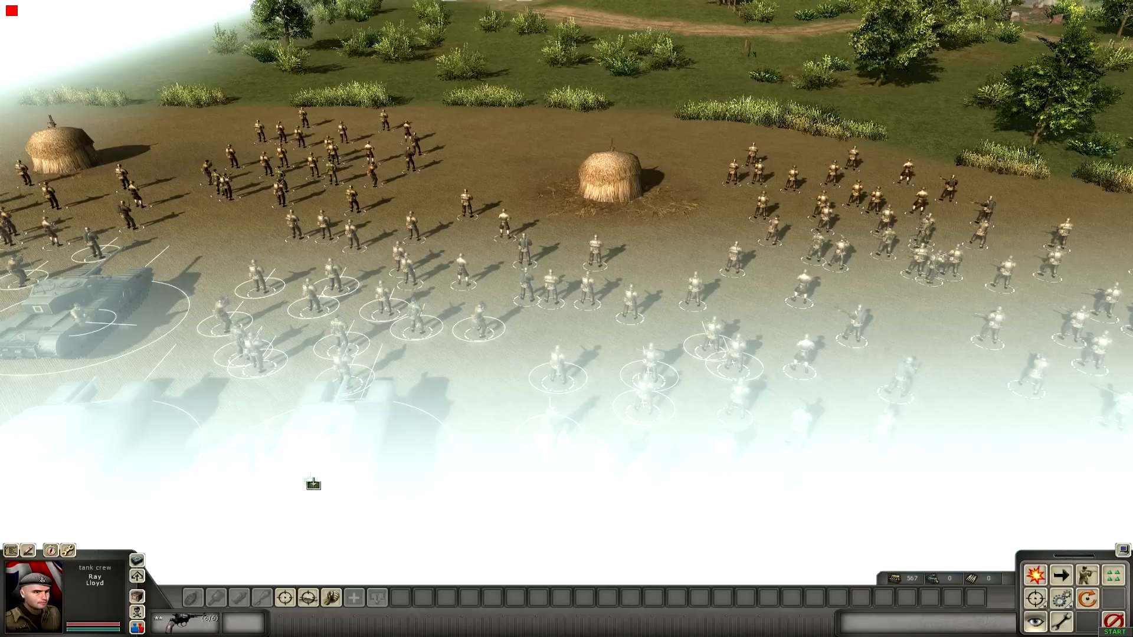
middle_click_drag(334, 466, 670, 443)
left_click(673, 446)
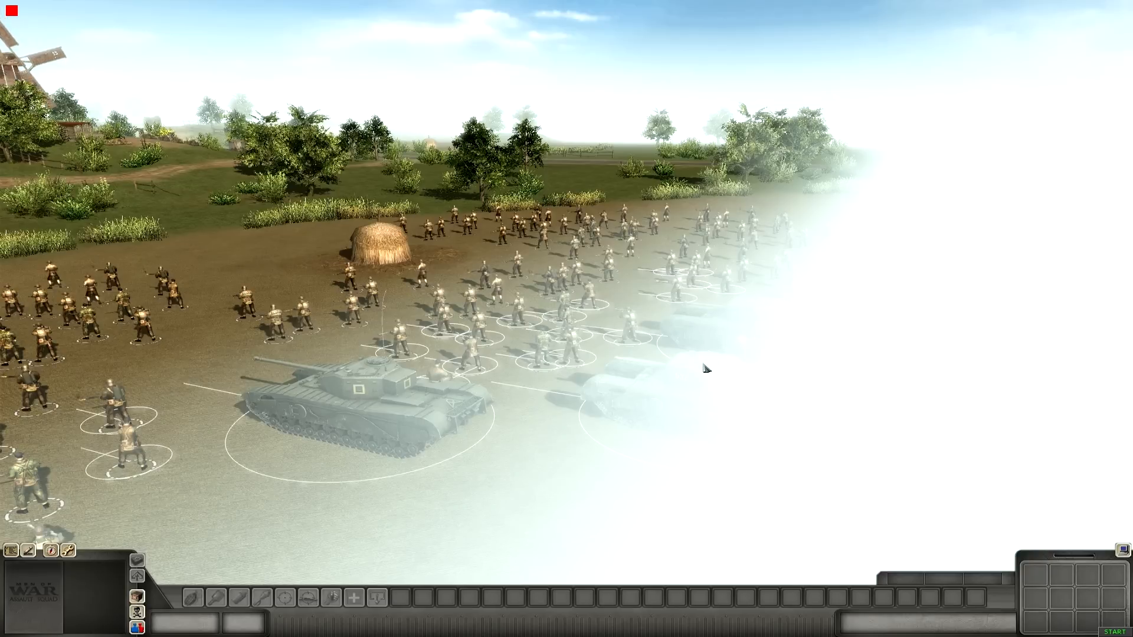
Step: Return from live play to the mission editor with the tanks and soldiers in view
left_click(703, 364)
key("F3")
middle_click_drag(703, 365, 507, 442)
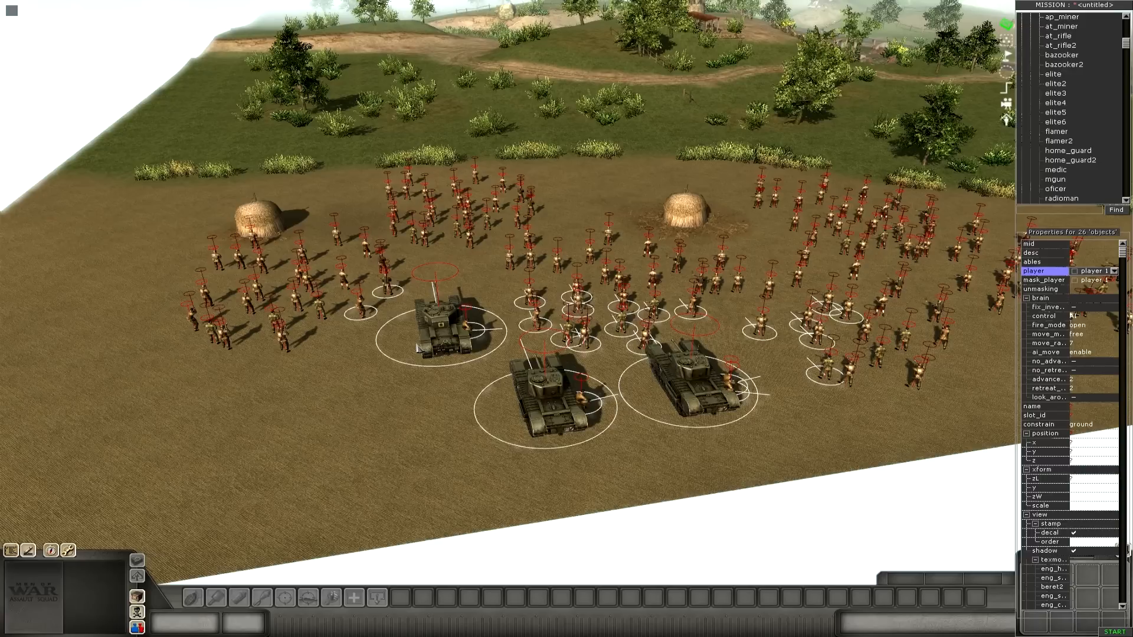
Step: Look over the placed soldier groups and the three tanks from several angles and distances
key("Right")
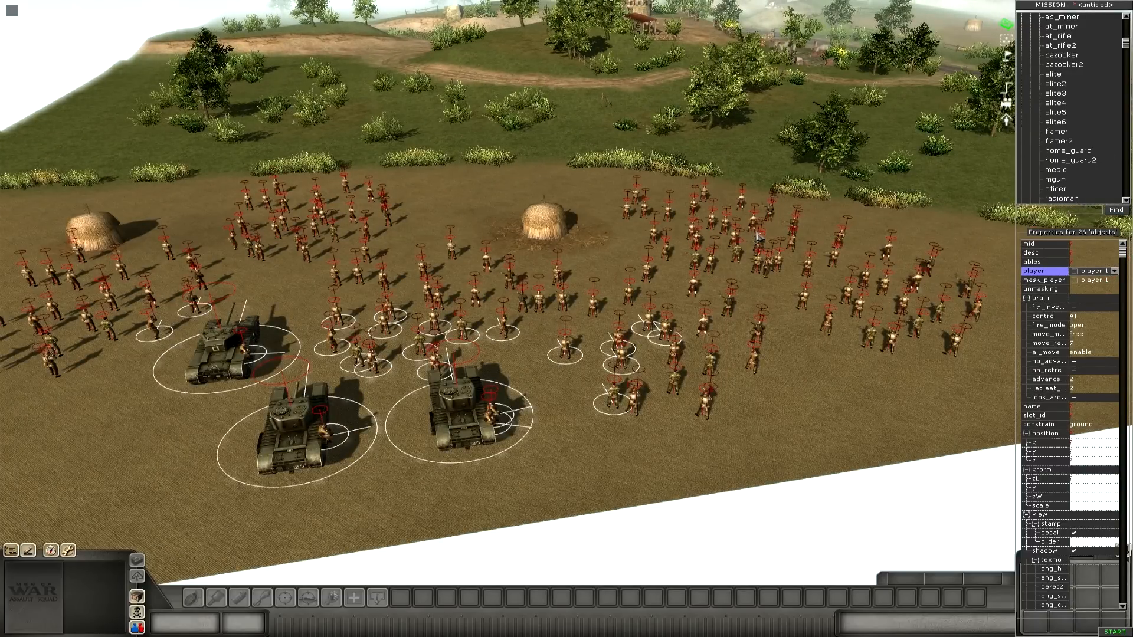
key("Left")
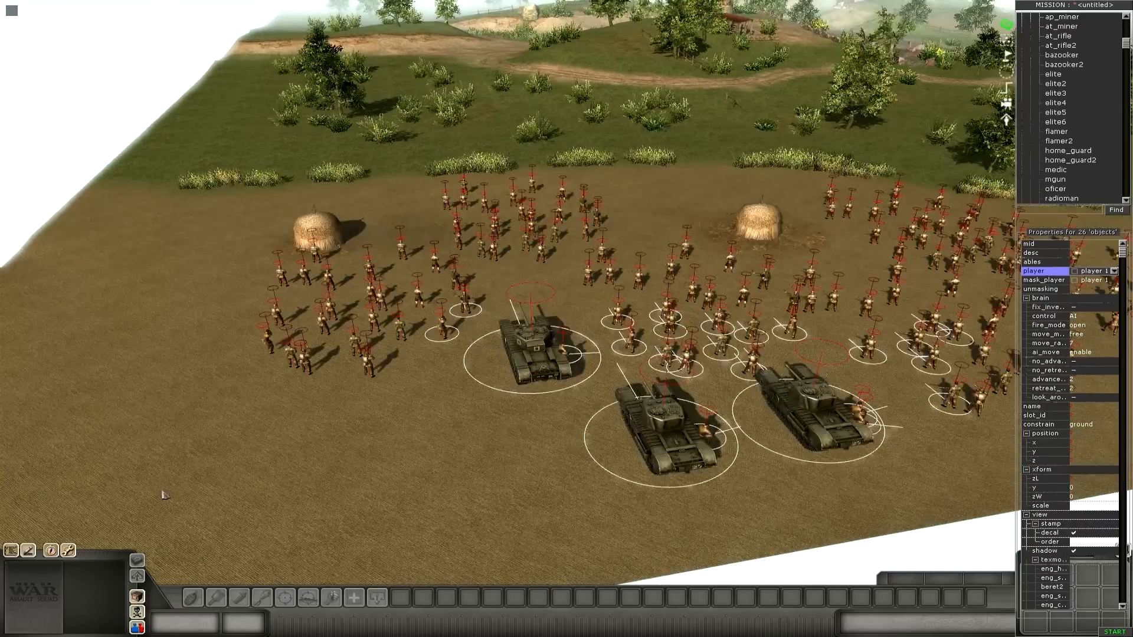
key("Right")
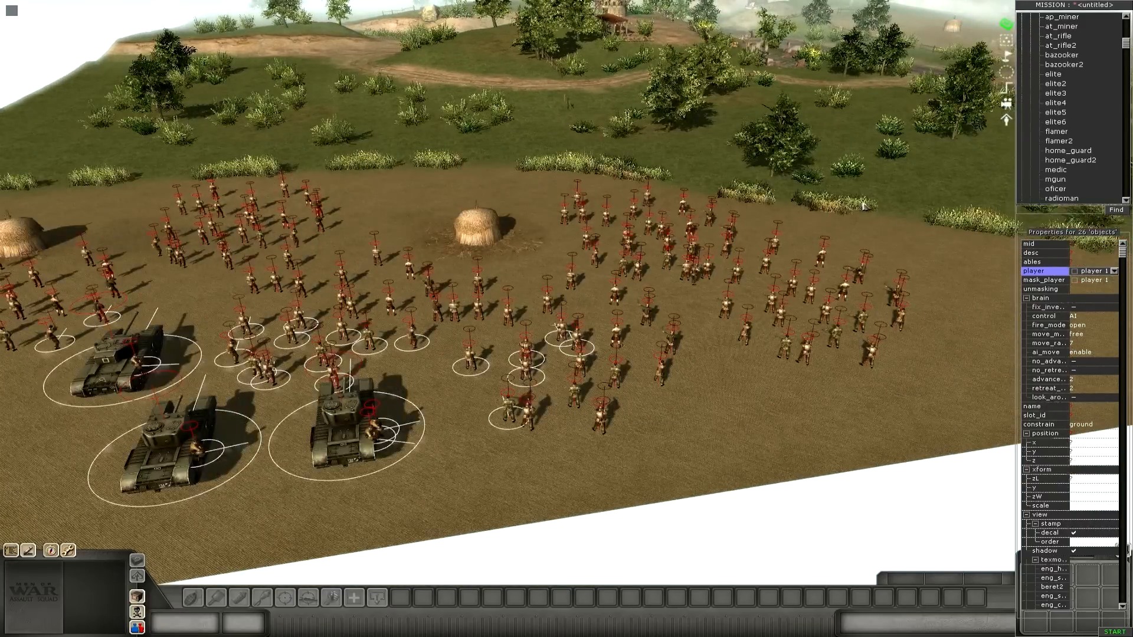
key("Left")
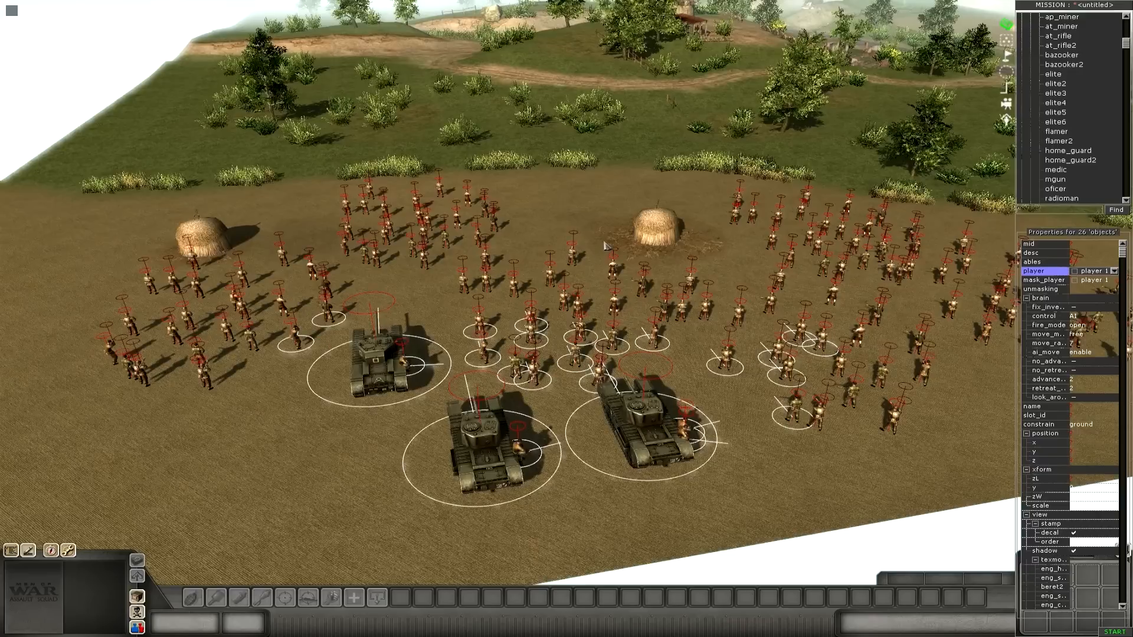
key("Left")
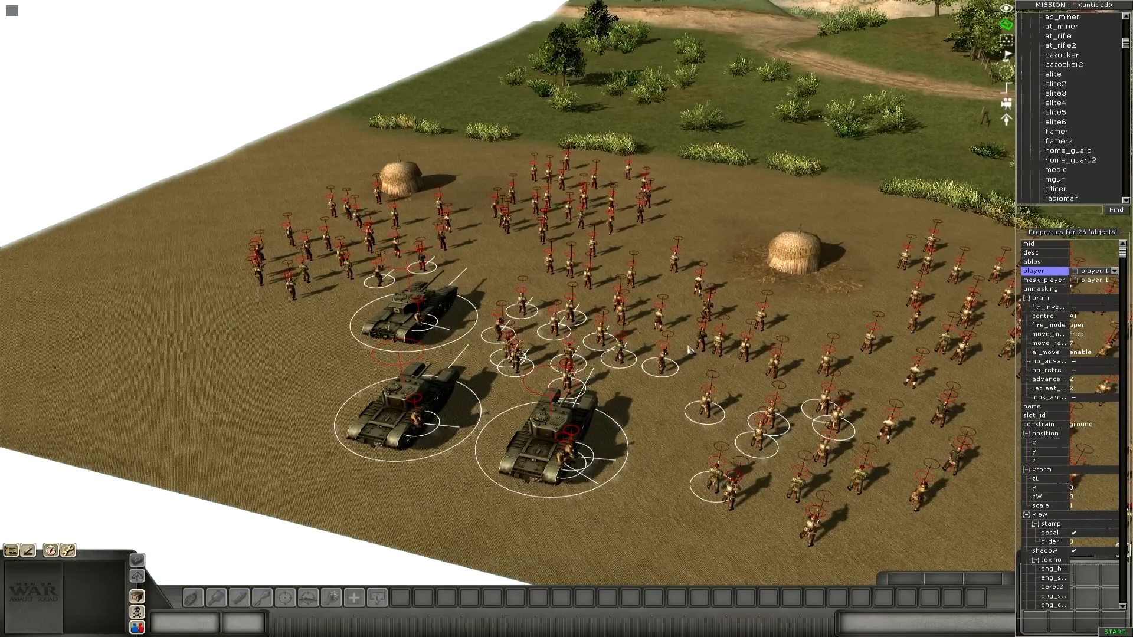
key("Right")
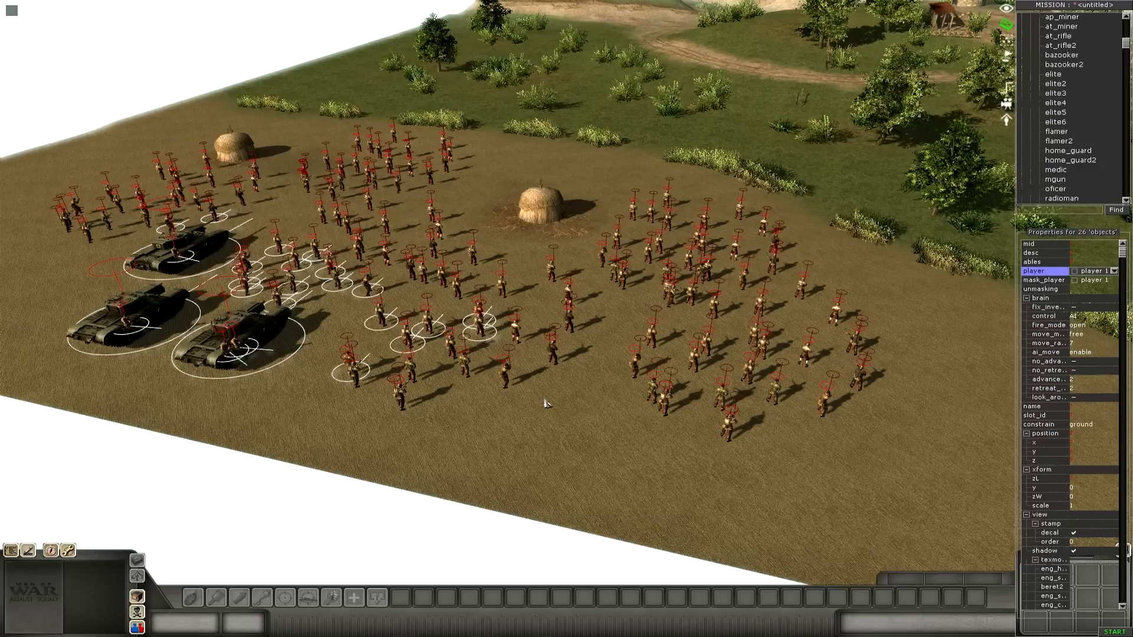
scroll(545, 403, "up", 5)
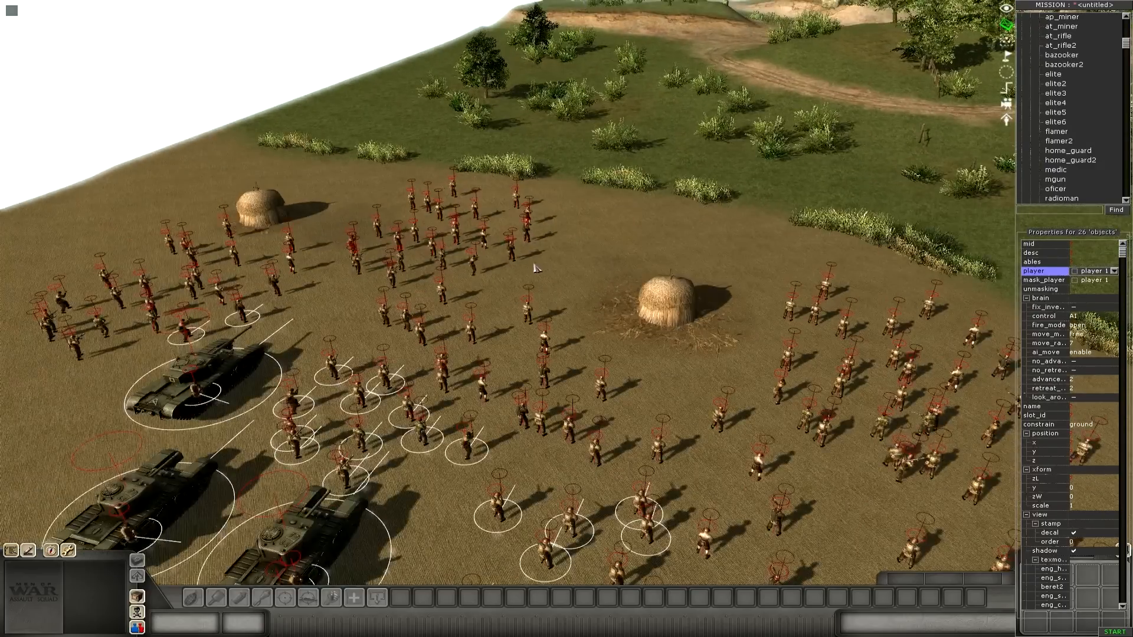
middle_click_drag(536, 268, 495, 216)
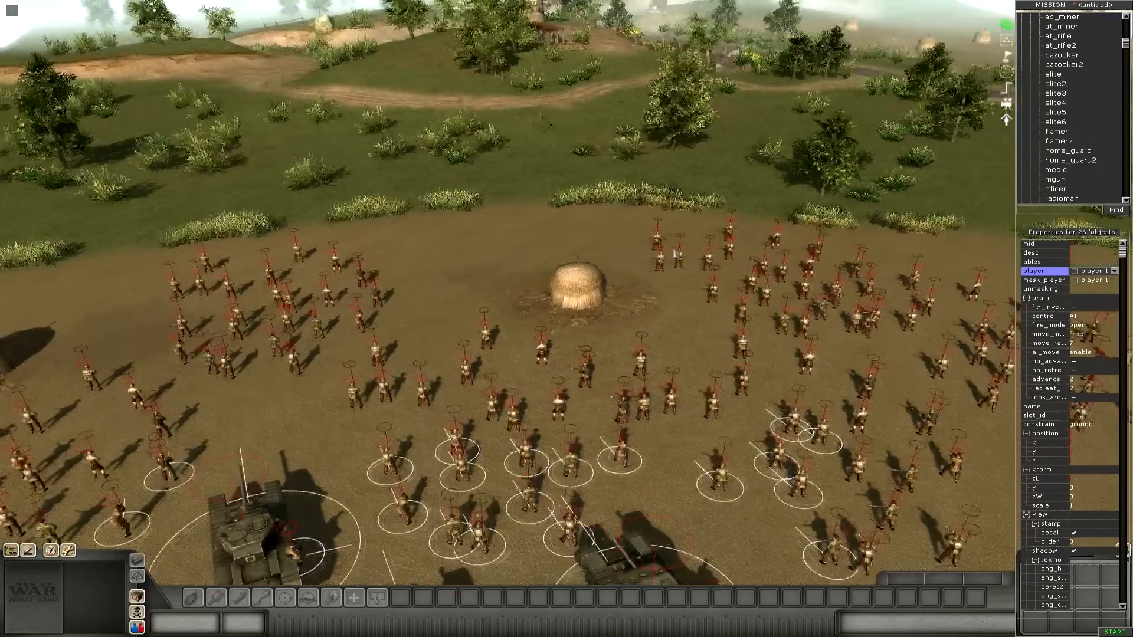
key("Down")
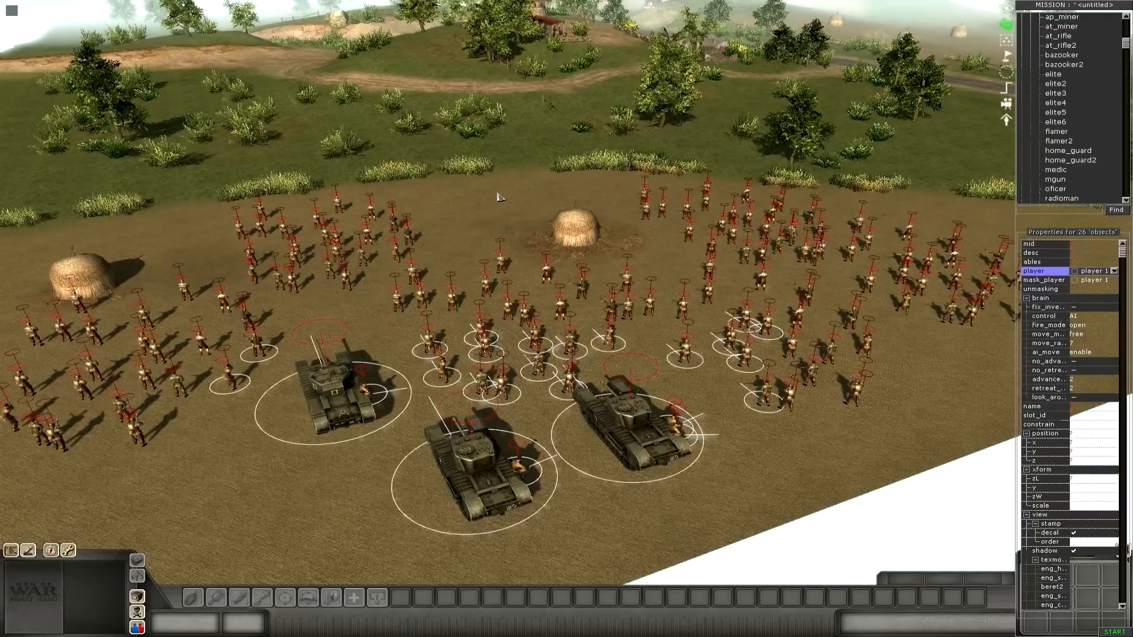
key("Left")
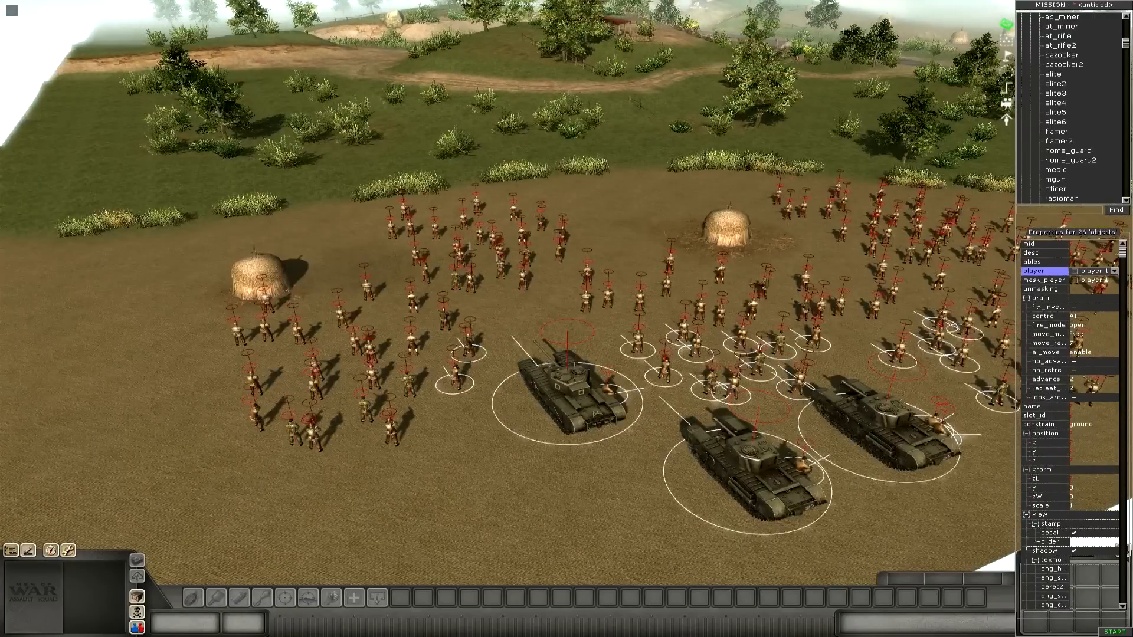
scroll(590, 313, "up", 2)
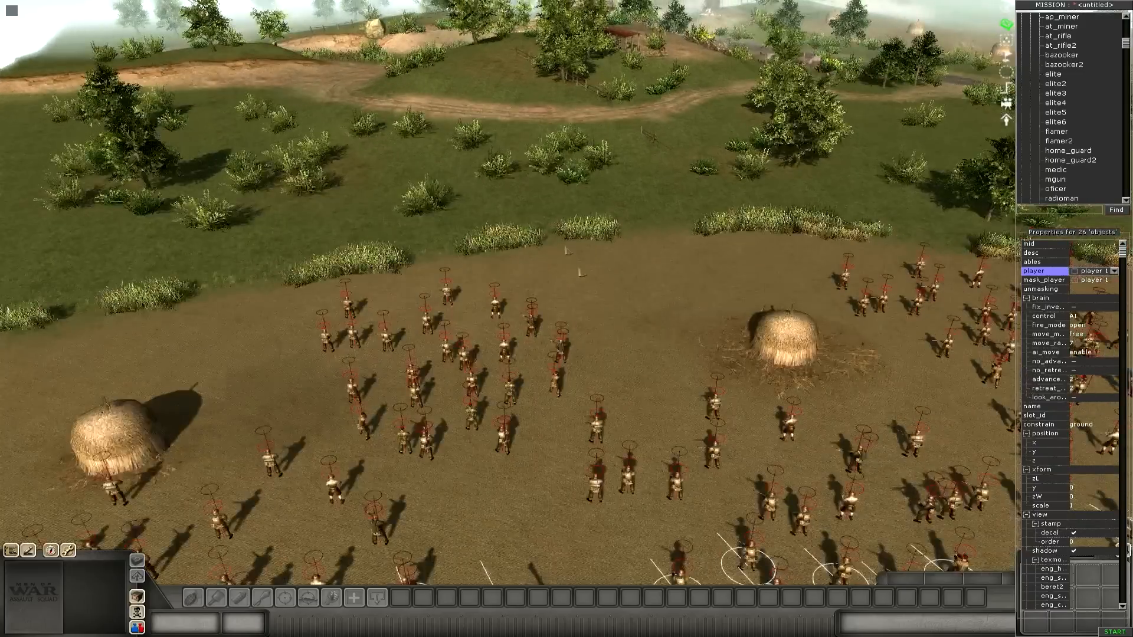
scroll(820, 514, "down", 1)
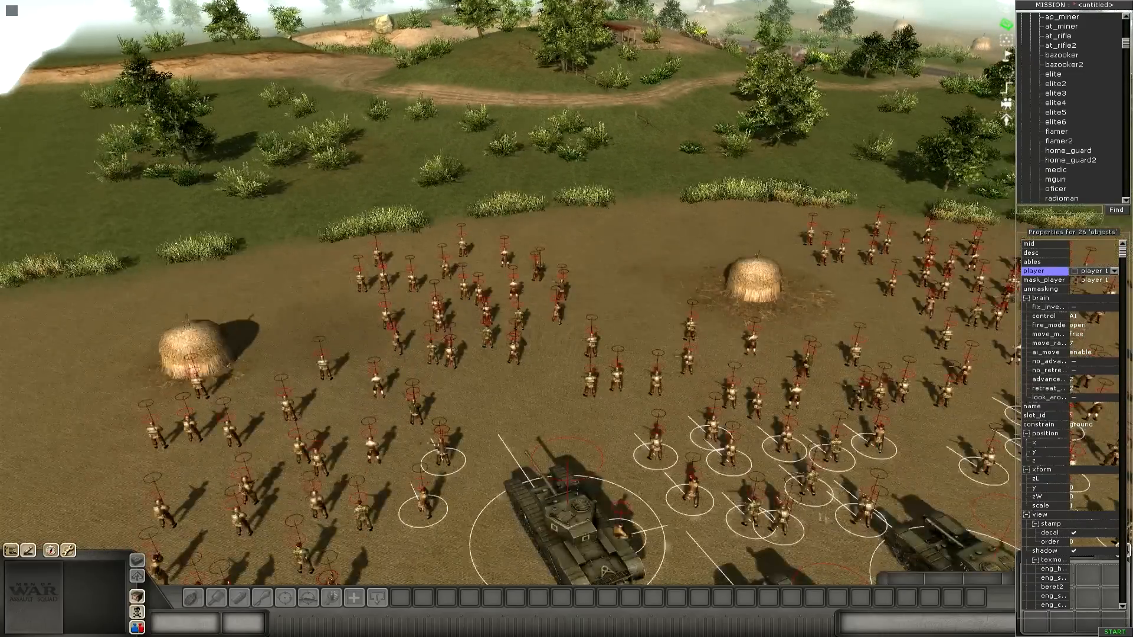
key("Down")
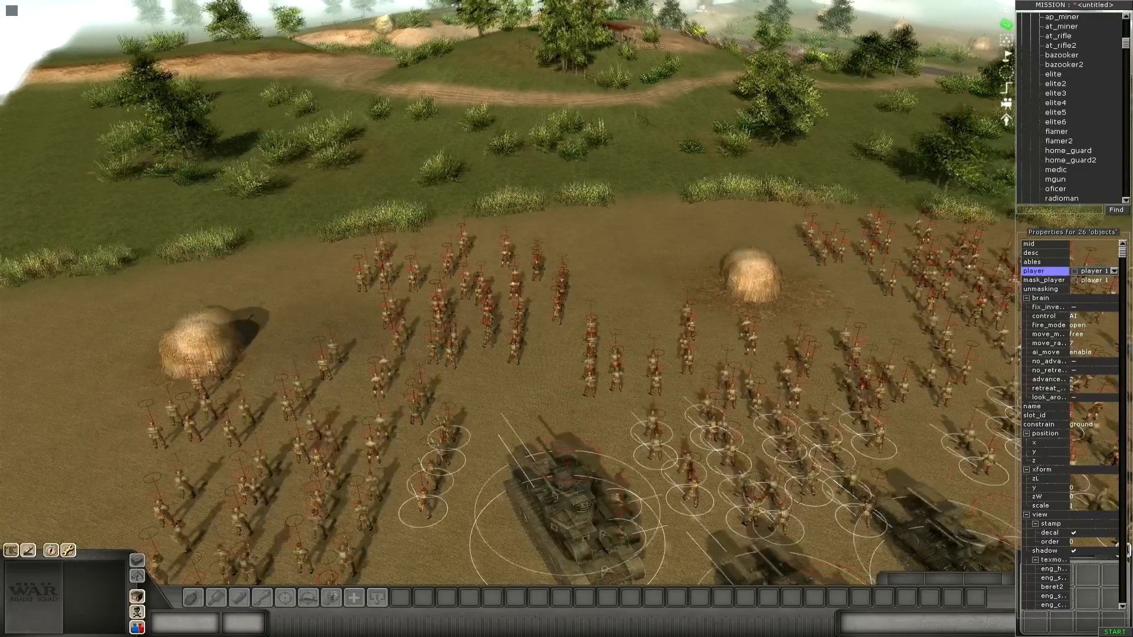
scroll(719, 502, "down", 3)
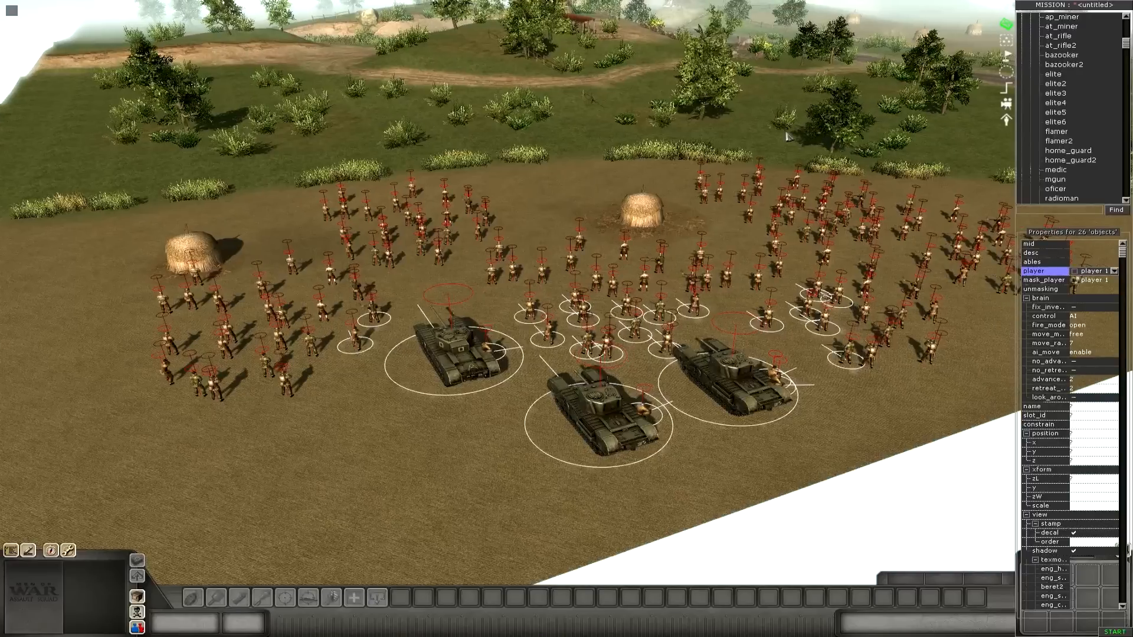
scroll(672, 456, "up", 3)
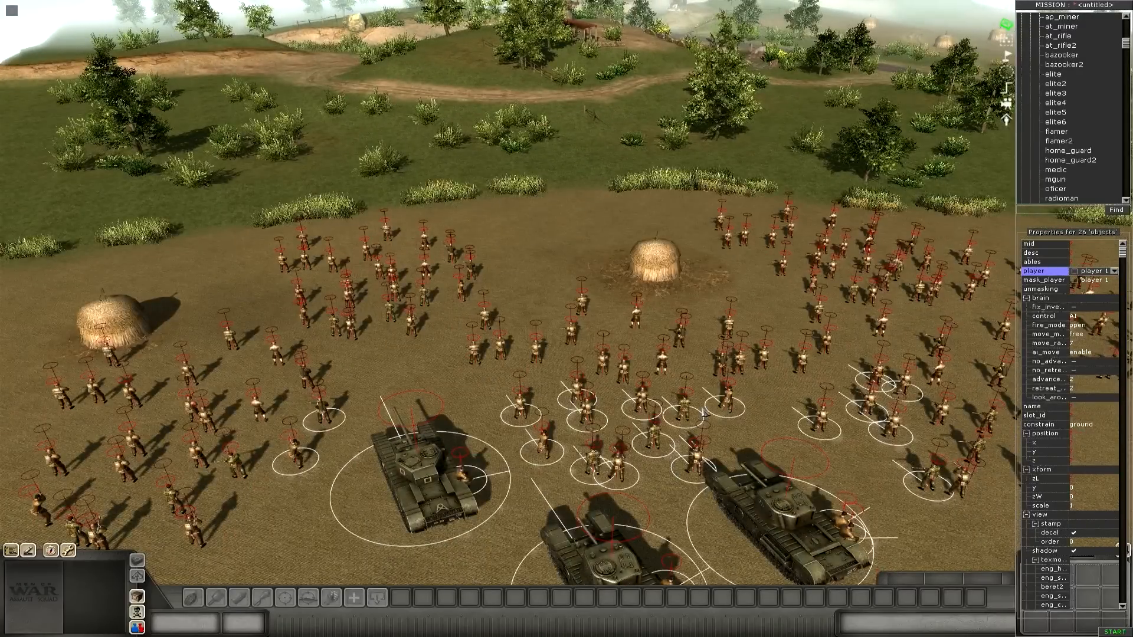
scroll(715, 416, "down", 2)
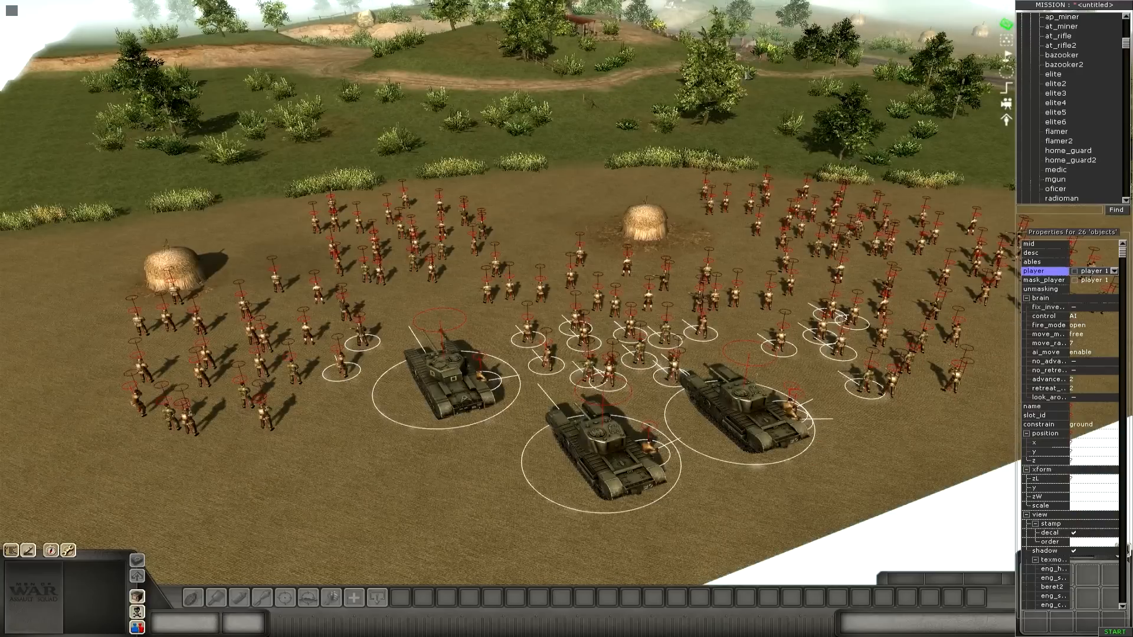
Step: Switch the mission editor to squad mode with the whole army in view
left_click(1007, 41)
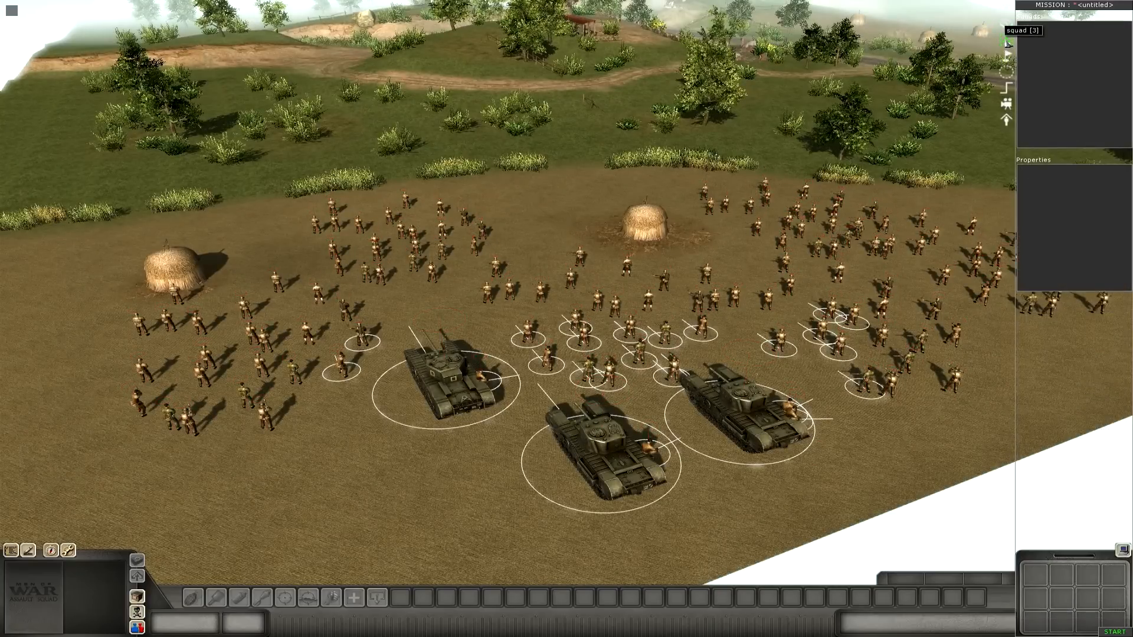
scroll(302, 253, "down", 1)
scroll(236, 230, "up", 1)
left_click_drag(101, 172, 203, 220)
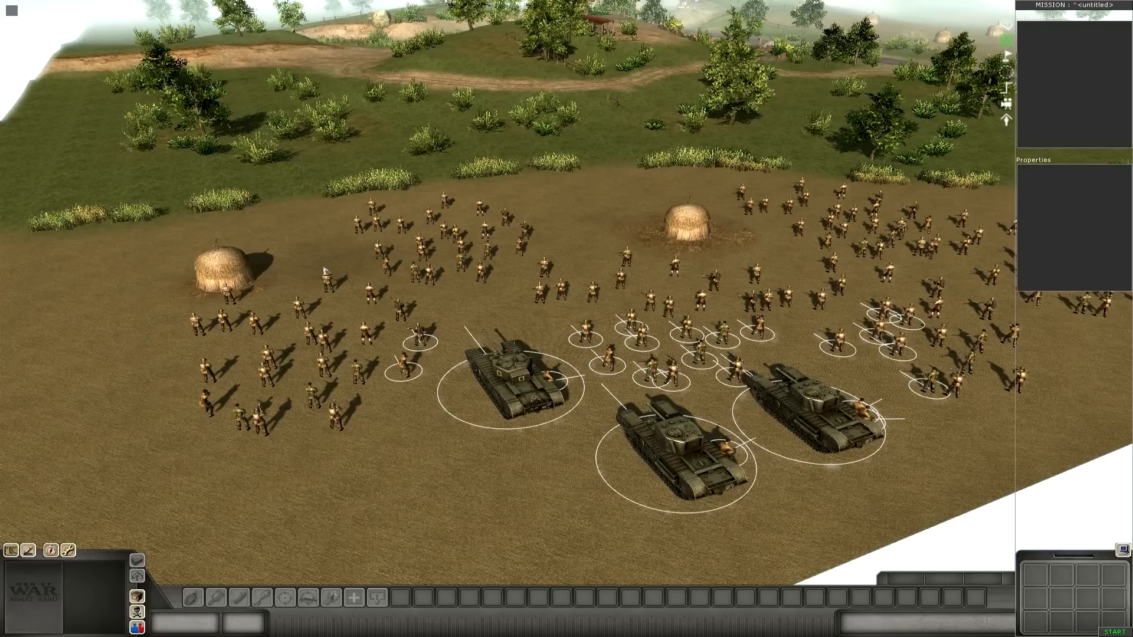
Step: Try to select the whole army in squad mode, in the map editor and again back in the mission editor
left_click_drag(122, 161, 923, 548)
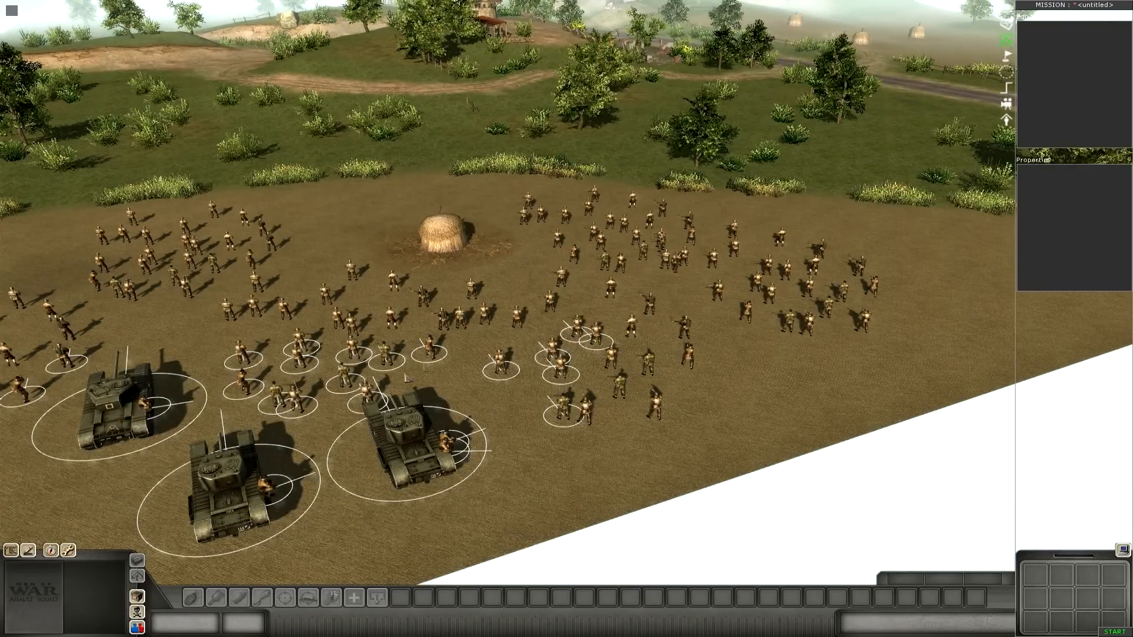
middle_click_drag(391, 388, 342, 289)
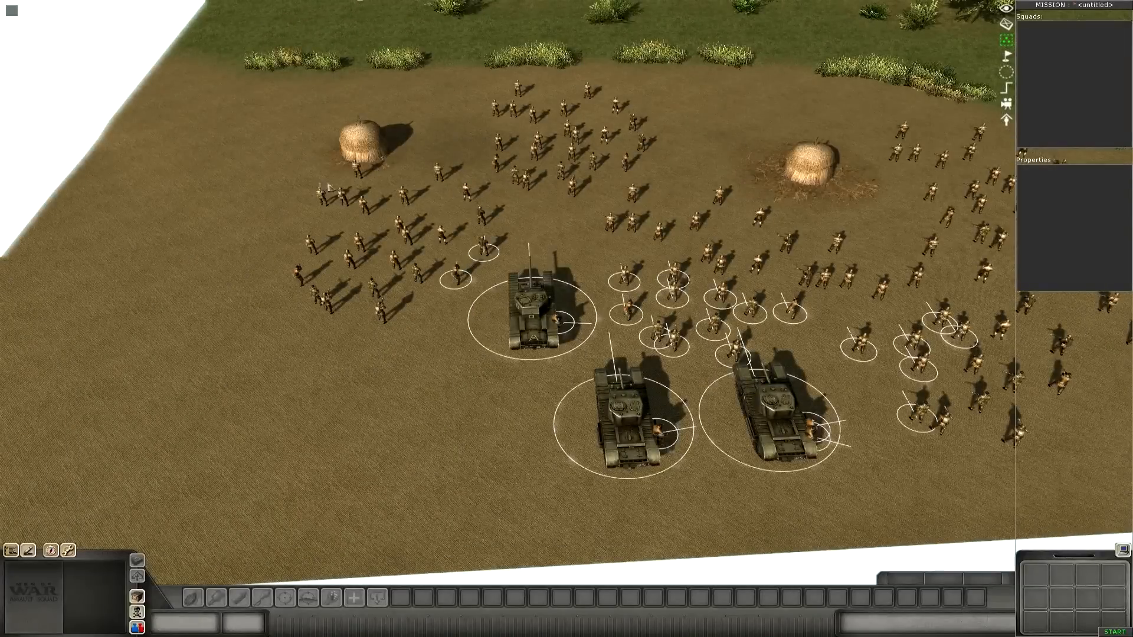
left_click_drag(229, 57, 894, 473)
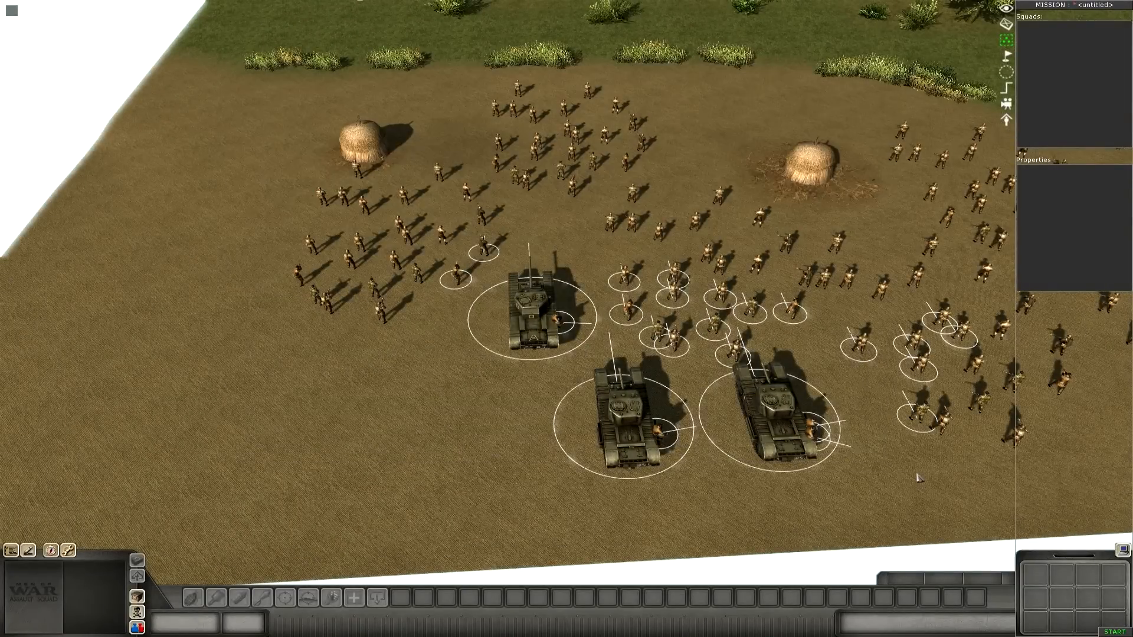
key("F2")
left_click_drag(352, 109, 1009, 507)
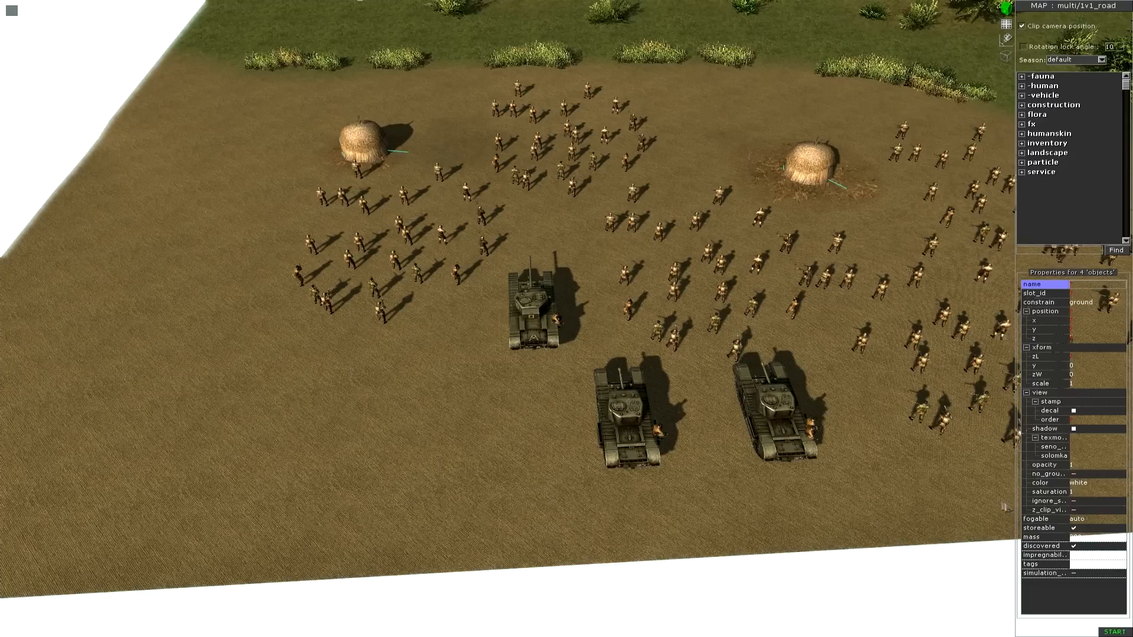
key("F3")
left_click_drag(174, 80, 647, 358)
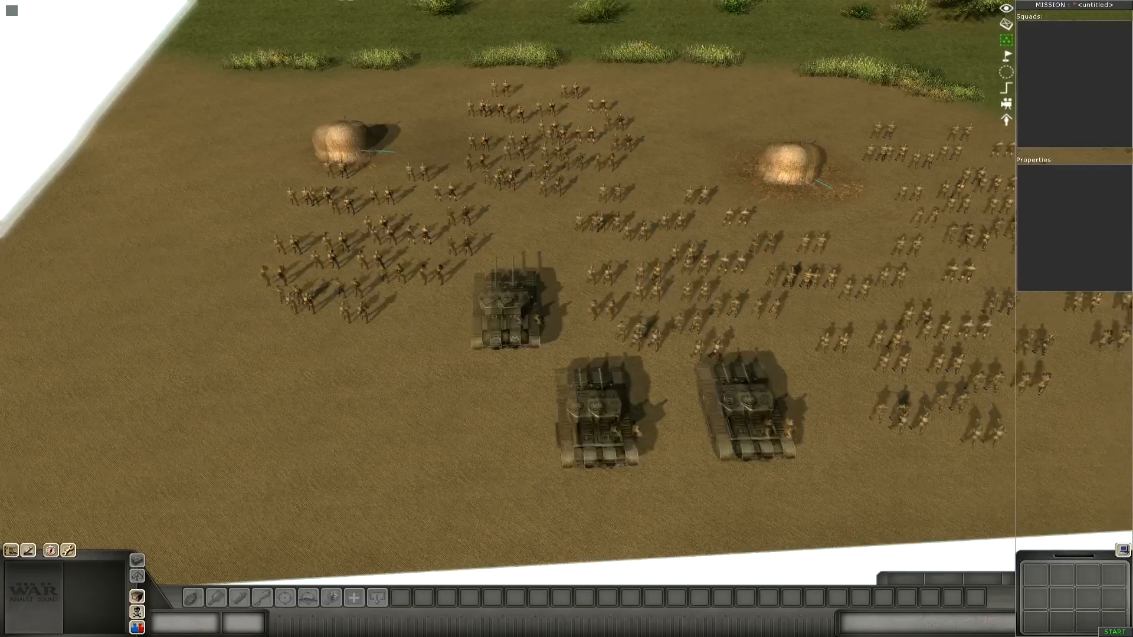
Step: Switch the mission editor to entity mode and select all placed soldiers and the three tanks
left_click(1007, 26)
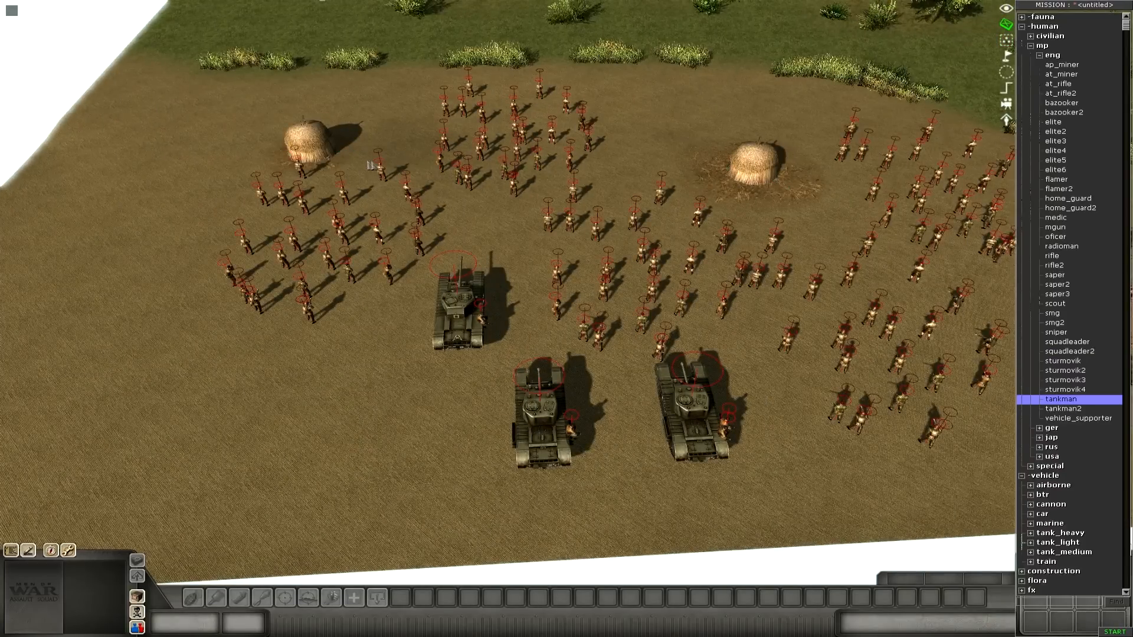
left_click_drag(187, 41, 909, 578)
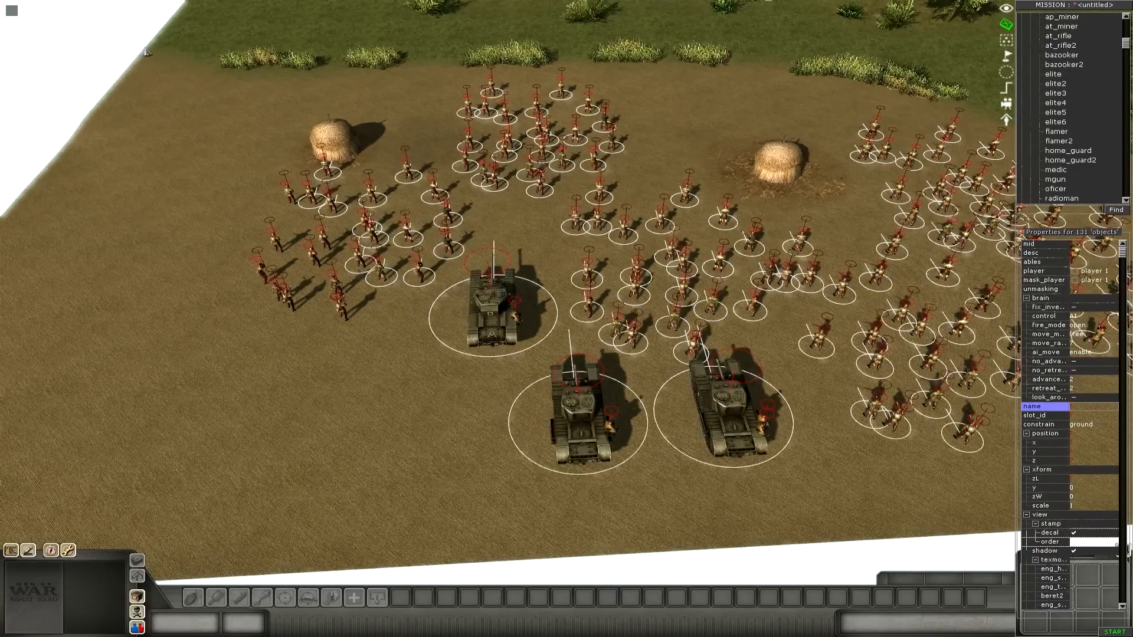
left_click_drag(147, 52, 756, 538)
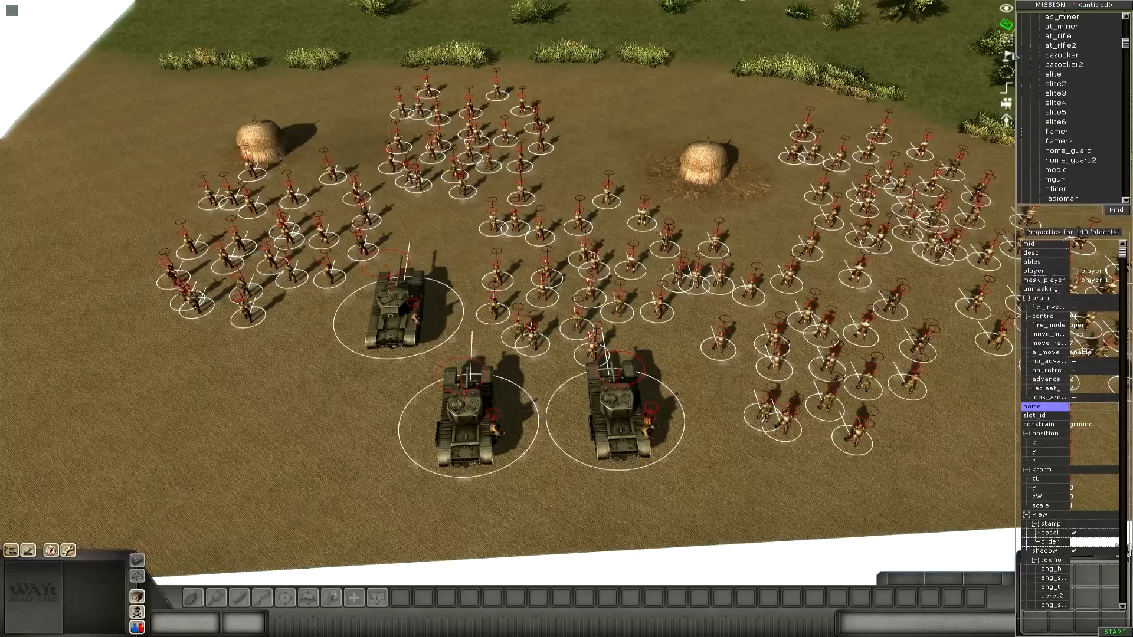
Step: Create a squad named eng1 from the selected army and review its list of actors
left_click(1011, 47)
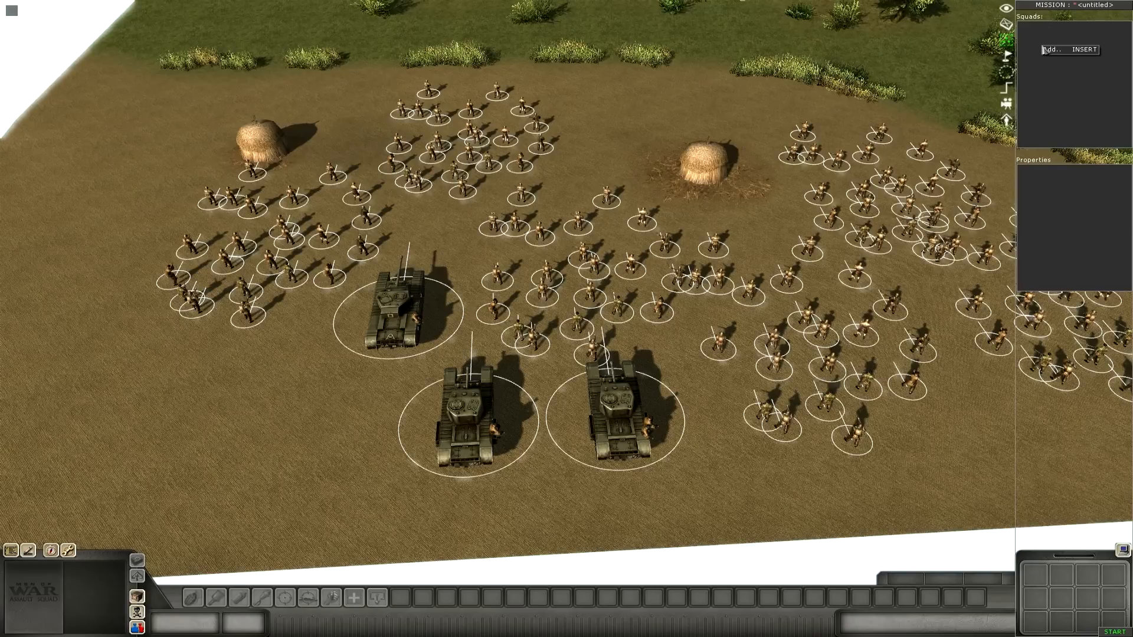
left_click(1055, 50)
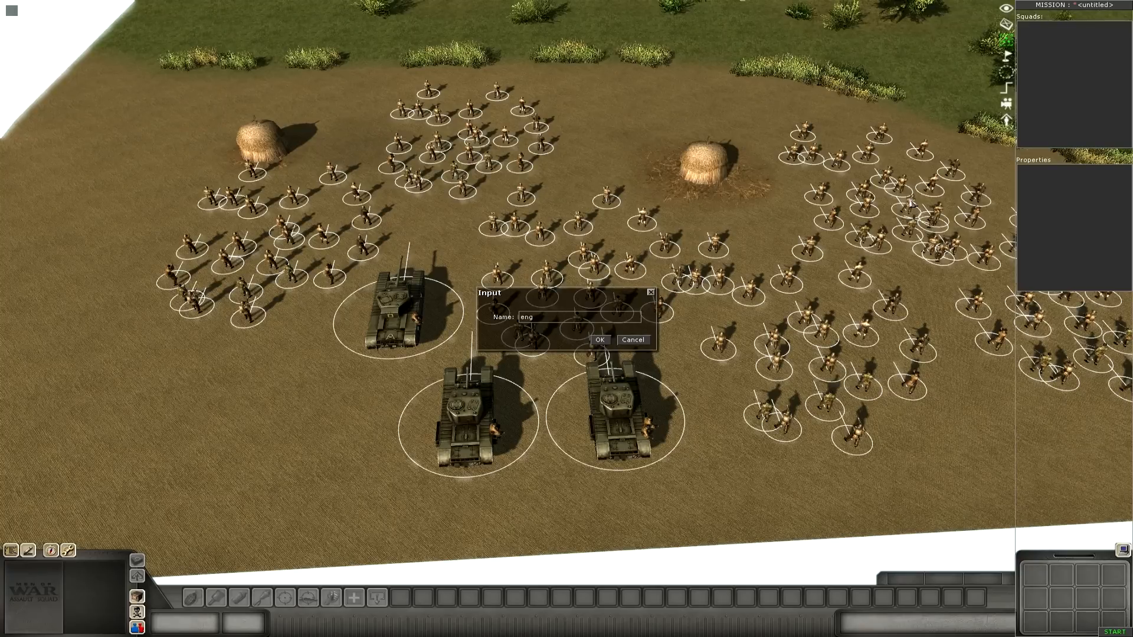
key("Return")
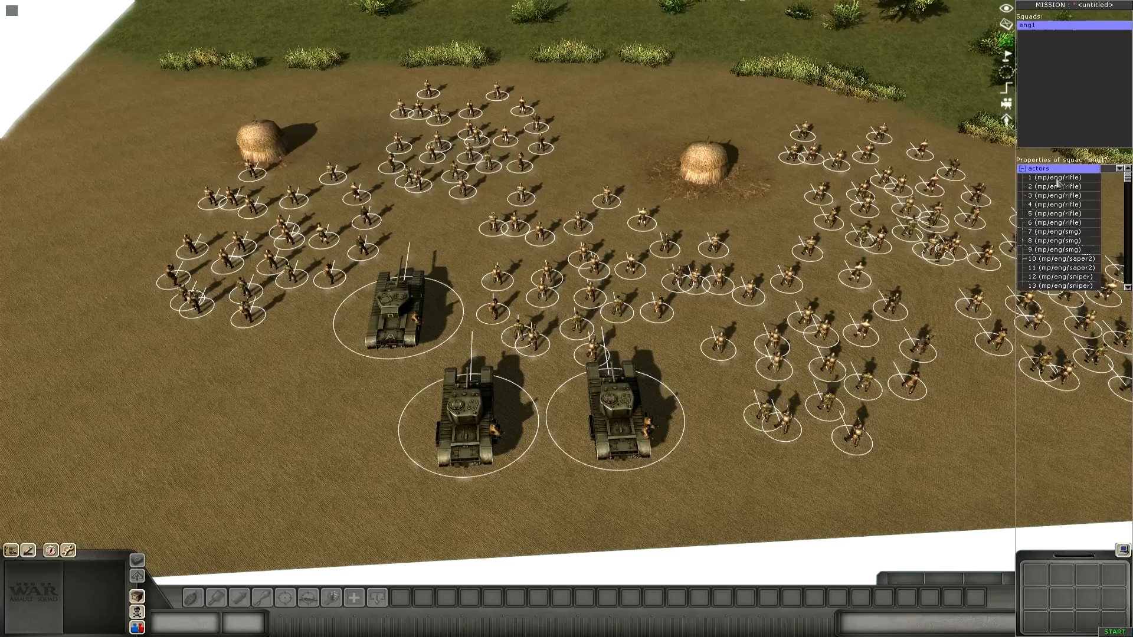
scroll(1058, 184, "down", 6)
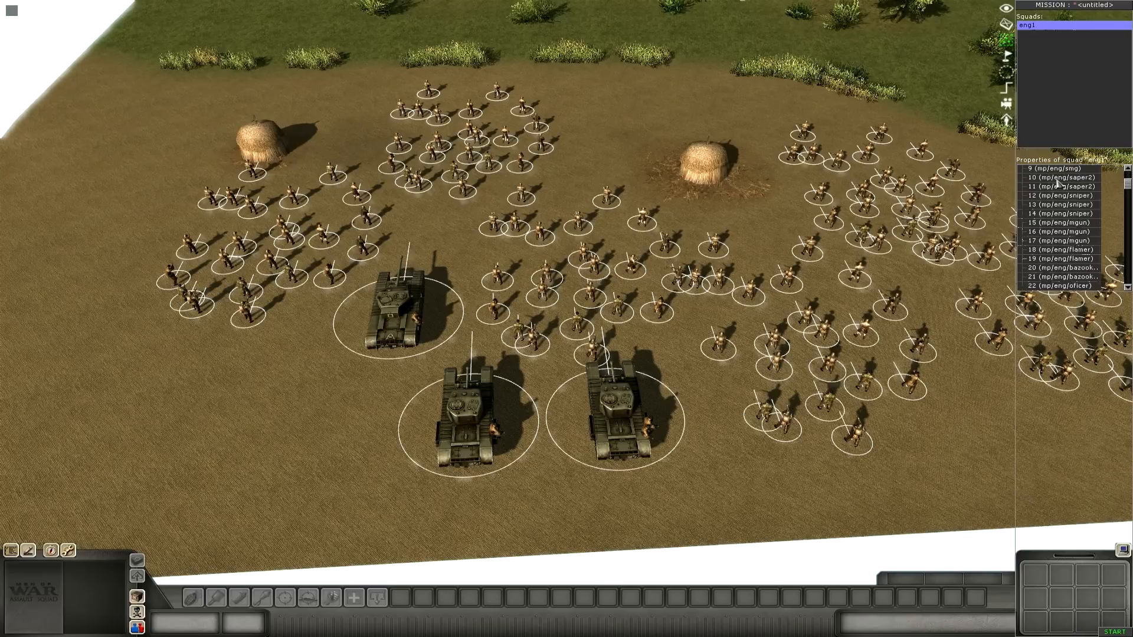
scroll(1058, 184, "up", 6)
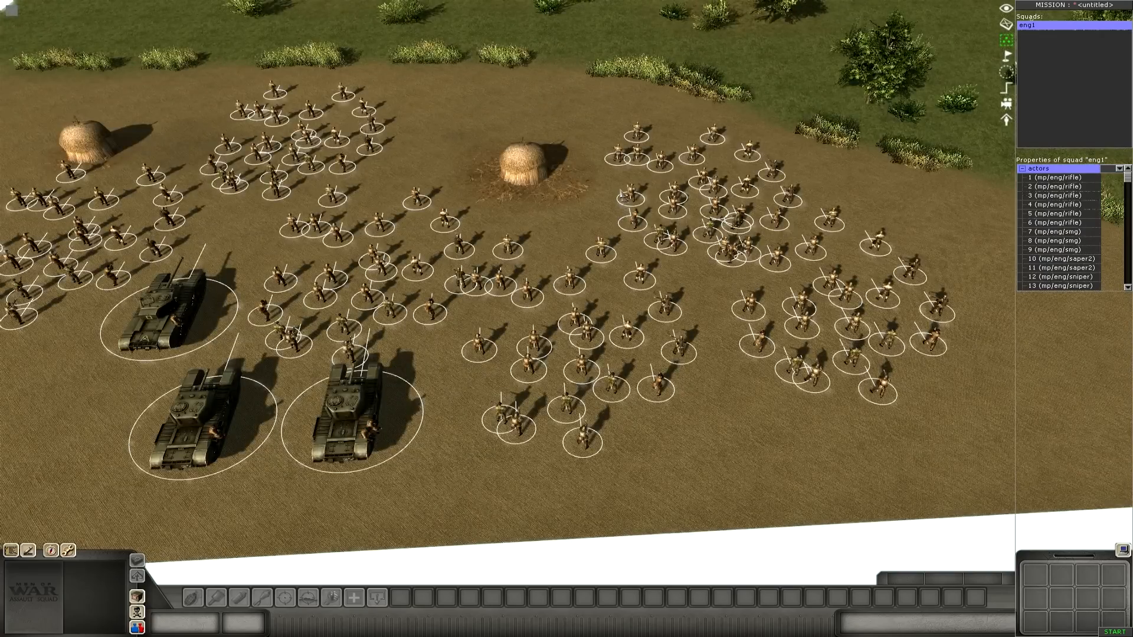
Step: Switch to waypoint mode and place a waypoint in the default group on the paved road beside the rocky bank
middle_click_drag(623, 197, 626, 301)
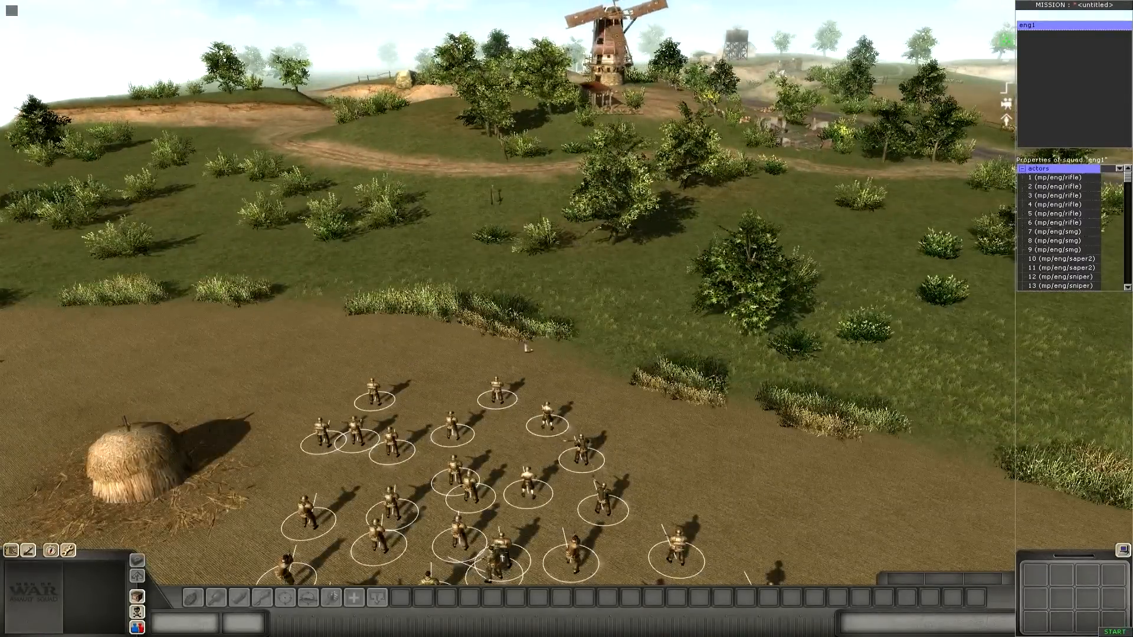
middle_click_drag(805, 181, 778, 268)
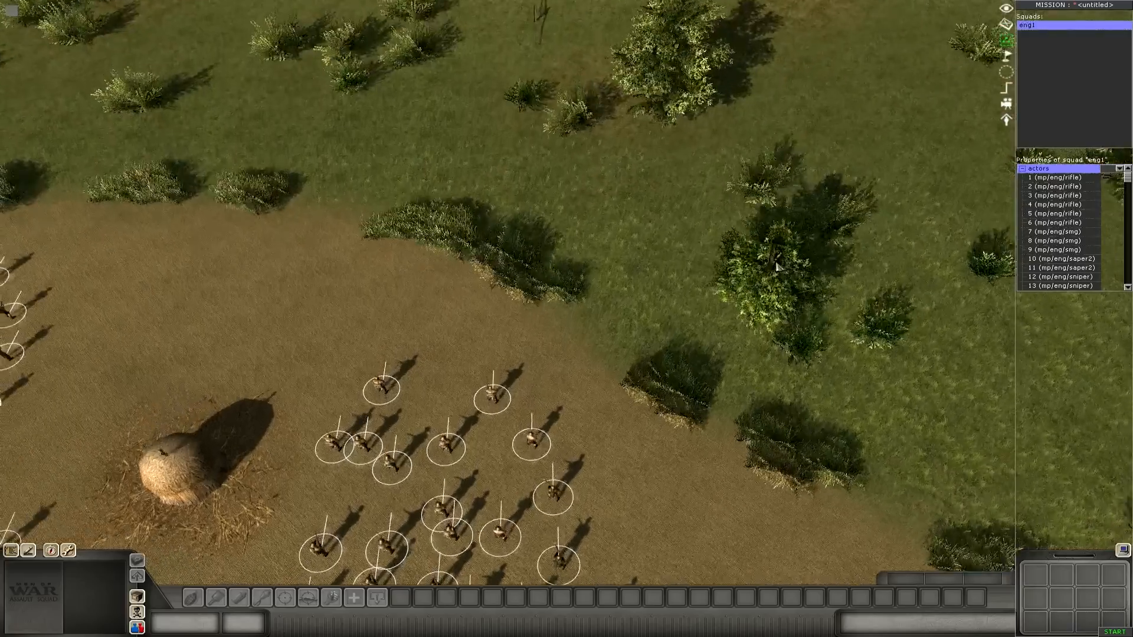
left_click(1007, 59)
key("Right")
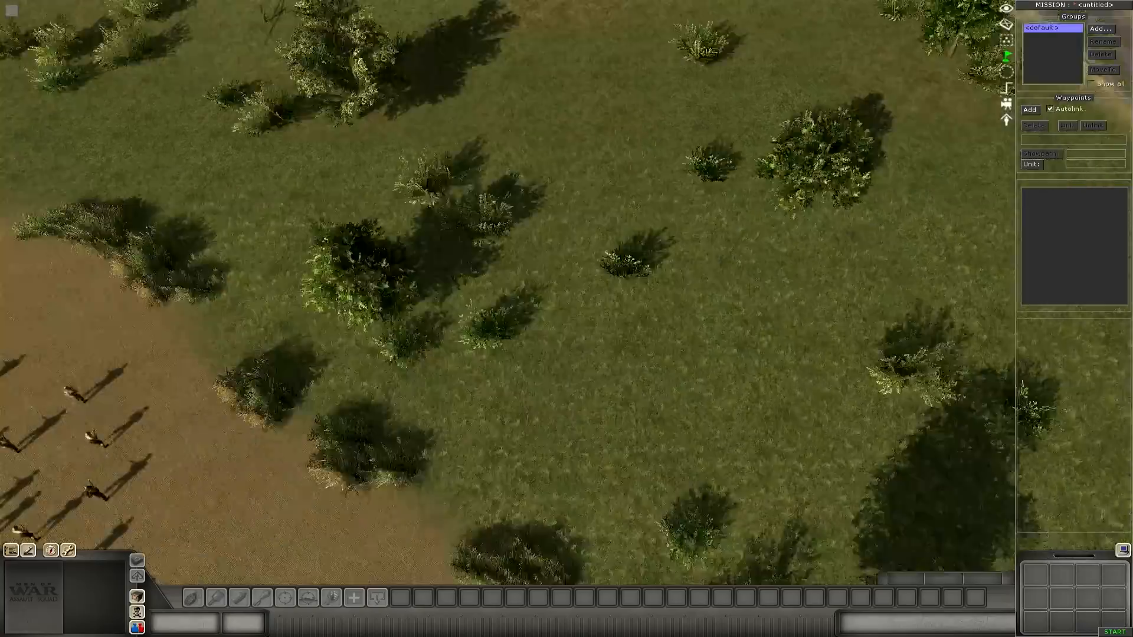
middle_click_drag(331, 170, 425, 26)
scroll(425, 26, "down", 3)
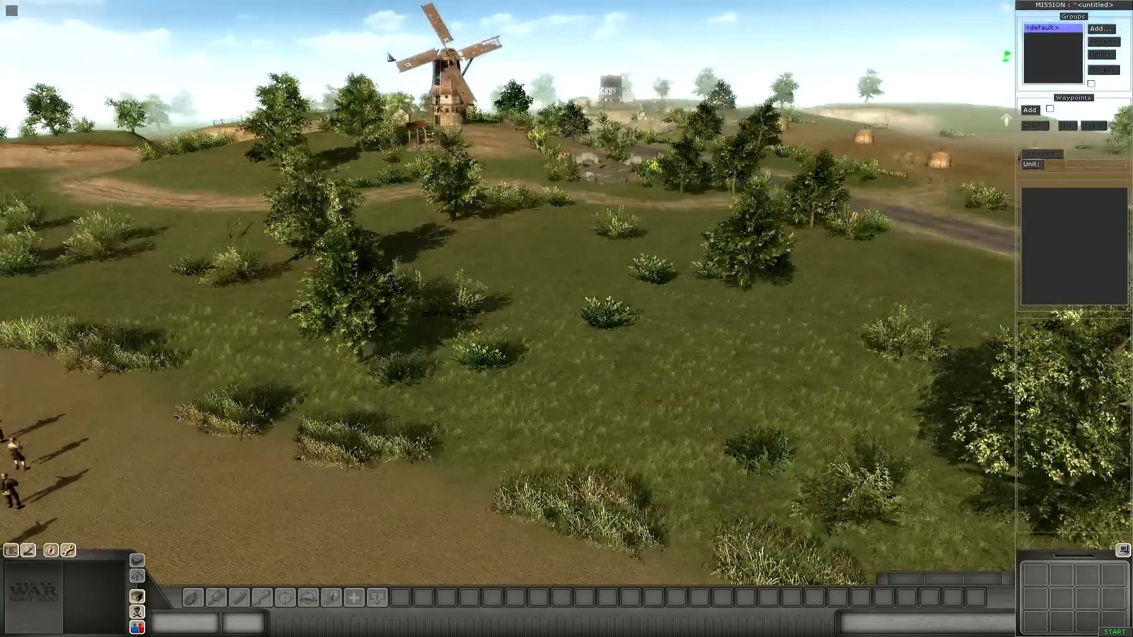
scroll(481, 44, "up", 5)
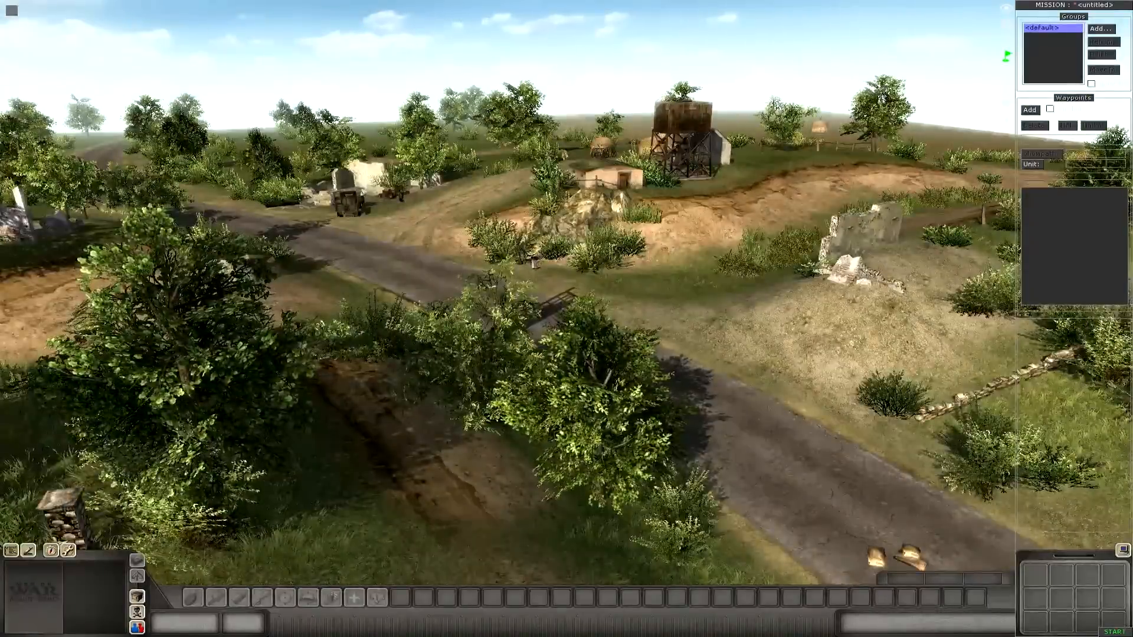
middle_click_drag(534, 262, 673, 239)
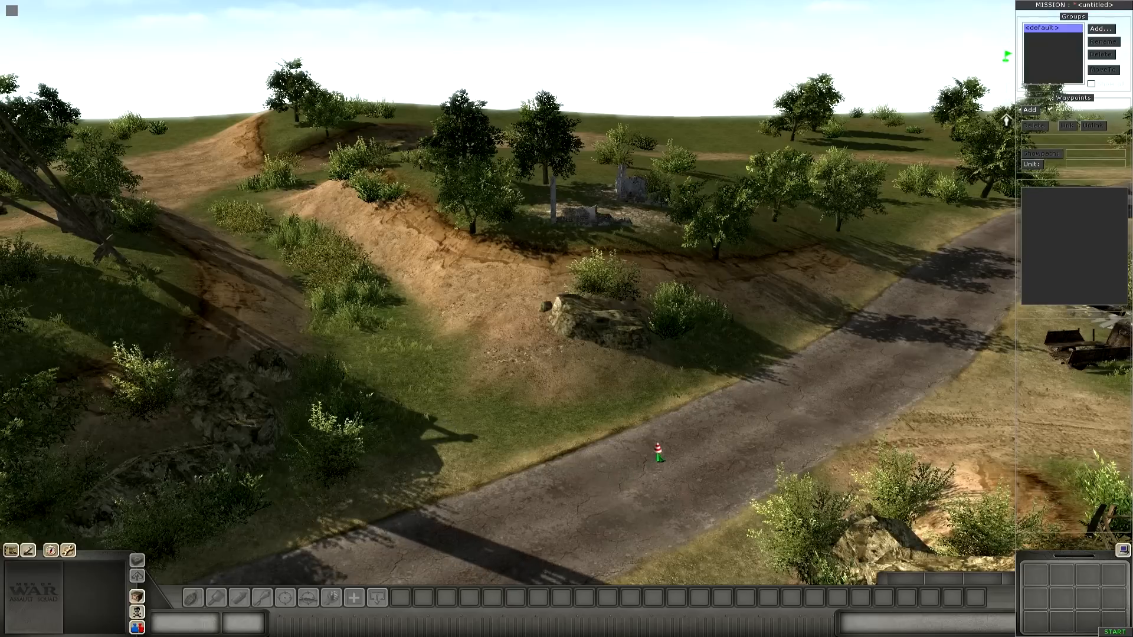
left_click(667, 438)
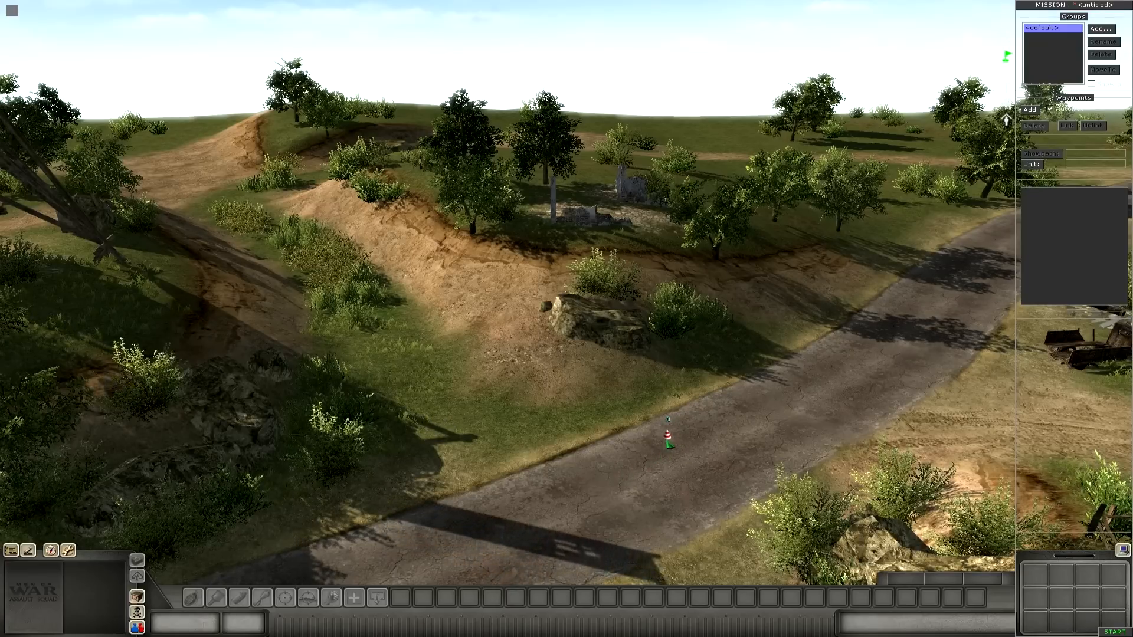
Step: Look over the placed waypoint and the surrounding road, trees and ruins from several angles and distances
scroll(649, 463, "up", 3)
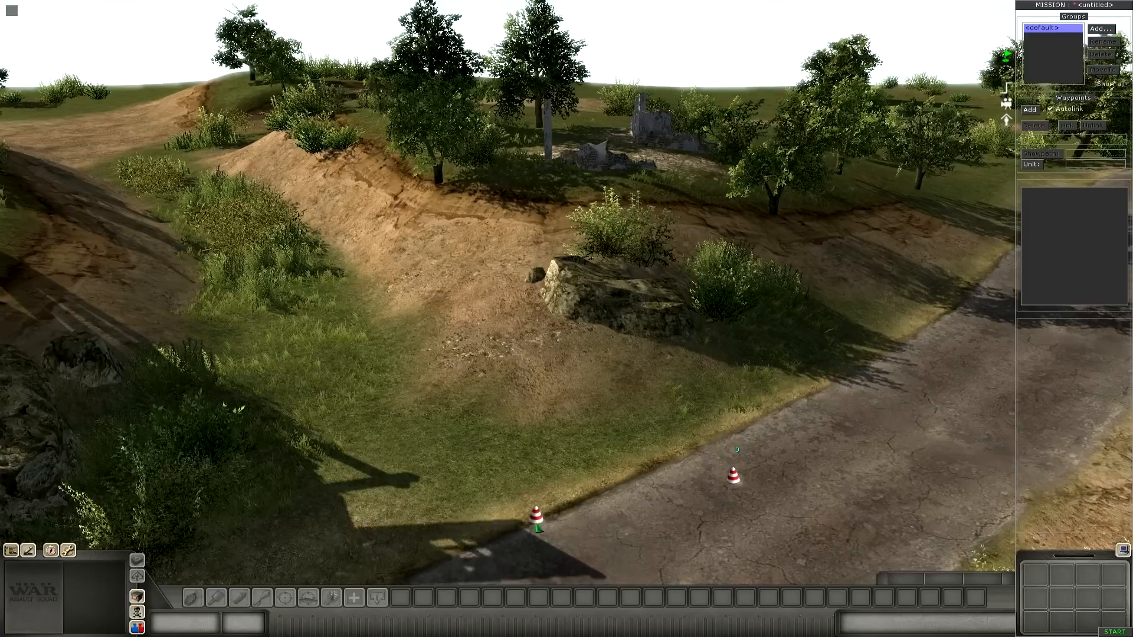
scroll(537, 521, "down", 3)
middle_click_drag(579, 477, 759, 485)
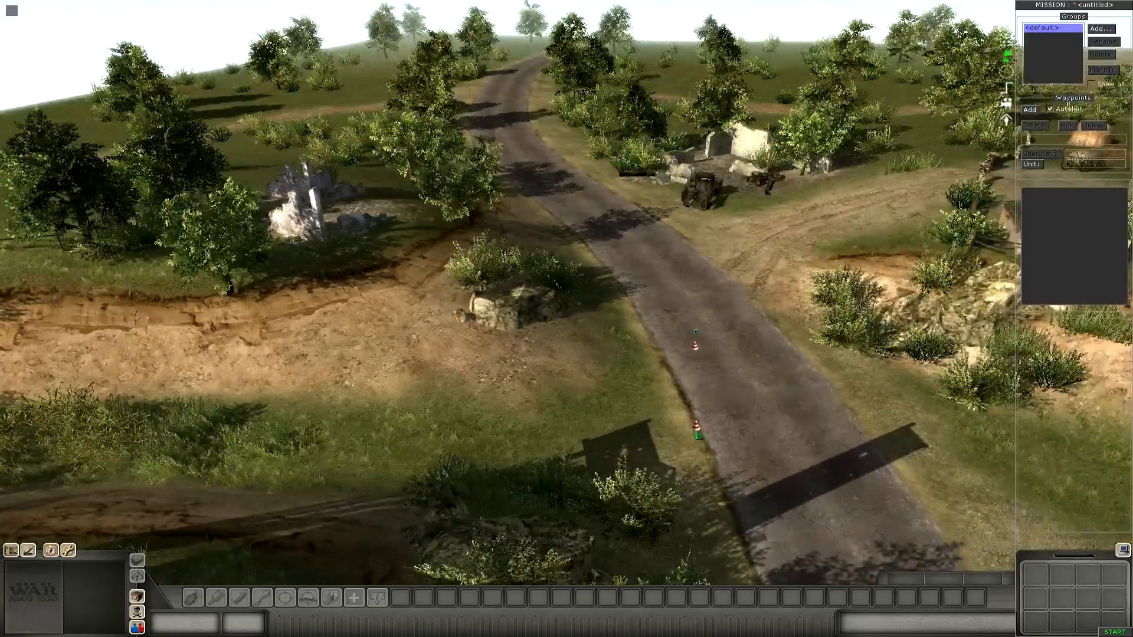
middle_click_drag(643, 439, 652, 321)
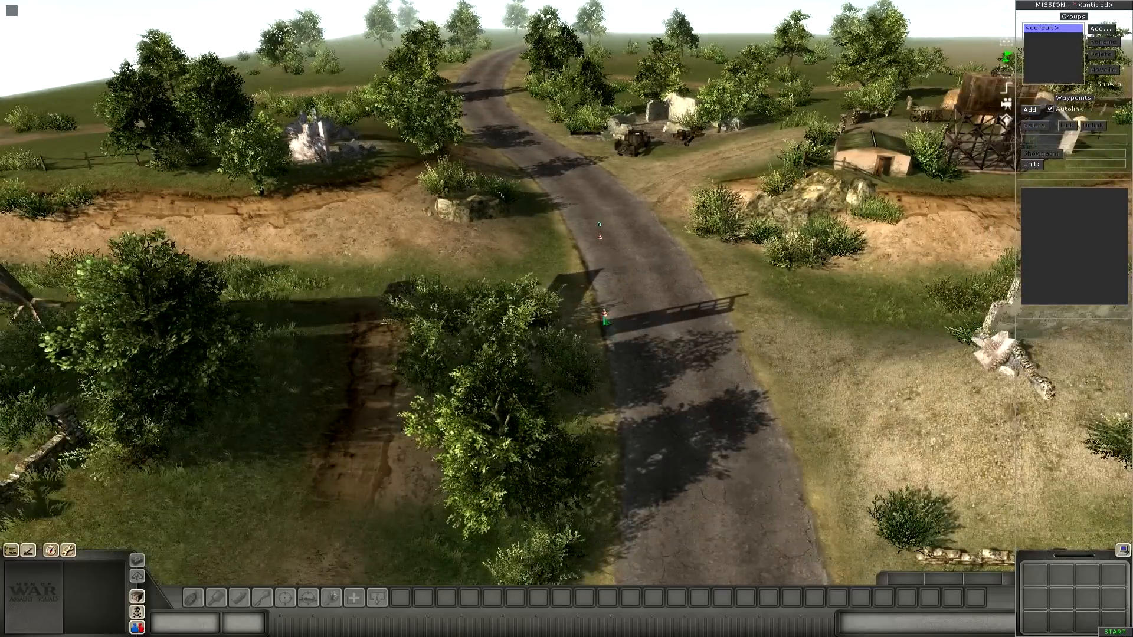
key("Down")
key("Down")
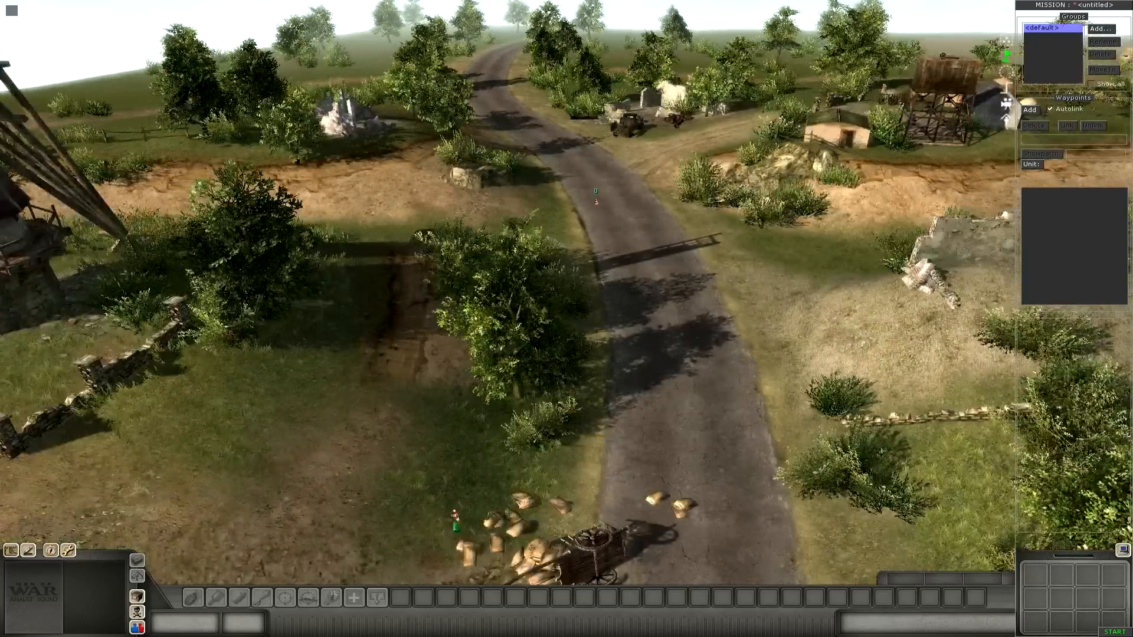
key("Left")
key("Down")
key("Left")
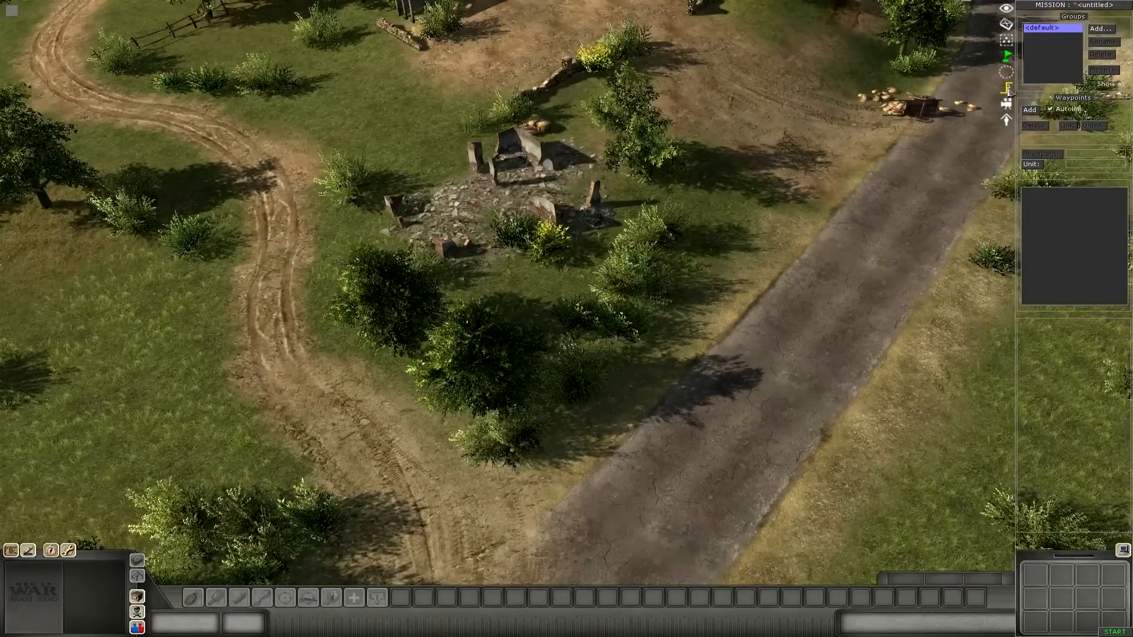
Step: Switch to trigger mode and add a trigger named eng1
left_click(1006, 89)
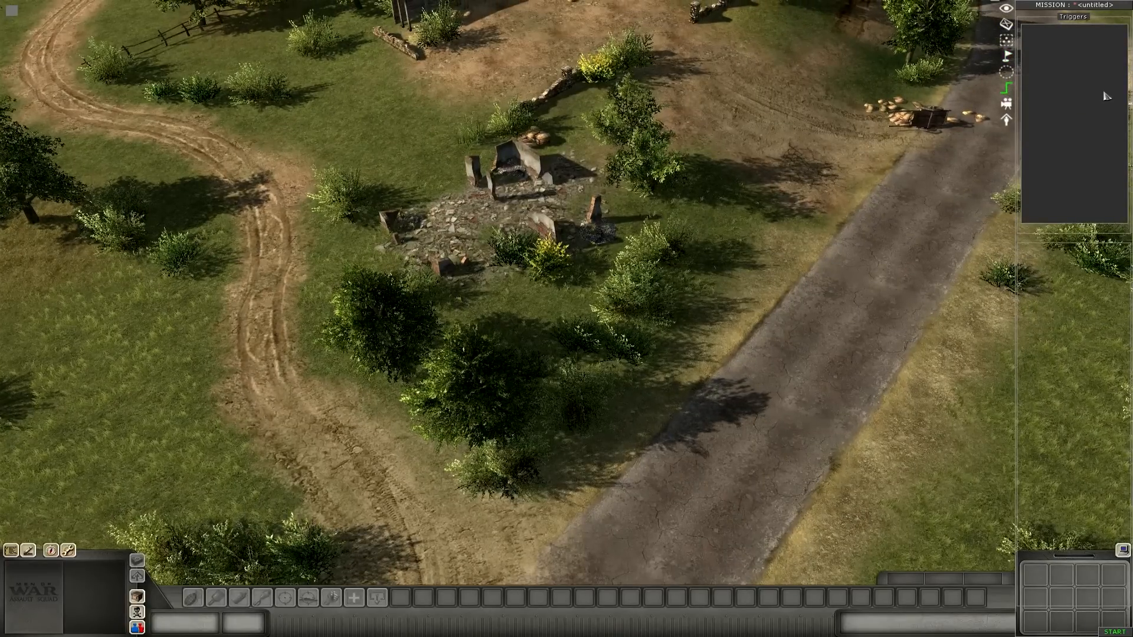
right_click(1050, 70)
left_click(1056, 70)
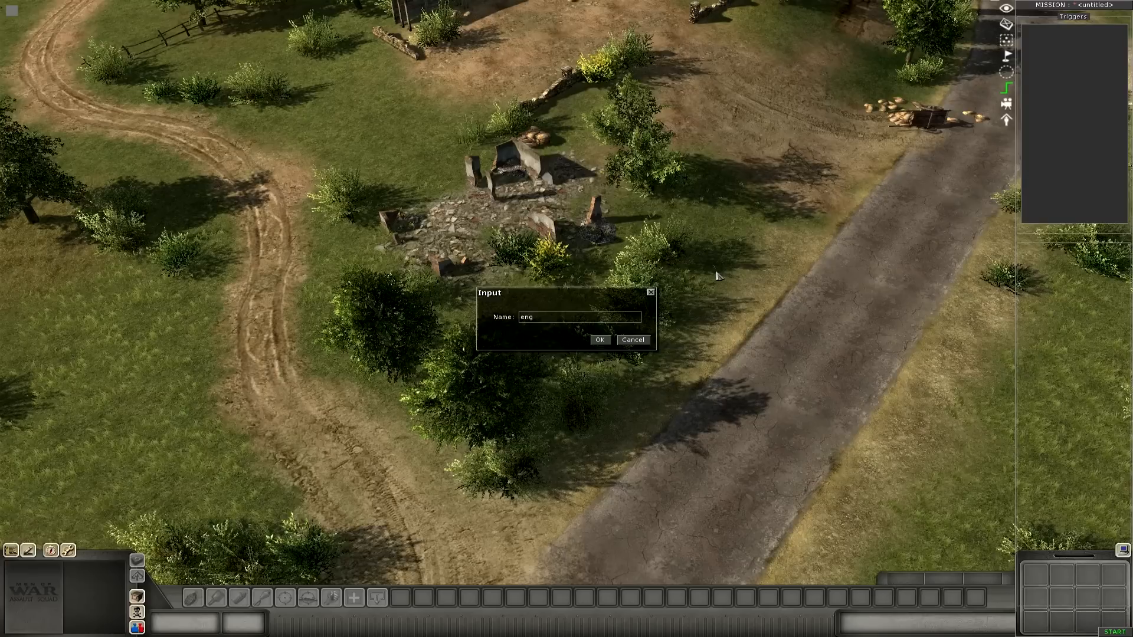
key("Return")
Step: Add a waypoint command to the eng1 trigger and open its properties
mouse_move(819, 222)
middle_mouse_down()
mouse_move(820, 235)
mouse_move(819, 213)
middle_mouse_up()
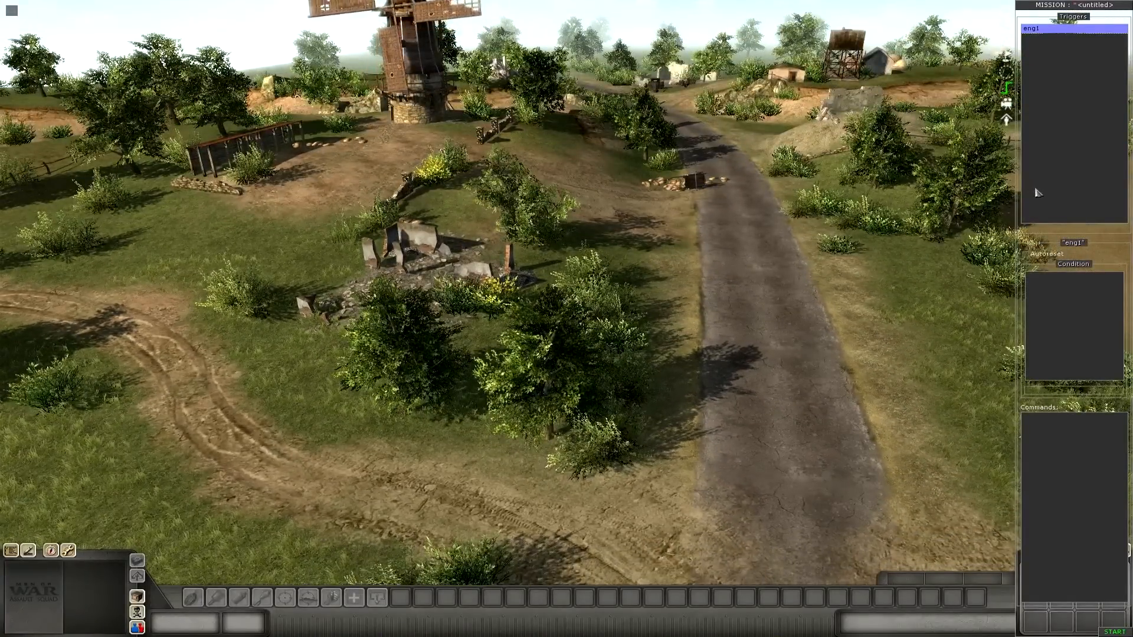
right_click(1070, 446)
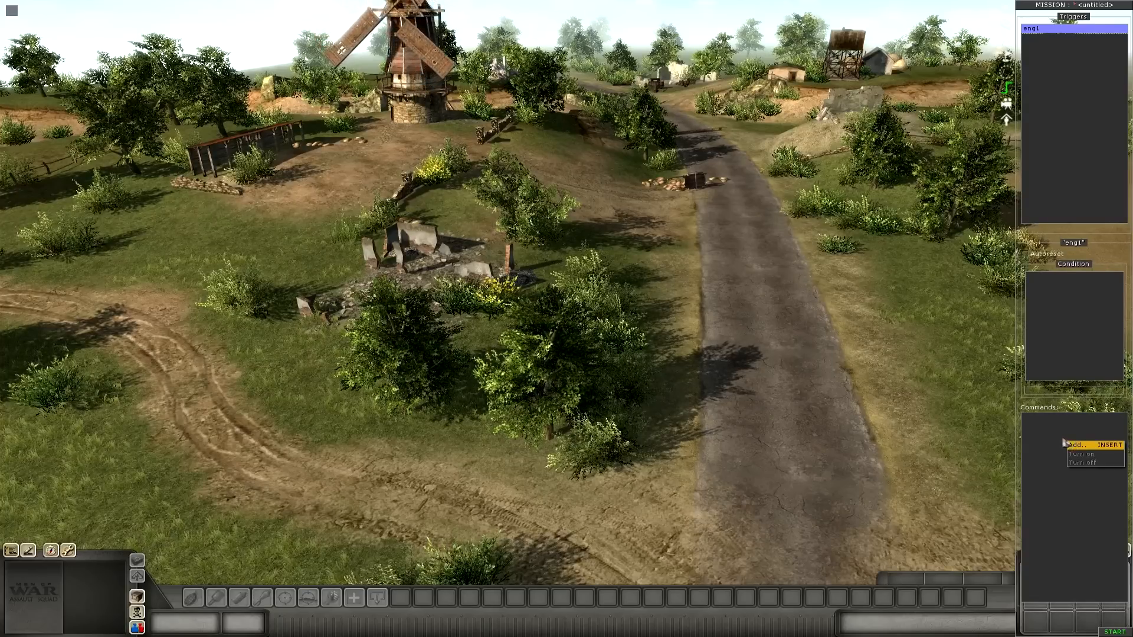
left_click(1081, 447)
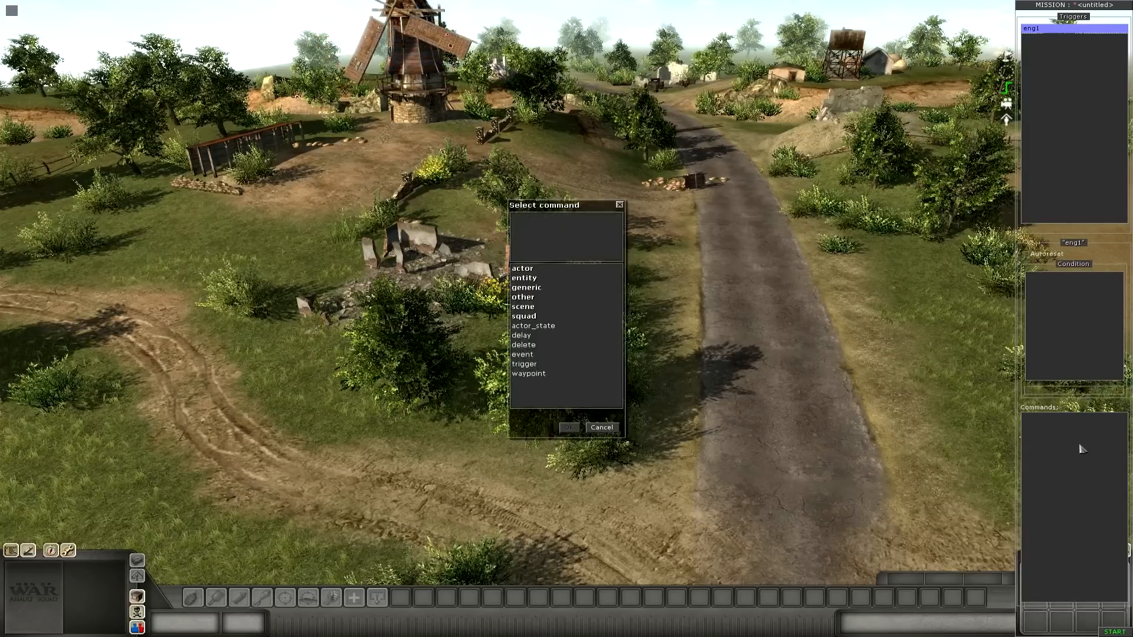
left_click(529, 376)
double_click(531, 376)
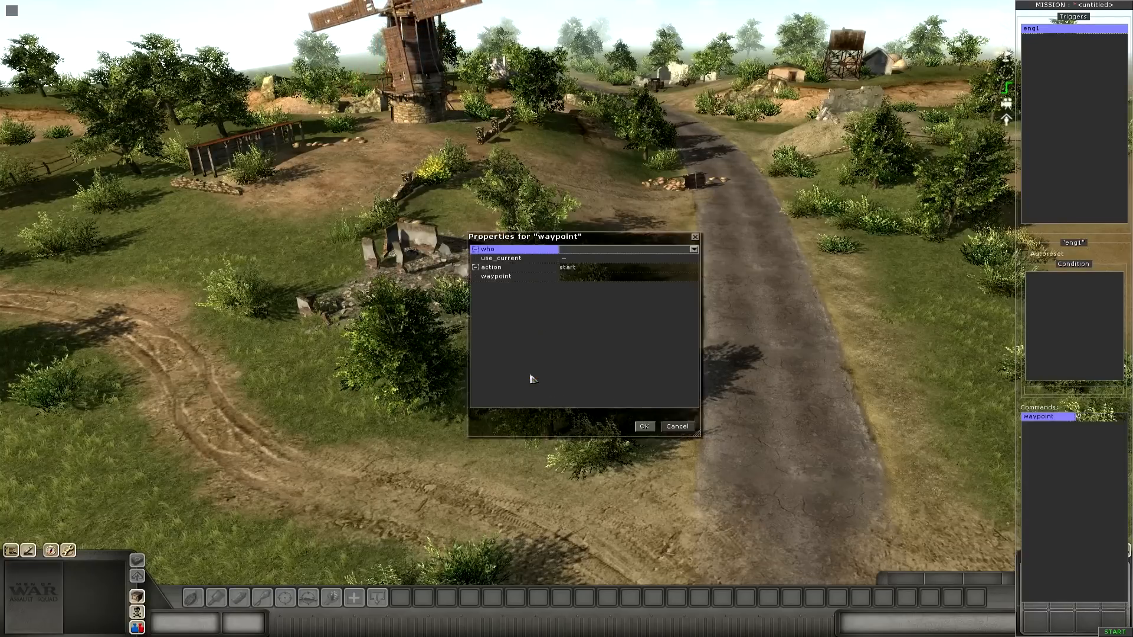
Step: Set the waypoint command to act on squad eng1, fill in its waypoint entry and accept the properties
left_click(694, 250)
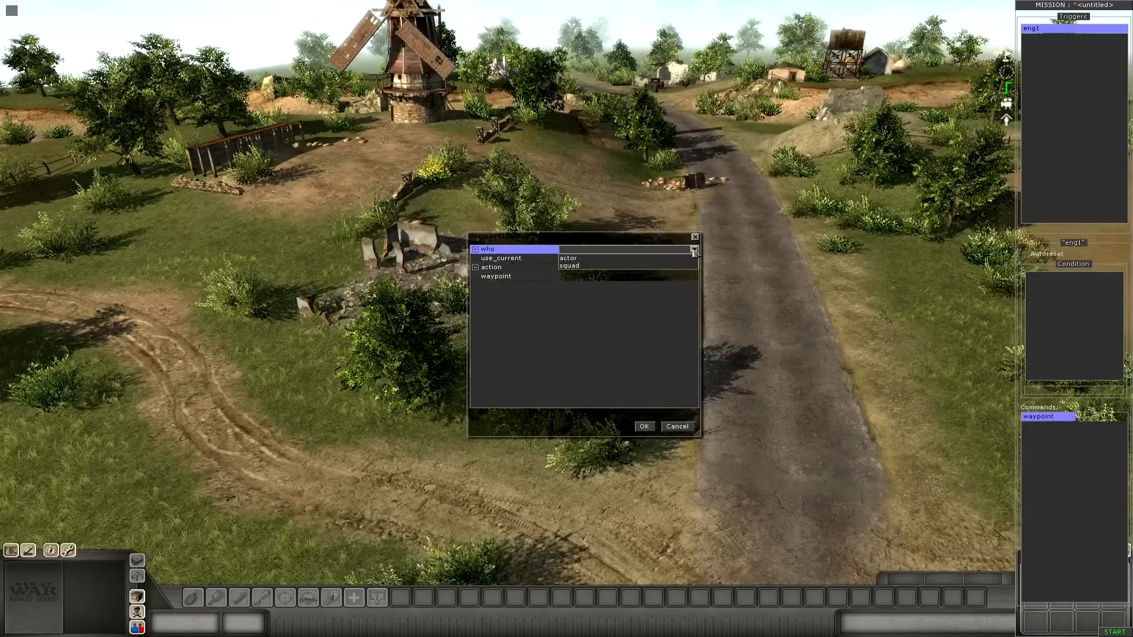
left_click(591, 266)
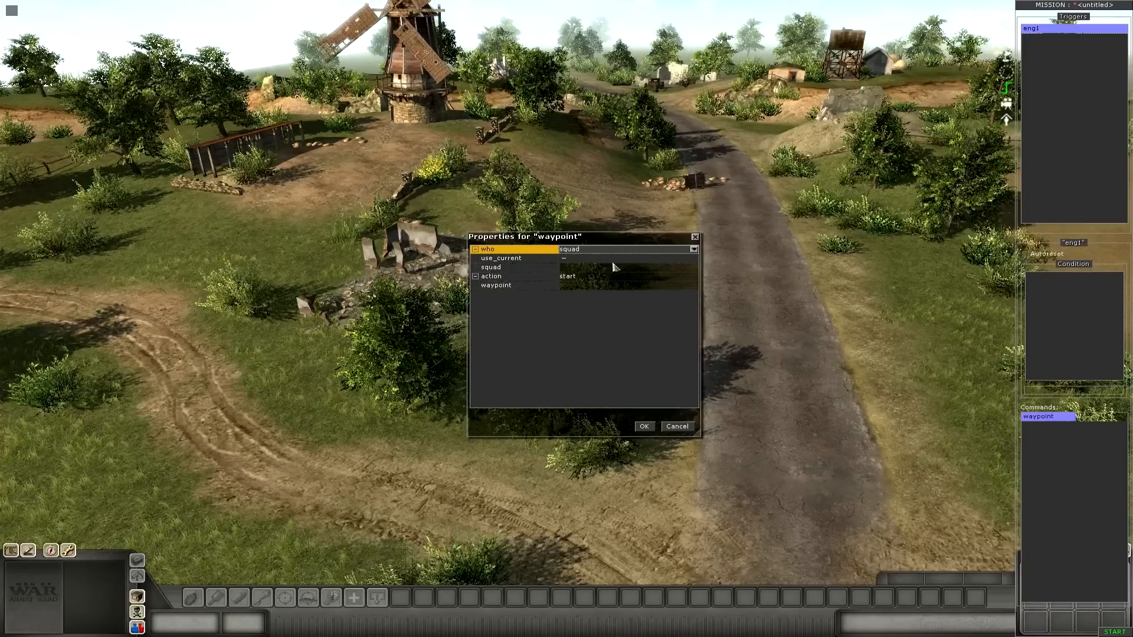
left_click(519, 268)
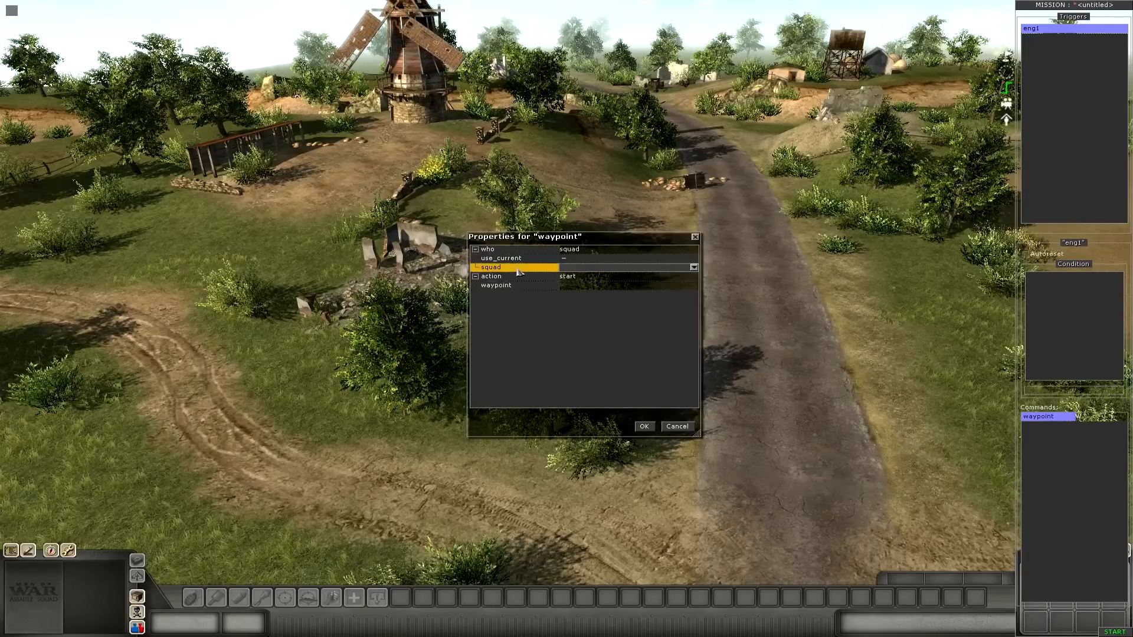
left_click(656, 270)
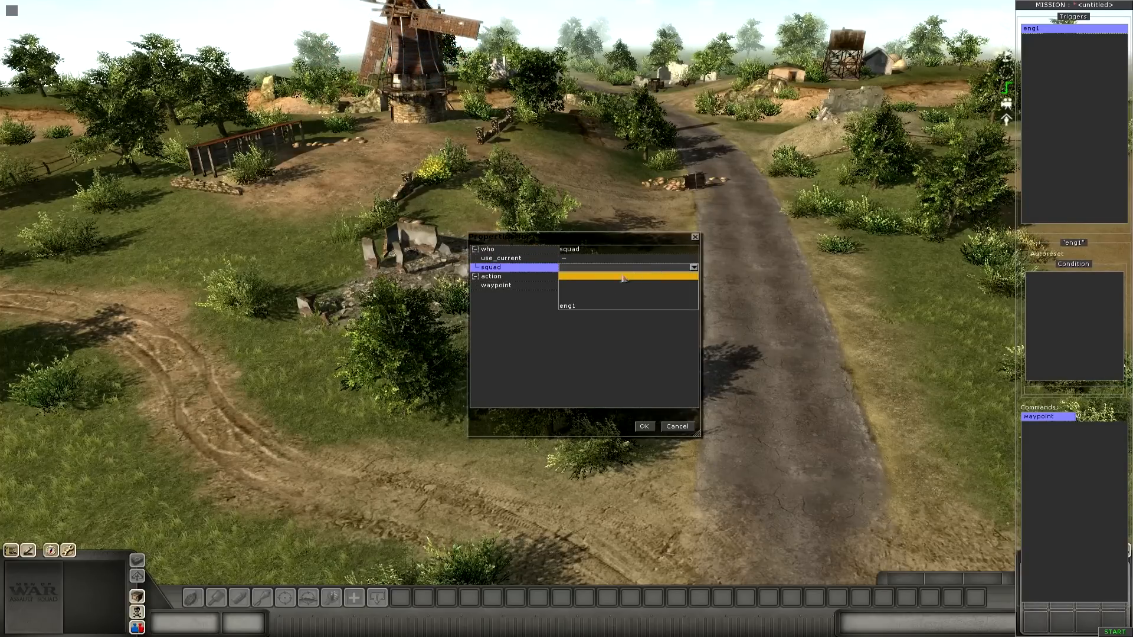
left_click(582, 307)
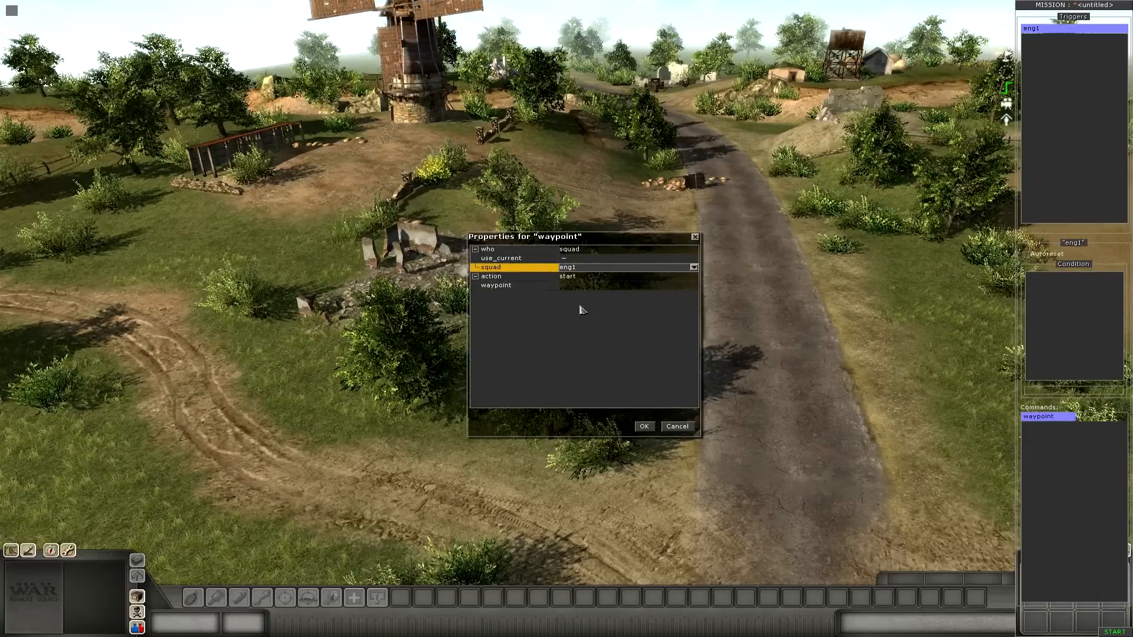
left_click(603, 286)
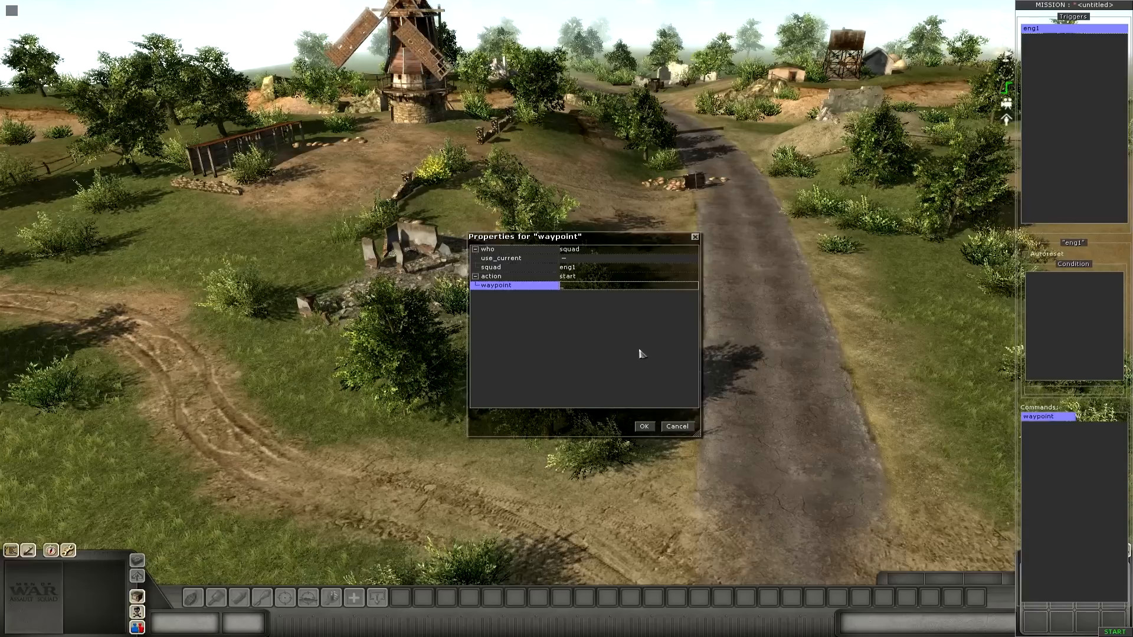
left_click(645, 426)
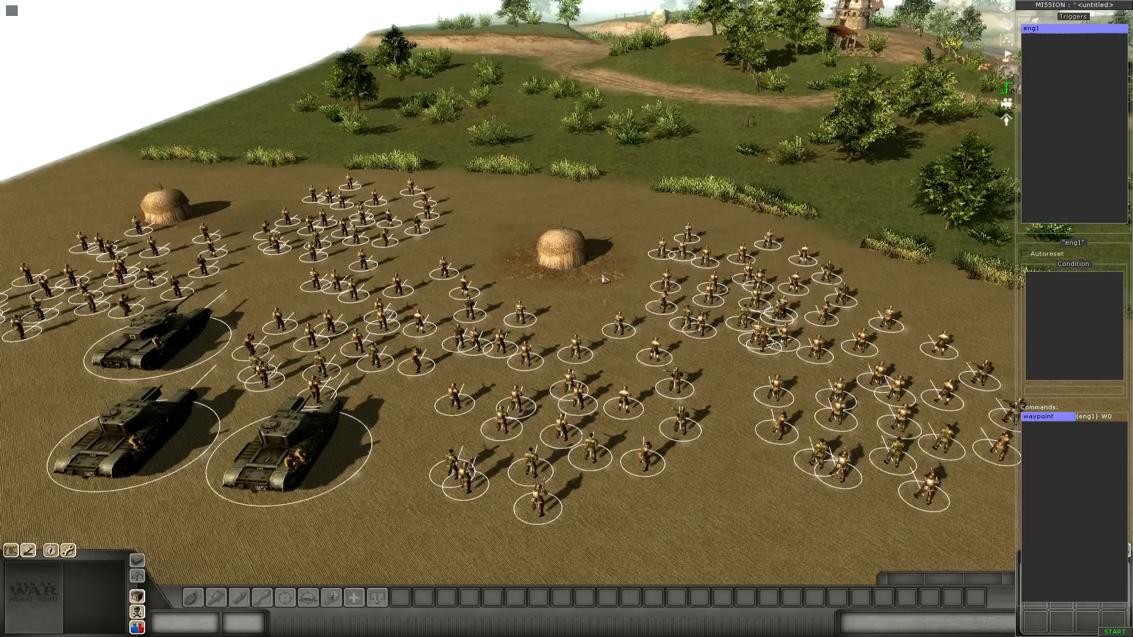
Step: Switch from the trigger editor through the map editor to the game view and start the mission
key("F2")
key("F3")
key("F2")
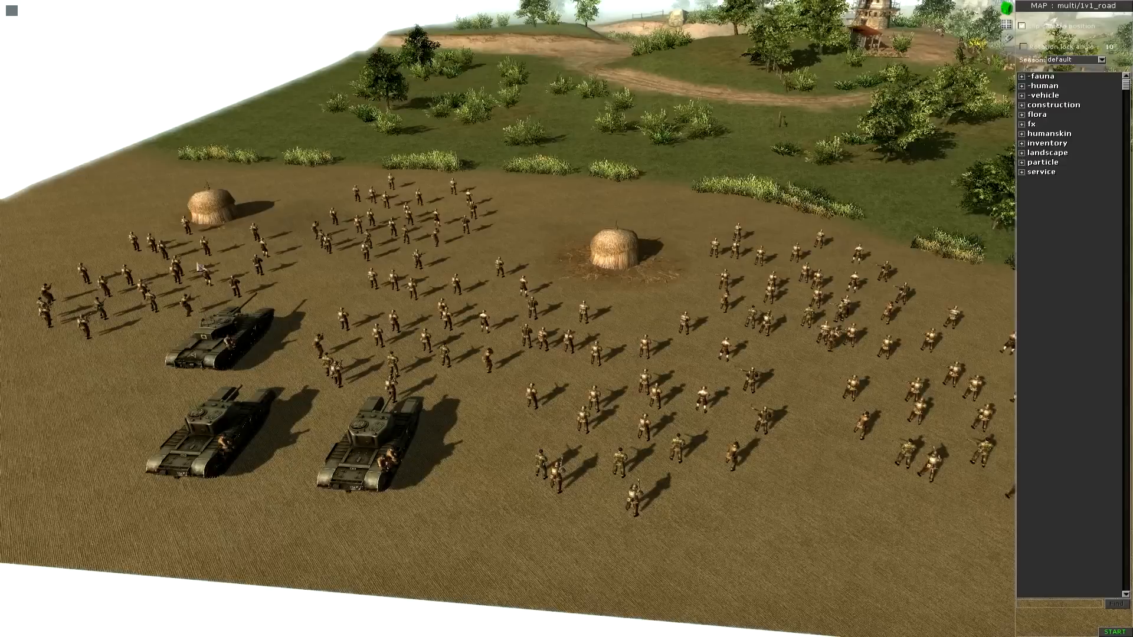
key("Left")
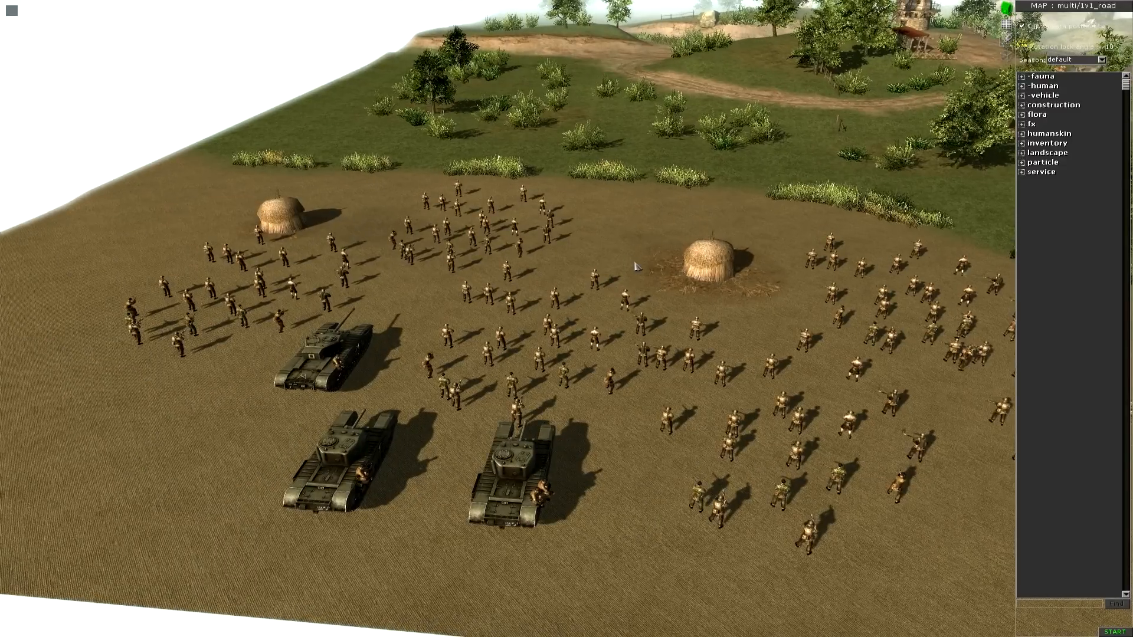
key("F1")
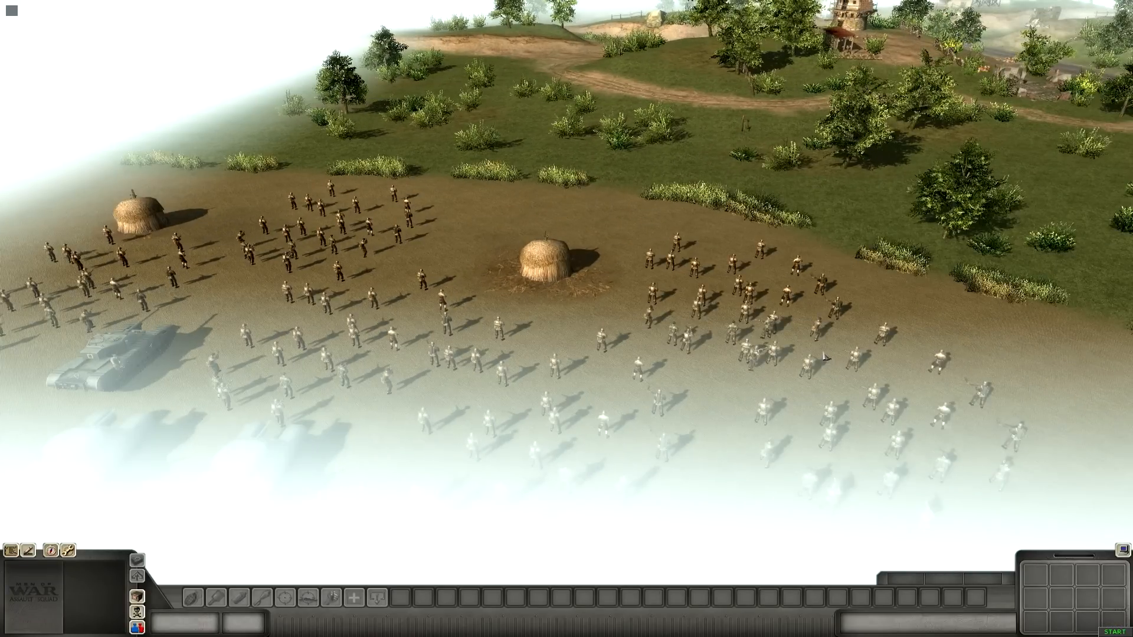
key("Right")
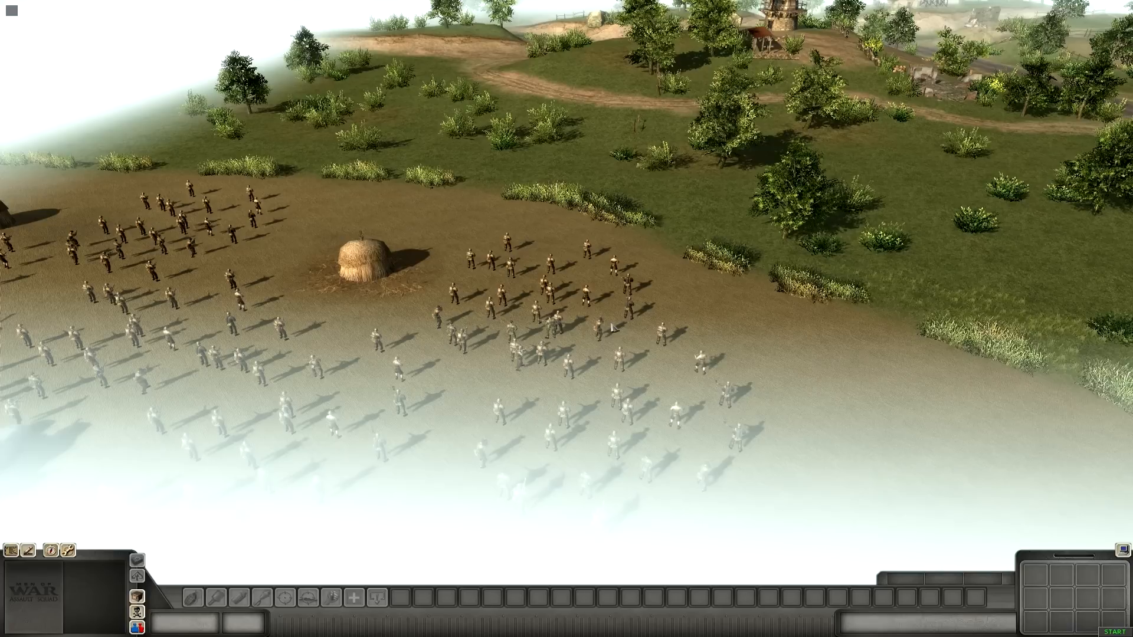
left_click(1109, 633)
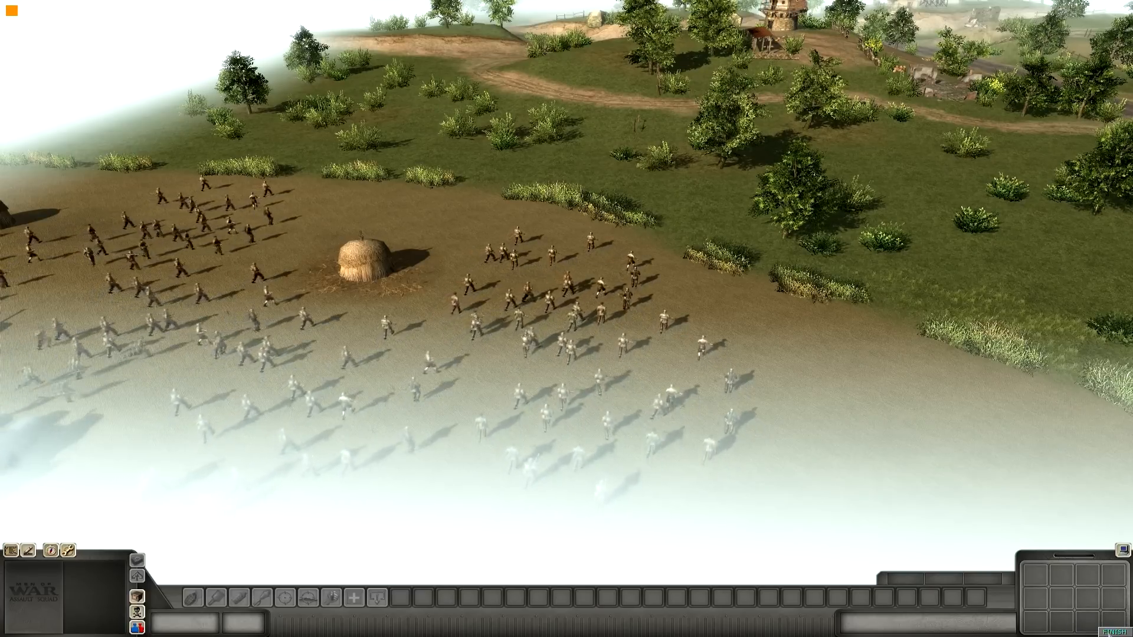
Step: Watch the infantry and tanks setting off across the brown field past the haystacks, from low and close angles
scroll(1009, 447, "up", 3)
middle_click_drag(1010, 447, 885, 330)
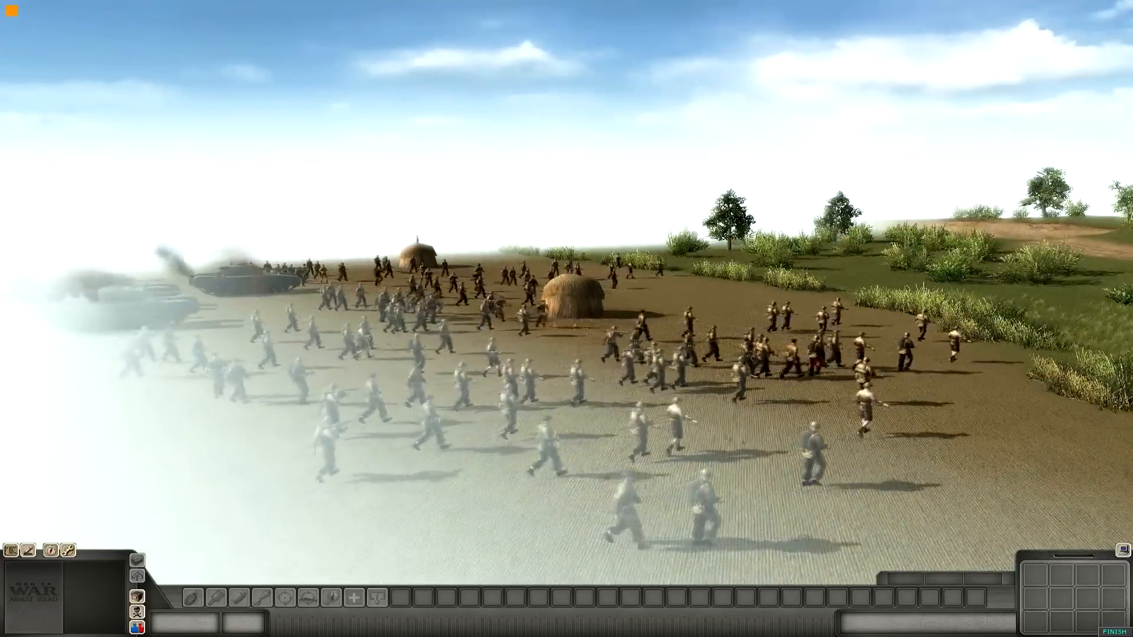
scroll(691, 383, "up", 2)
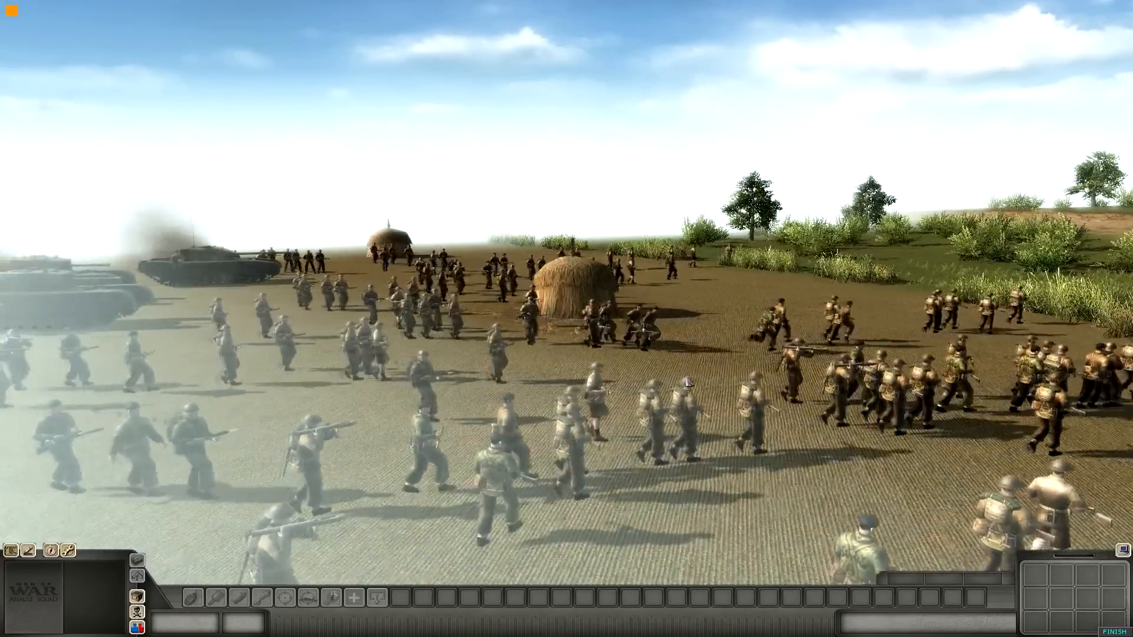
middle_click_drag(690, 383, 844, 334)
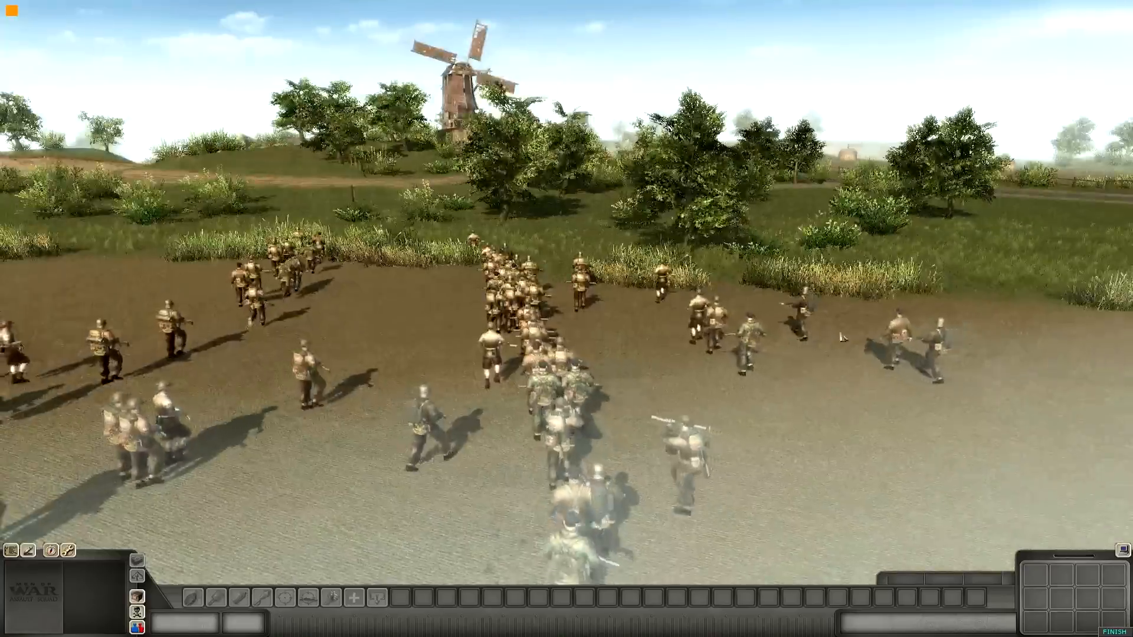
key("Left")
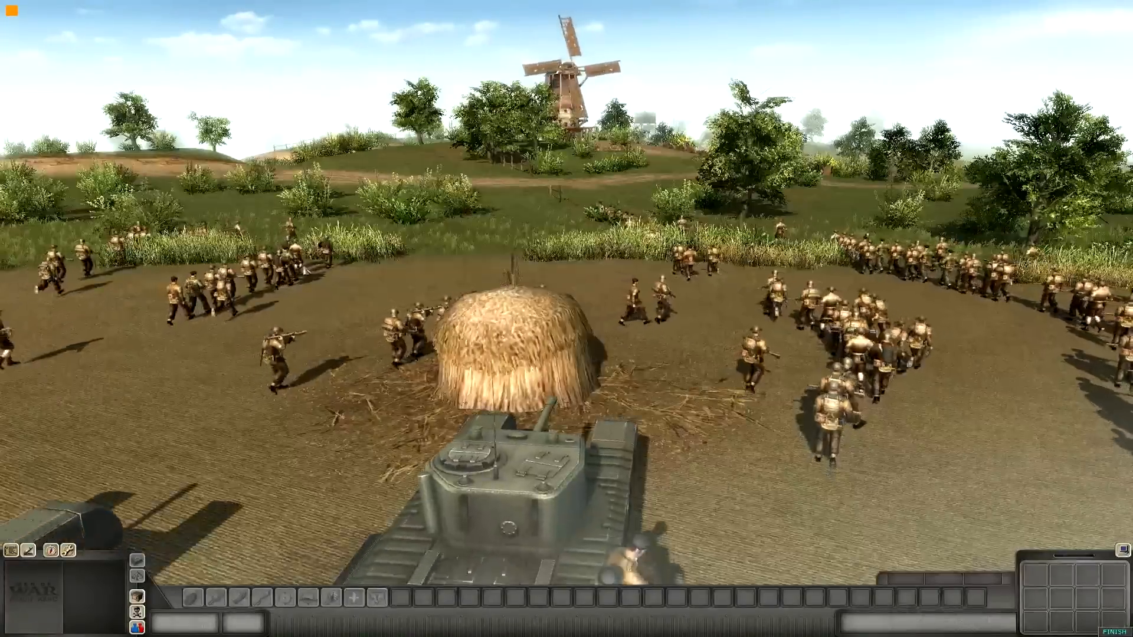
mouse_move(574, 635)
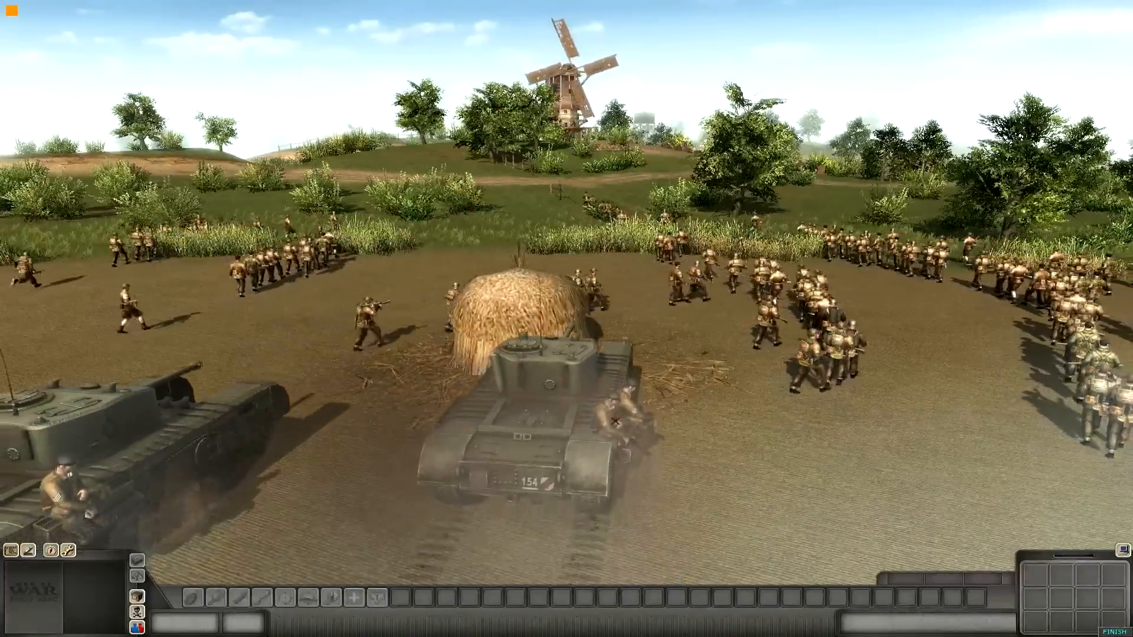
key("Left")
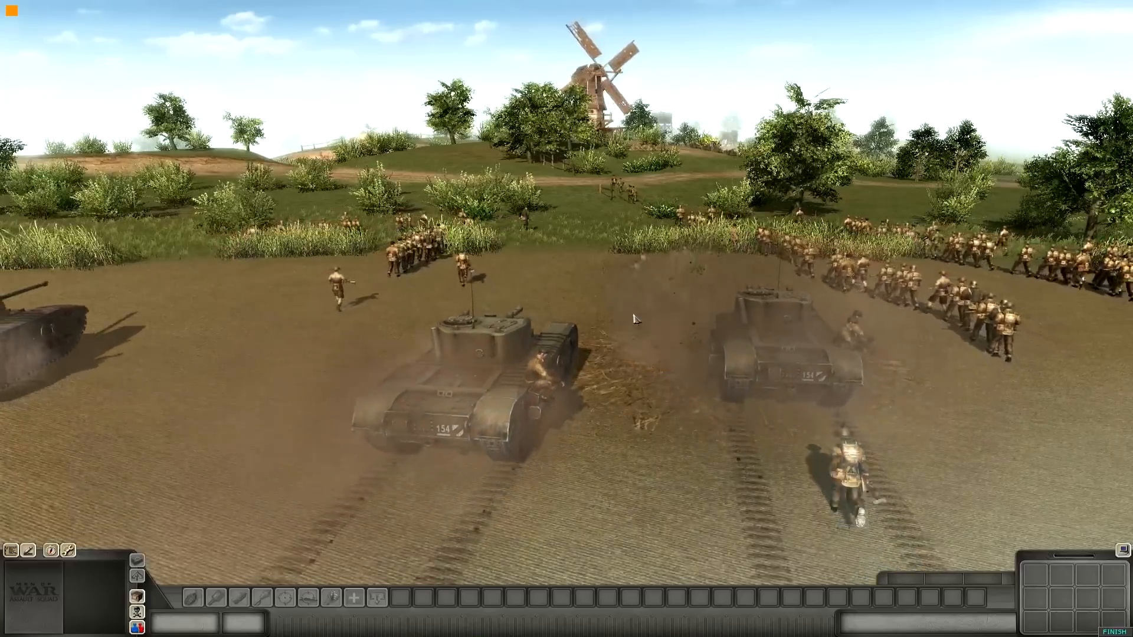
scroll(636, 319, "down", 3)
scroll(635, 319, "up", 2)
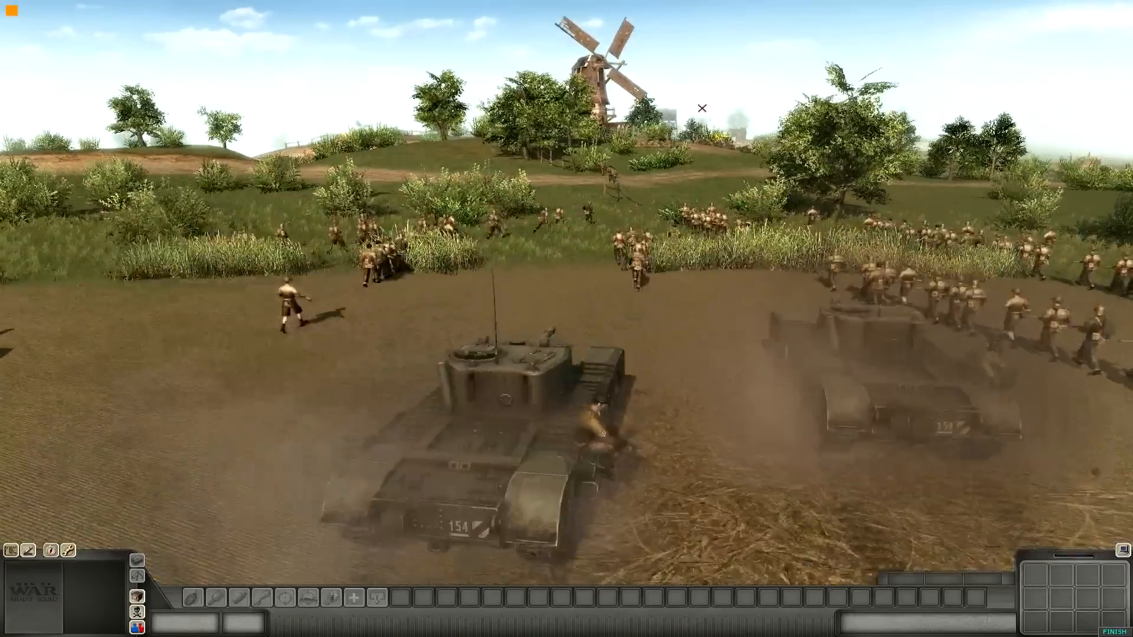
middle_click_drag(667, 307, 397, 248)
key("Right")
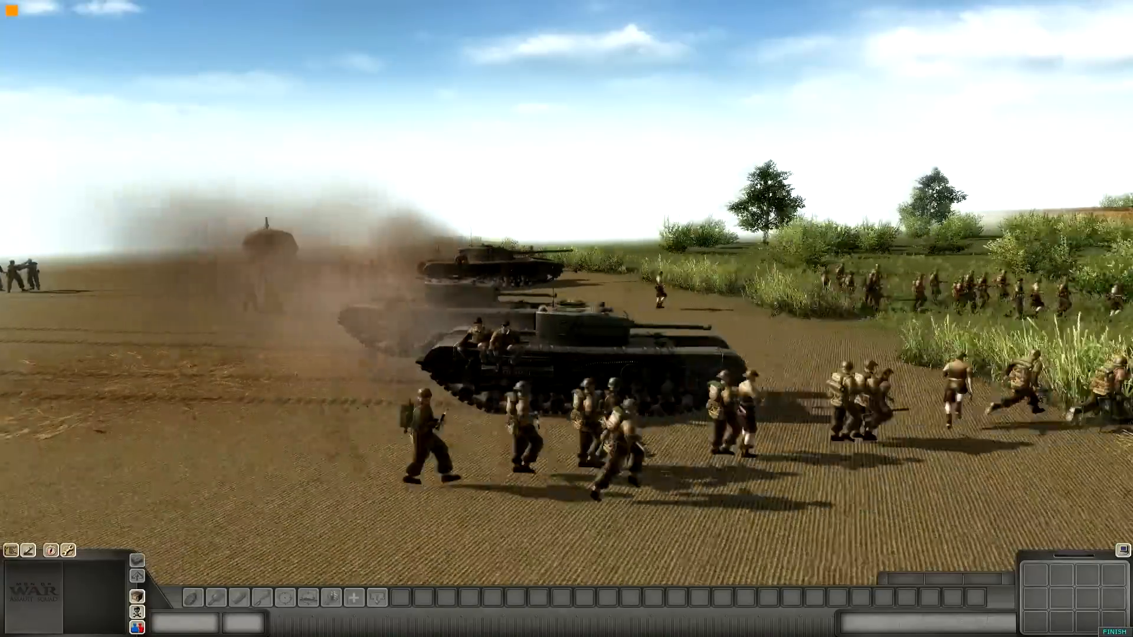
Step: Follow the marching soldiers from the field through the tall grass and along the wooden fence
key("Right")
middle_click_drag(566, 284, 366, 284)
key("Down")
key("Right")
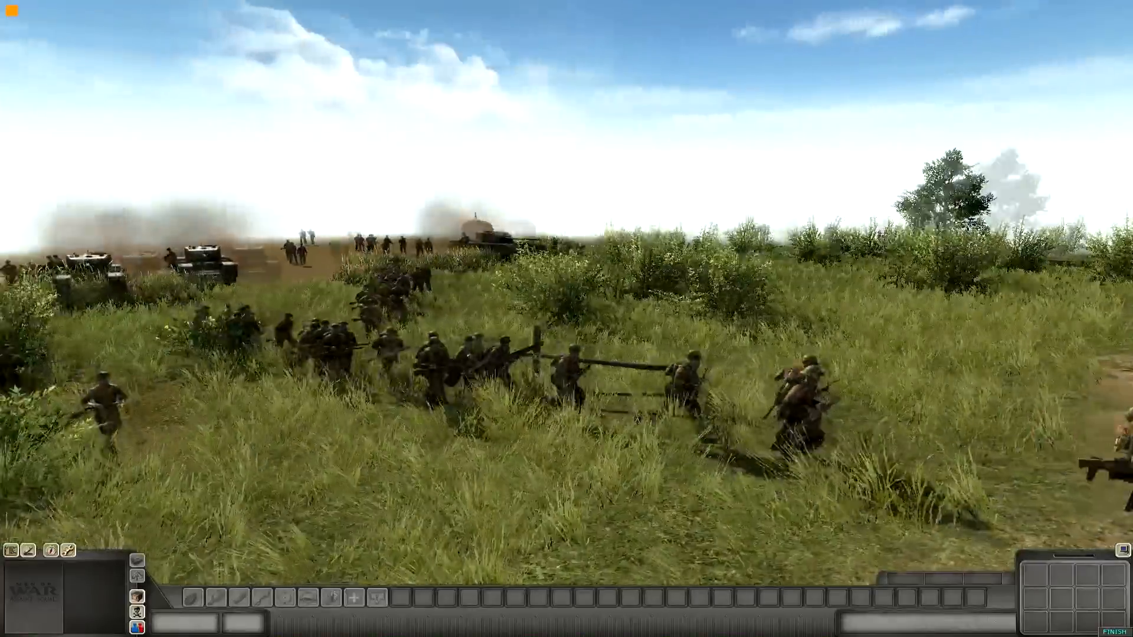
middle_click_drag(566, 284, 378, 283)
key("Down")
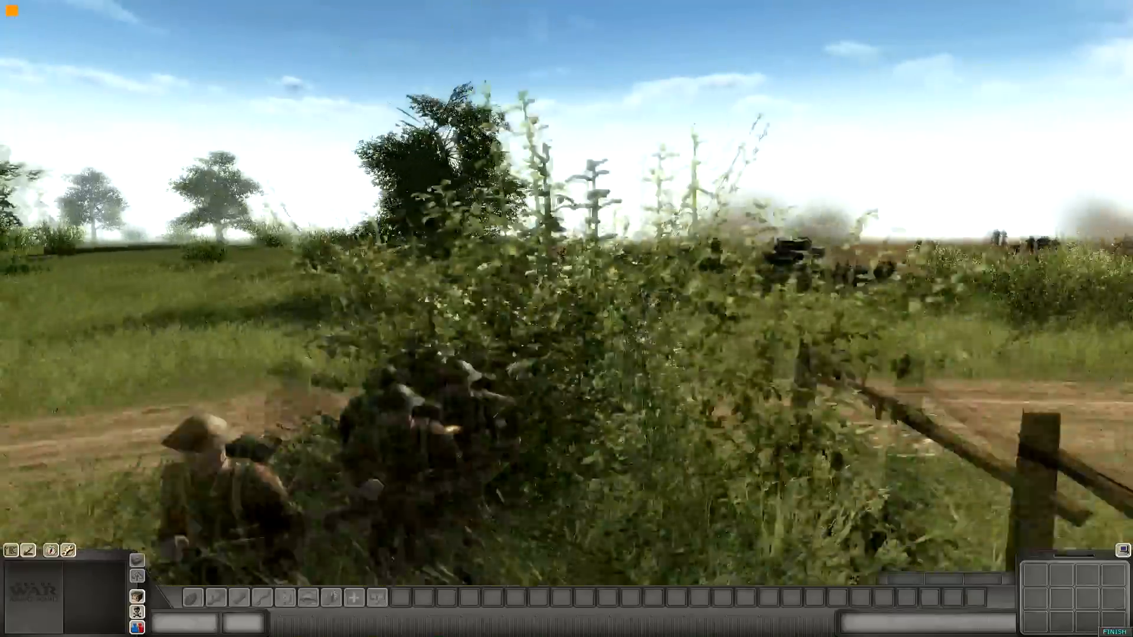
key("Down")
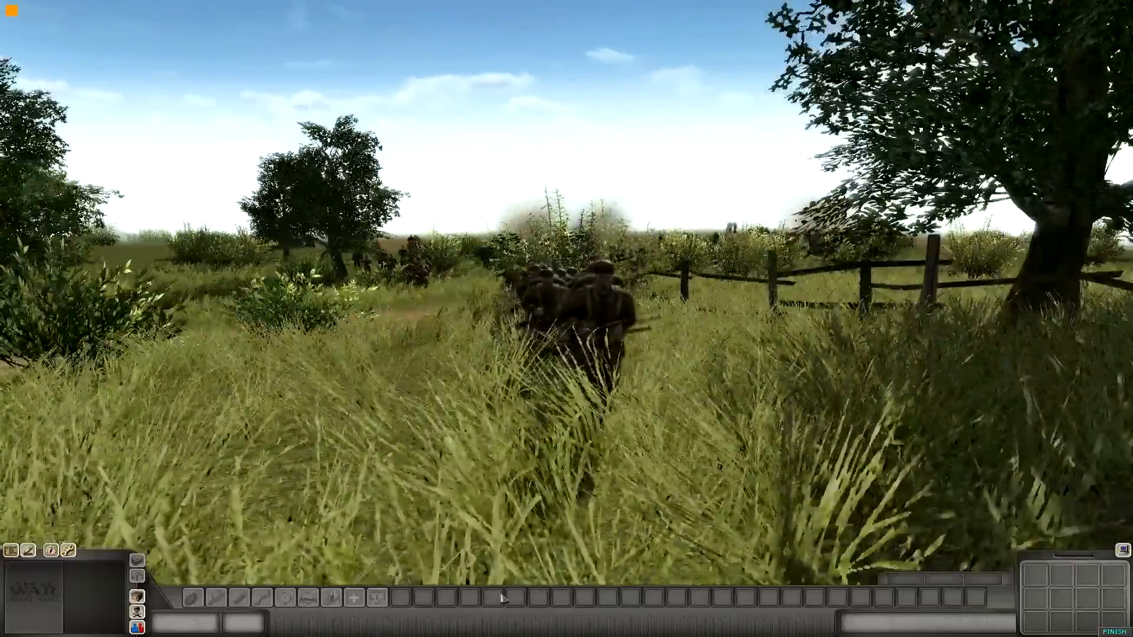
key("Right")
key("Down")
key("Down")
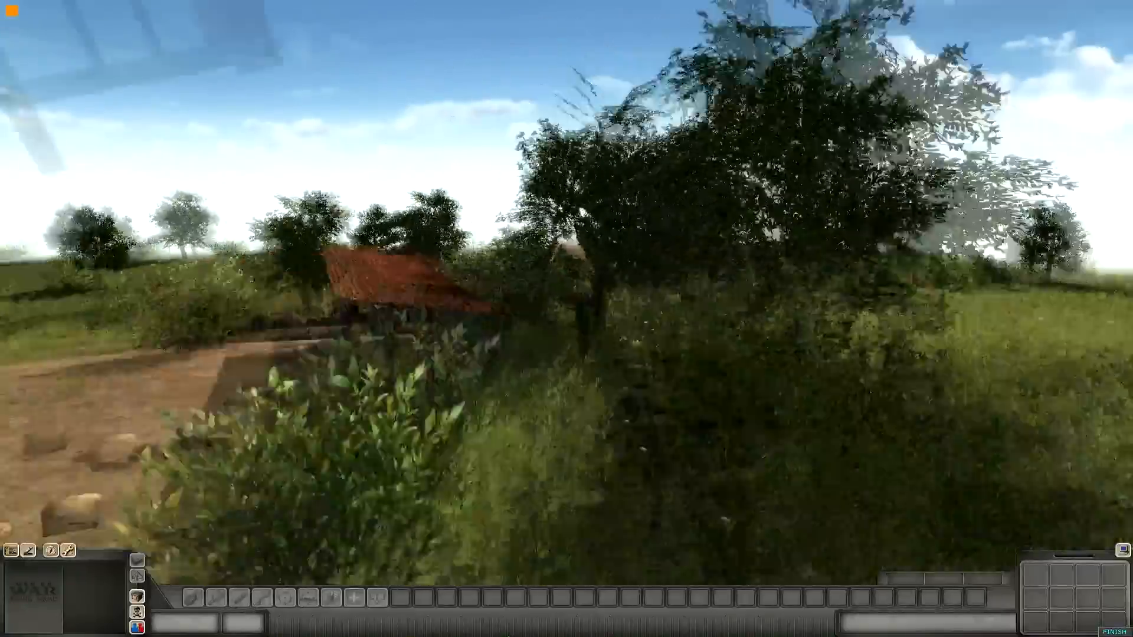
Step: Examine the squad's arrival at the waypoint on the paved road beside the rocky bank from several viewpoints
key("Left")
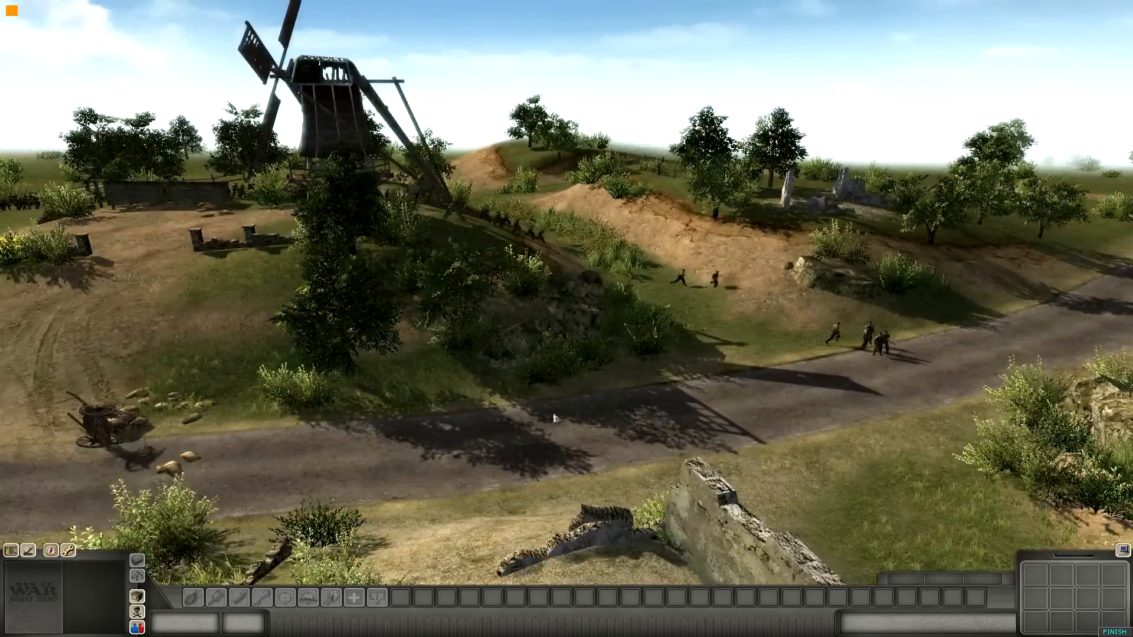
middle_click_drag(406, 443, 518, 405)
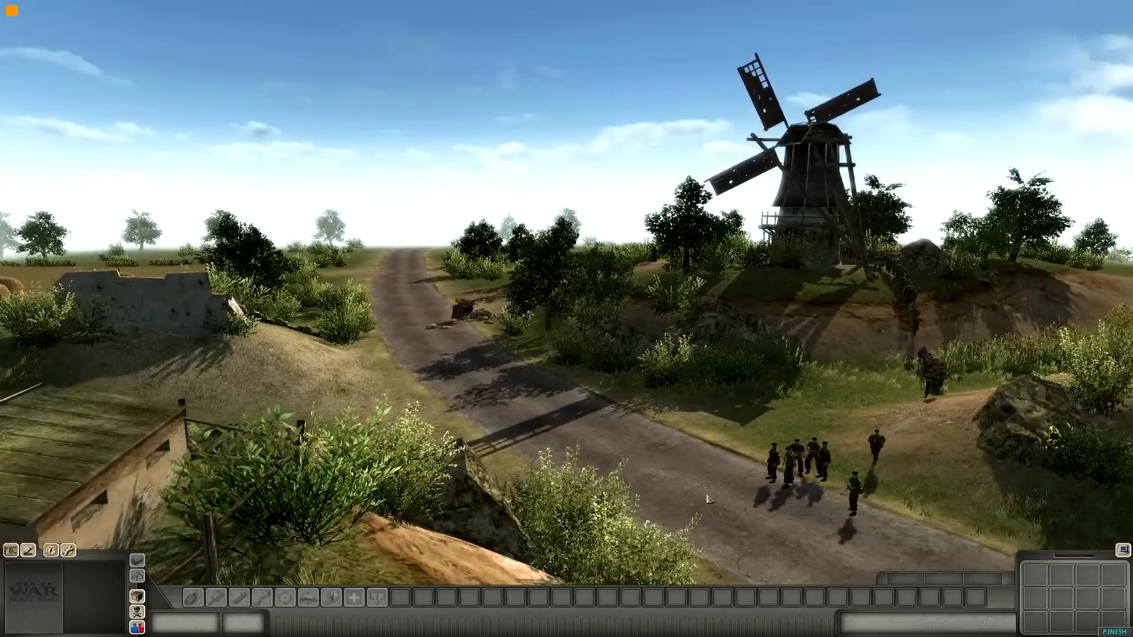
middle_click_drag(710, 503, 637, 370)
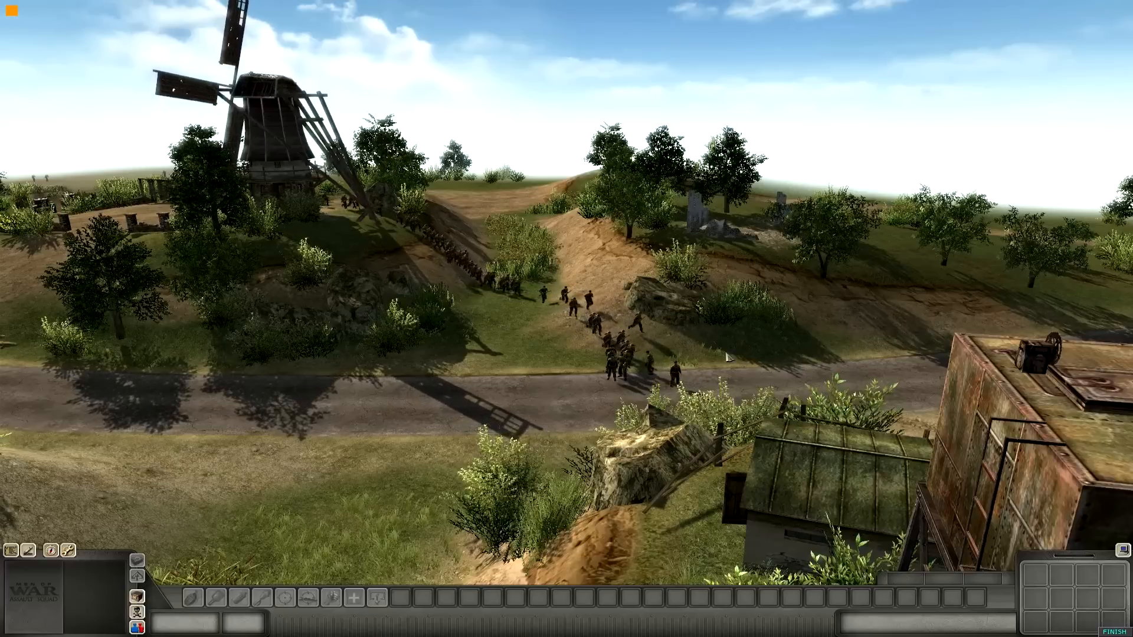
key("Right")
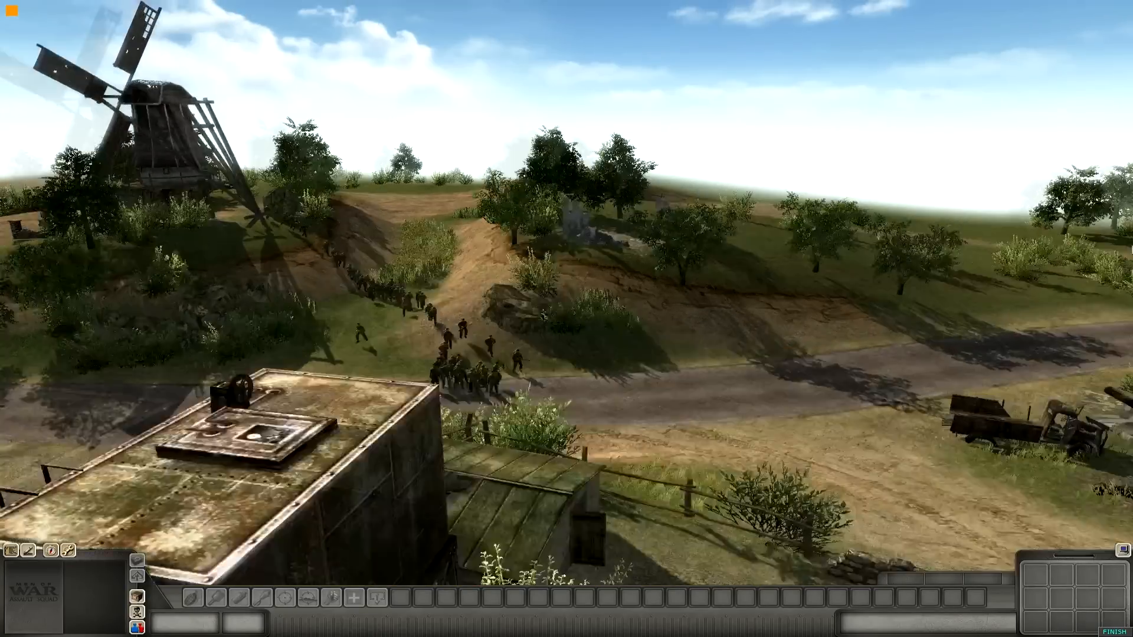
key("Down")
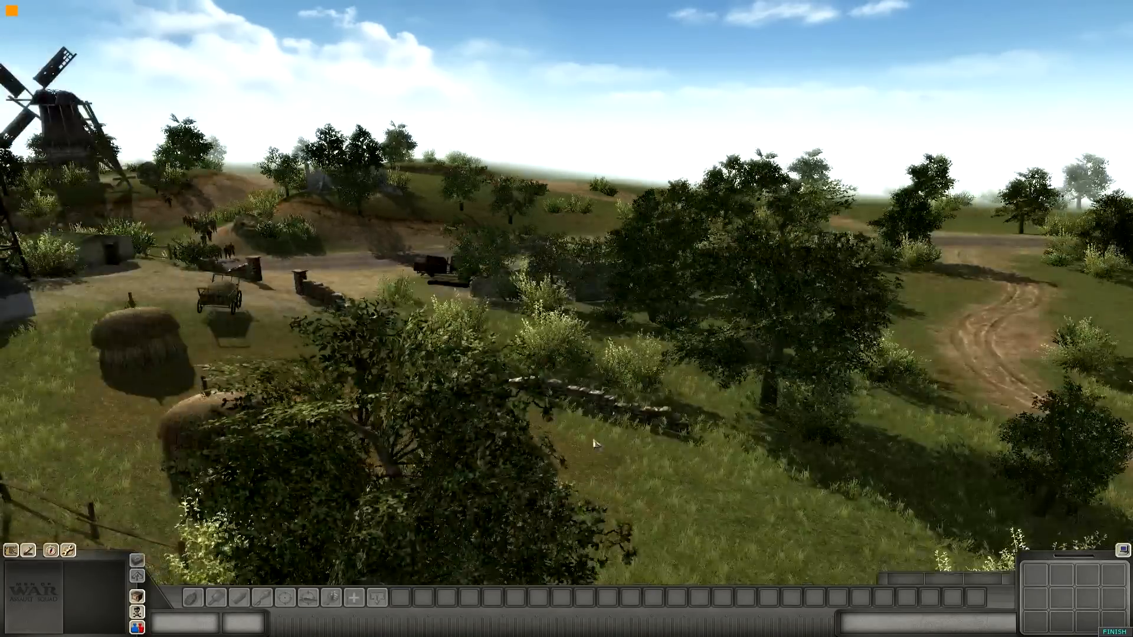
key("Down")
key("Left")
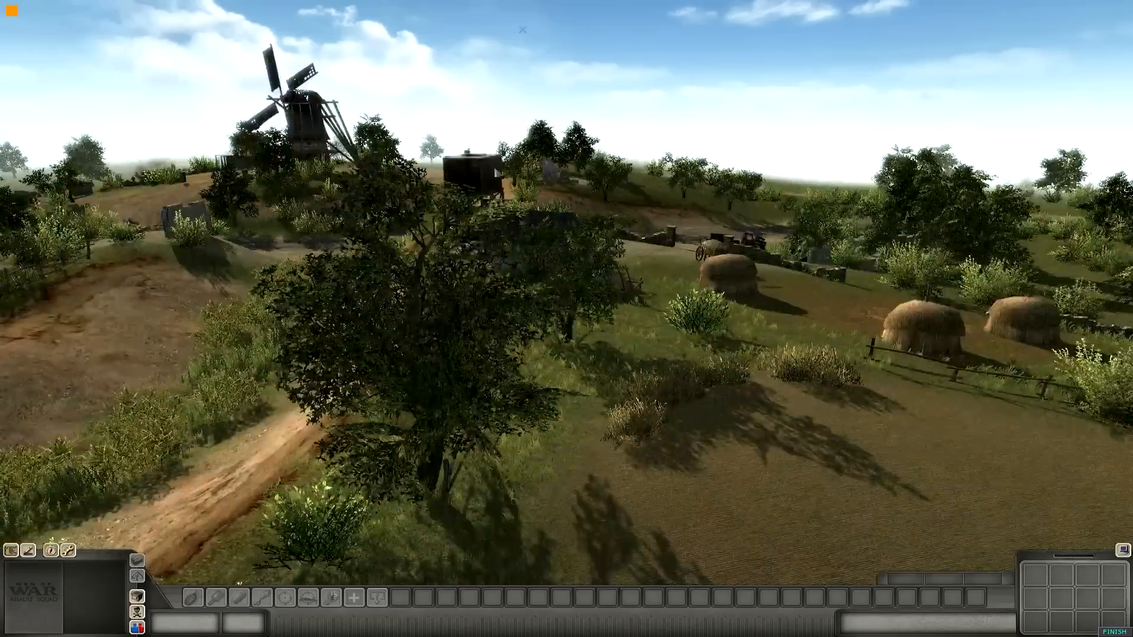
key("Up")
middle_click_drag(668, 270, 680, 405)
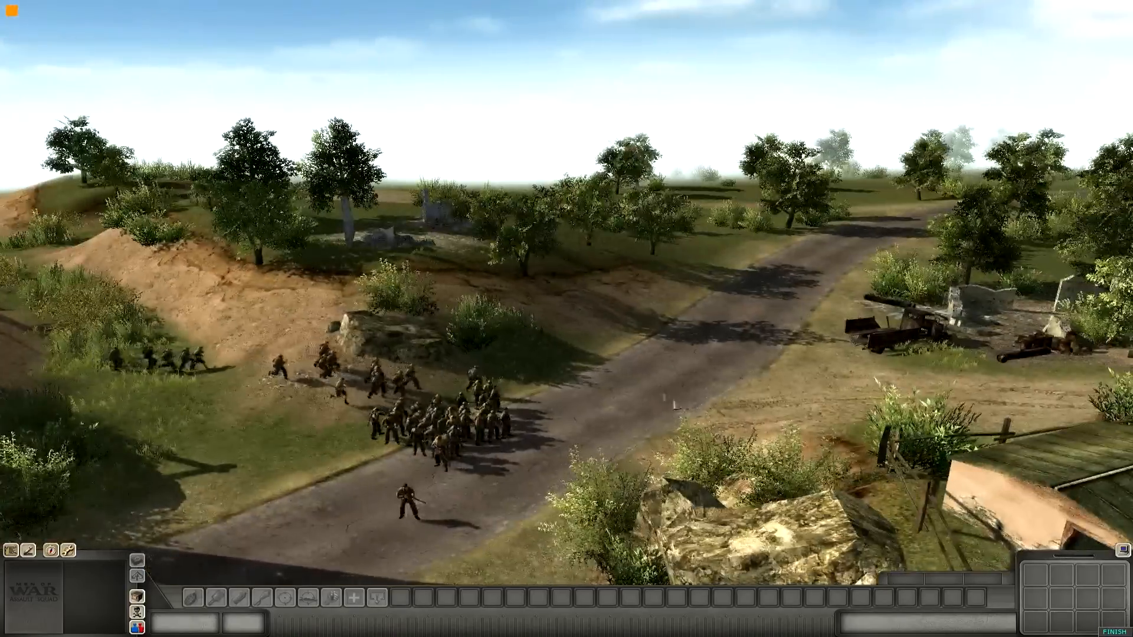
key("Down")
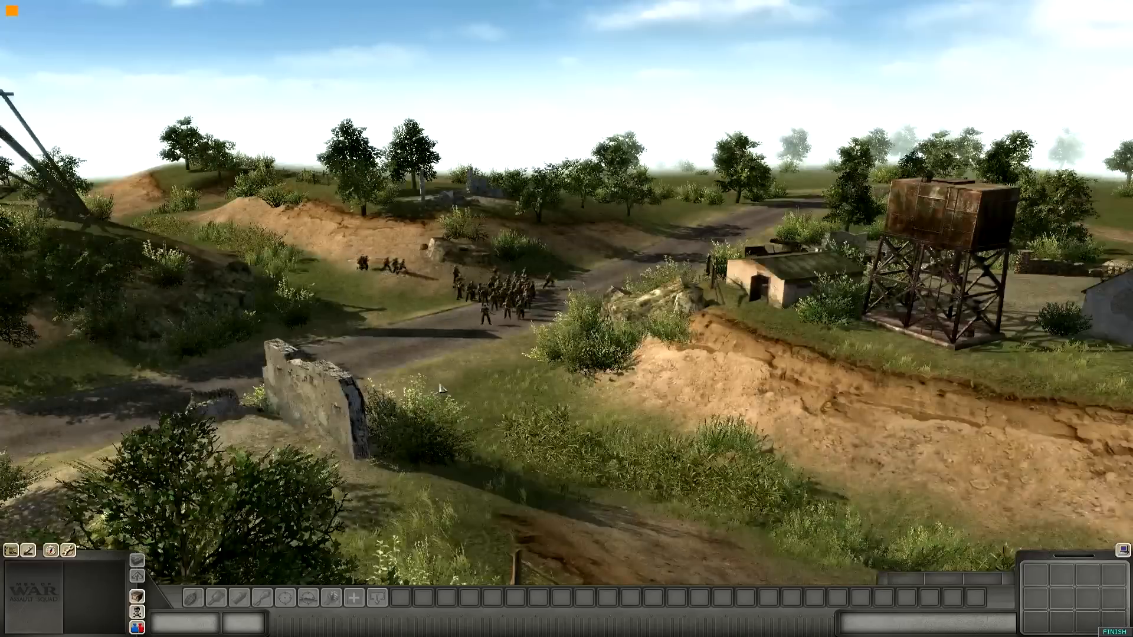
Step: Check the progress of the tanks and the trailing soldiers near the windmill and the dirt track
middle_click_drag(679, 405, 808, 396)
key("Left")
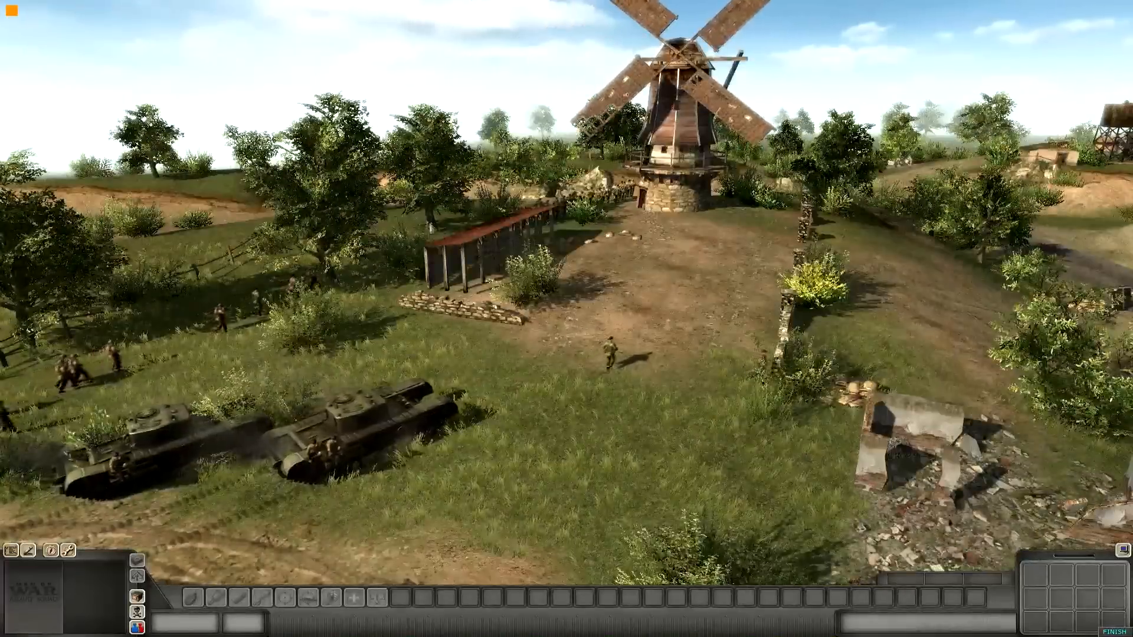
key("Left")
key("Down")
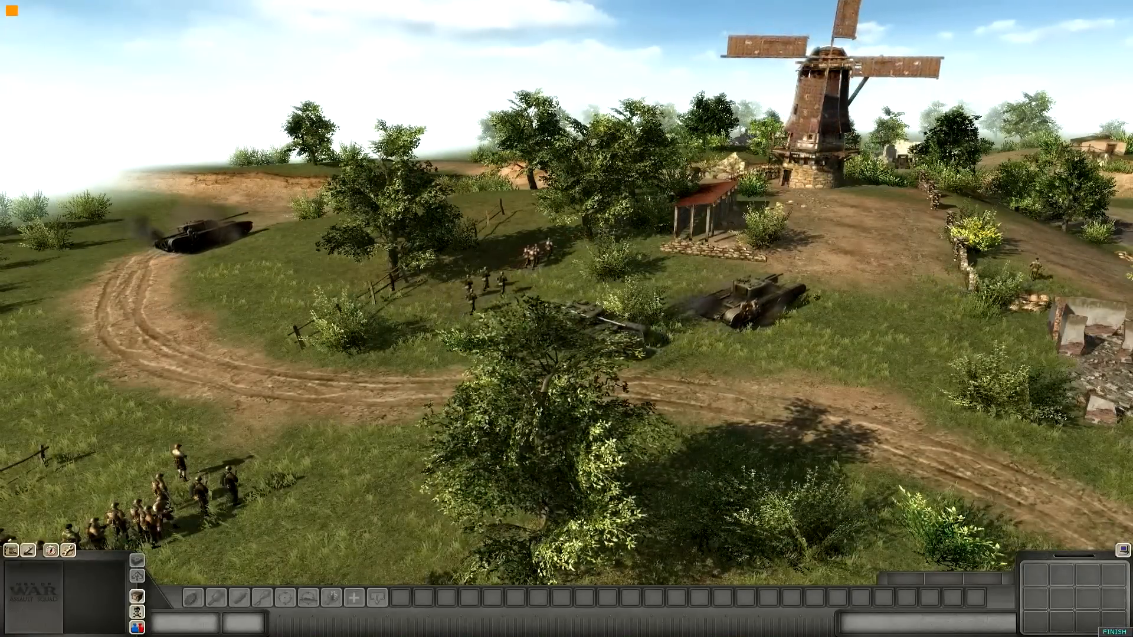
scroll(571, 463, "down", 3)
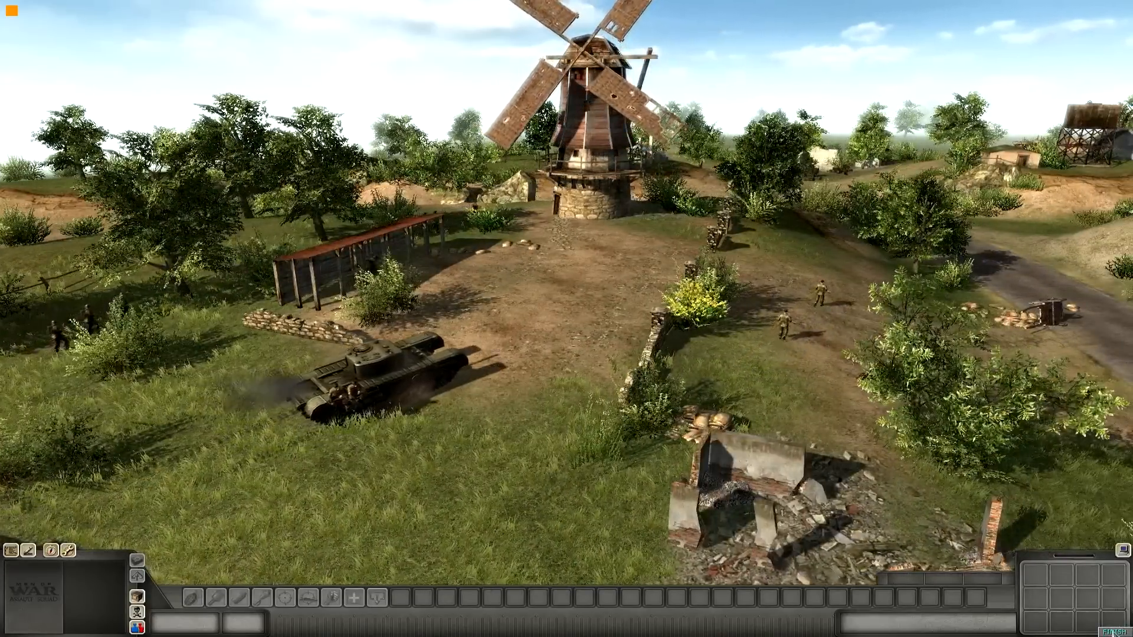
Step: Stop the test run and look over the infantry and tanks at their starting positions beside the haystacks
left_click(1113, 632)
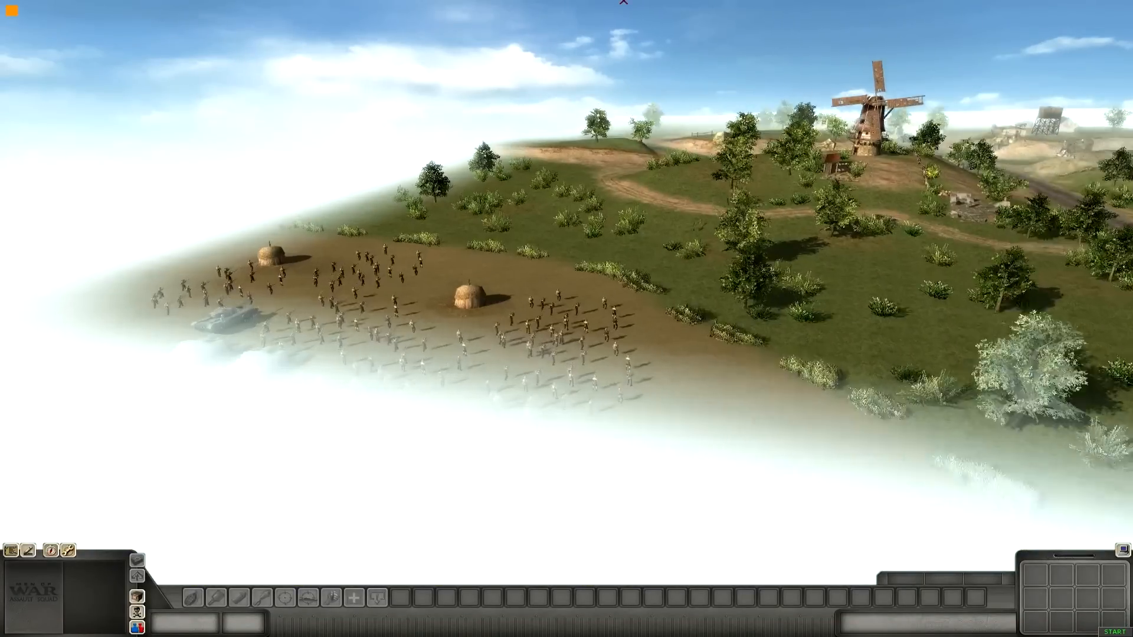
scroll(590, 195, "up", 5)
middle_click_drag(531, 239, 458, 249)
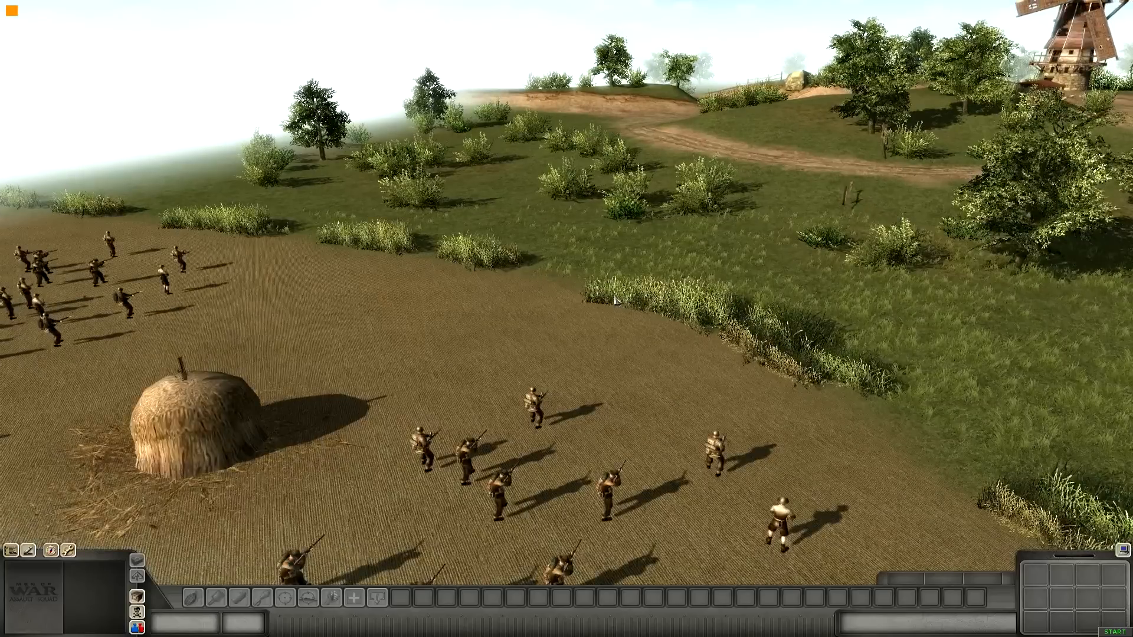
scroll(366, 319, "up", 3)
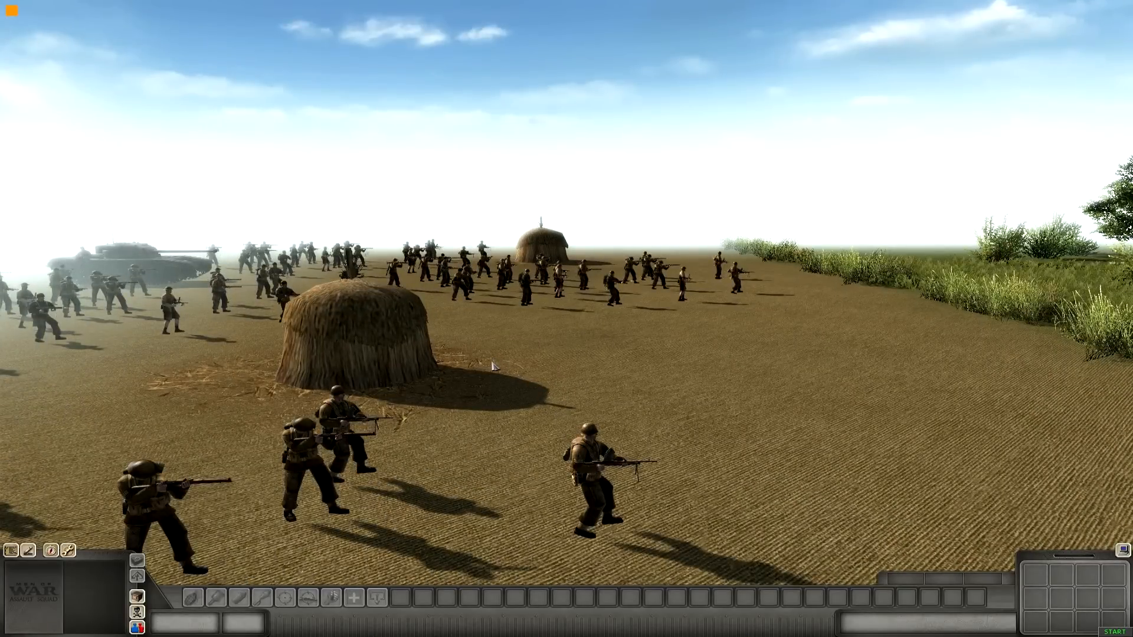
scroll(492, 366, "down", 4)
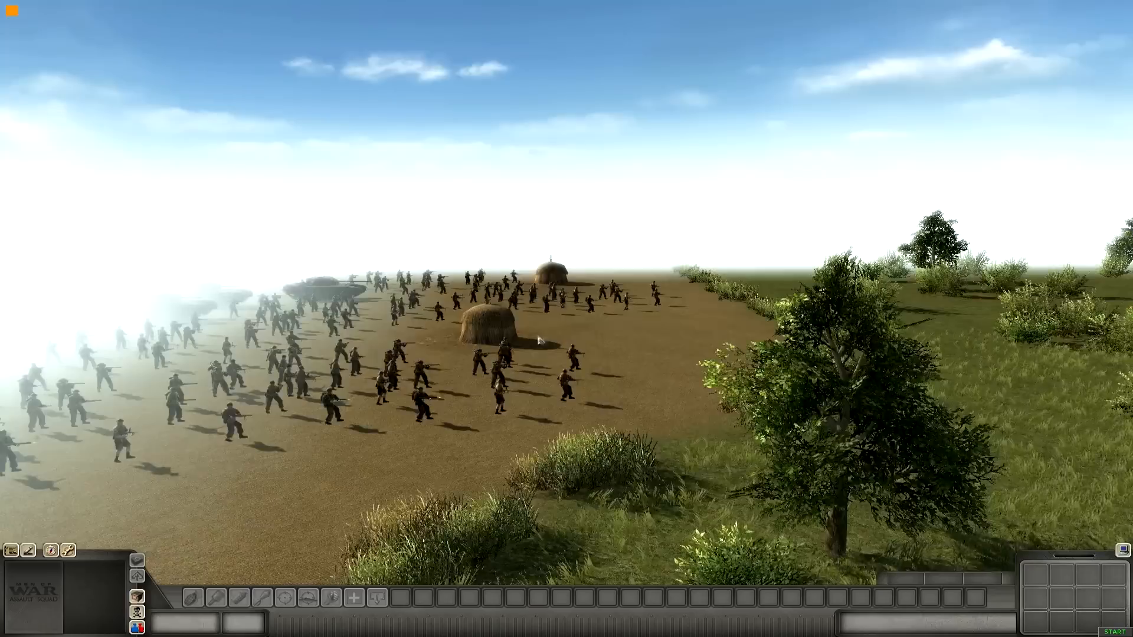
Step: Open the mission editor's entity list over the empty haystack field at the opposite end of the map
key("Right")
middle_click_drag(825, 367, 482, 216)
key("Down")
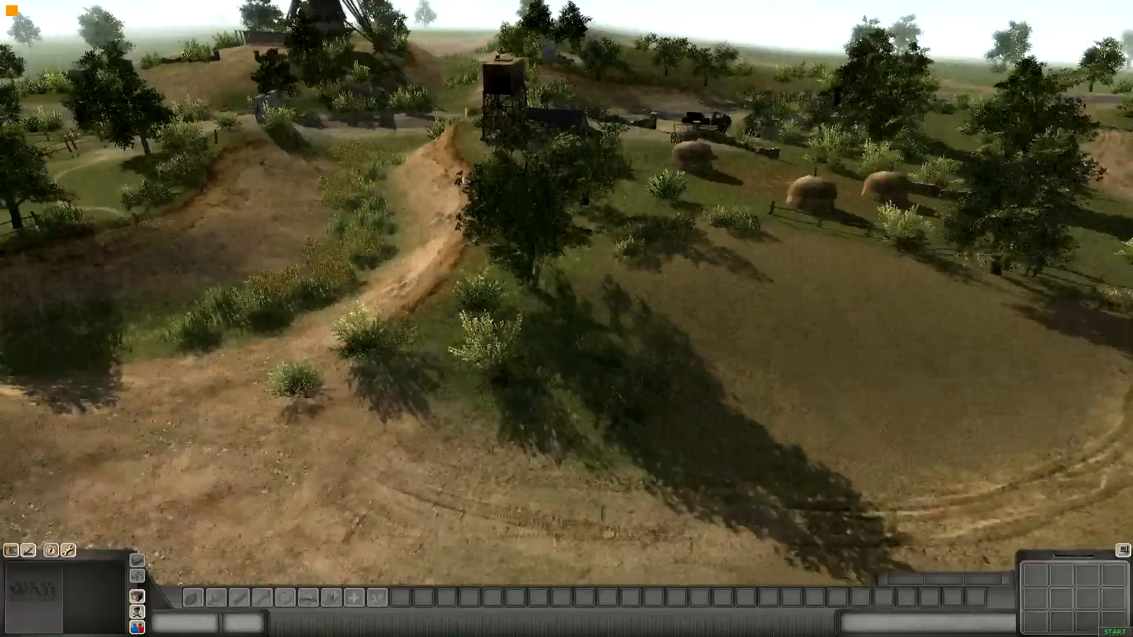
key("Right")
key("Down")
key("Right")
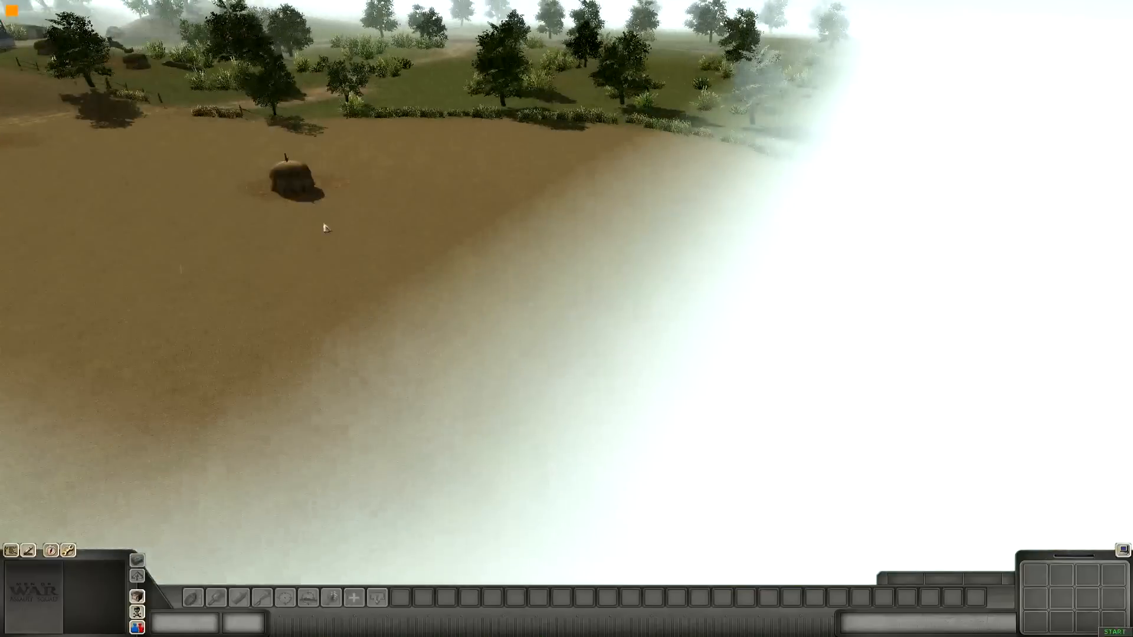
key("Left")
middle_click_drag(646, 288, 486, 278)
key("Right")
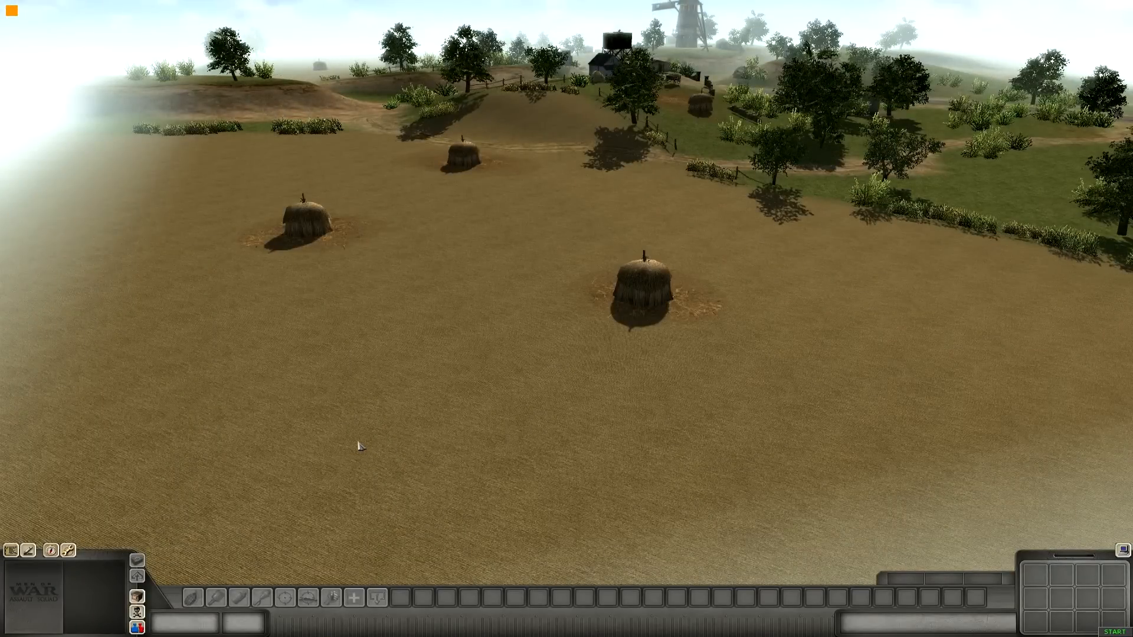
key("F3")
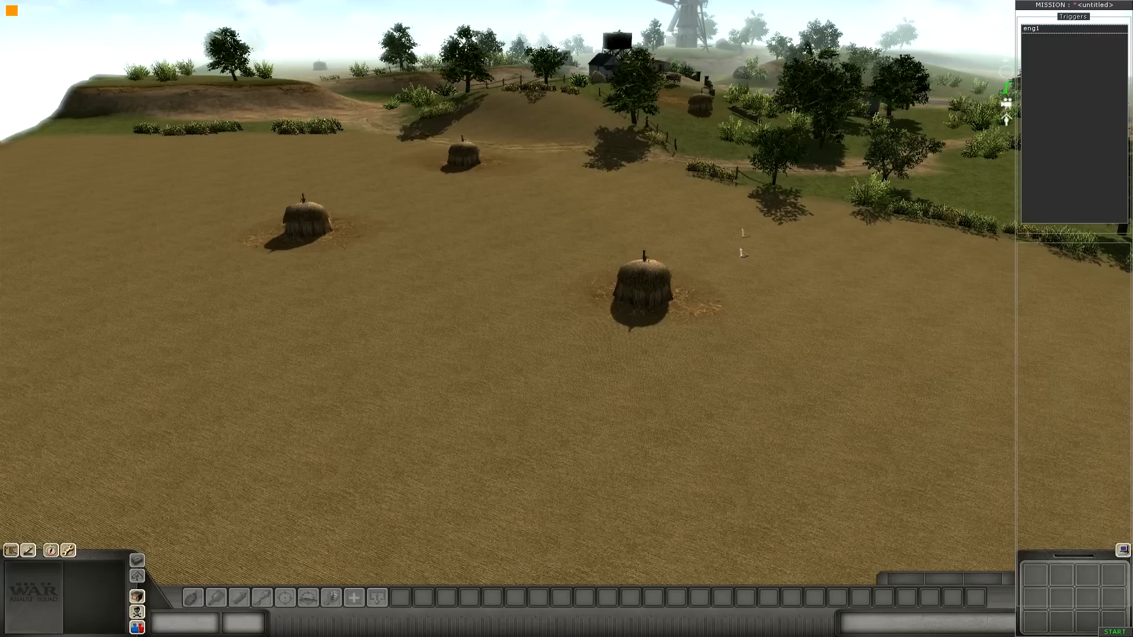
scroll(835, 241, "up", 5)
left_click(1005, 25)
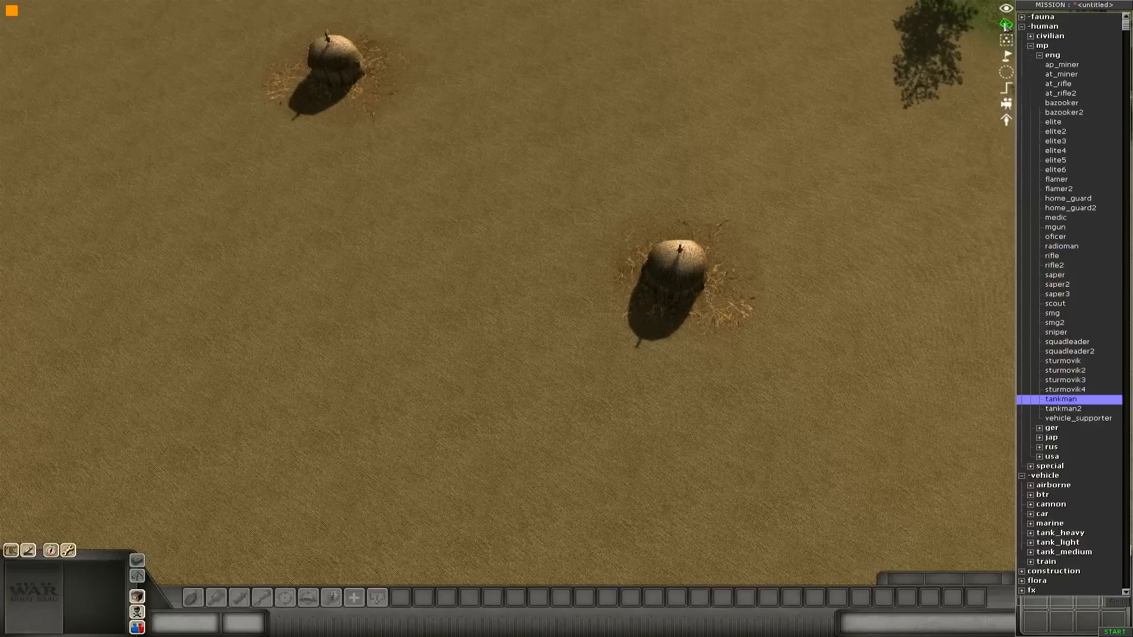
Step: Place a group of German multiplayer elite5 soldiers in the empty field beside the haystack
left_click(1030, 46)
left_click(1030, 46)
left_click(1039, 56)
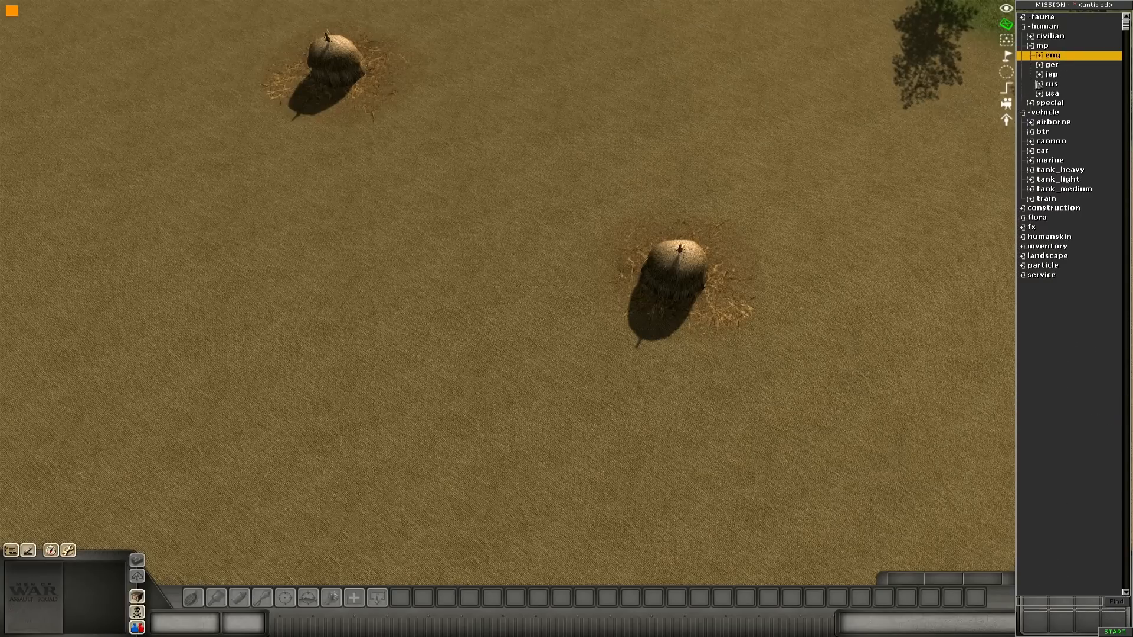
left_click(1039, 65)
left_click(1049, 170)
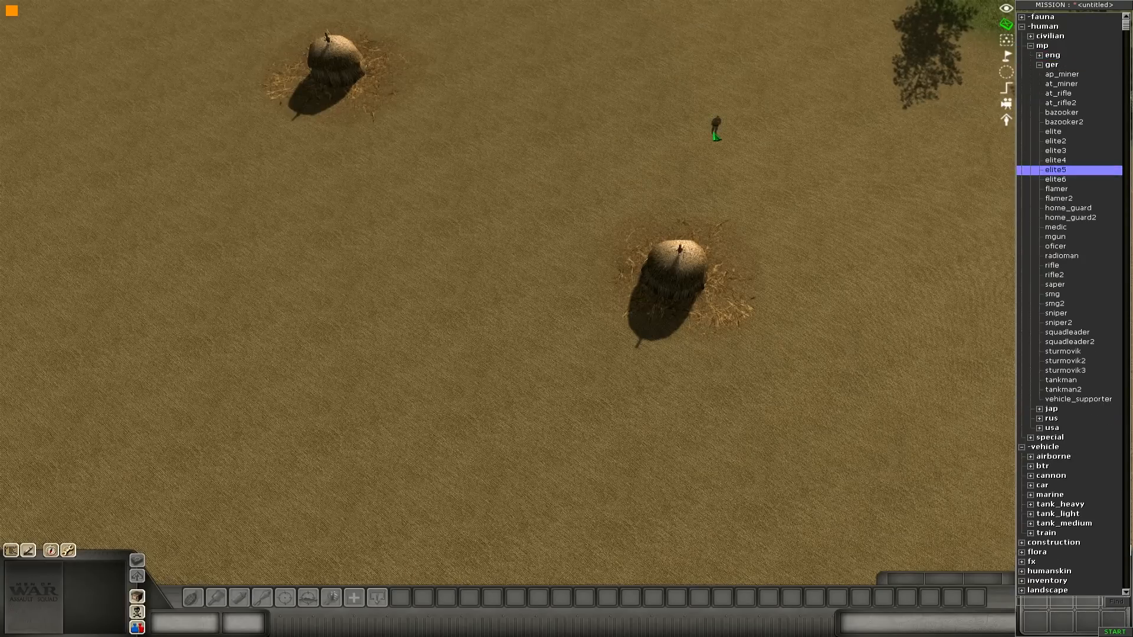
Step: Add German medic, radioman and smg soldiers to the group beside the haystack
left_click(1048, 227)
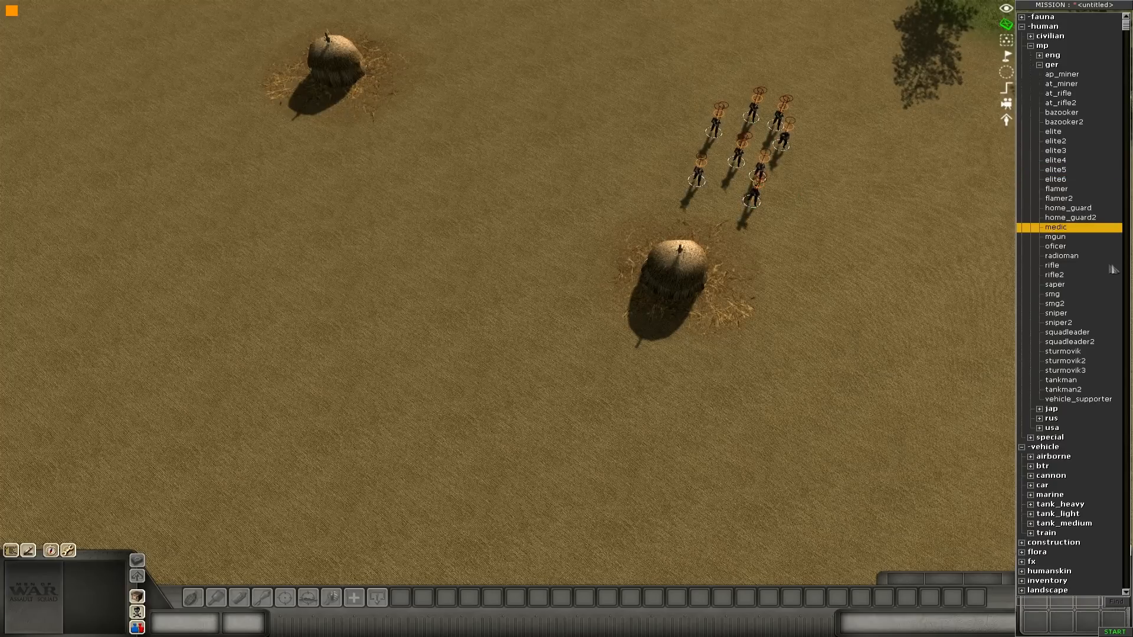
left_click(1057, 256)
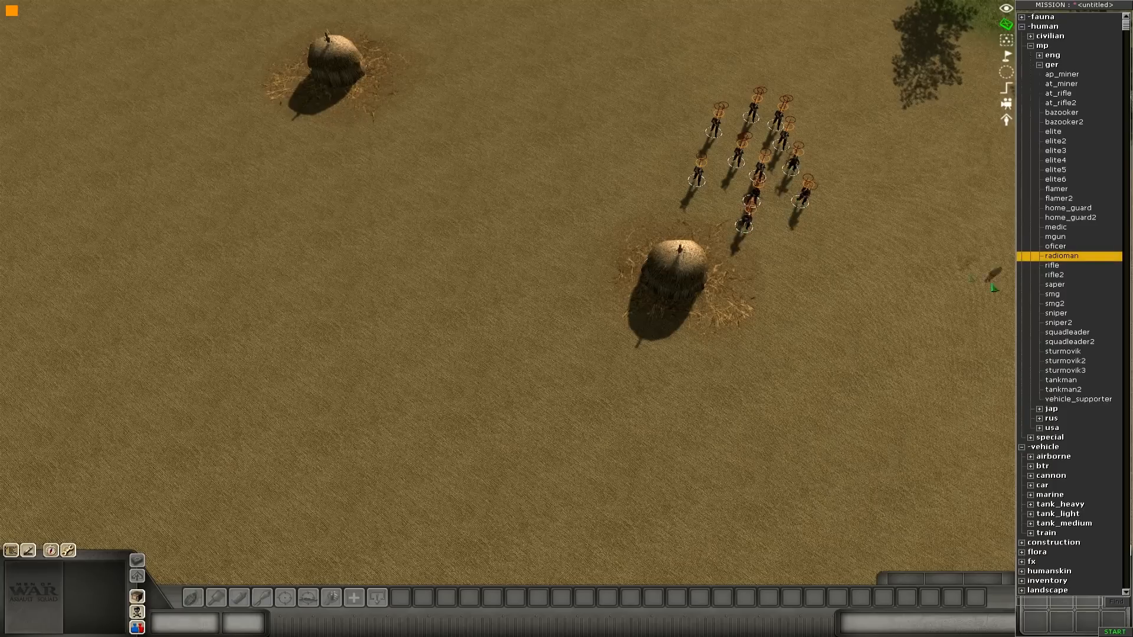
left_click(1053, 296)
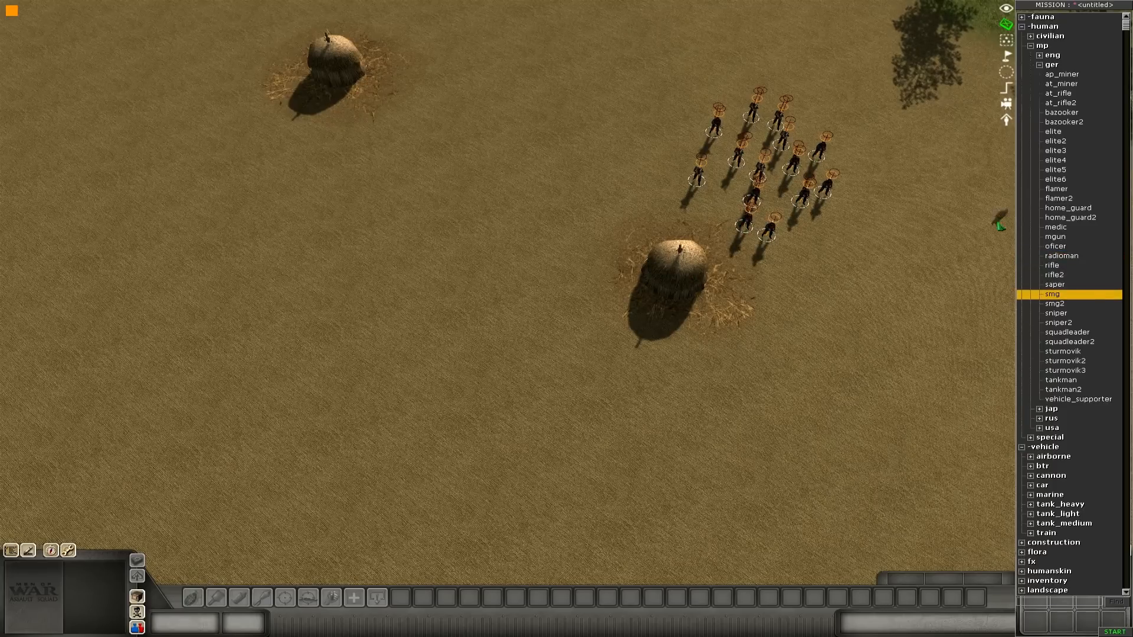
Step: Add three German bazooker soldiers and three German snipers around the edges of the group
left_click(1060, 112)
left_click(680, 114)
left_click(652, 149)
left_click(643, 176)
left_click(1057, 313)
left_click(702, 234)
left_click(740, 273)
left_click(788, 273)
Step: Add two German oficer units to the group beside the haystack
middle_click_drag(794, 265, 846, 206)
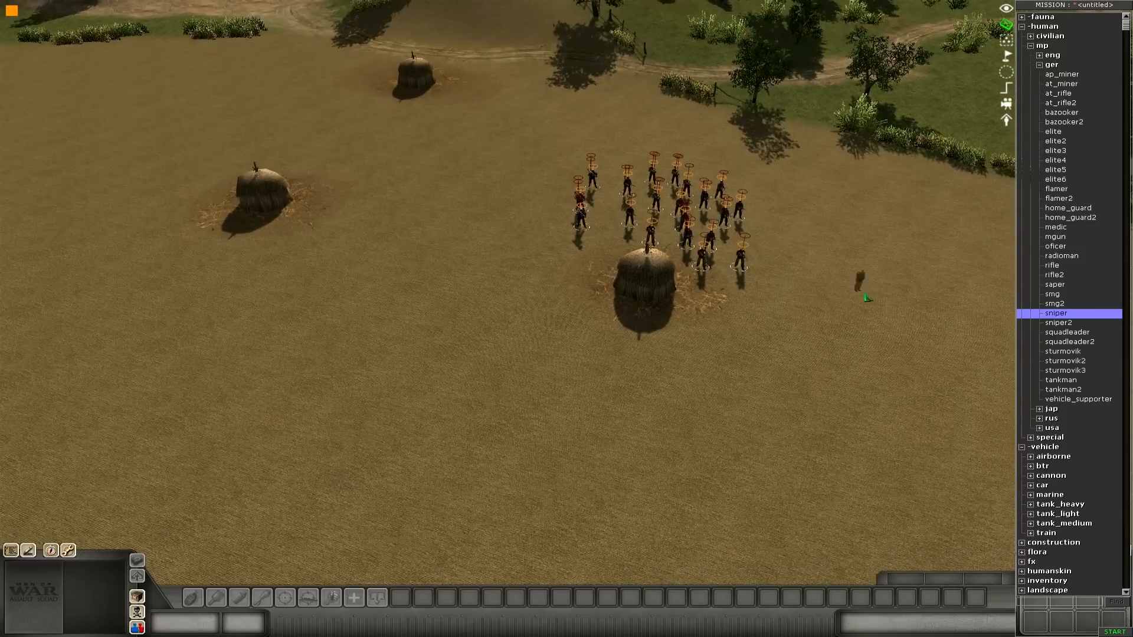
left_click(1056, 248)
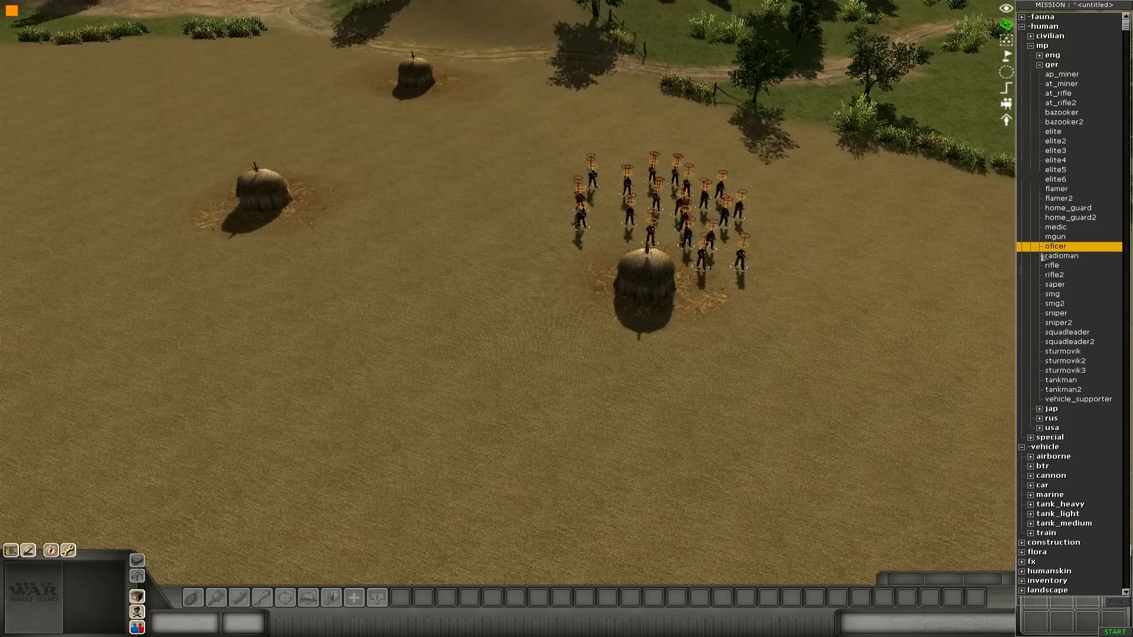
left_click(578, 367)
left_click(613, 353)
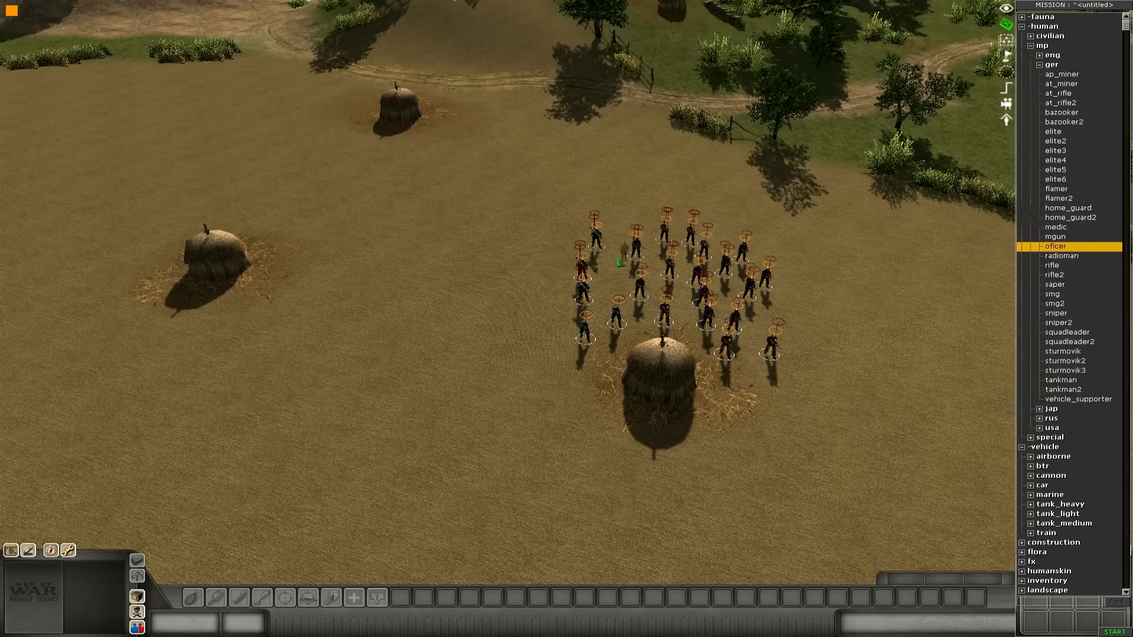
Step: Select all the German soldiers and assign them to player 2
left_click_drag(527, 196, 878, 429)
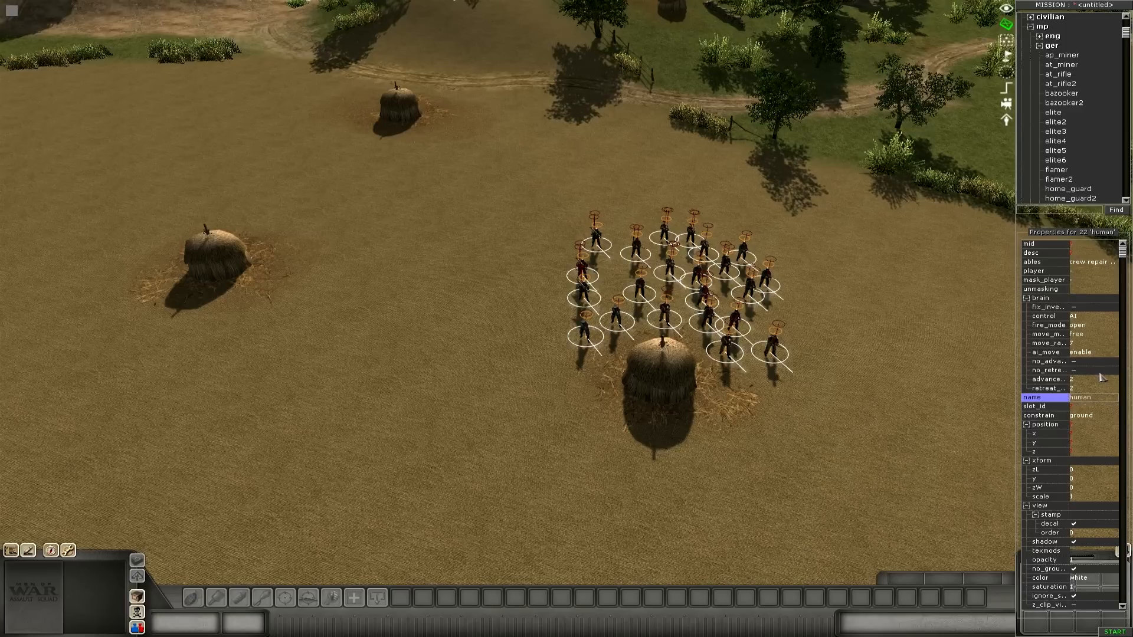
left_click(1093, 271)
left_click(1114, 272)
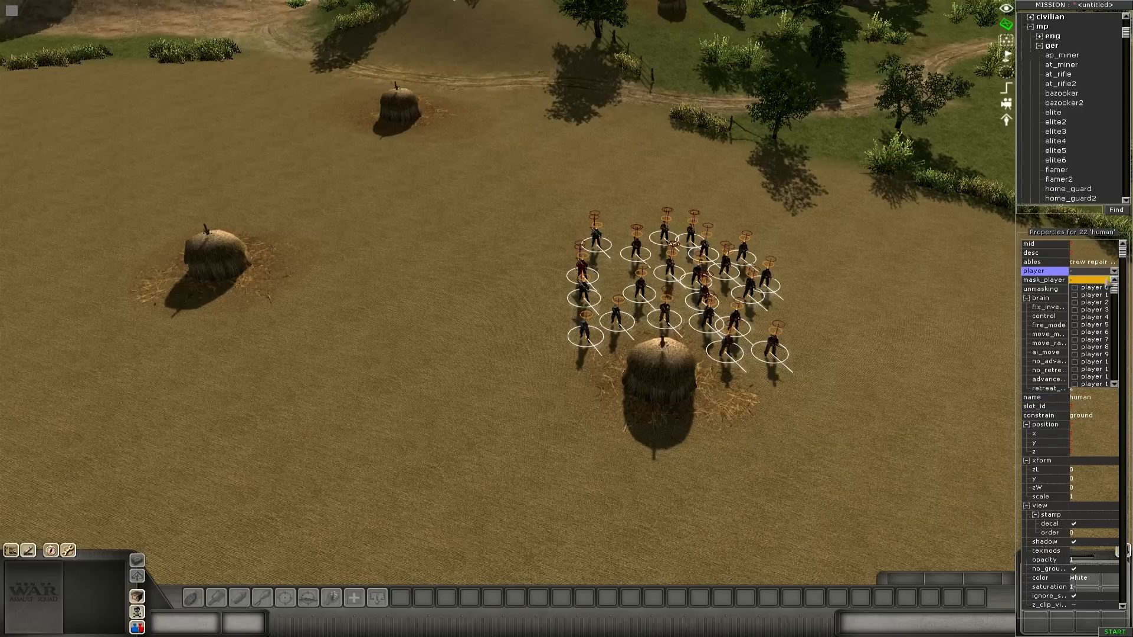
left_click(1091, 302)
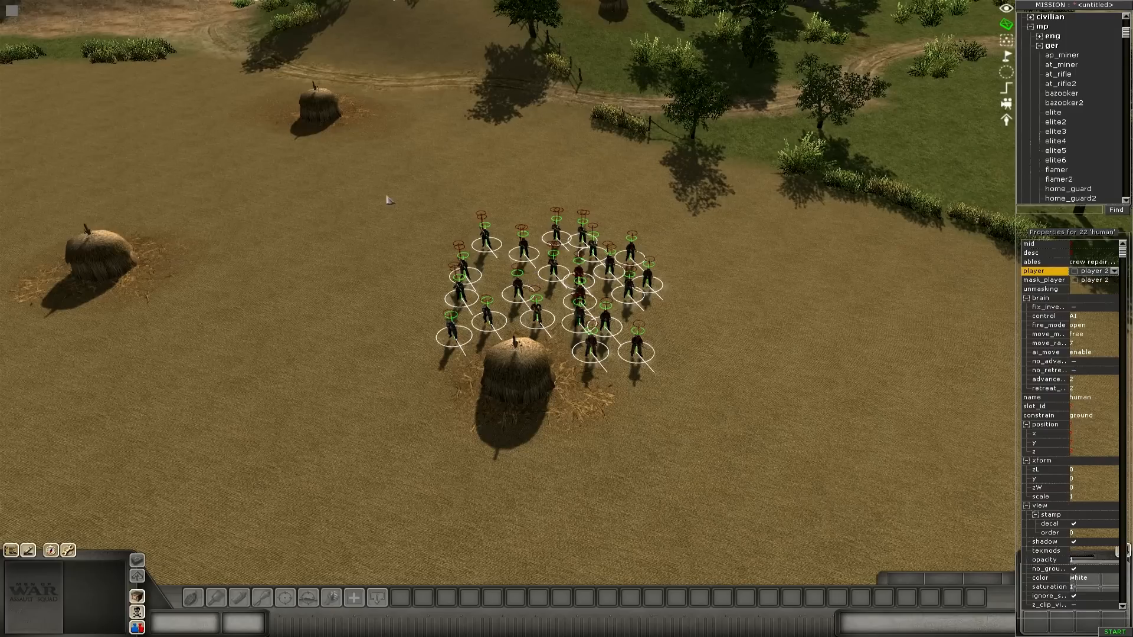
Step: Copy the whole German group and paste five copies of it across the haystack field
left_click_drag(379, 171, 717, 419)
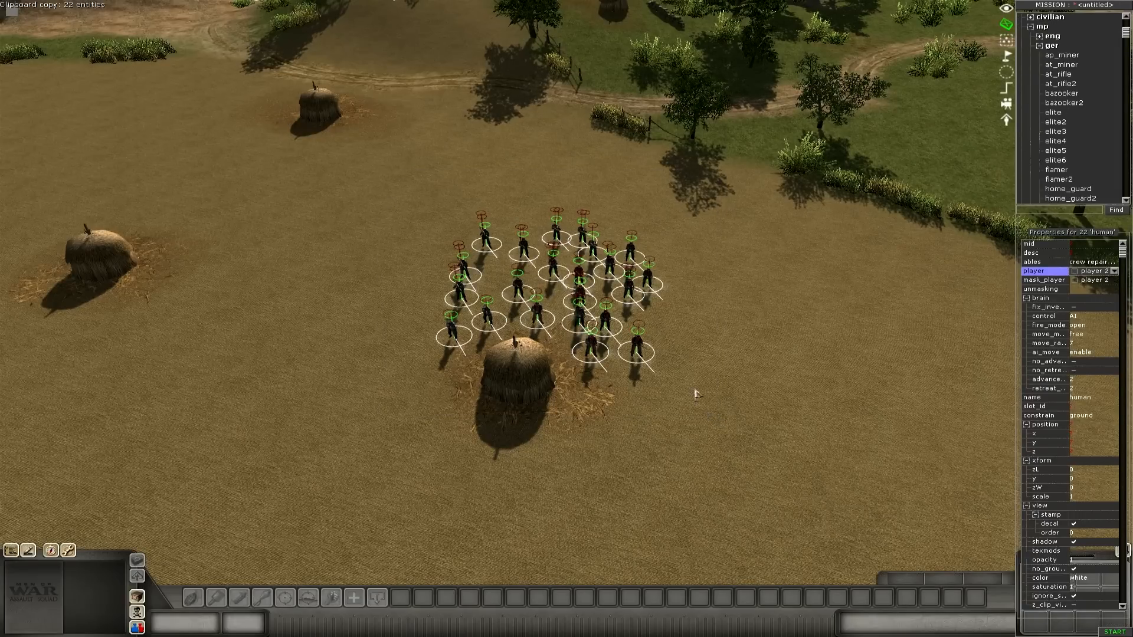
middle_click_drag(563, 344, 629, 317)
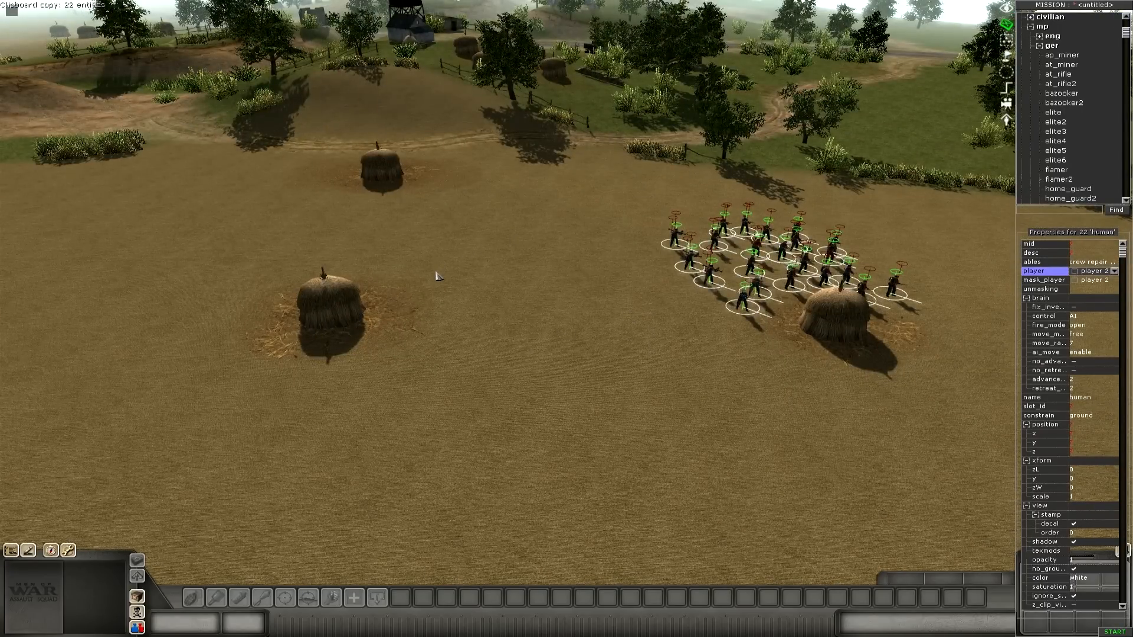
key("ctrl+v")
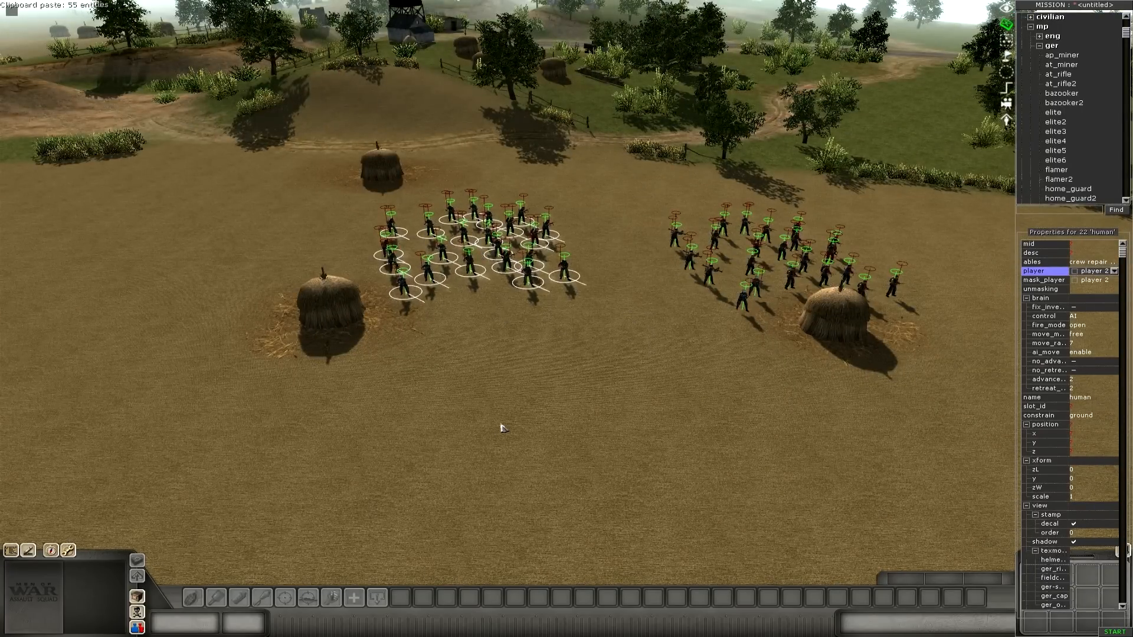
key("ctrl+v")
key("ctrl+v")
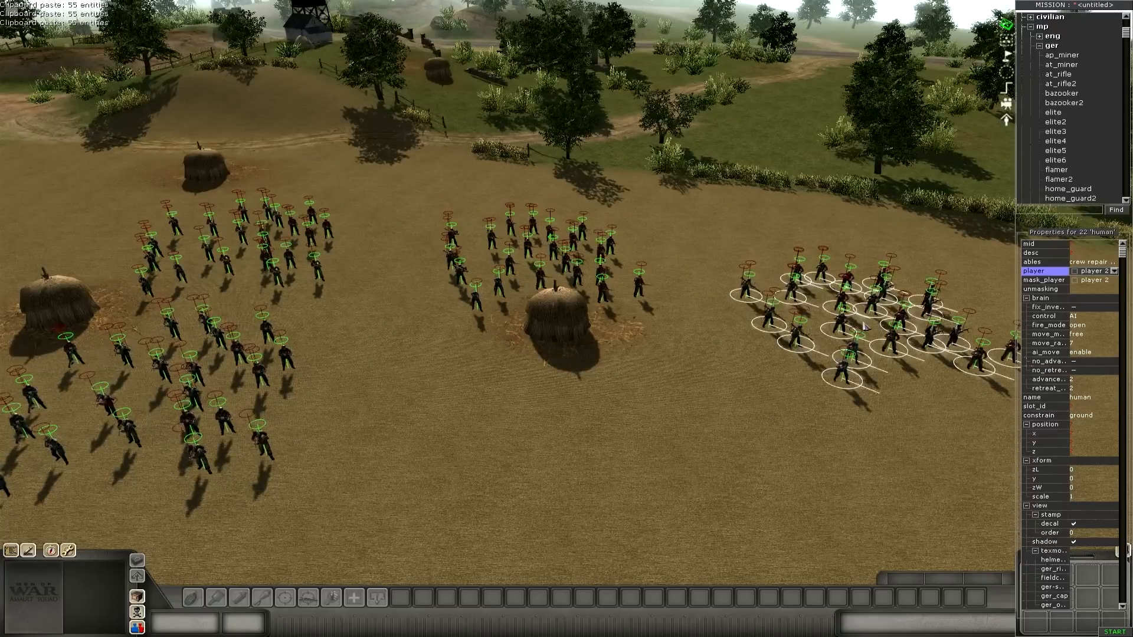
key("ctrl+v")
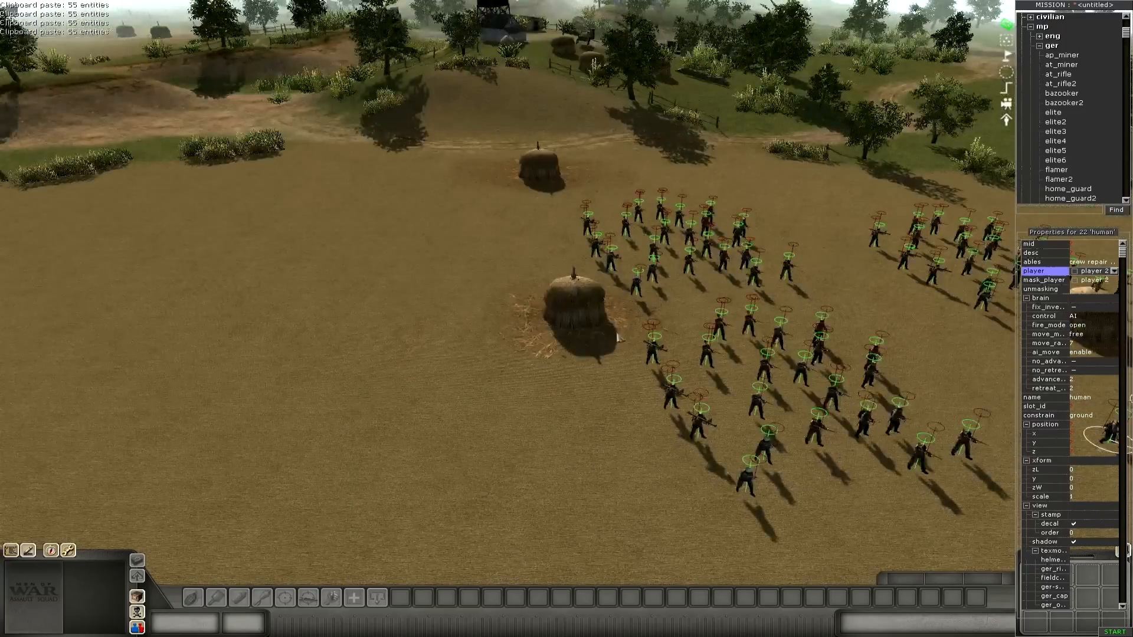
key("ctrl+v")
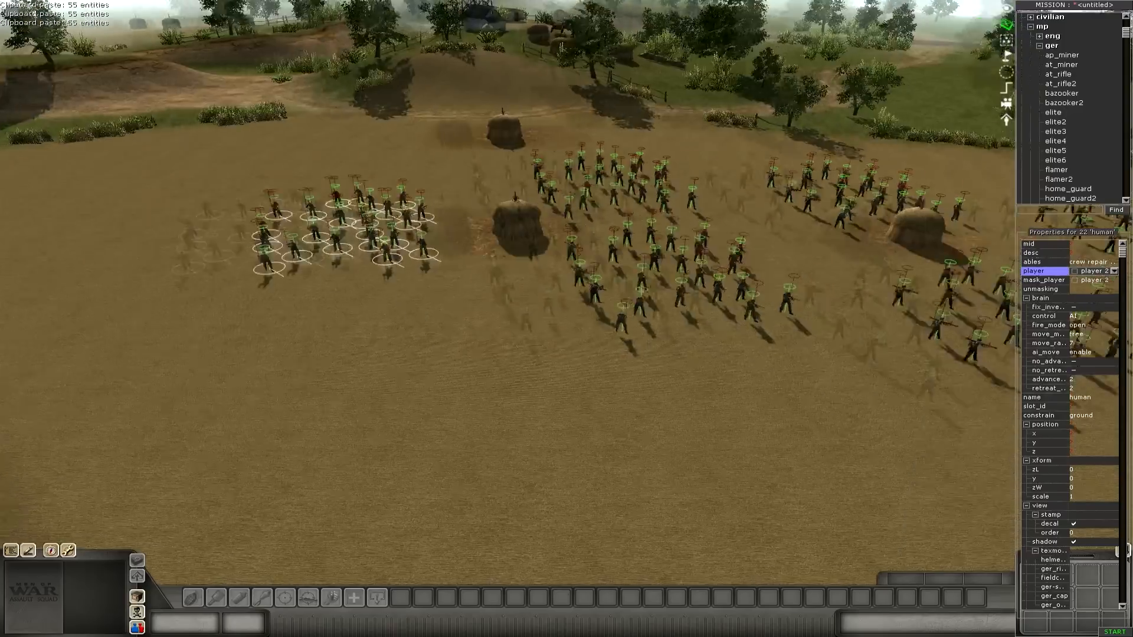
Step: Place a jagdtiger from the tank_heavy vehicles in the open field beside the German infantry, and switch to map editing
key("Up")
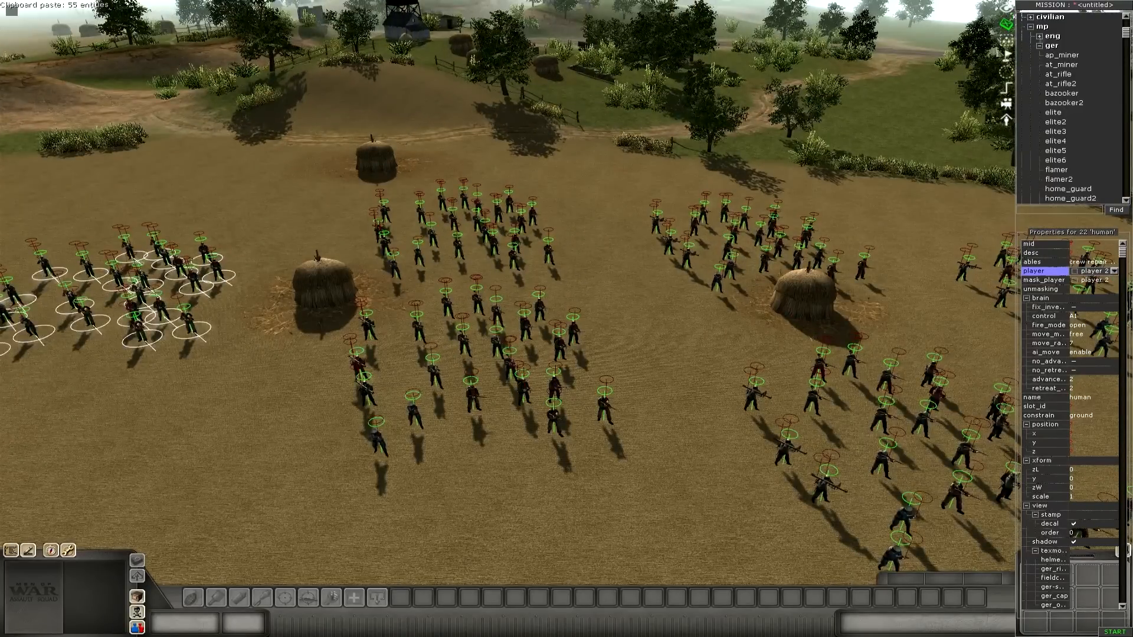
key("Up")
left_click(1031, 26)
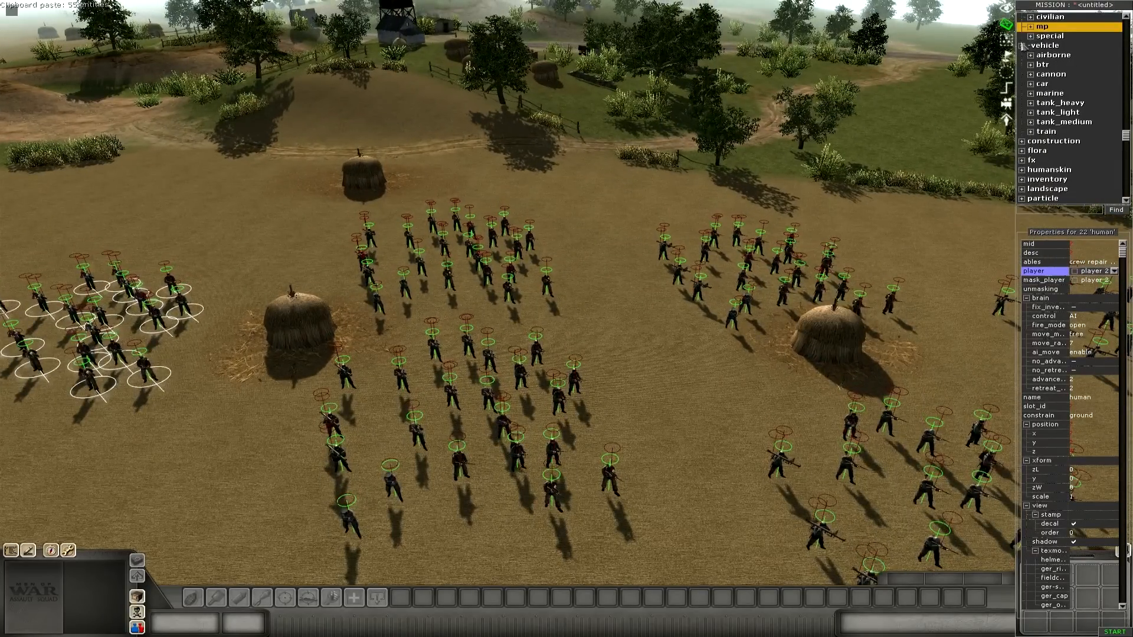
left_click(1023, 45)
left_click(1022, 65)
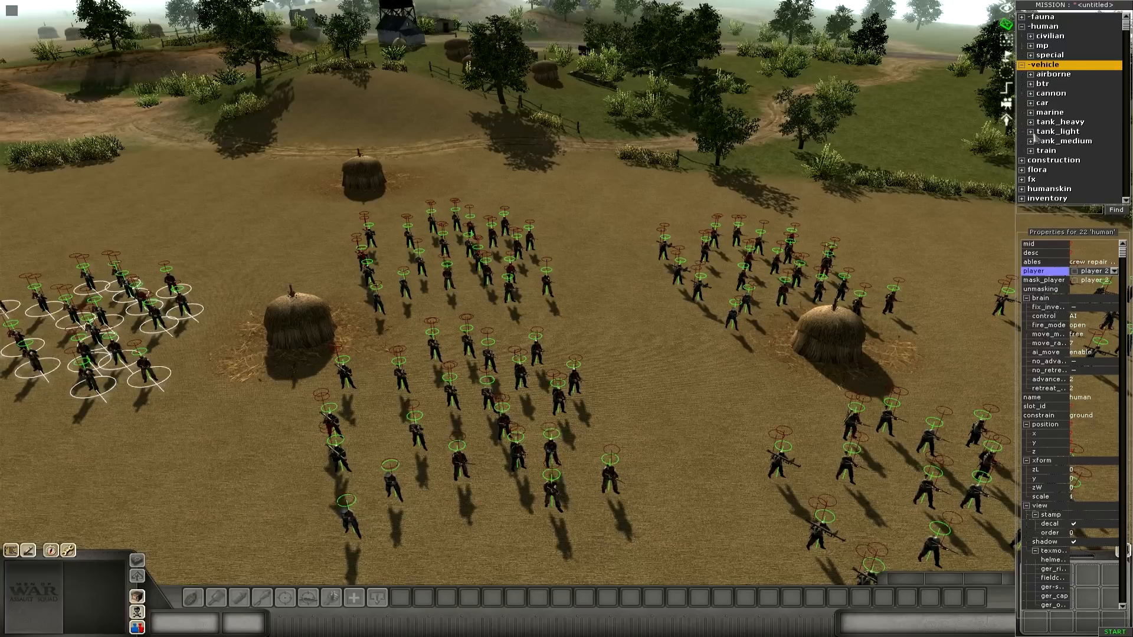
double_click(1046, 122)
scroll(1048, 123, "down", 6)
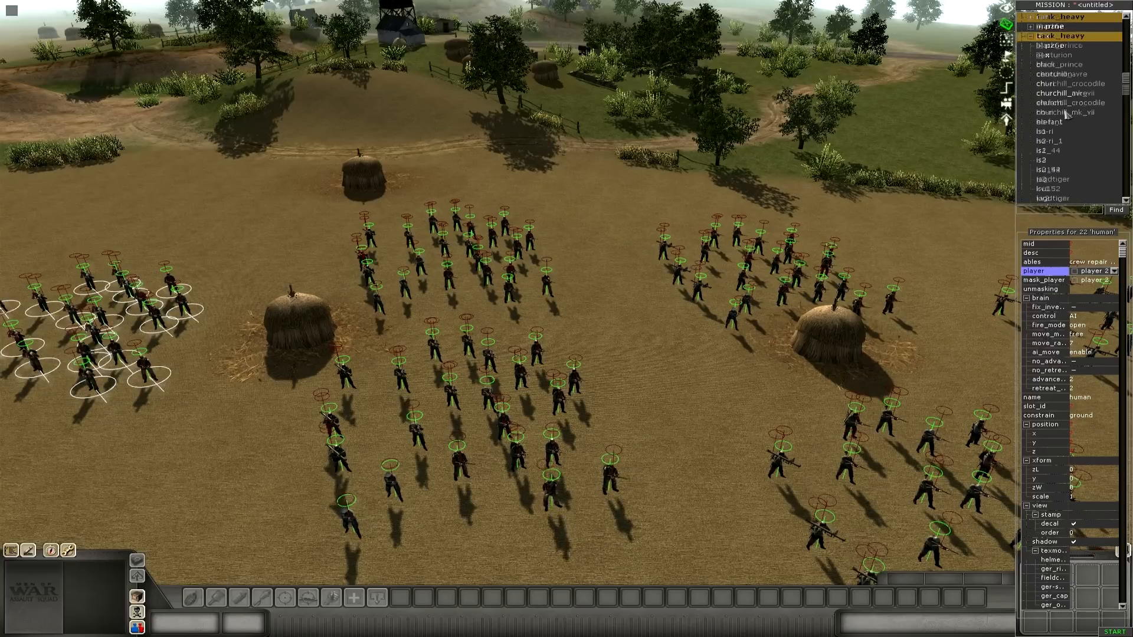
scroll(1067, 127, "down", 2)
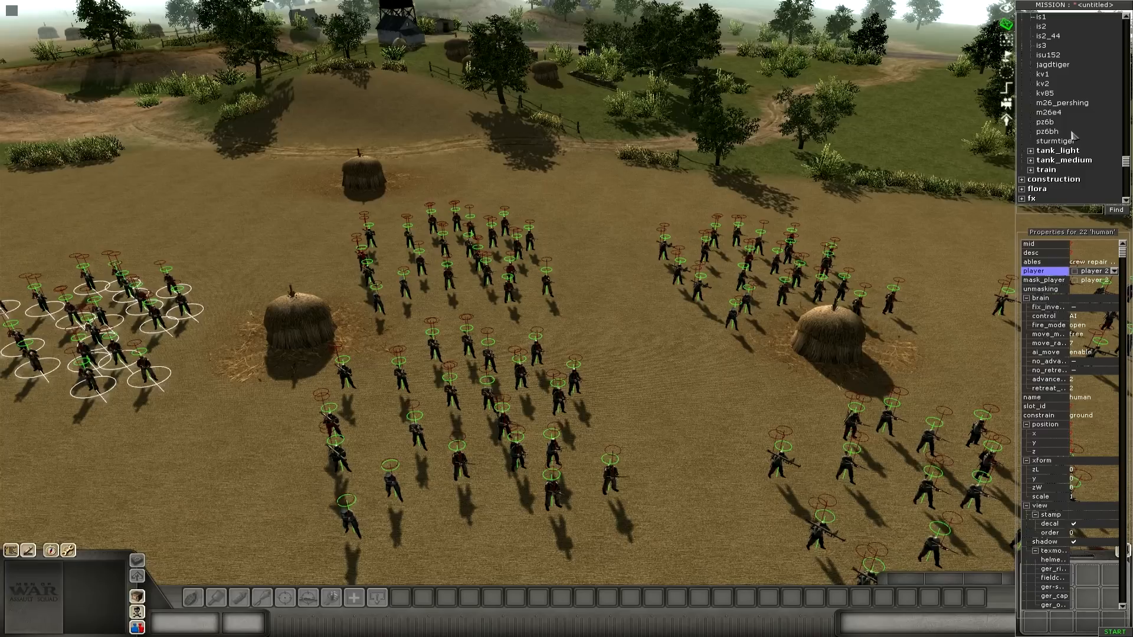
left_click(1053, 65)
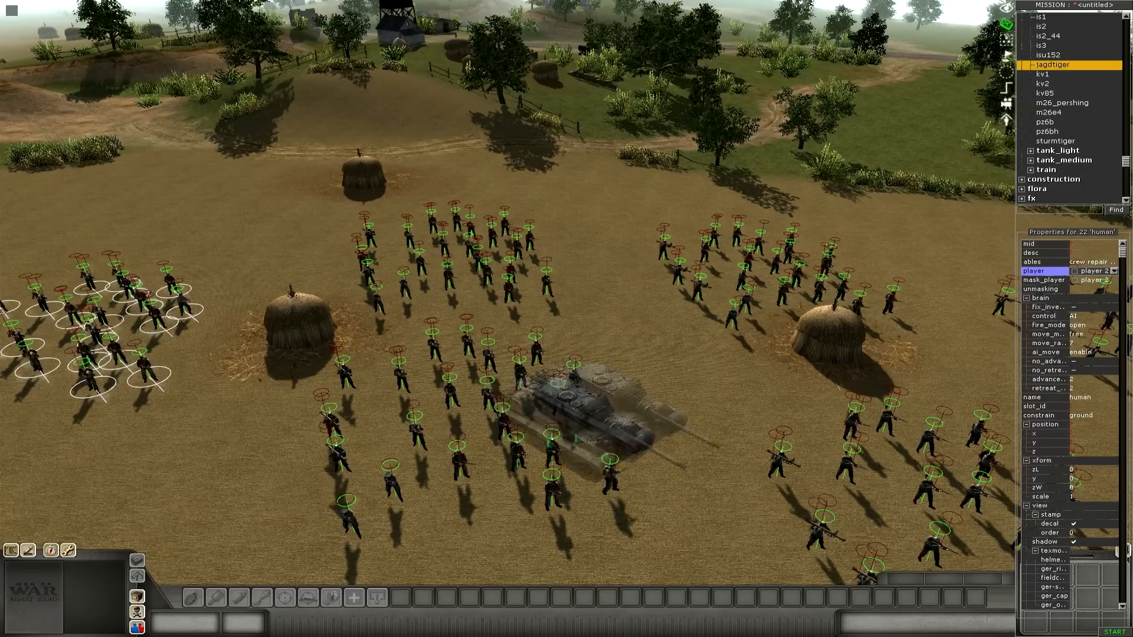
scroll(124, 519, "down", 2)
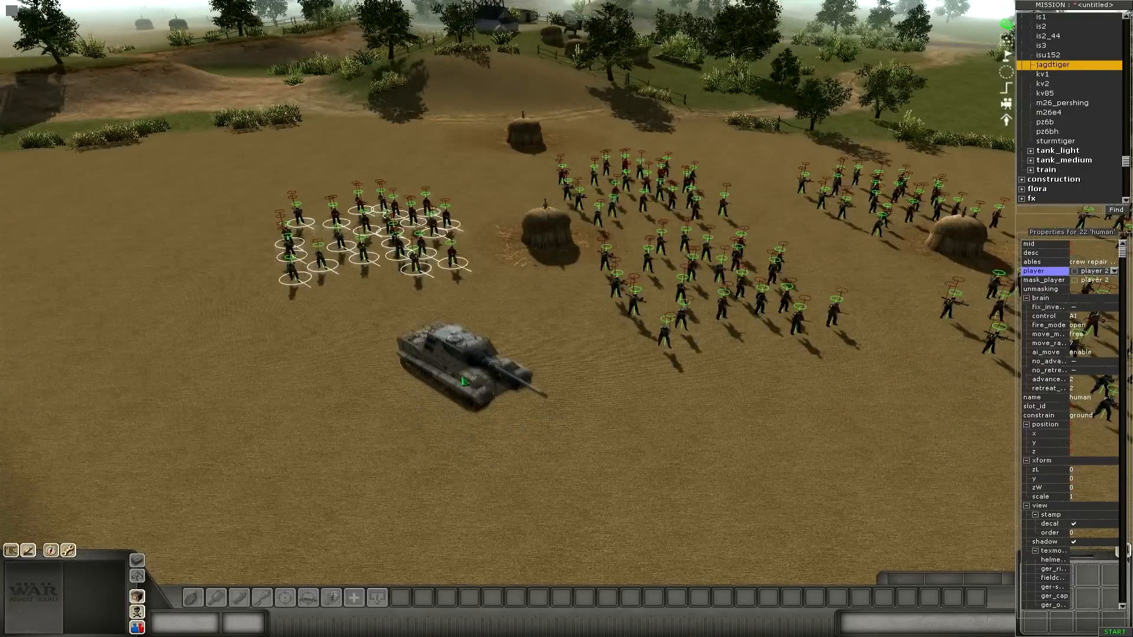
left_click(442, 360)
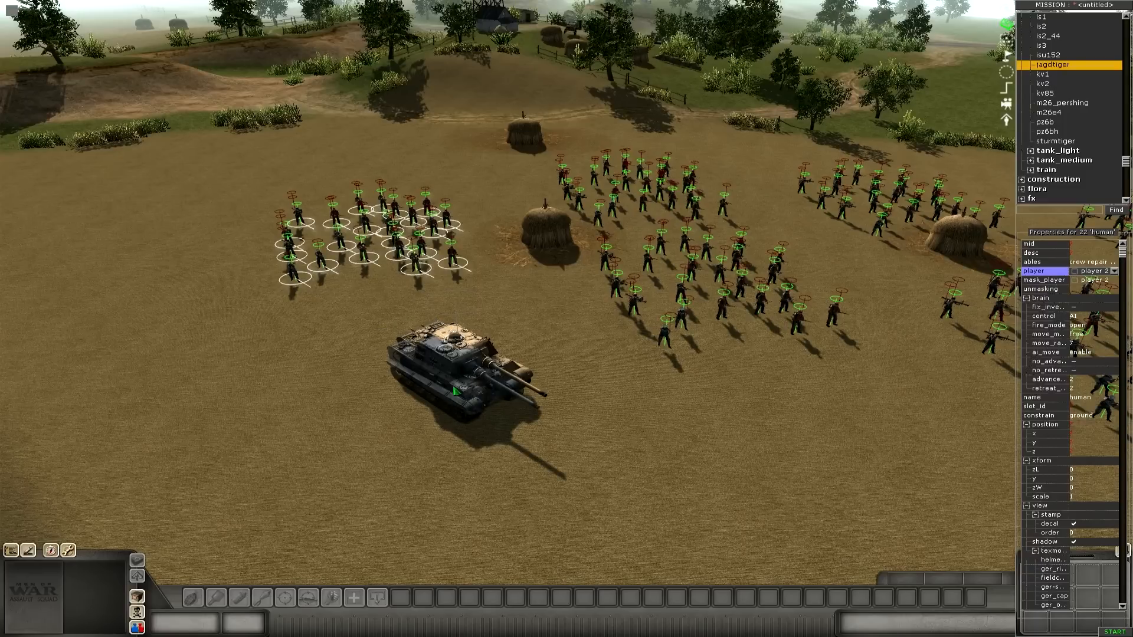
key("F1")
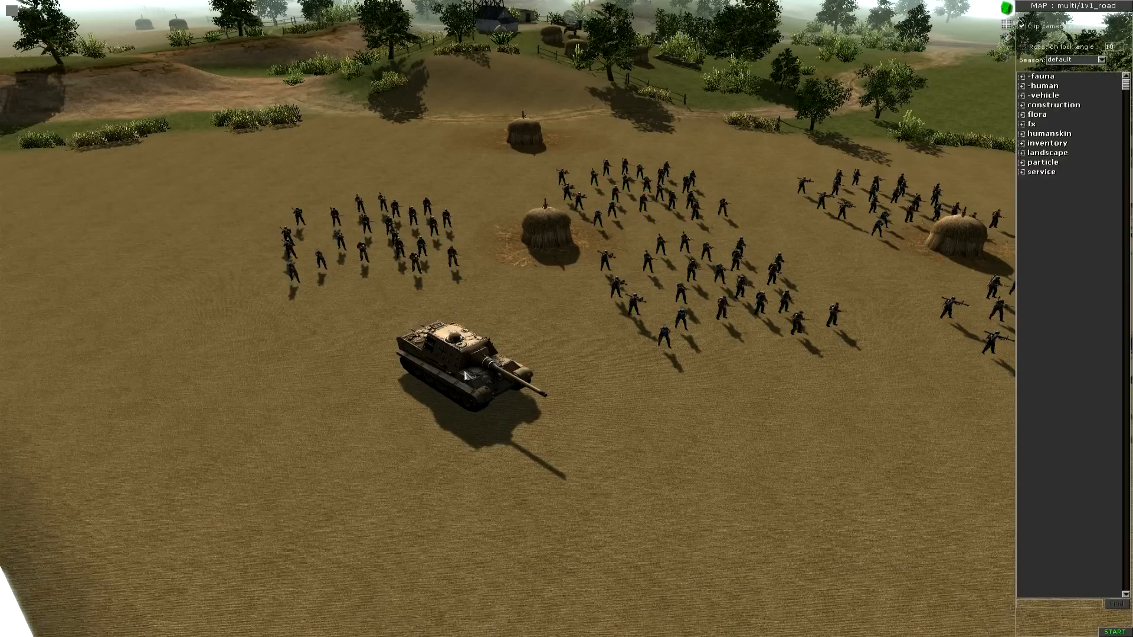
Step: Return to mission editing and rotate the jagdtiger so its gun faces the German infantry groups around the haystacks
key("F1")
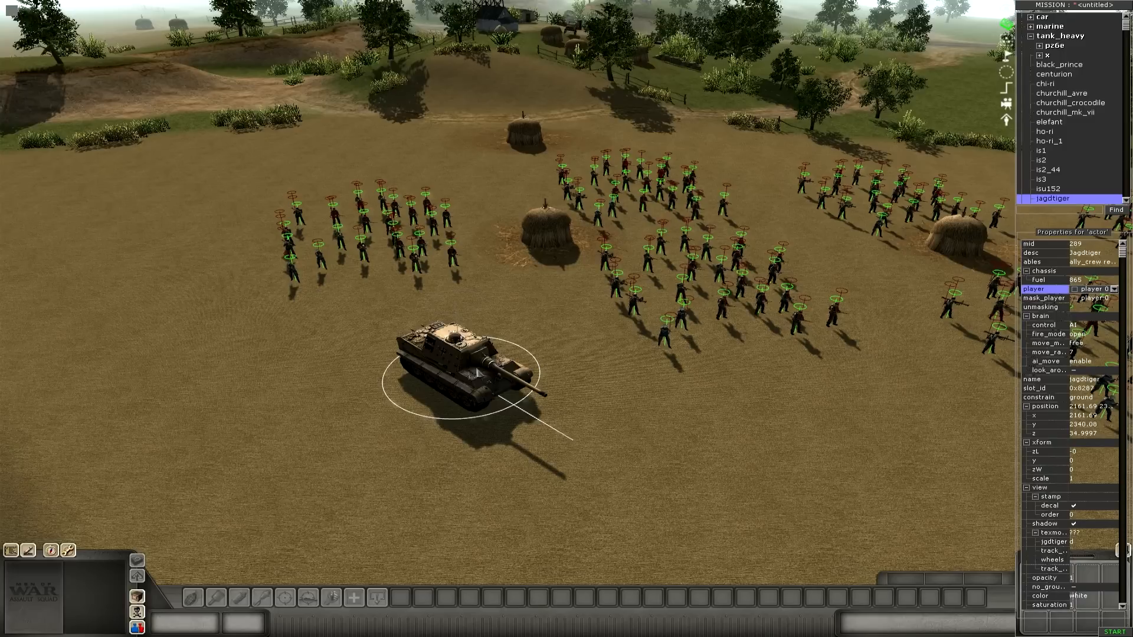
right_click_drag(512, 367, 515, 366)
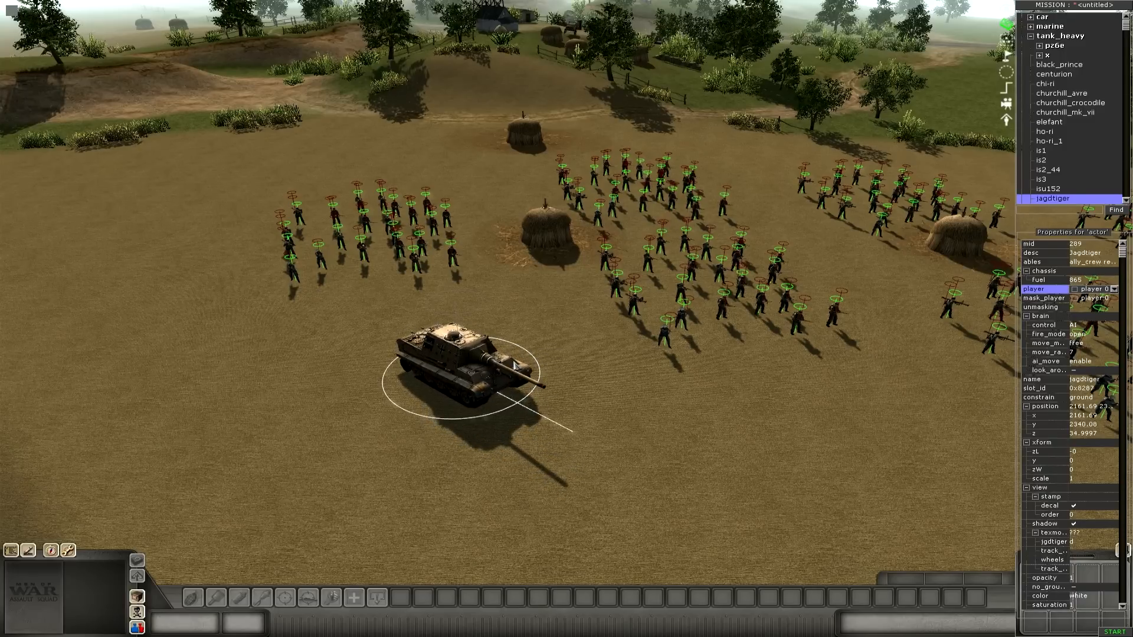
right_click_drag(528, 365, 371, 349)
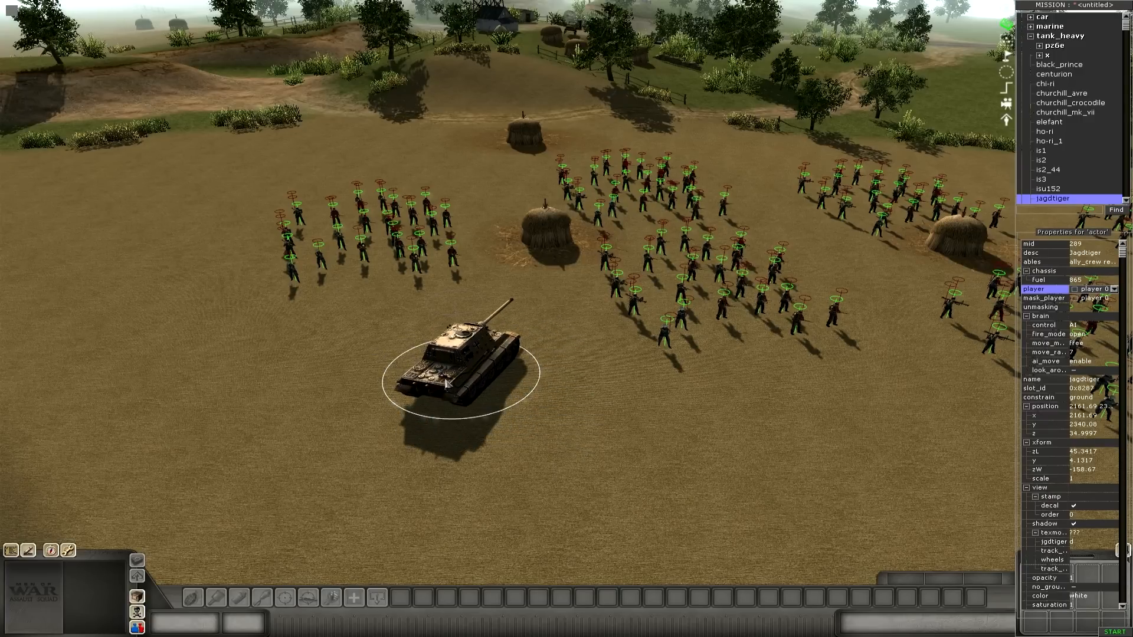
scroll(476, 376, "up", 2)
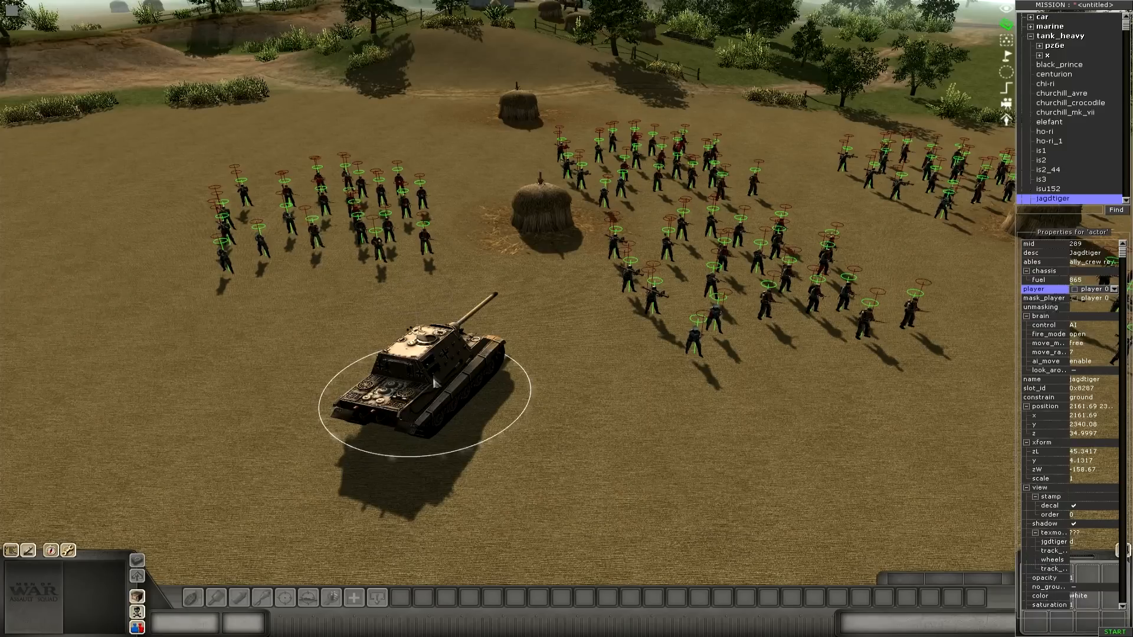
right_click_drag(457, 381, 522, 348)
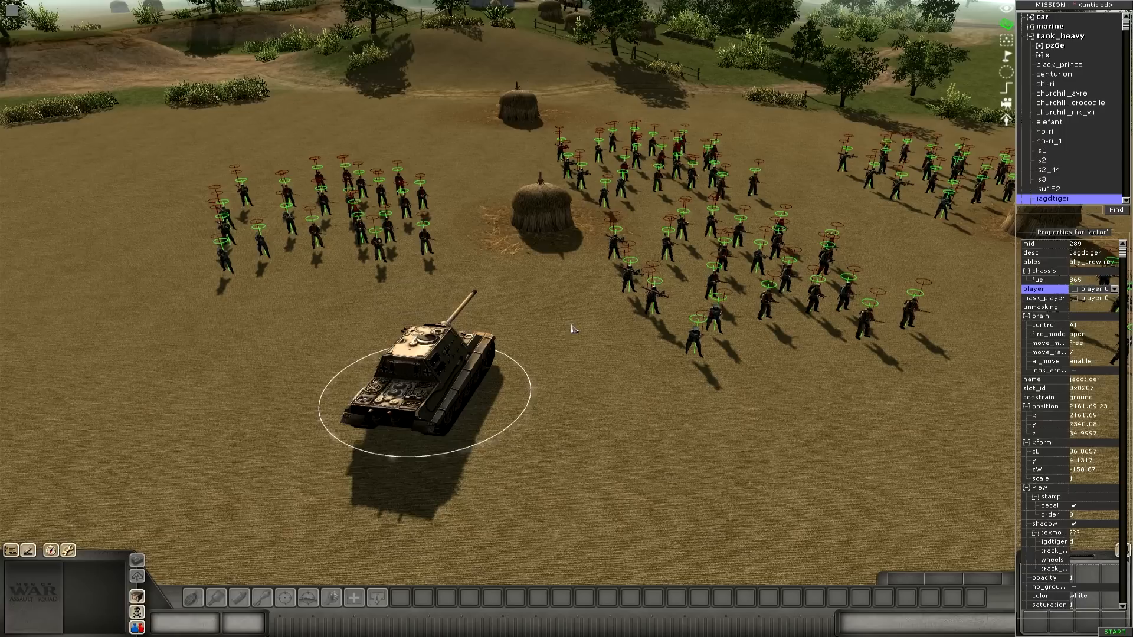
Step: Browse the tank_heavy and tank_medium vehicles and preview candidates such as pz6b and pz6bh for the German force
scroll(1056, 185, "down", 3)
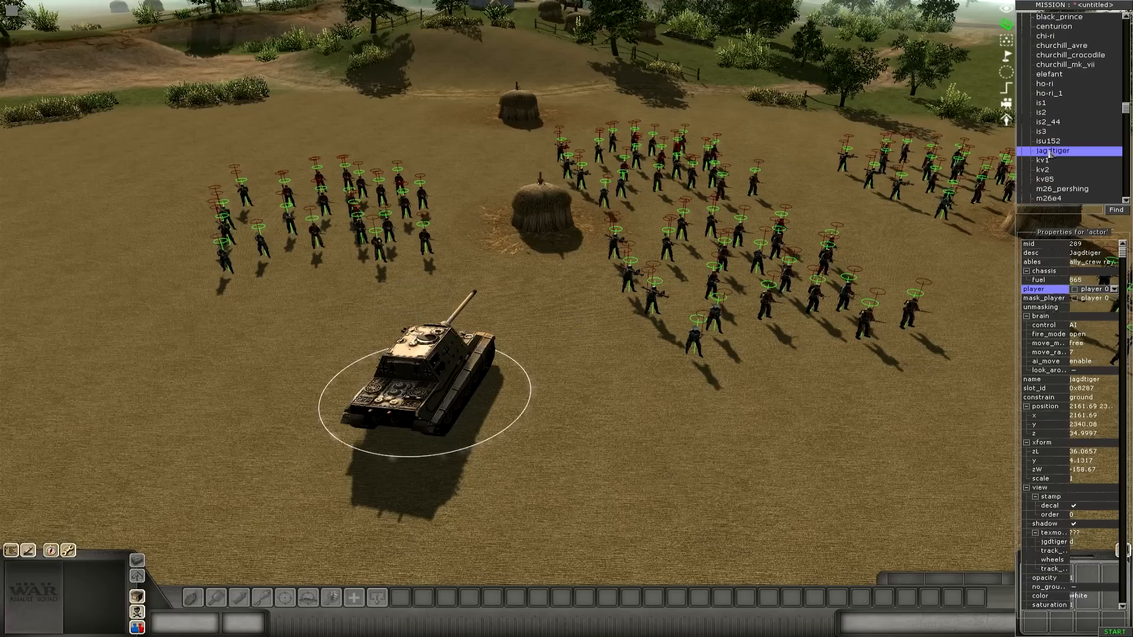
scroll(1049, 159, "down", 1)
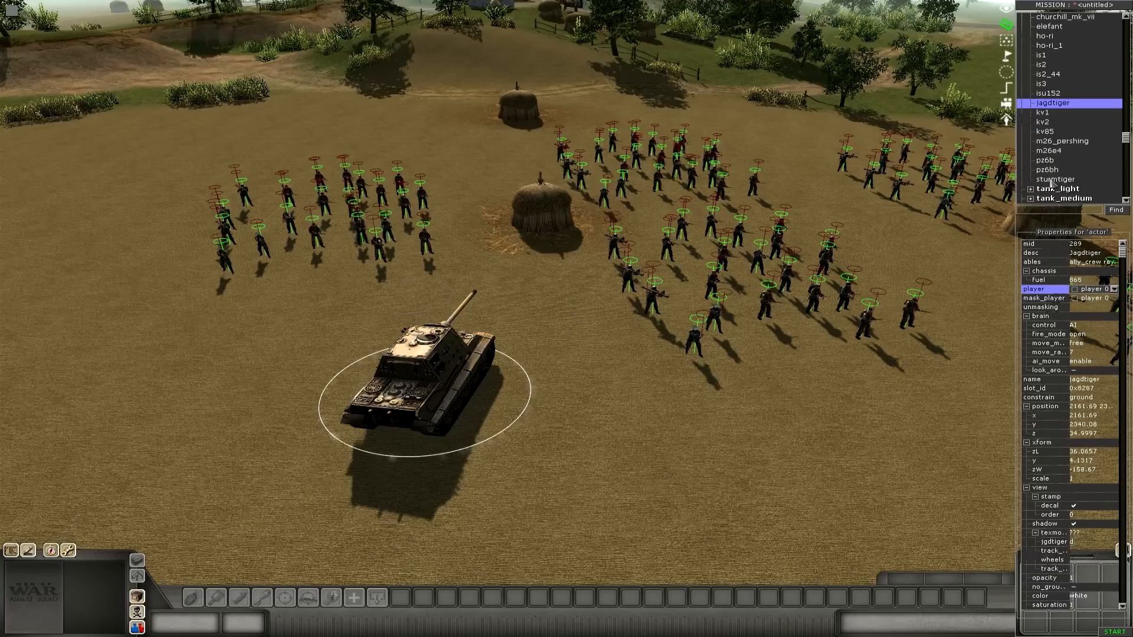
left_click(1046, 160)
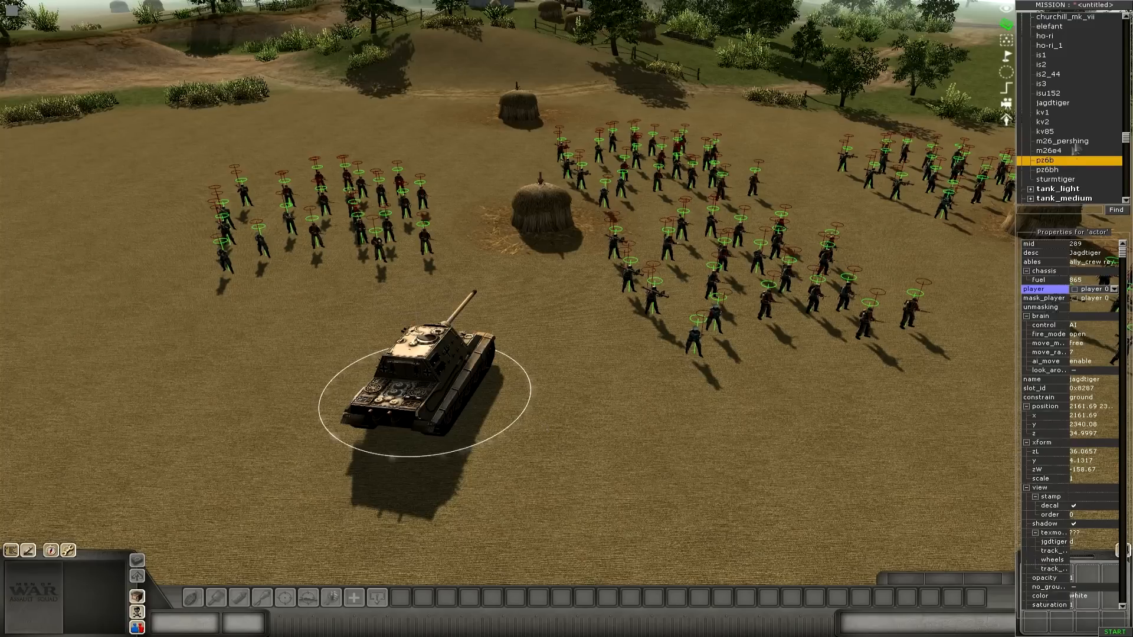
left_click(1047, 151)
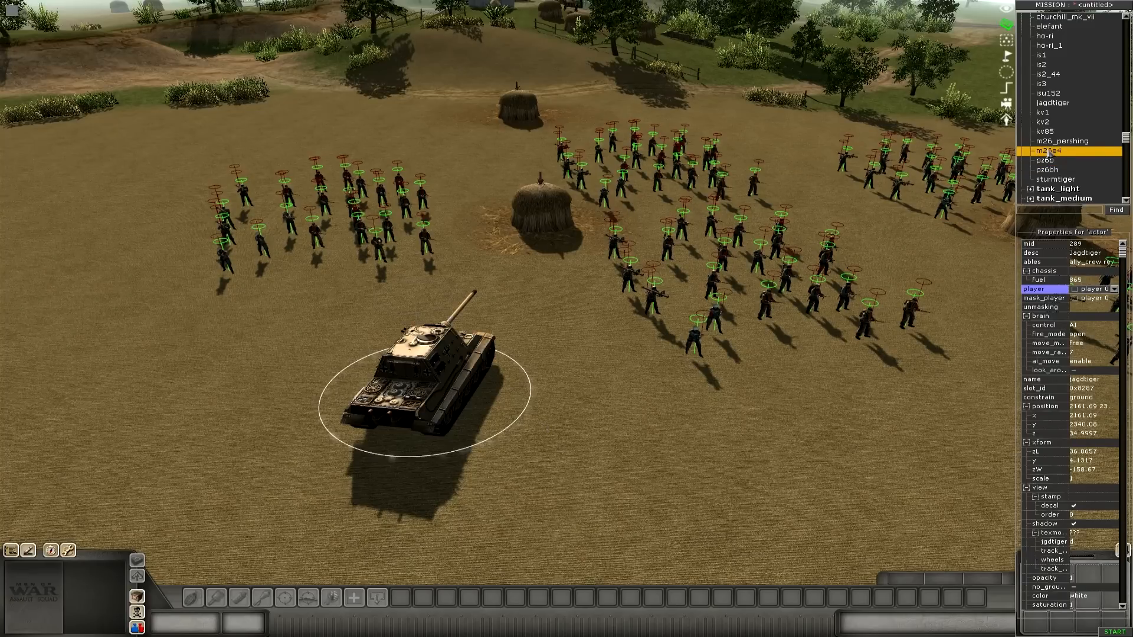
left_click(1045, 132)
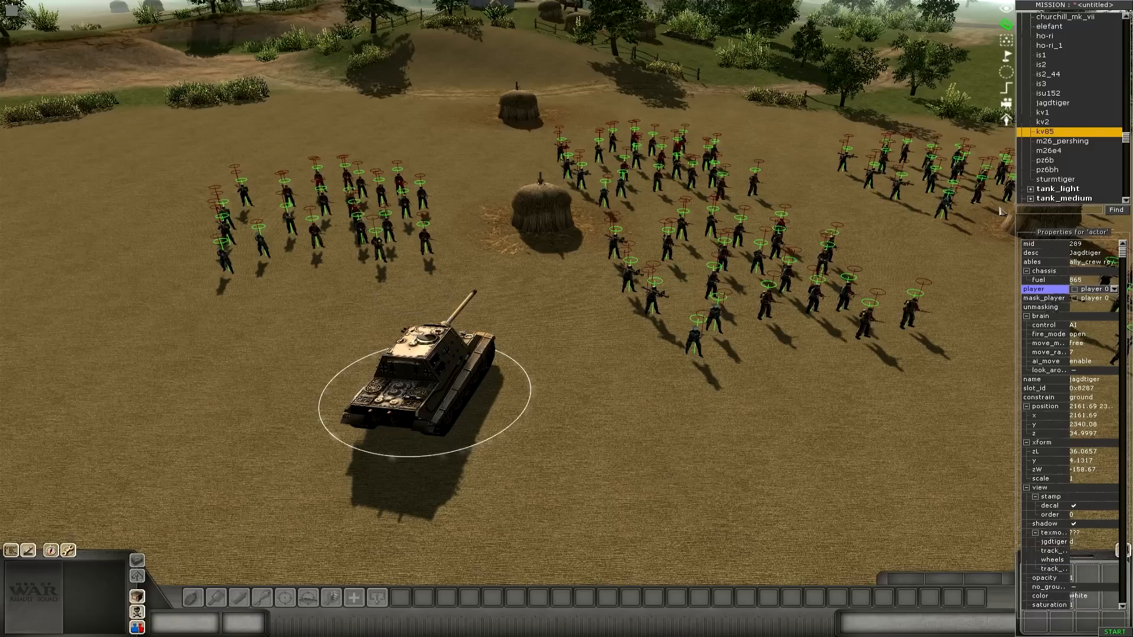
key("F2")
key("F1")
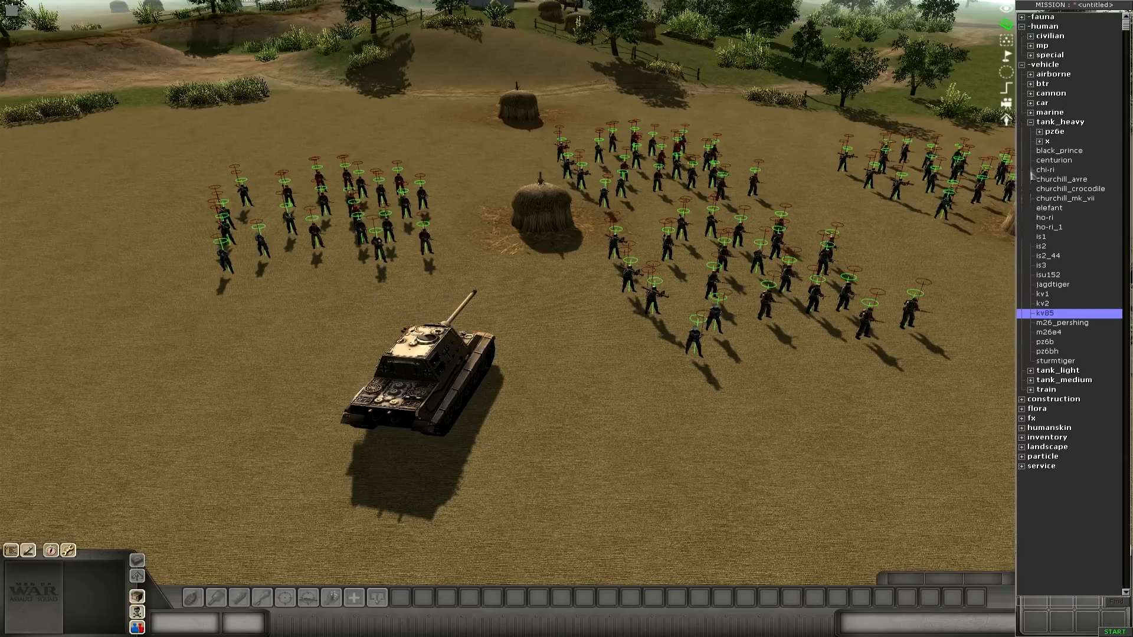
left_click(1044, 189)
left_click(1030, 122)
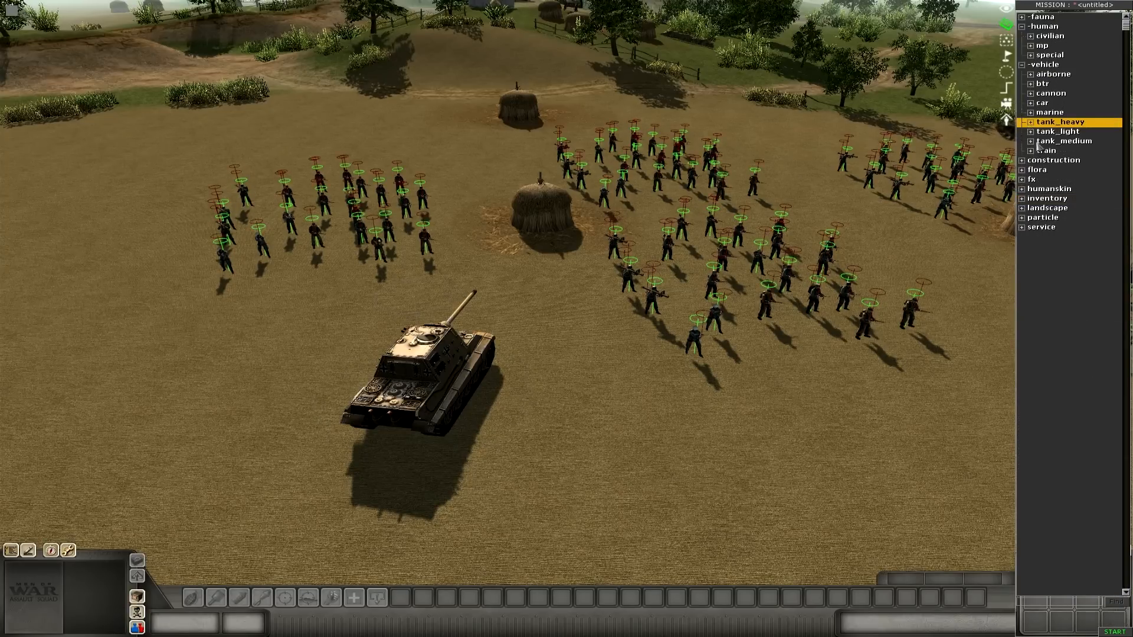
left_click(1031, 142)
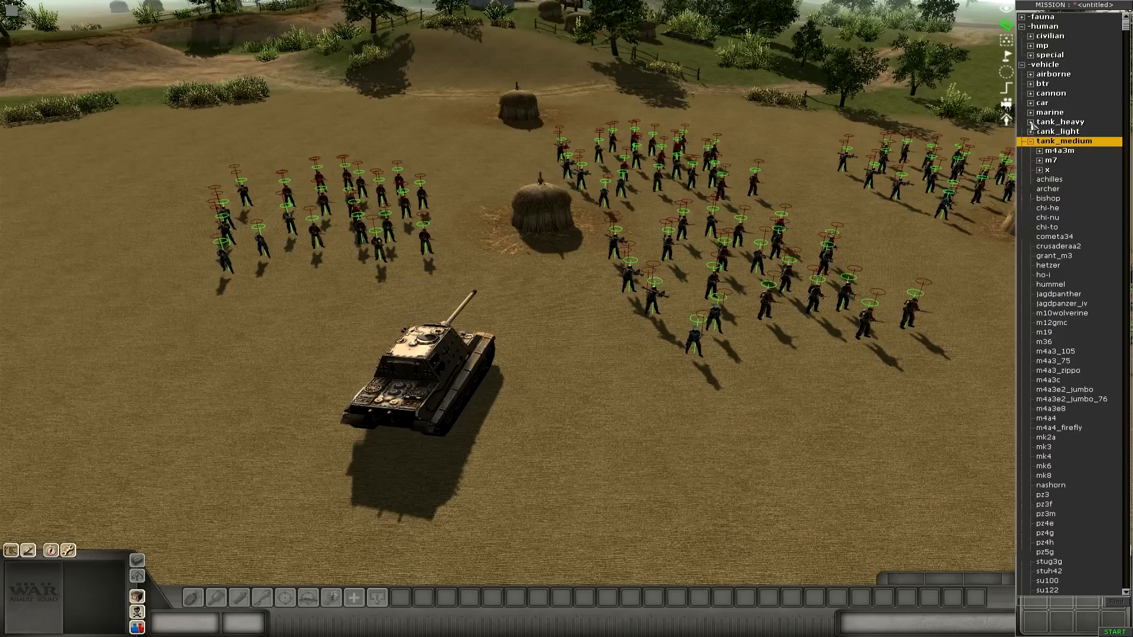
left_click(1032, 122)
scroll(1045, 236, "down", 2)
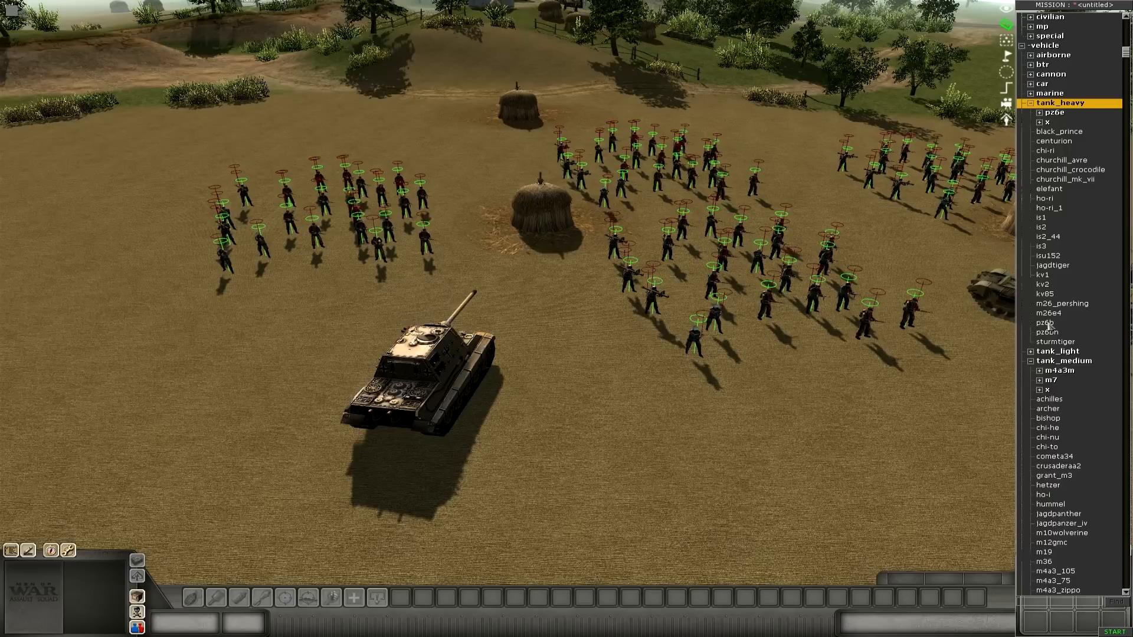
left_click(1045, 323)
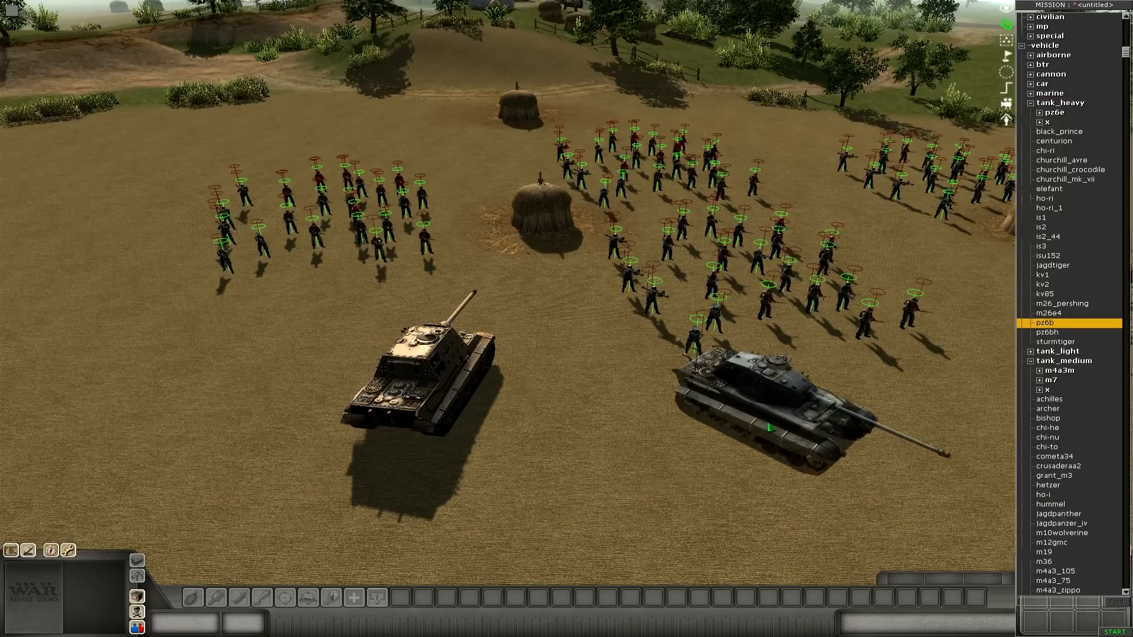
left_click(1053, 334)
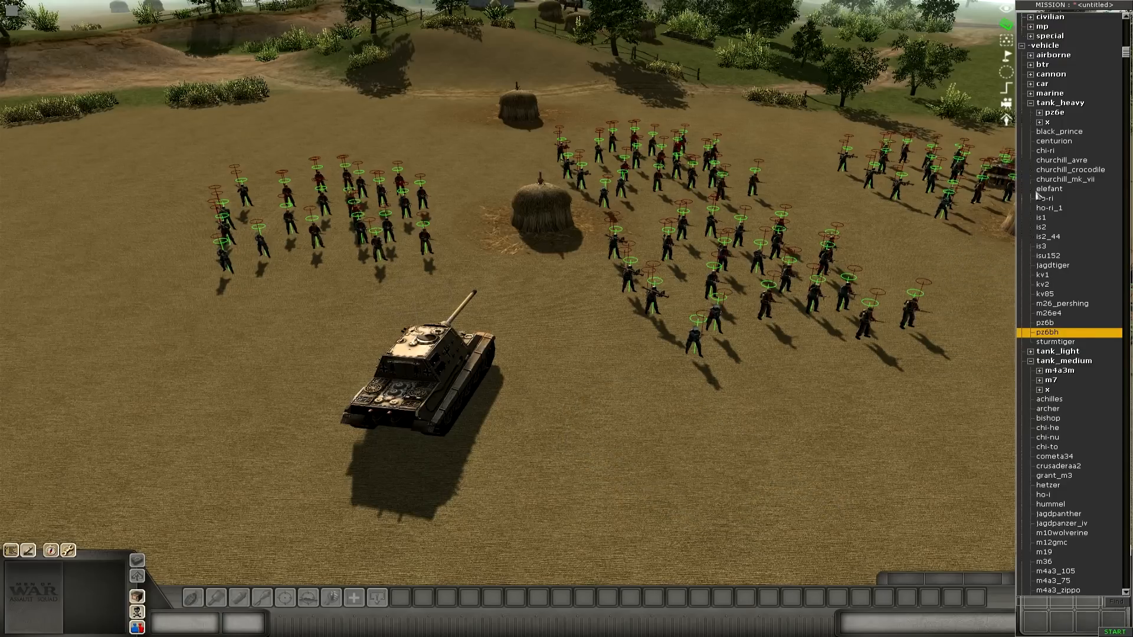
Step: Place two veteran_tiger tanks from the pz6e group in the open field beside the jagdtiger
left_click(1041, 114)
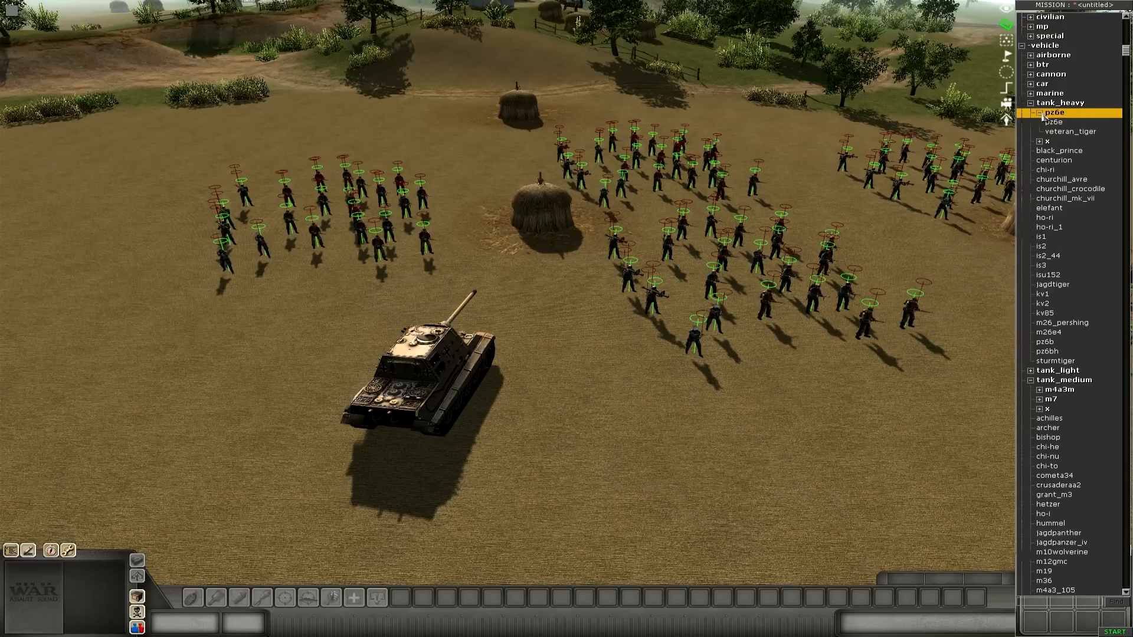
left_click(1062, 131)
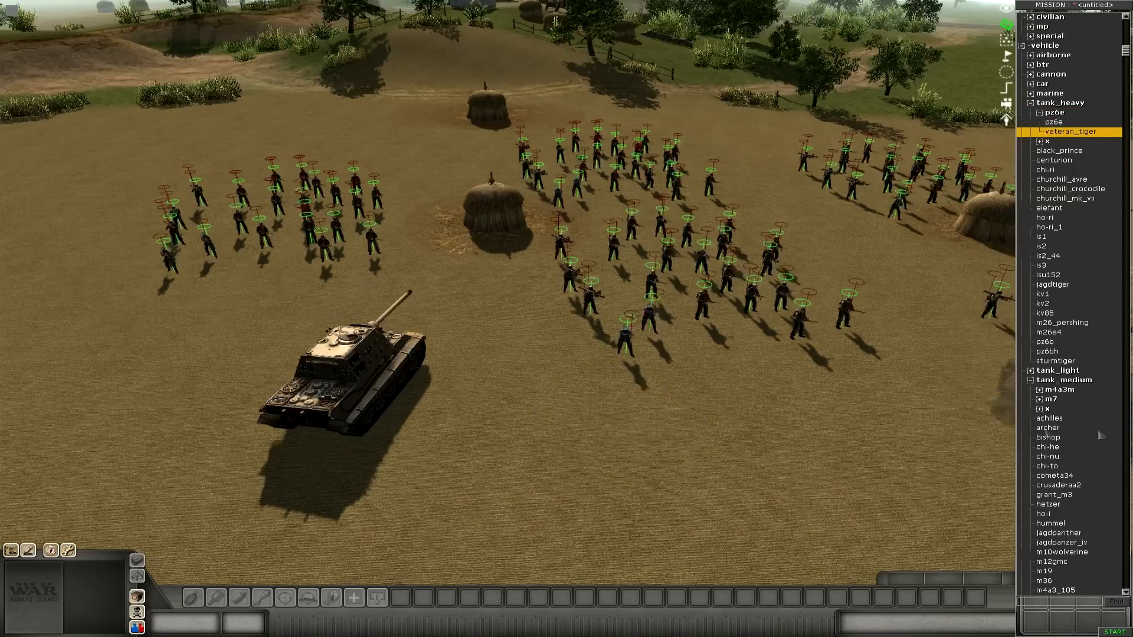
key("Right")
key("Down")
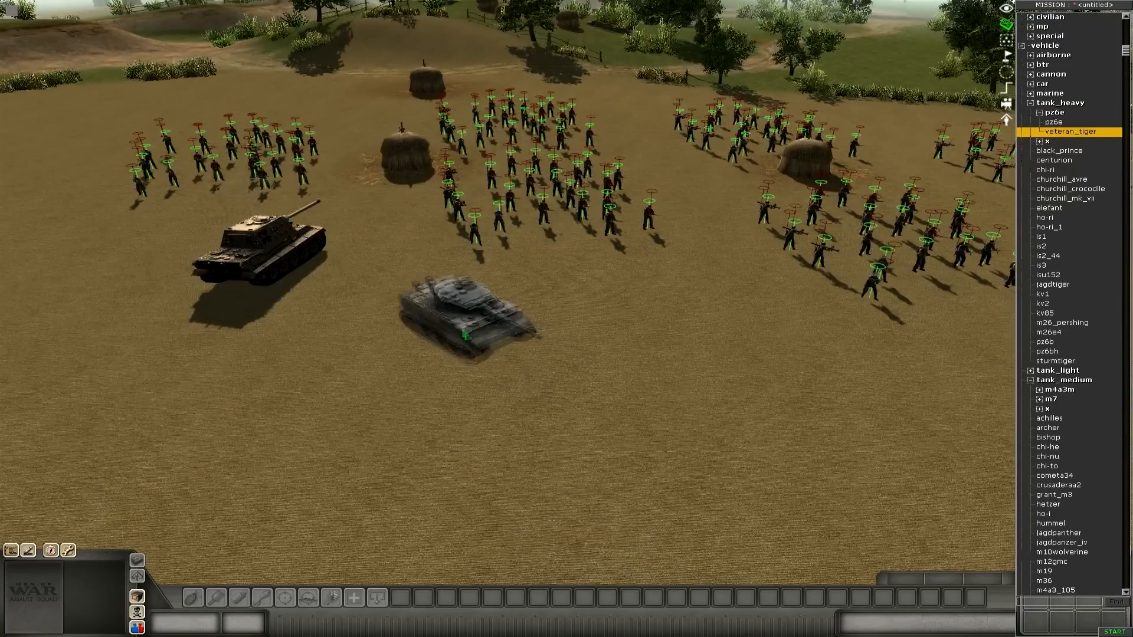
left_click(464, 334)
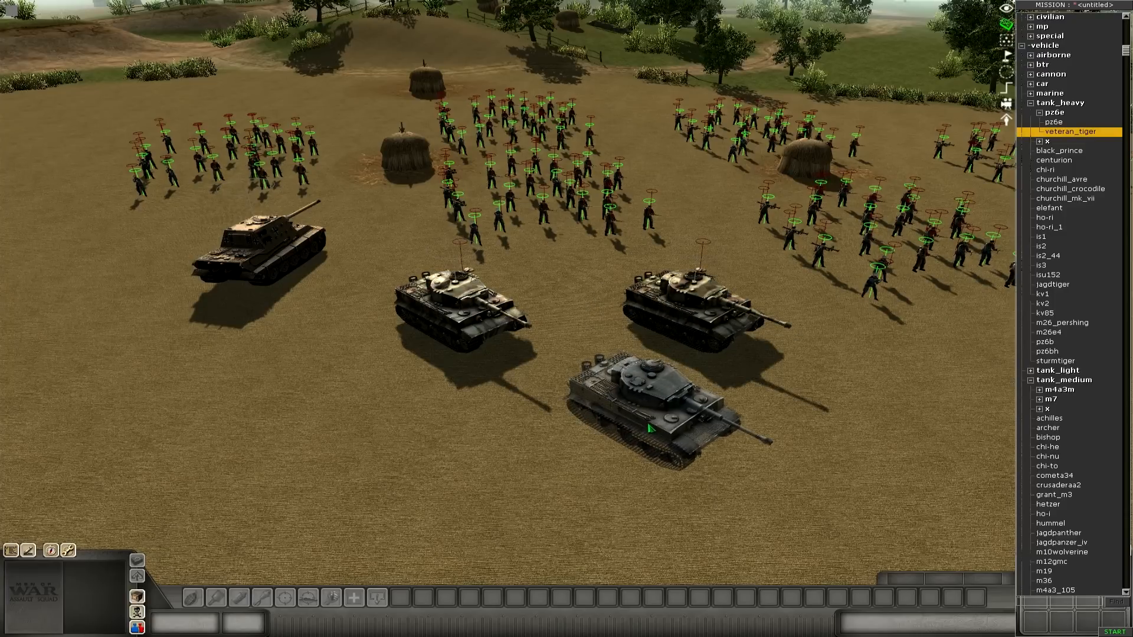
Step: Place five tankman units from the German mp humans beside the veteran_tiger farthest from the jagdtiger
key("Up")
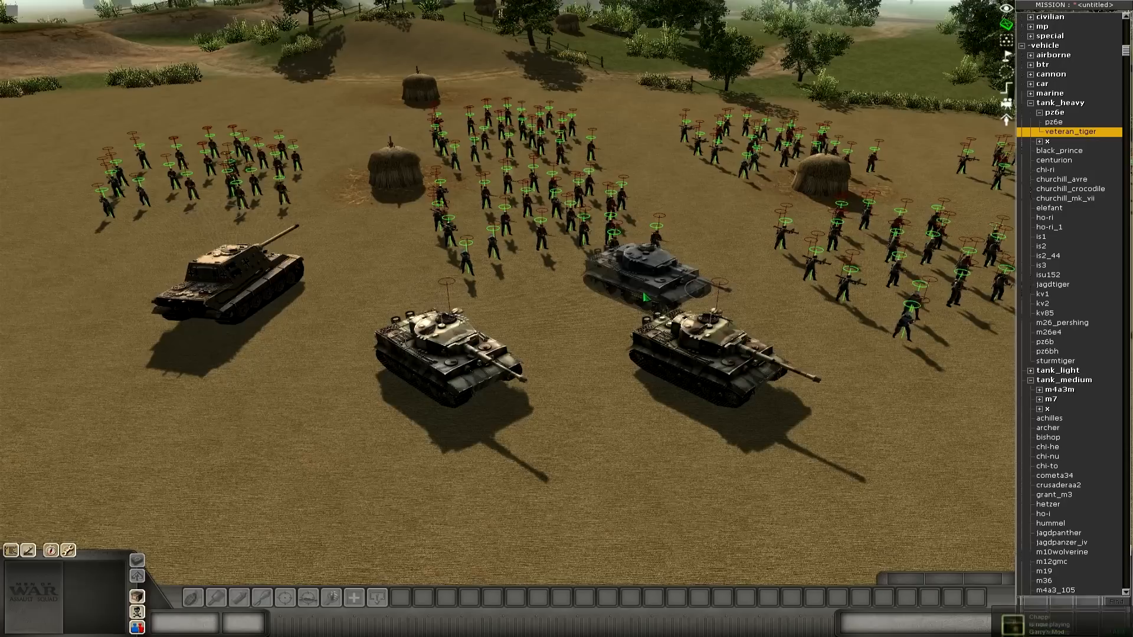
scroll(1061, 136, "up", 2)
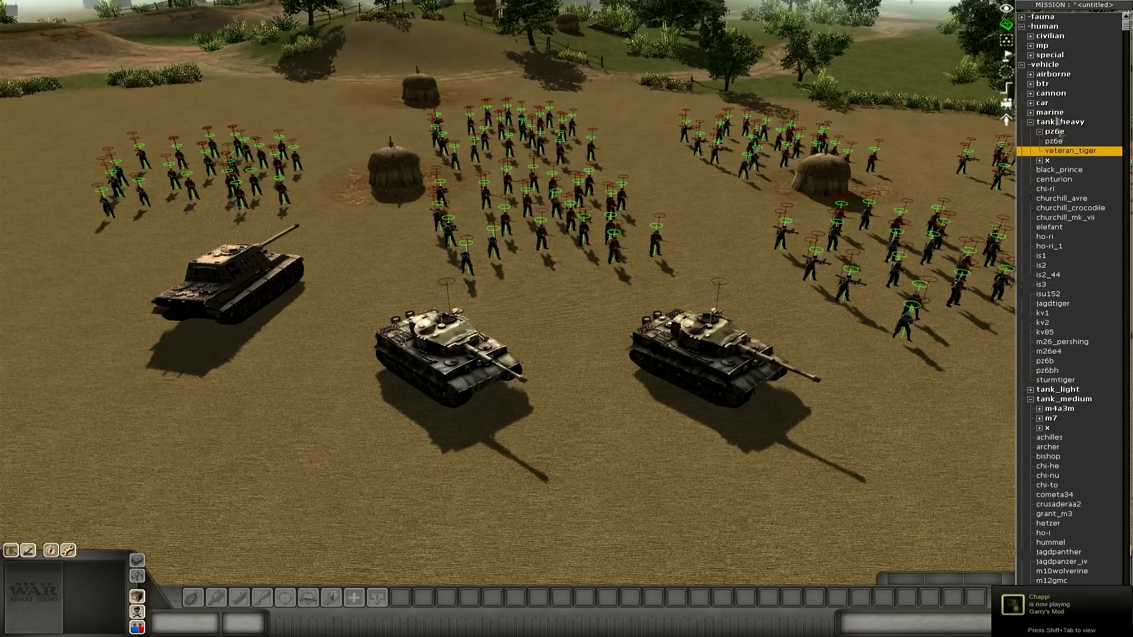
left_click(1031, 36)
left_click(1030, 36)
left_click(1030, 46)
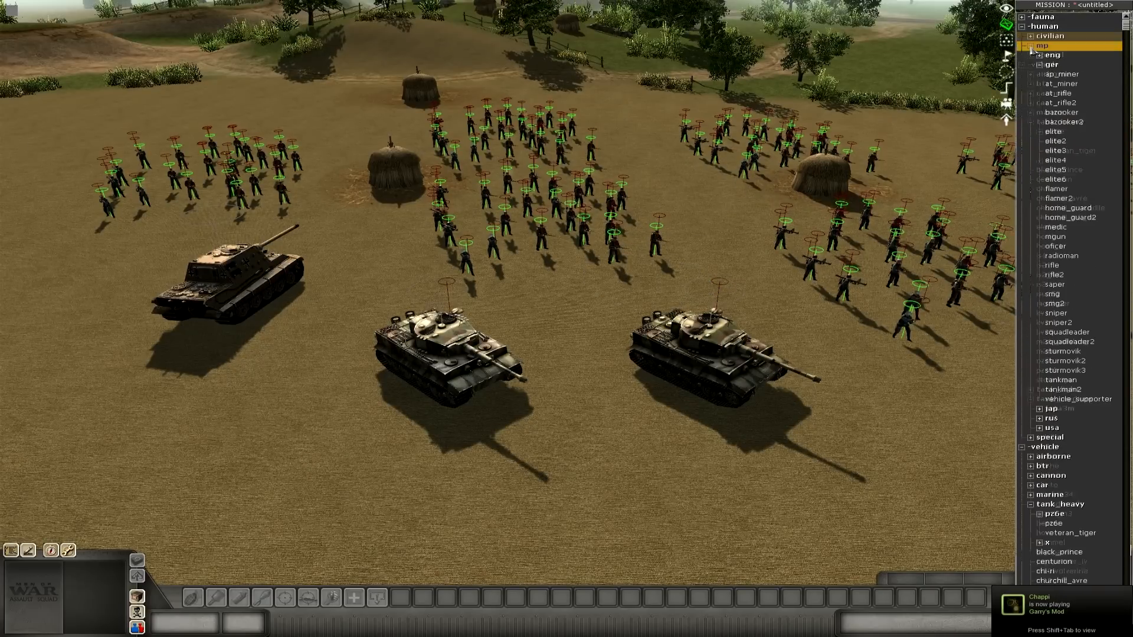
left_click(1061, 380)
left_click(659, 435)
left_click(693, 479)
left_click(725, 434)
left_click(758, 434)
left_click(726, 469)
Step: Add five tankman units beside the veteran_tiger nearest the jagdtiger
left_click(393, 408)
left_click(412, 435)
left_click(429, 444)
left_click(466, 429)
left_click(485, 466)
Step: Add a row of five tankman units alongside the jagdtiger
left_click(239, 354)
left_click(258, 340)
left_click(276, 325)
left_click(289, 309)
left_click(304, 306)
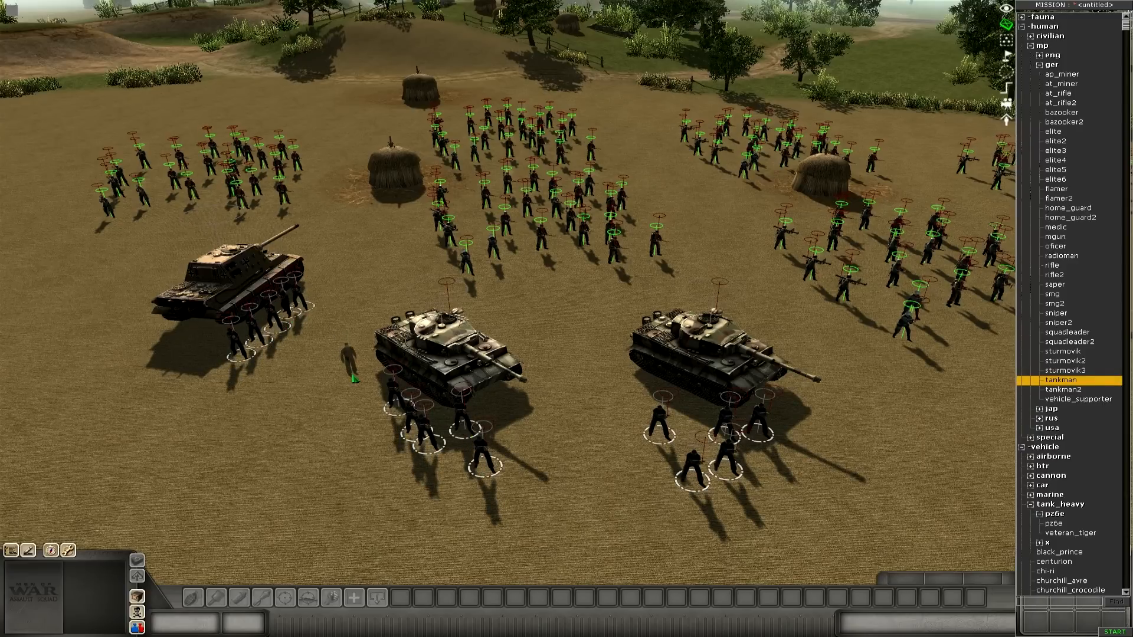
Step: Select the three tanks together with their crews and assign them to player 2
left_click_drag(113, 212, 840, 523)
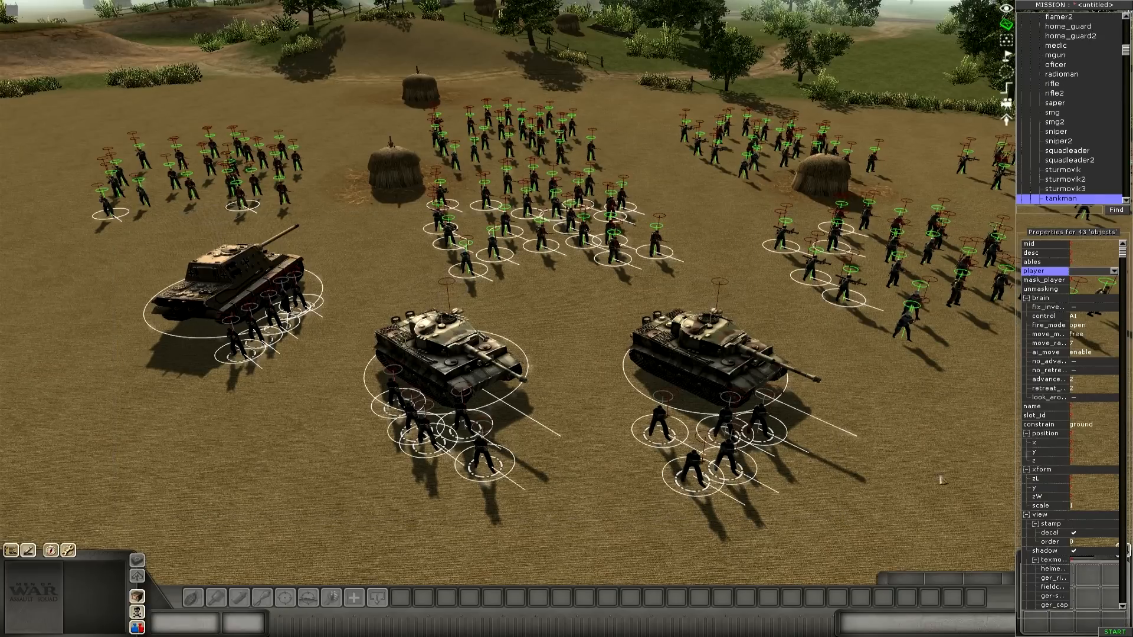
left_click(1096, 272)
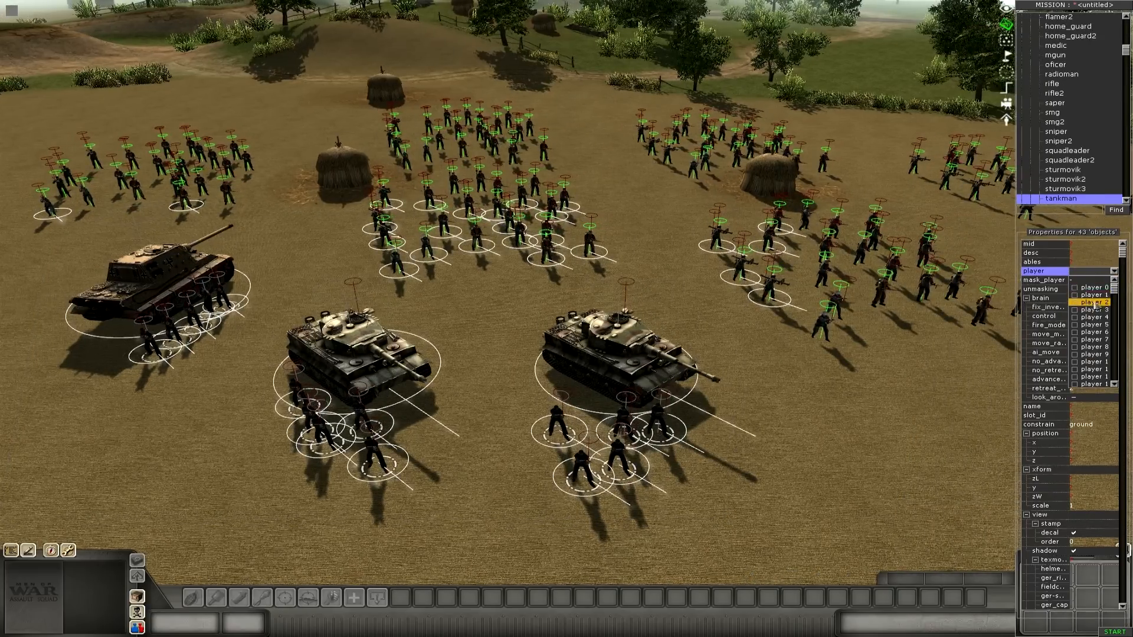
left_click(1088, 298)
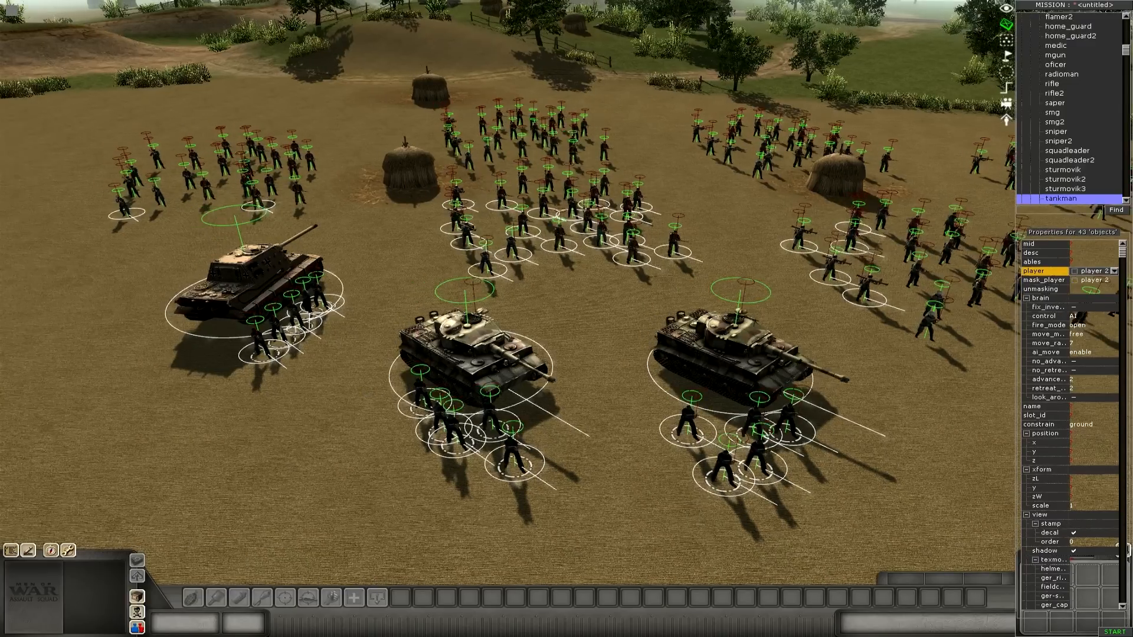
Step: In the game view, order each group of five tankmen to board its adjacent tank, and return to mission editing
key("F1")
left_click_drag(371, 372, 565, 513)
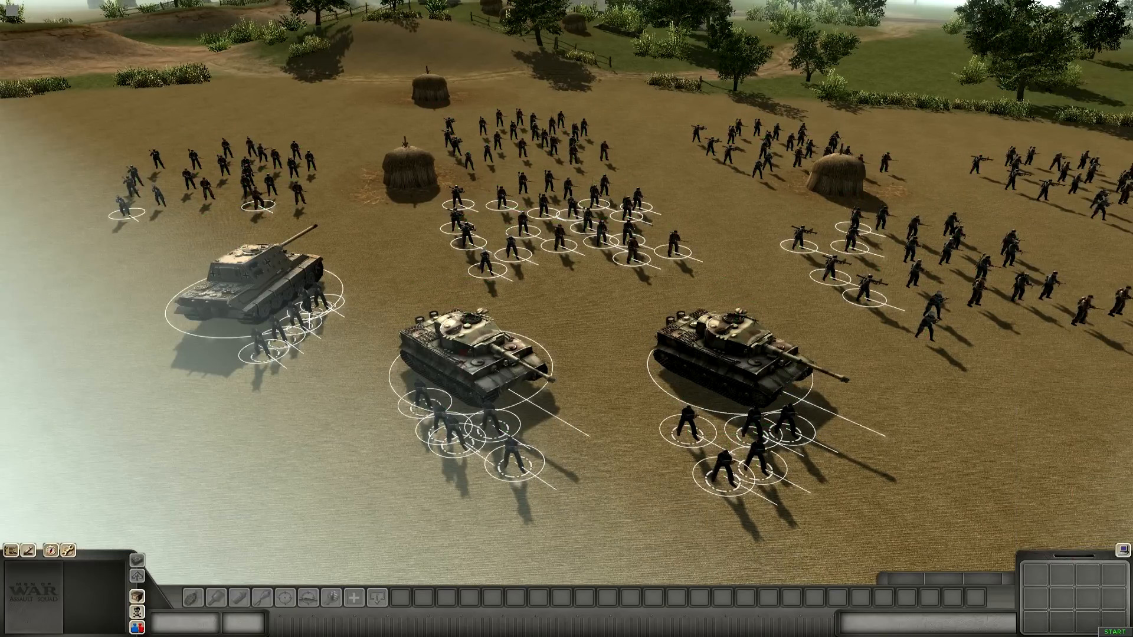
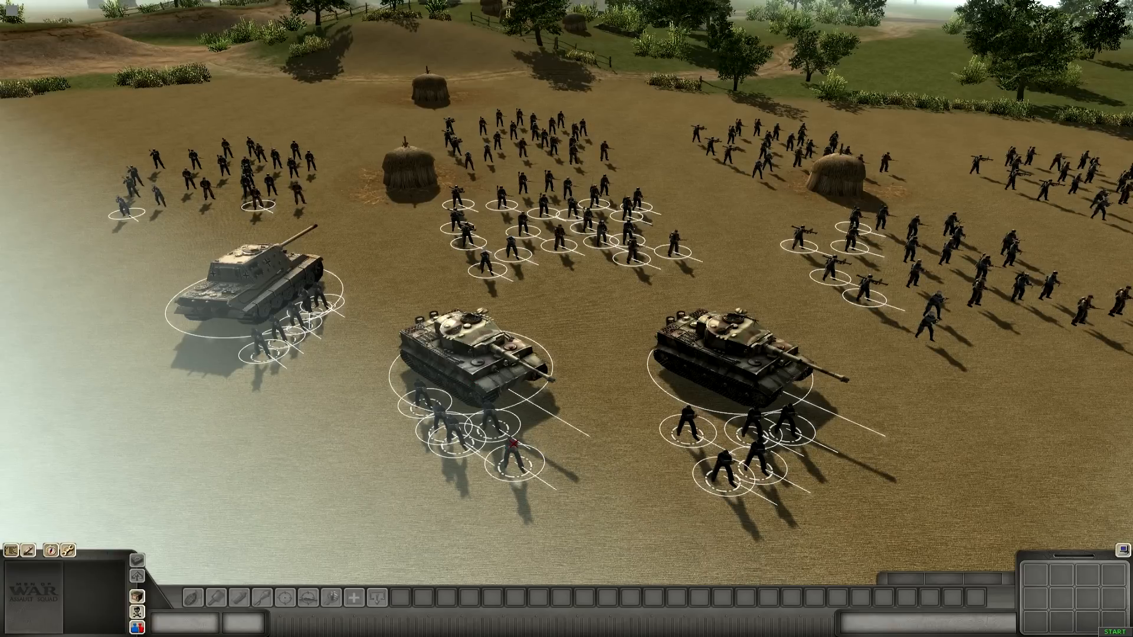
left_click_drag(360, 338, 595, 542)
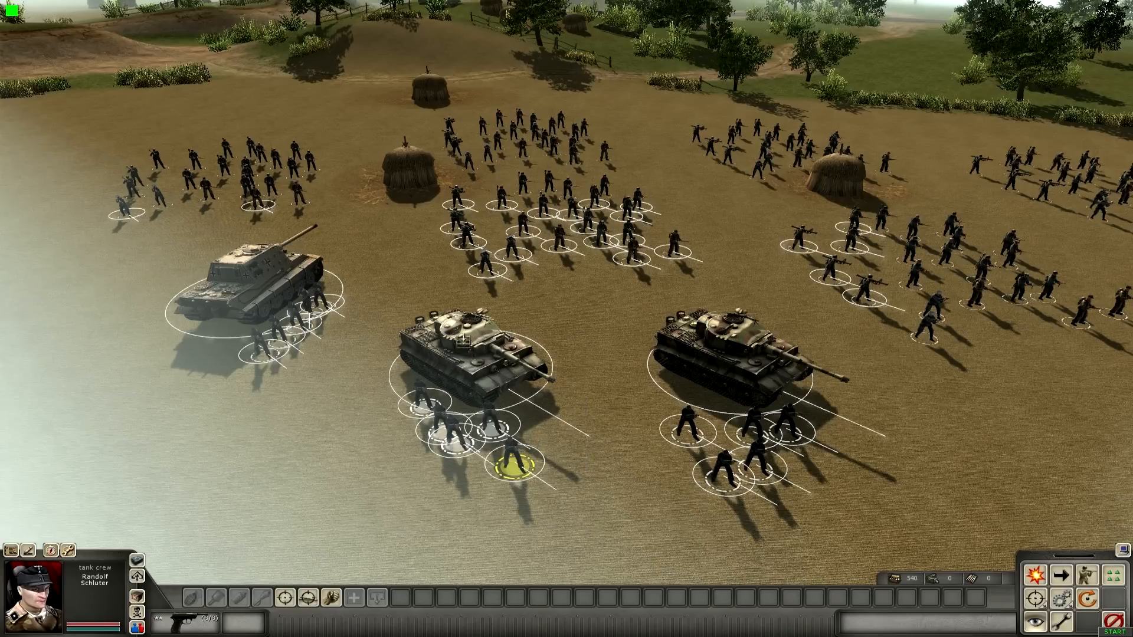
right_click(463, 333)
left_click_drag(631, 360, 838, 517)
right_click(738, 332)
left_click_drag(227, 260, 354, 381)
right_click(260, 263)
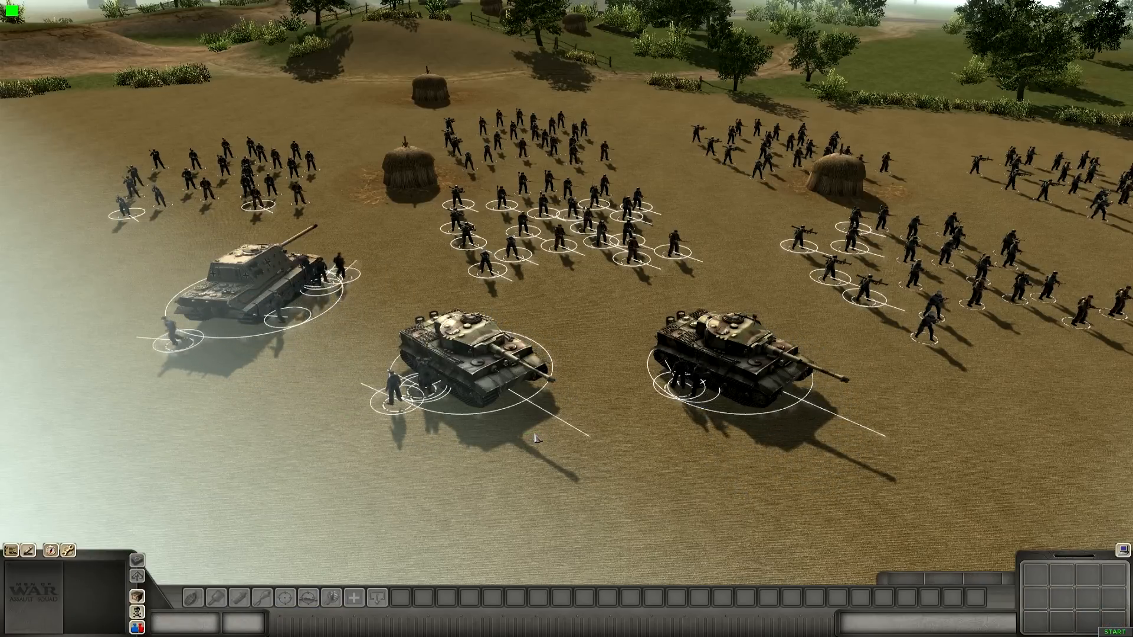
key("F3")
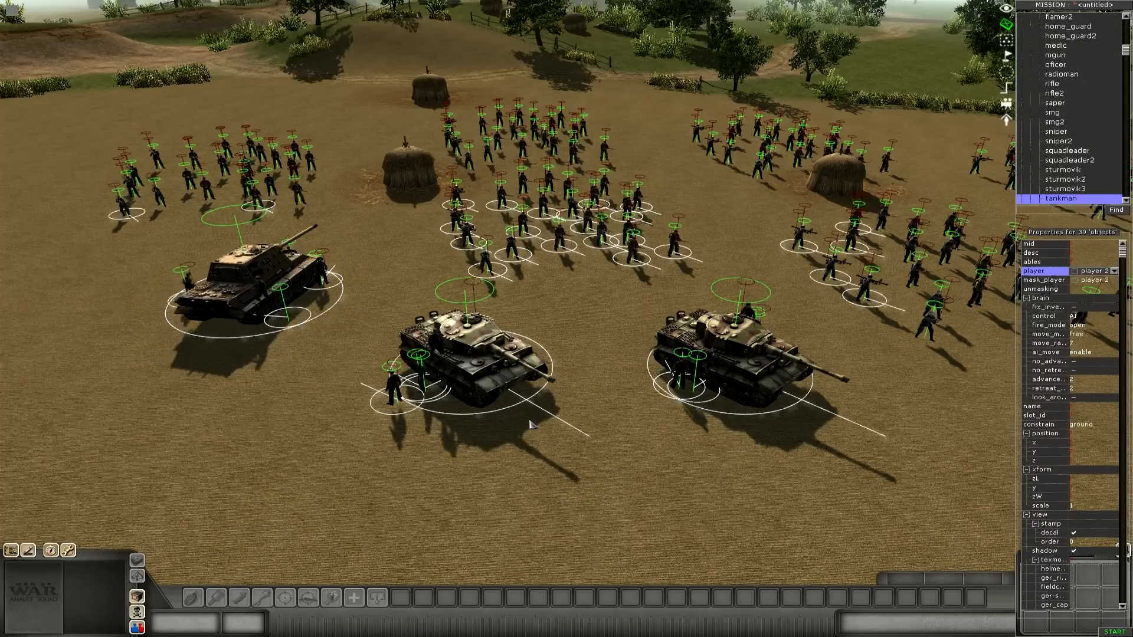
key("Left")
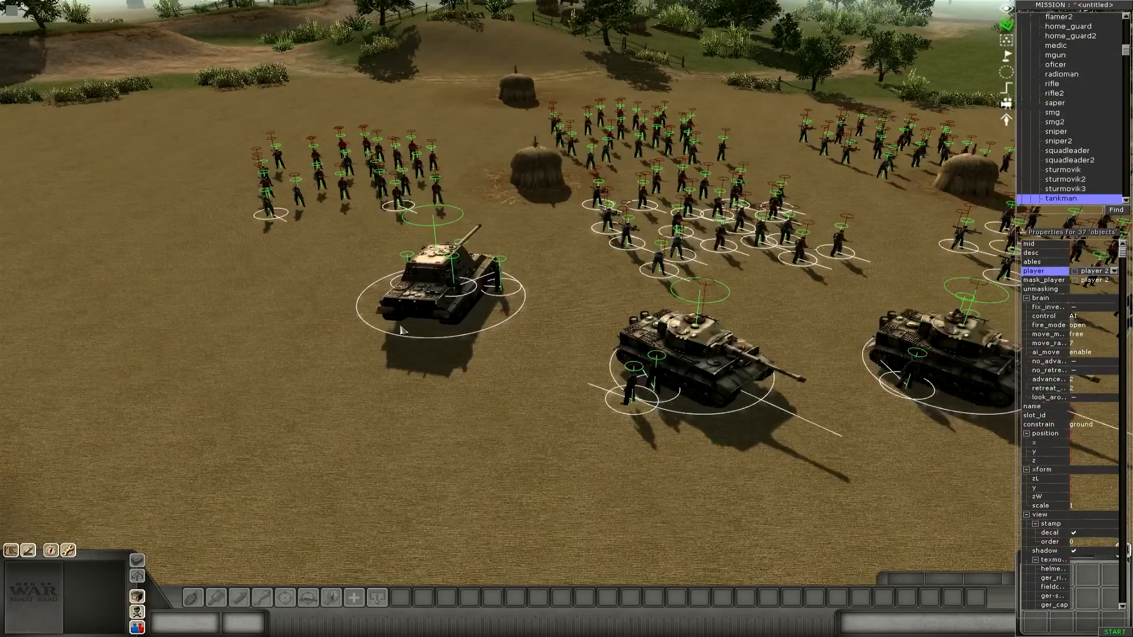
scroll(534, 360, "up", 3)
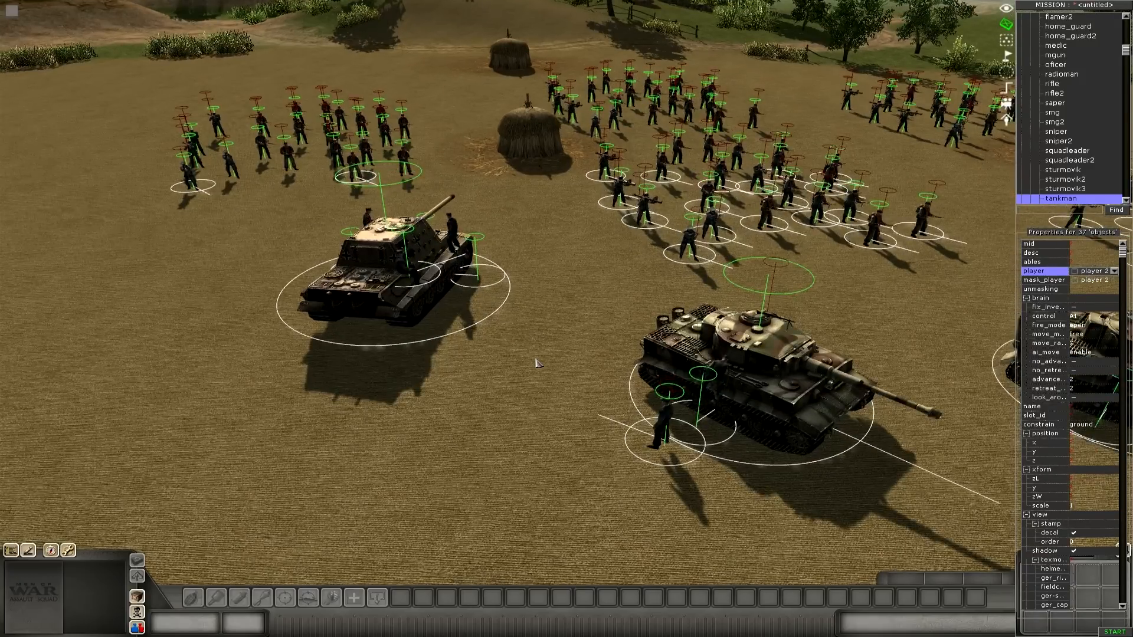
scroll(536, 363, "down", 5)
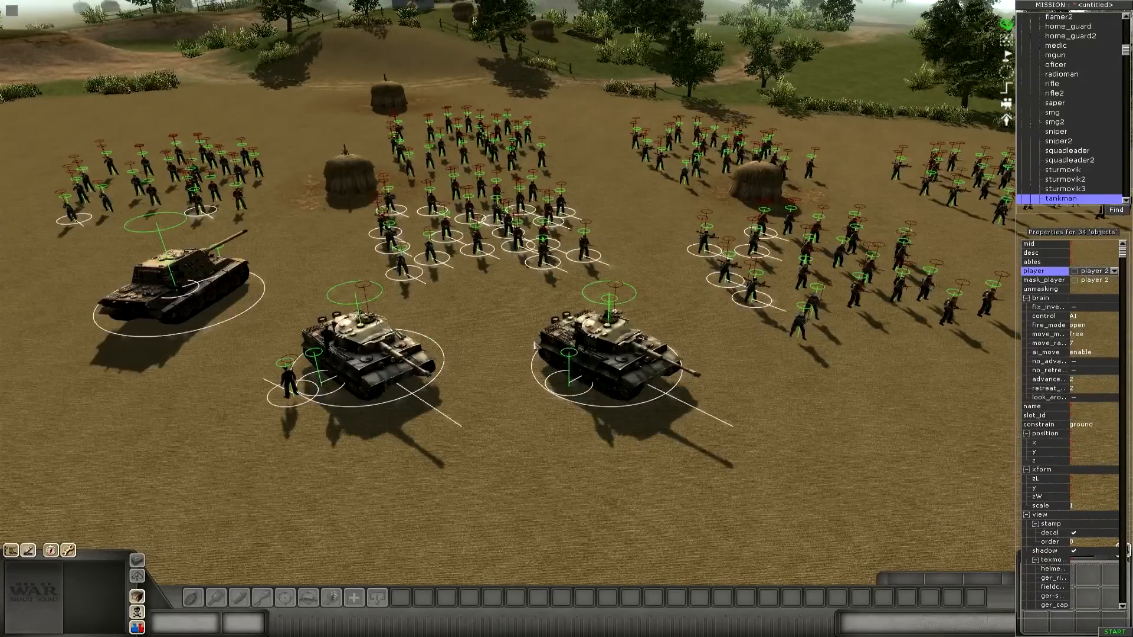
Step: Select all the German infantry together with the three tanks and group them into a new squad named ger1
scroll(447, 369, "down", 2)
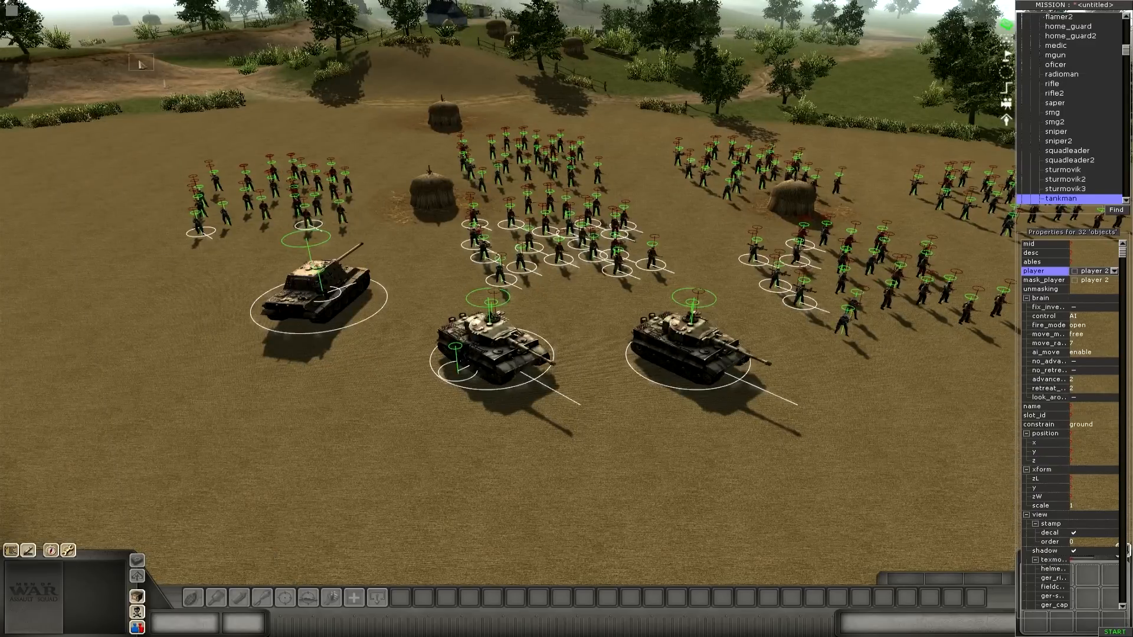
left_click_drag(127, 53, 1013, 555)
left_click_drag(1132, 557, 764, 547)
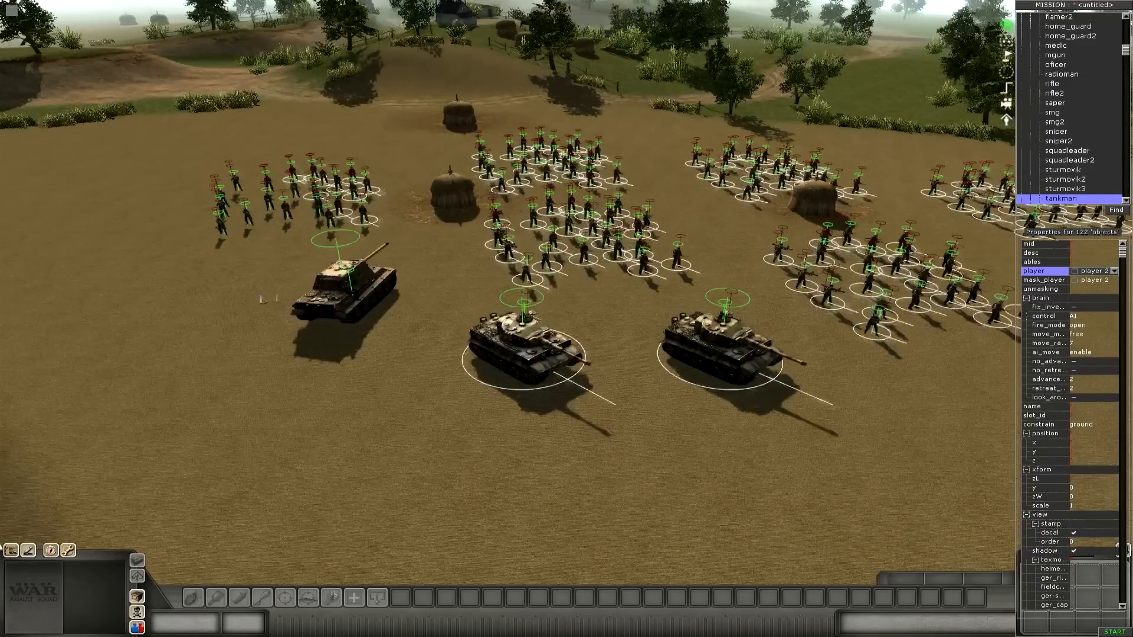
left_click_drag(141, 97, 1043, 565)
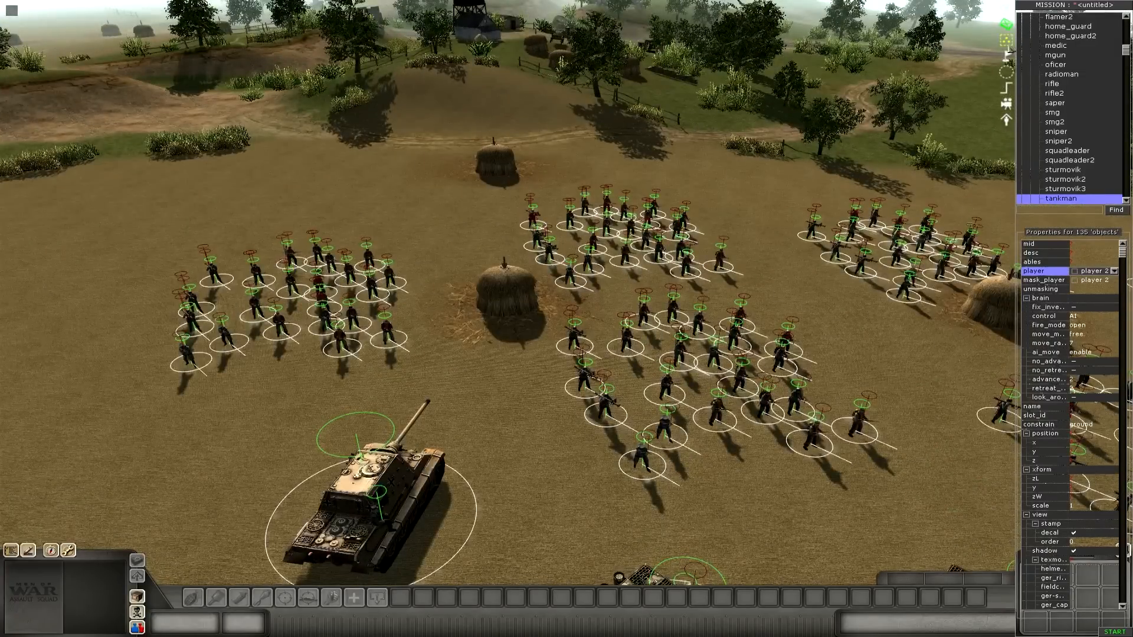
left_click(1006, 40)
right_click(1046, 56)
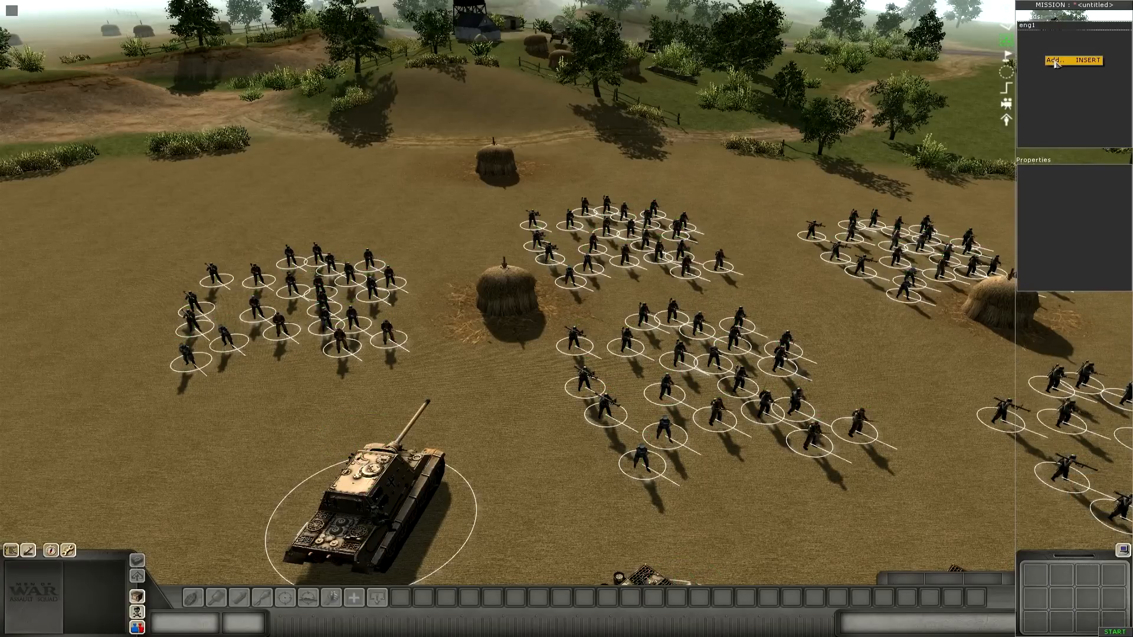
left_click(1054, 61)
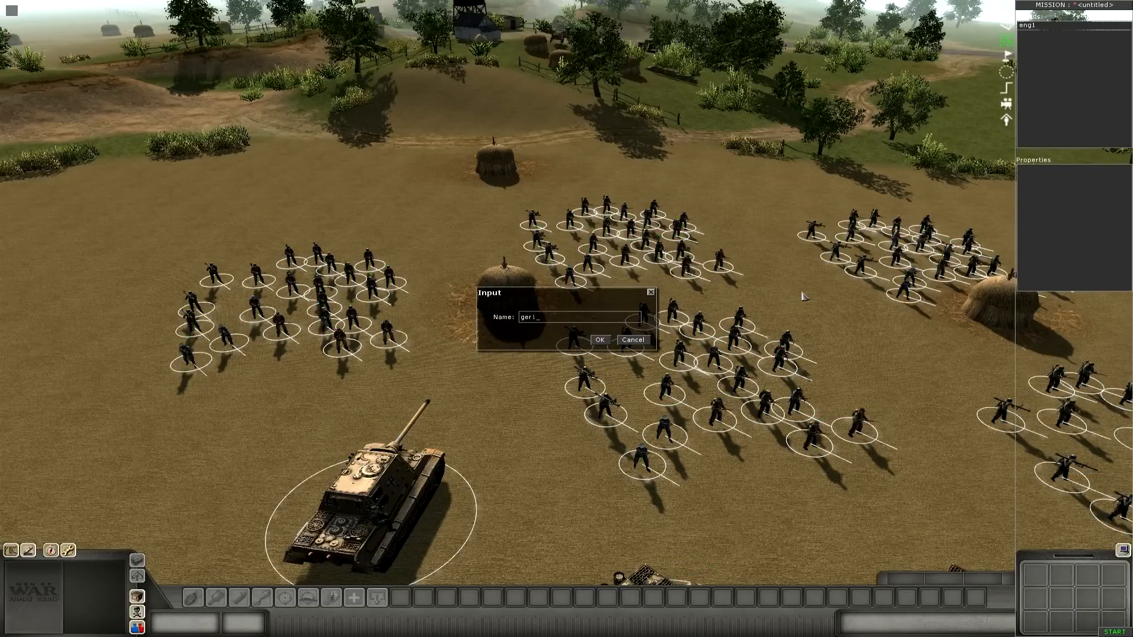
type("ger1")
key("Return")
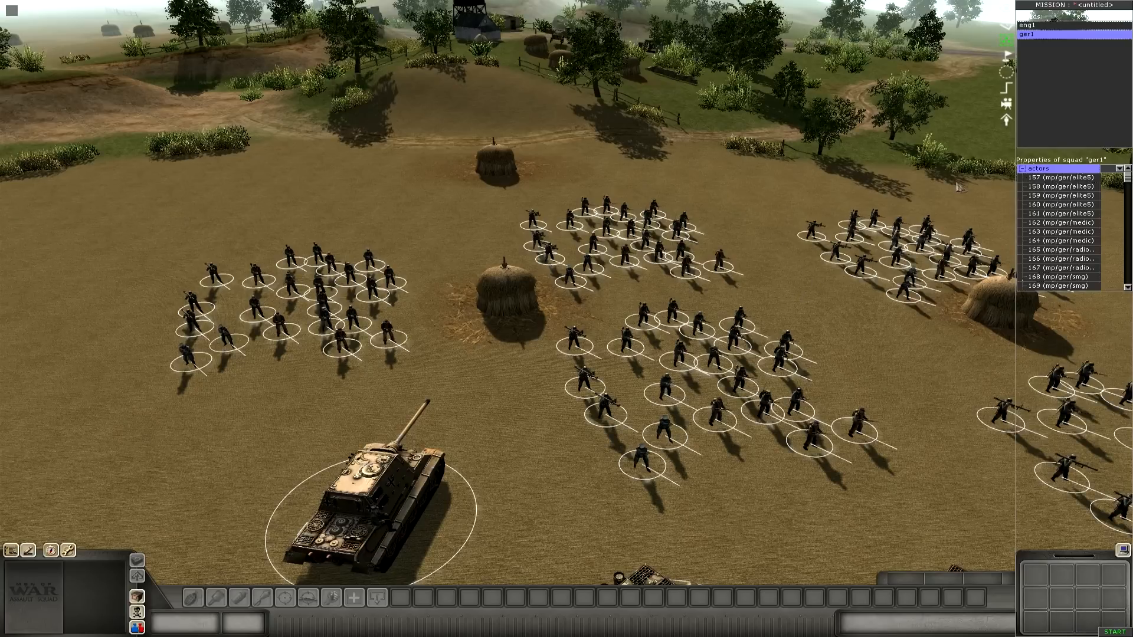
Step: Add a new mission trigger named ger1
scroll(590, 291, "up", 3)
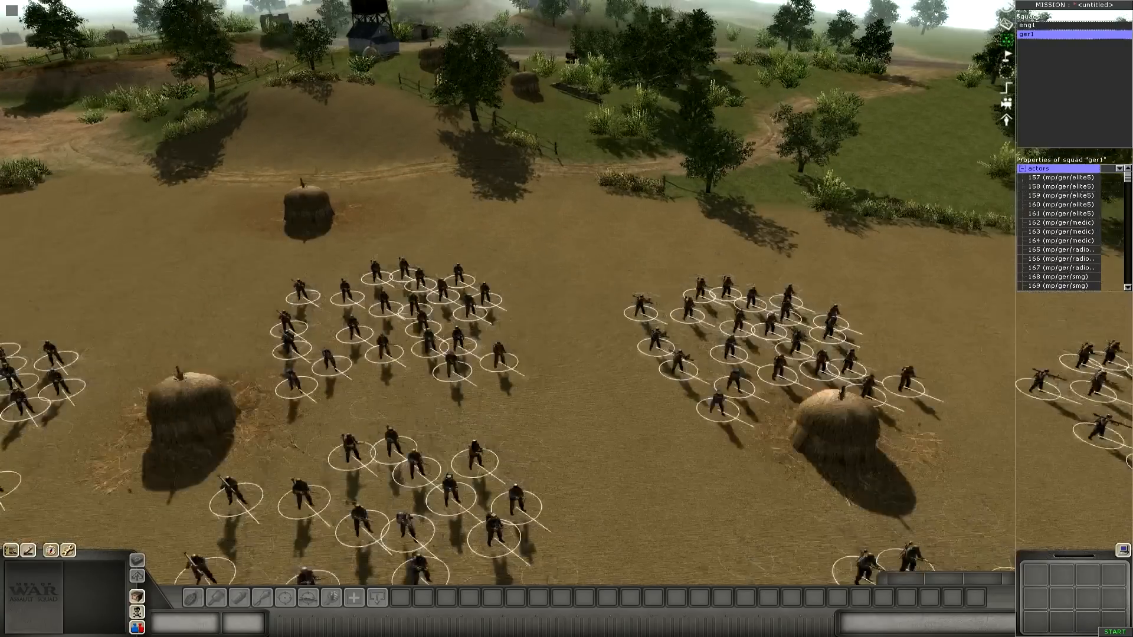
scroll(581, 319, "down", 6)
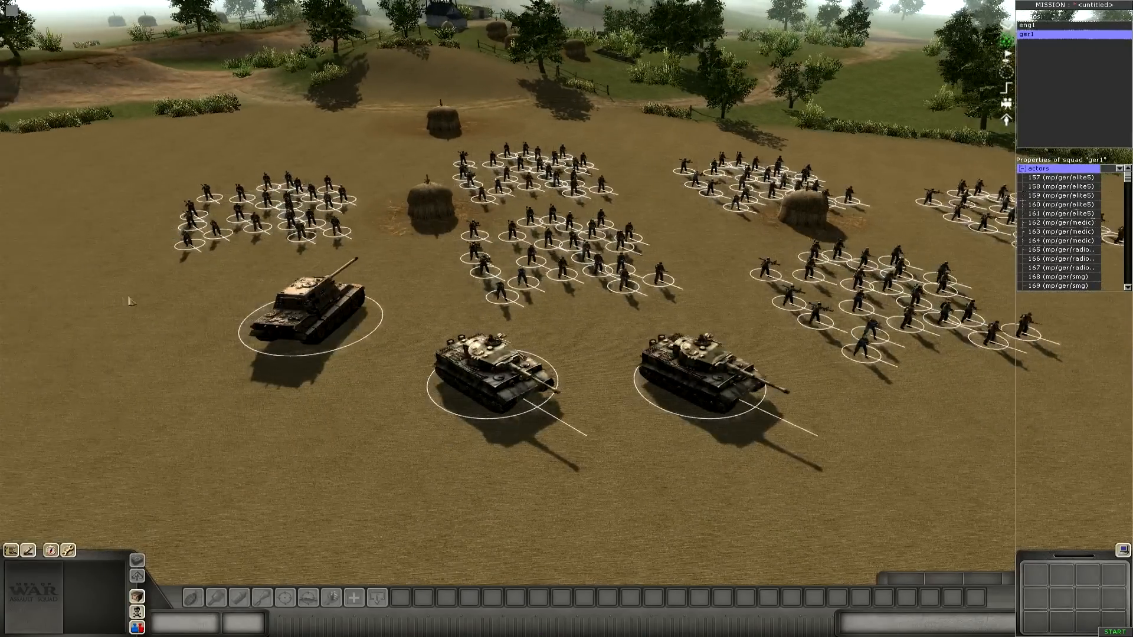
middle_click_drag(132, 301, 975, 95)
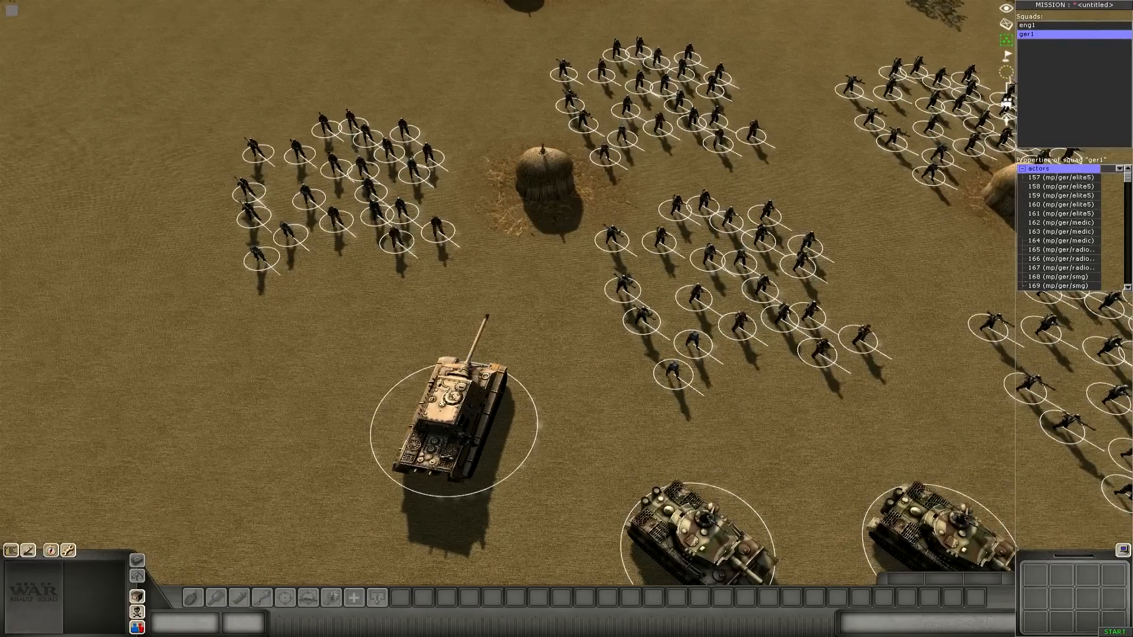
left_click(1007, 88)
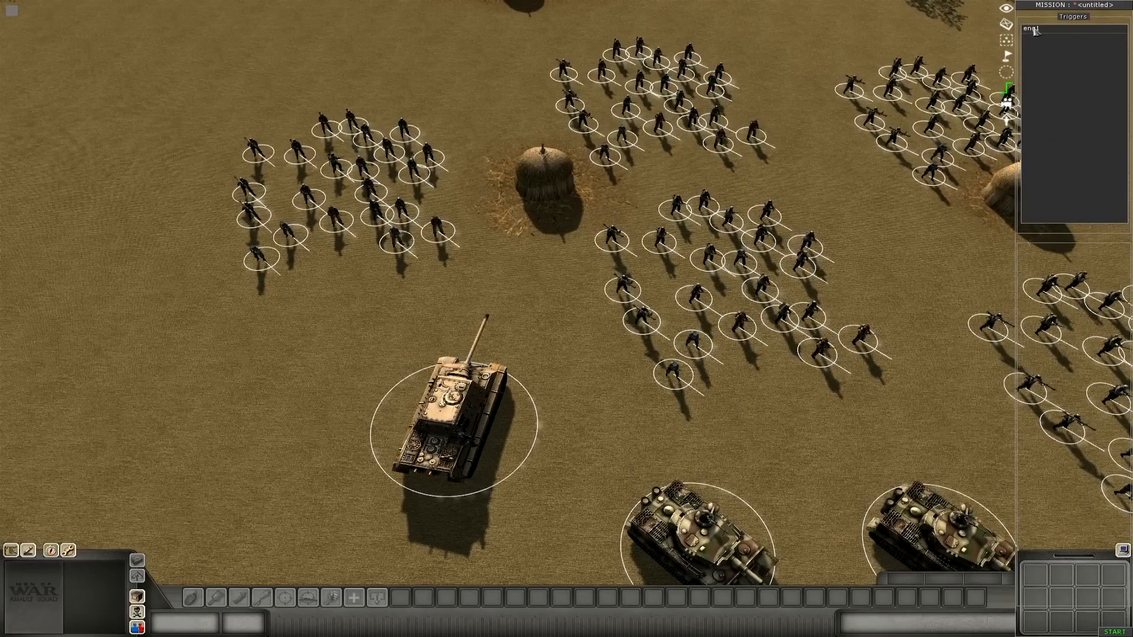
right_click(1035, 66)
left_click(1051, 72)
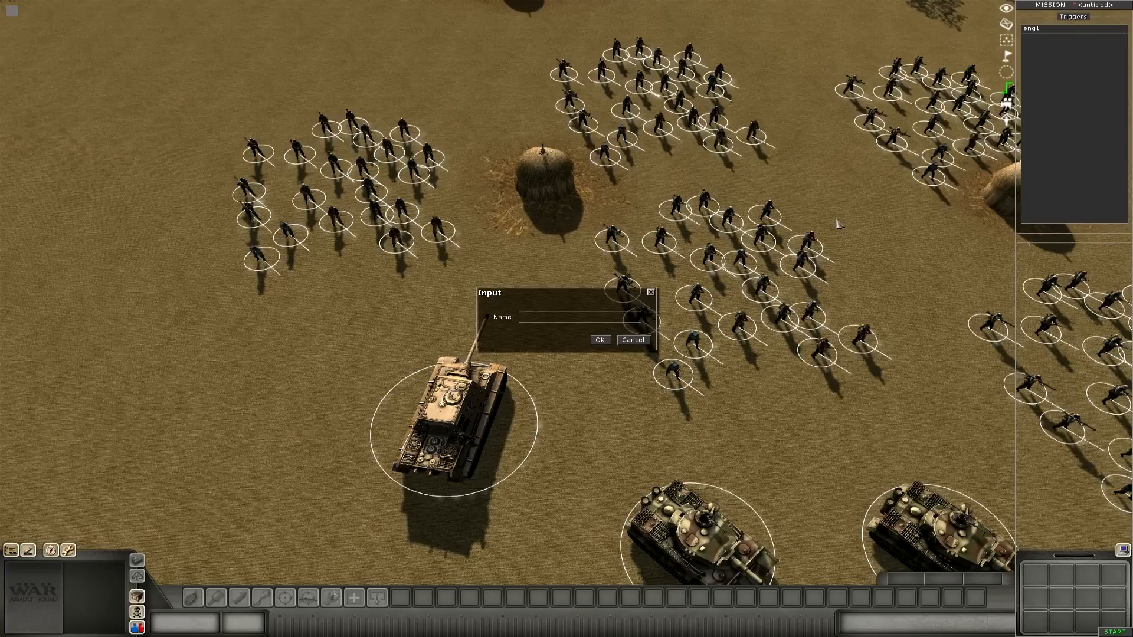
type("ger1")
key("Return")
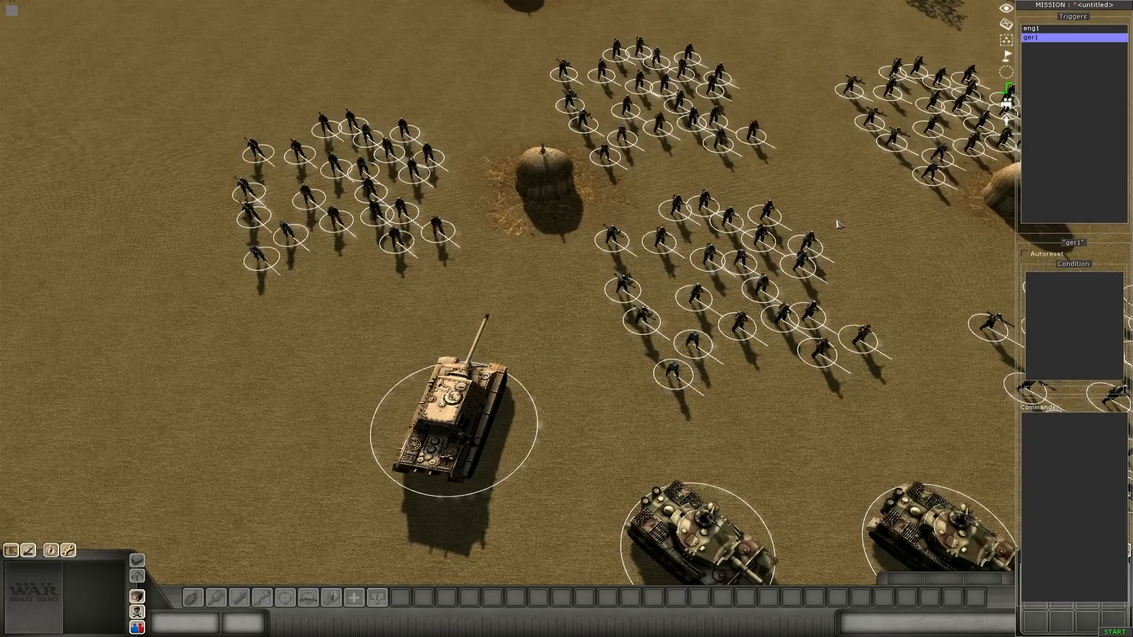
Step: Add a waypoint command to the ger1 trigger, with who set to squad, squad set to ger1 and action start
right_click(1051, 444)
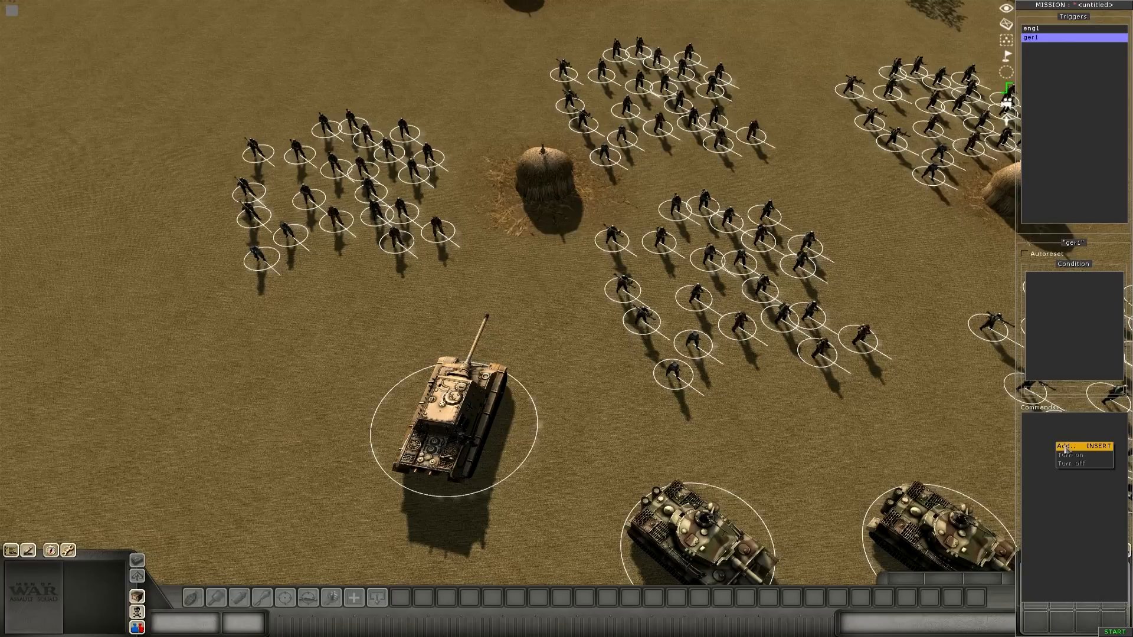
left_click(1062, 447)
double_click(539, 377)
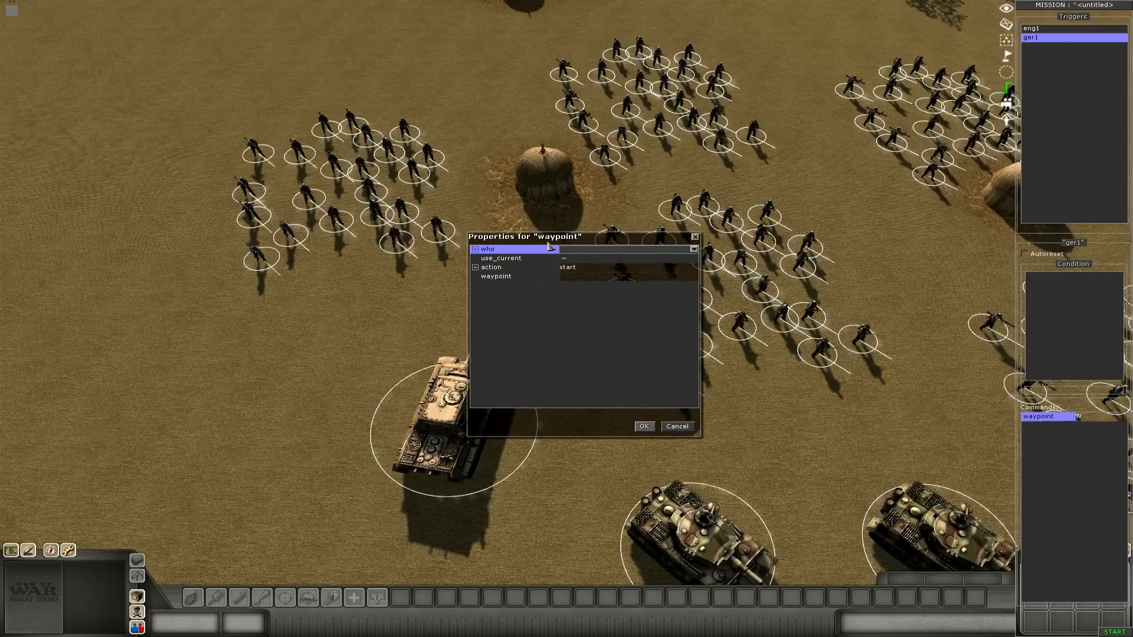
left_click(633, 251)
left_click(608, 266)
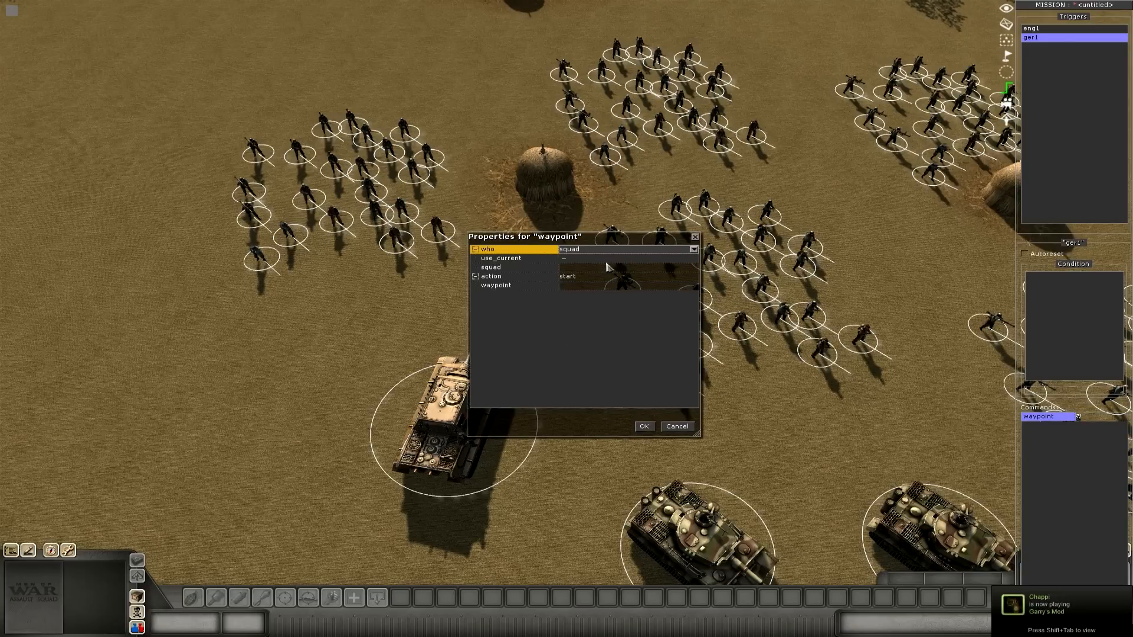
left_click(583, 268)
left_click(583, 269)
left_click(576, 314)
left_click(593, 287)
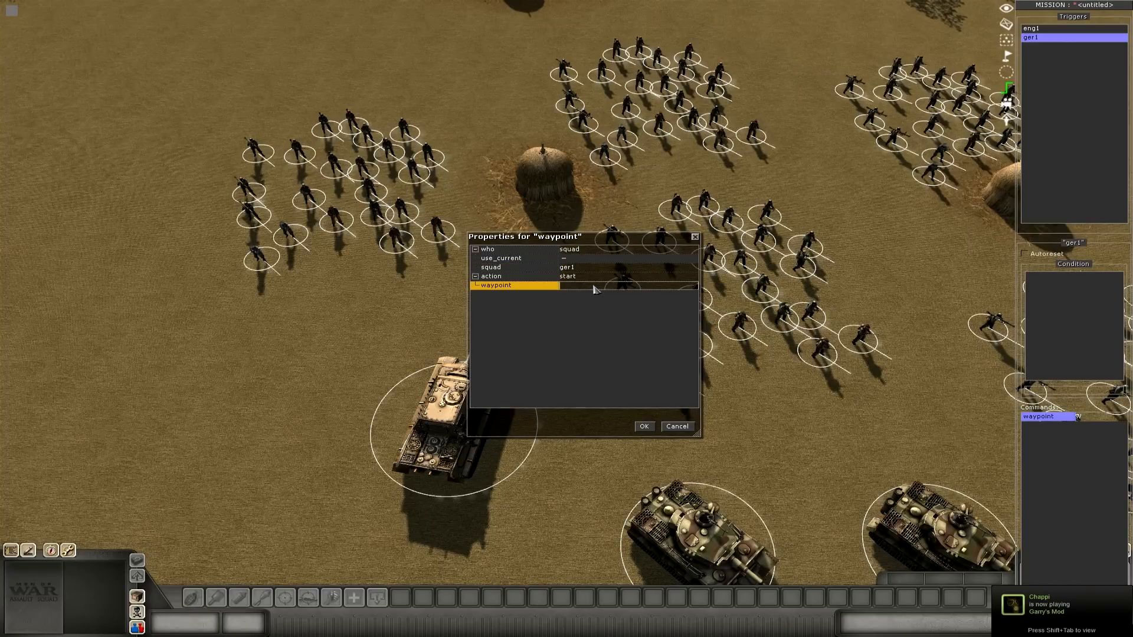
left_click(645, 426)
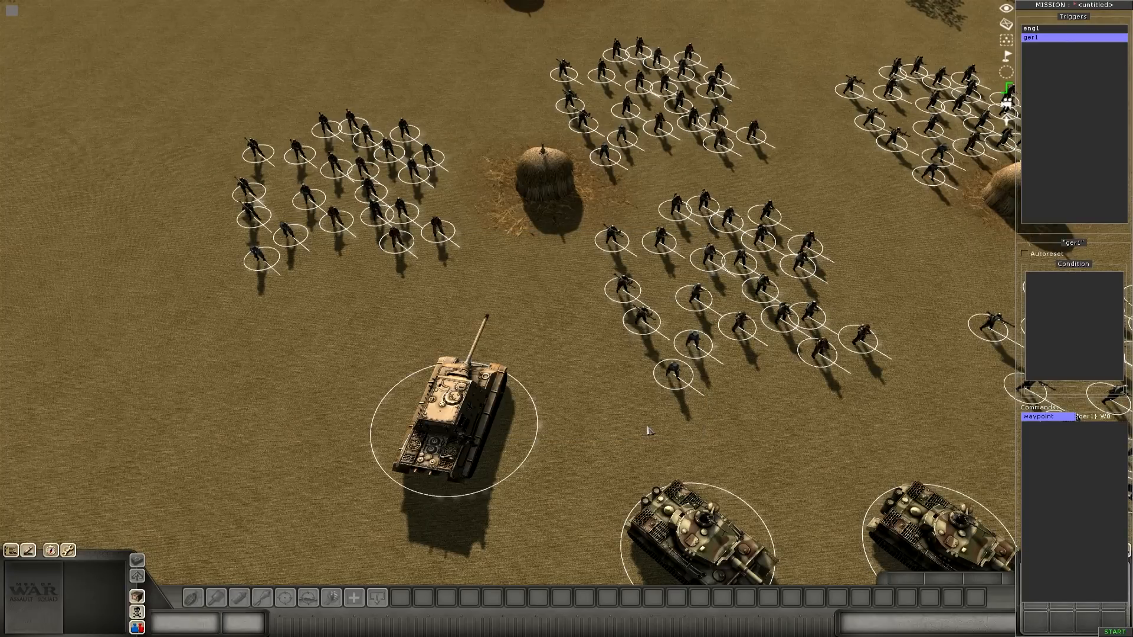
Step: Return to the game view over the German force and start the mission
key("Right")
middle_click_drag(710, 405, 593, 214)
key("F2")
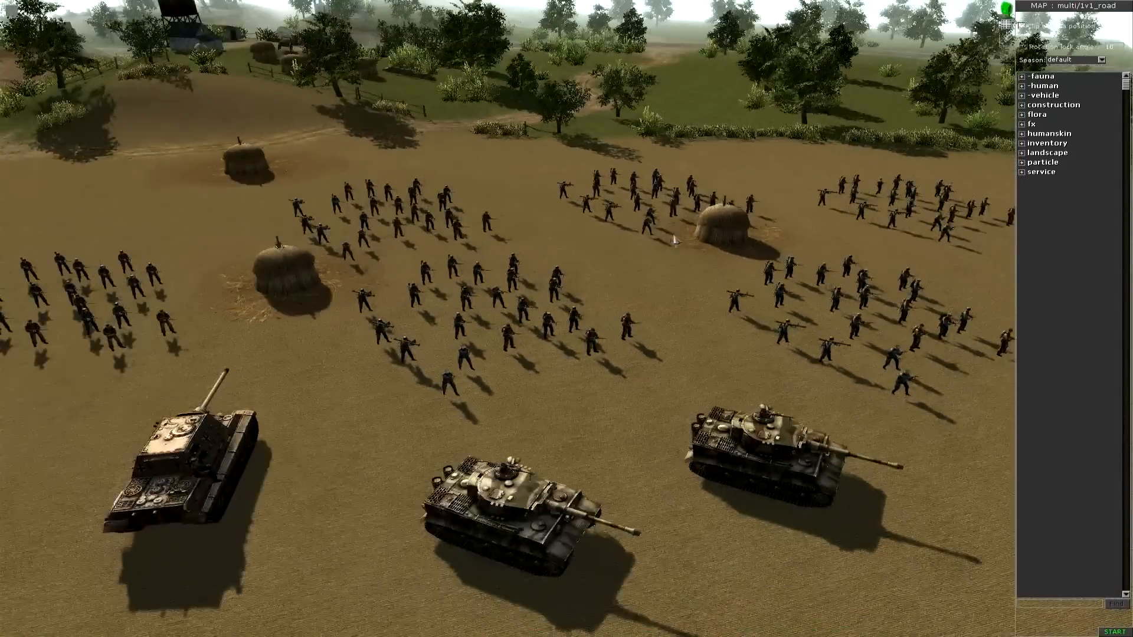
key("F1")
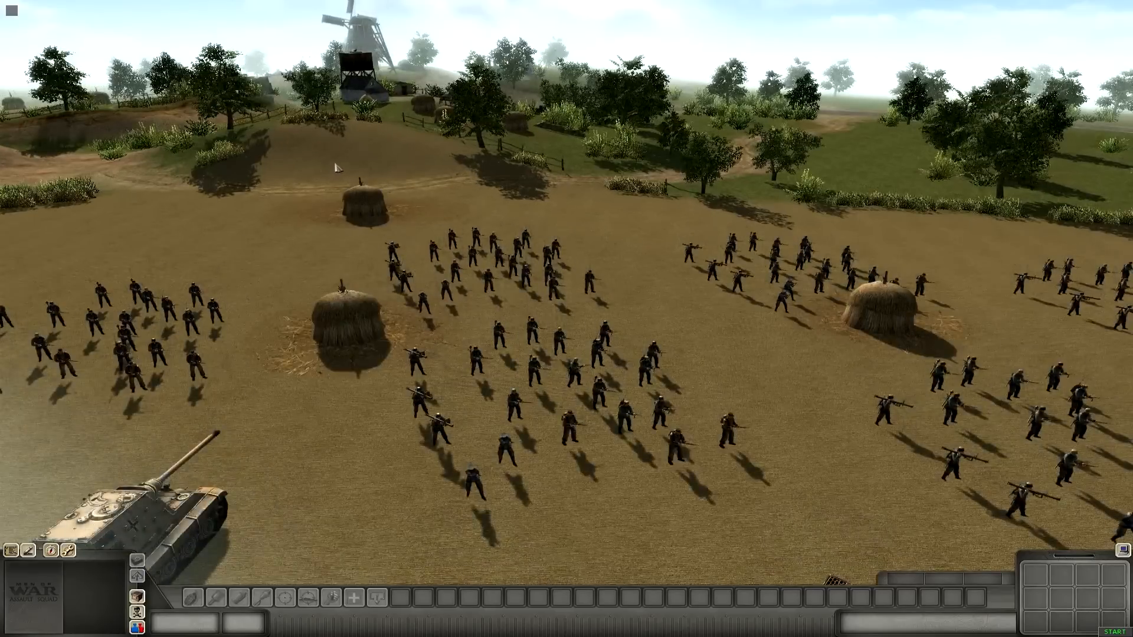
middle_click_drag(336, 167, 298, 153)
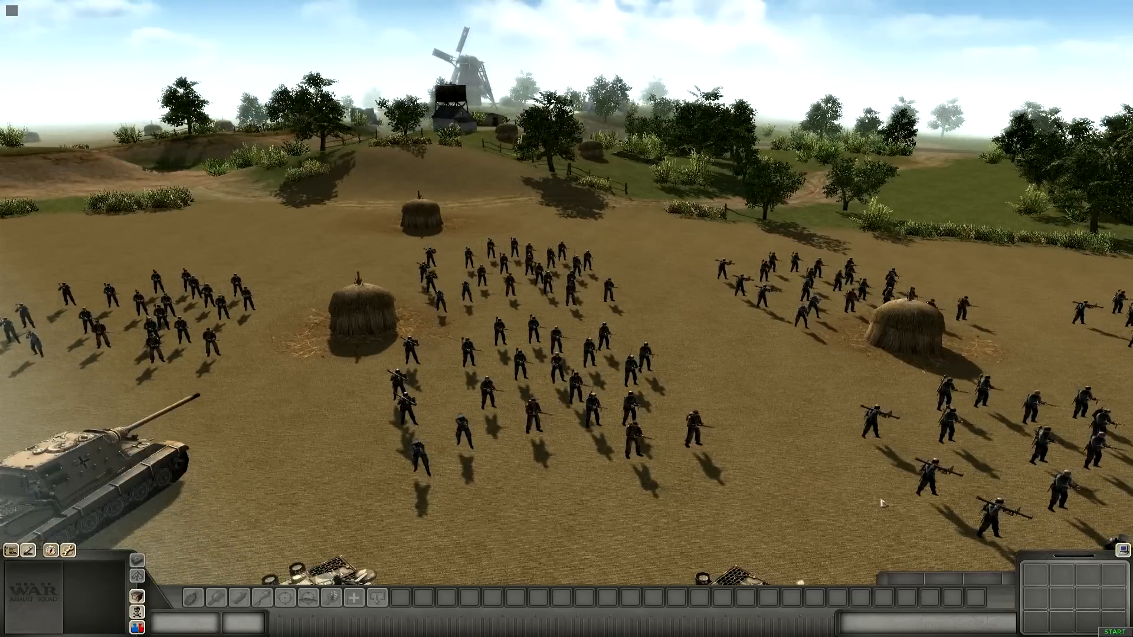
left_click(1104, 622)
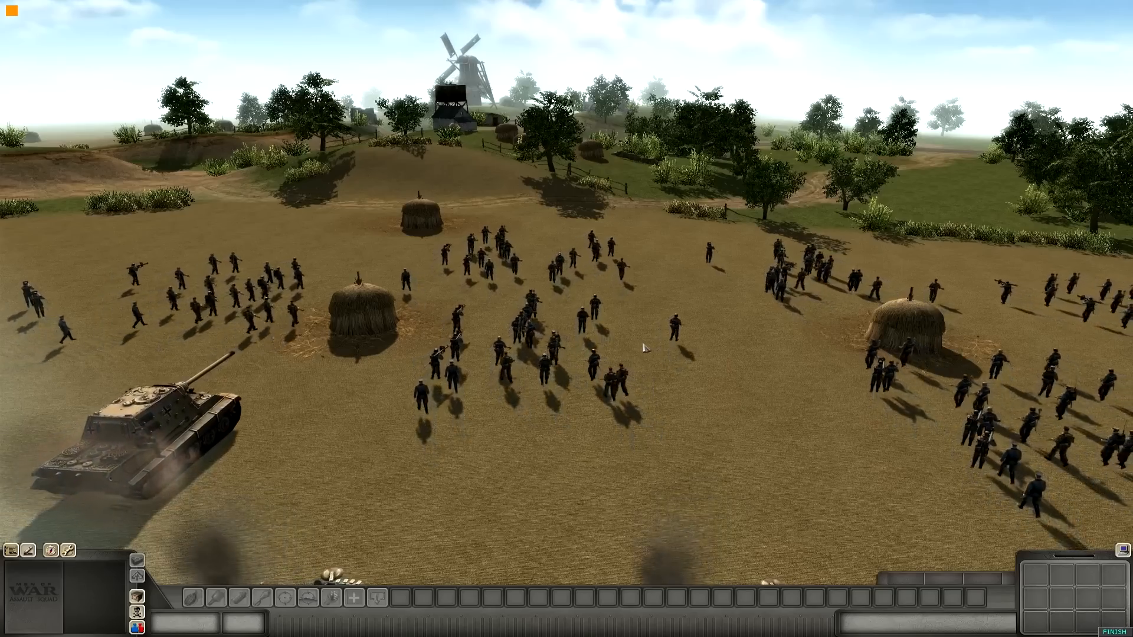
Step: Follow the German infantry and tanks across the field to check how they advance toward the road
key("Right")
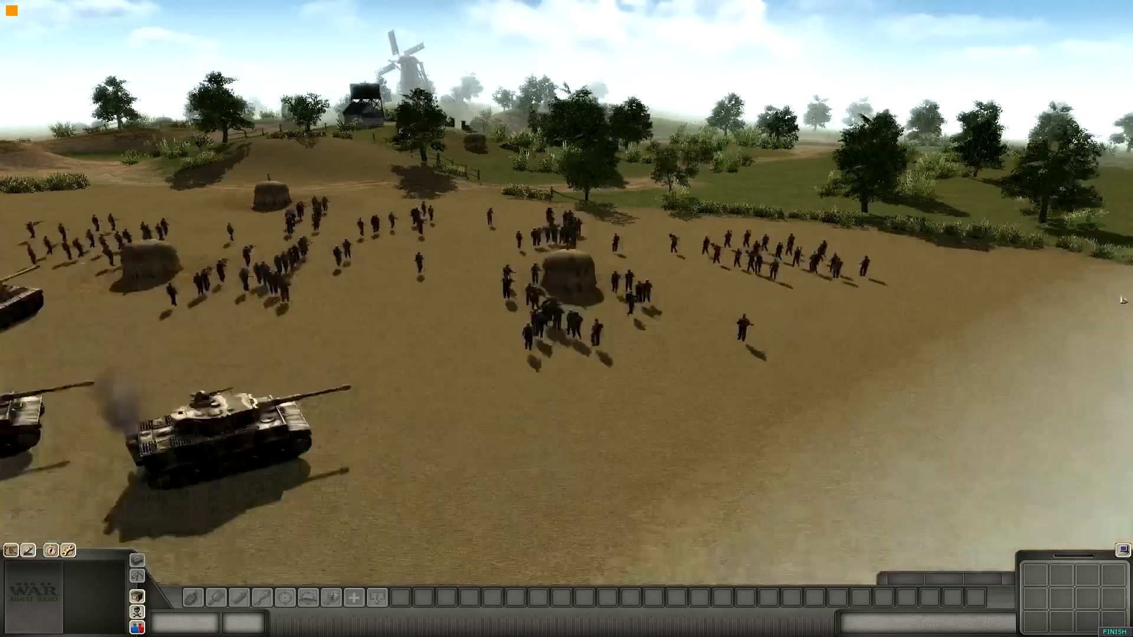
middle_click_drag(668, 241, 655, 267)
key("Right")
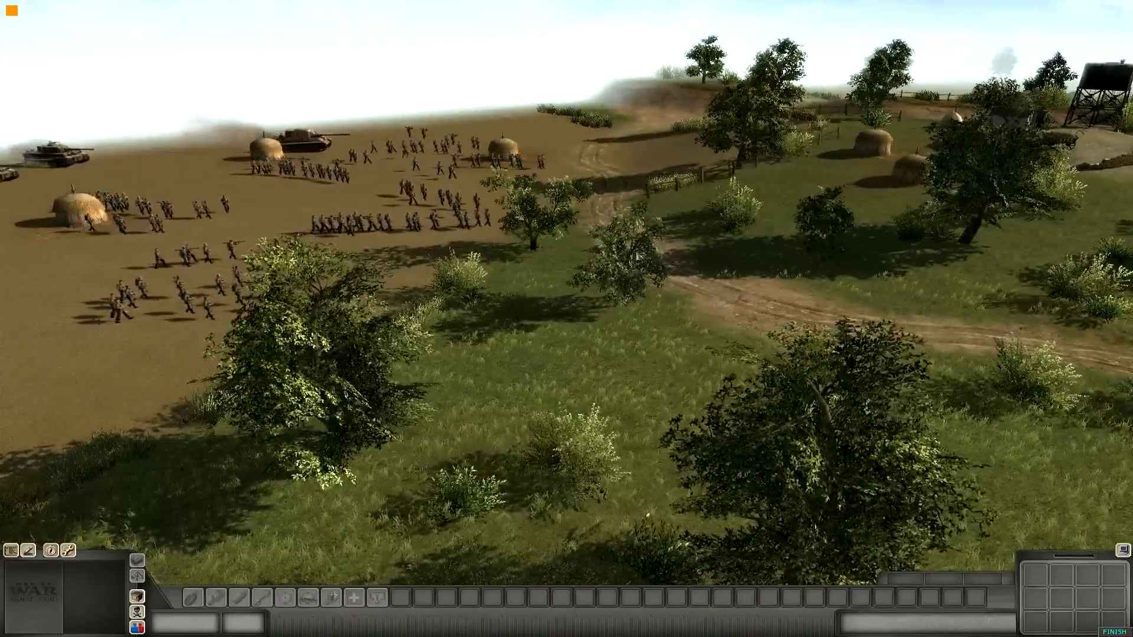
key("Right")
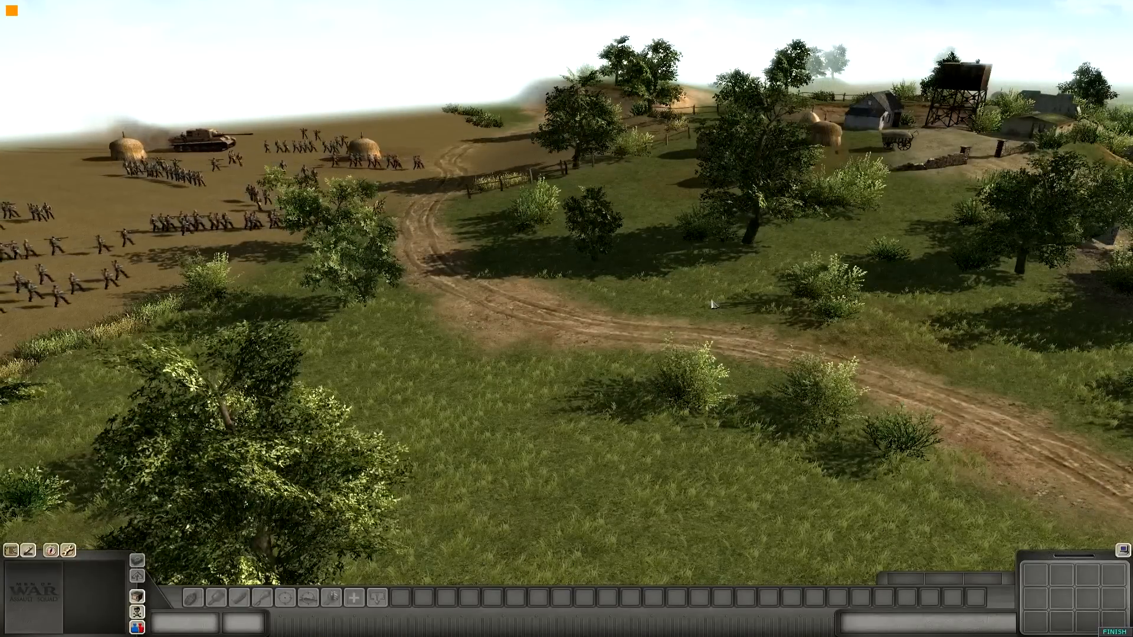
key("Right")
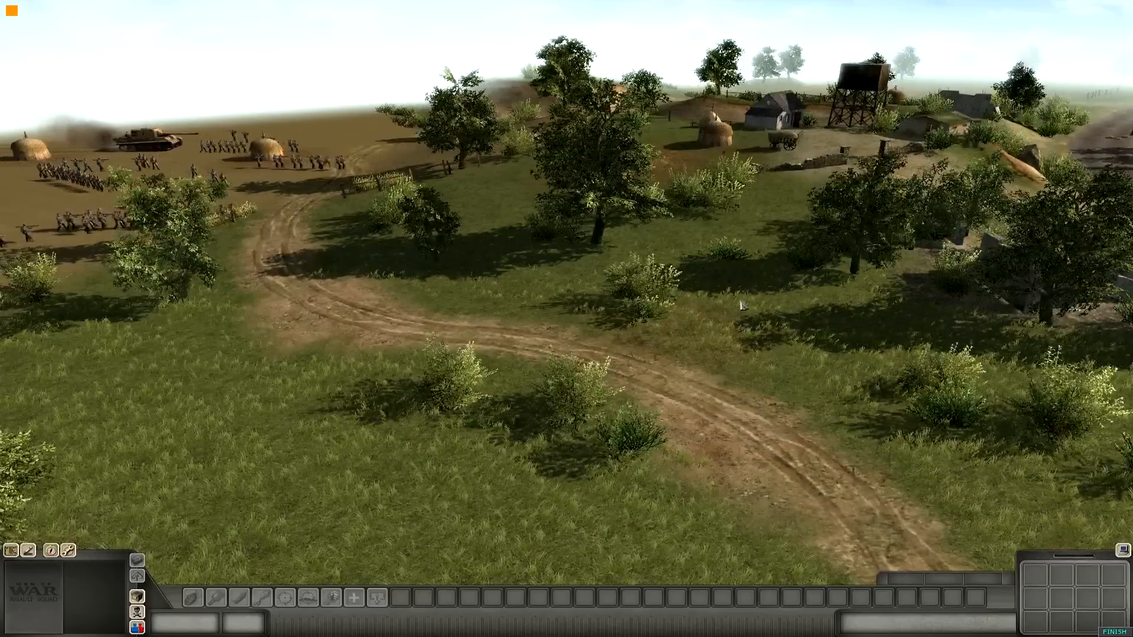
key("Left")
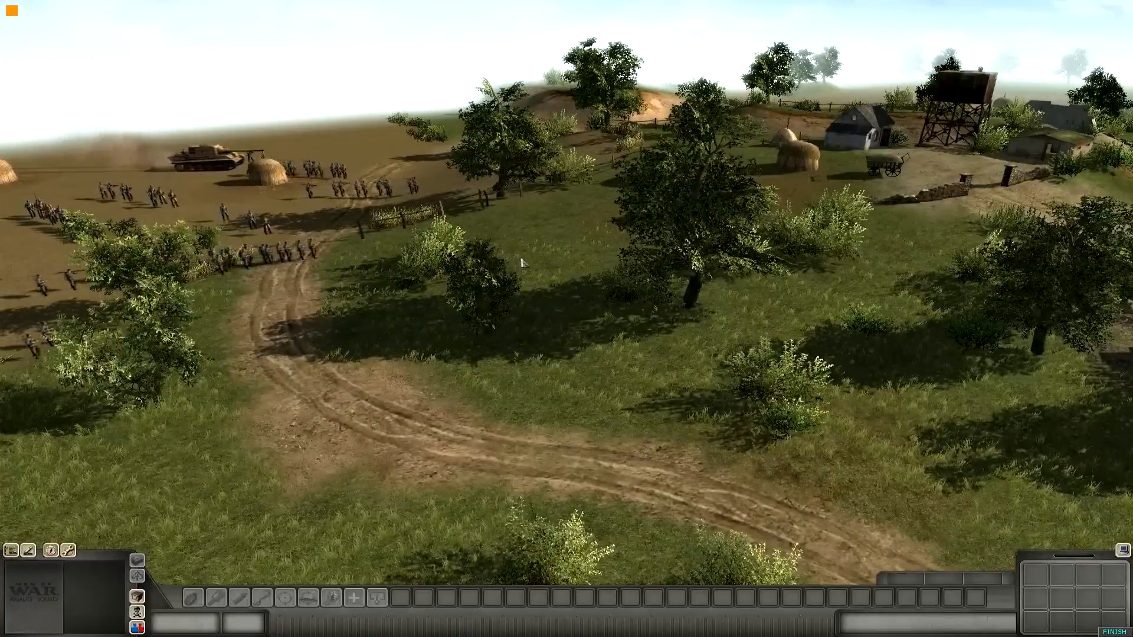
middle_click_drag(522, 263, 720, 248)
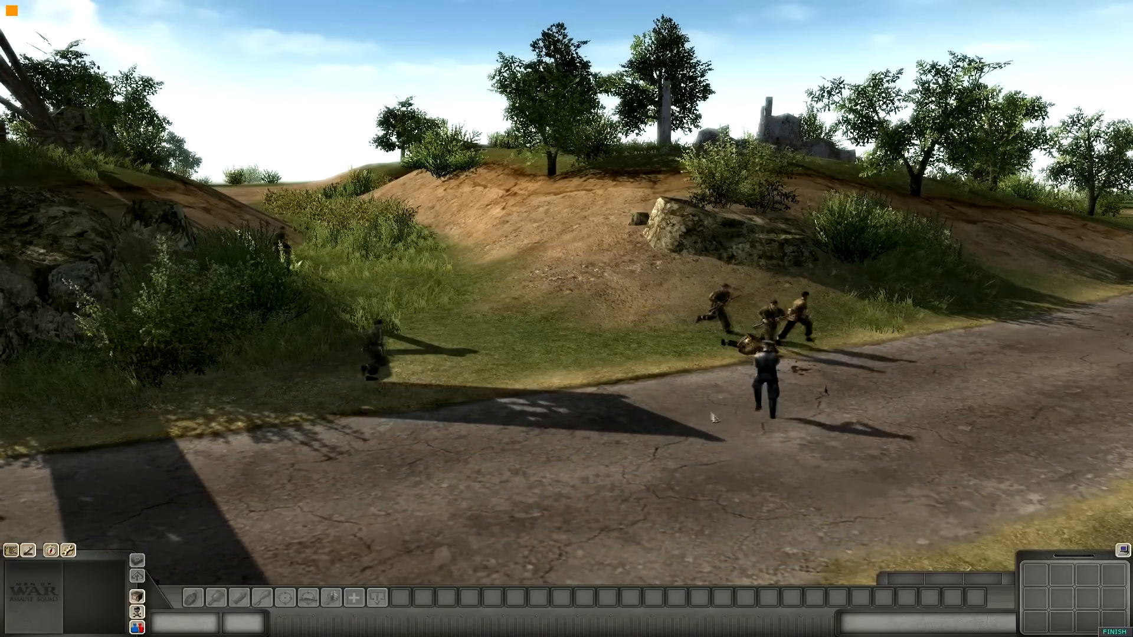
Step: Examine the fighting between the English and German squads around the road from several distances and angles
scroll(713, 421, "down", 3)
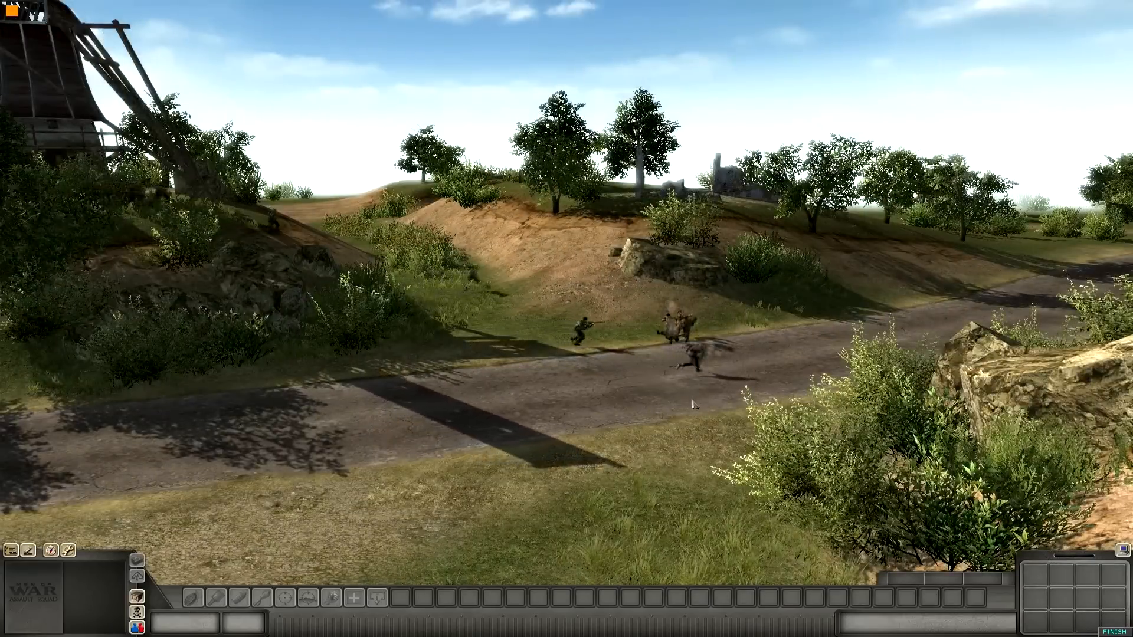
middle_click_drag(689, 401, 713, 414)
scroll(713, 414, "down", 2)
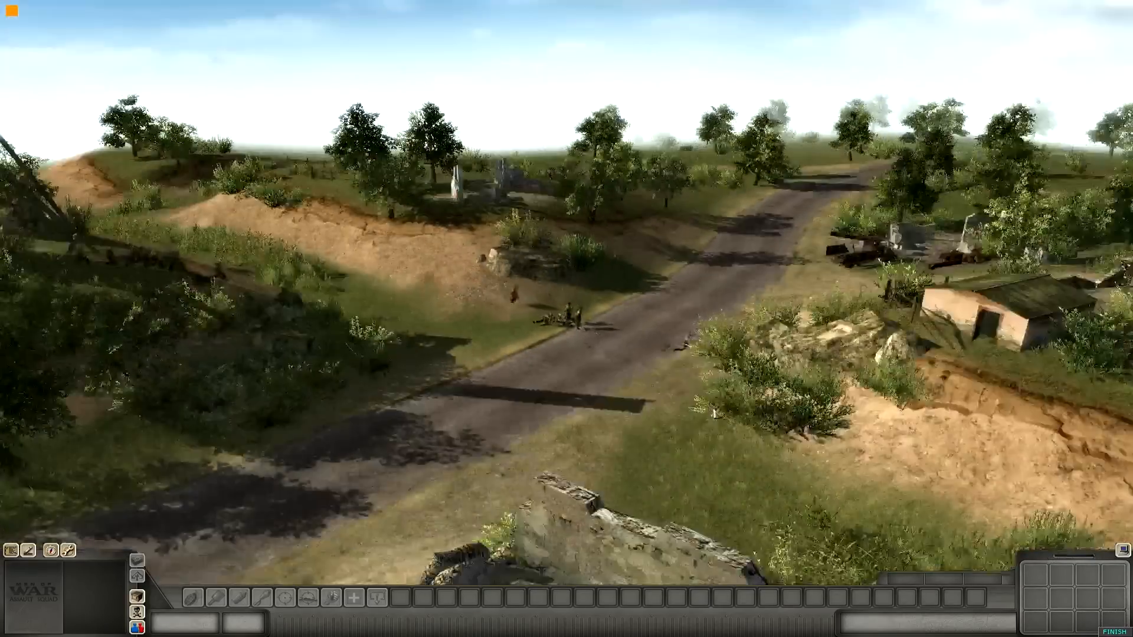
middle_click_drag(627, 368, 551, 351)
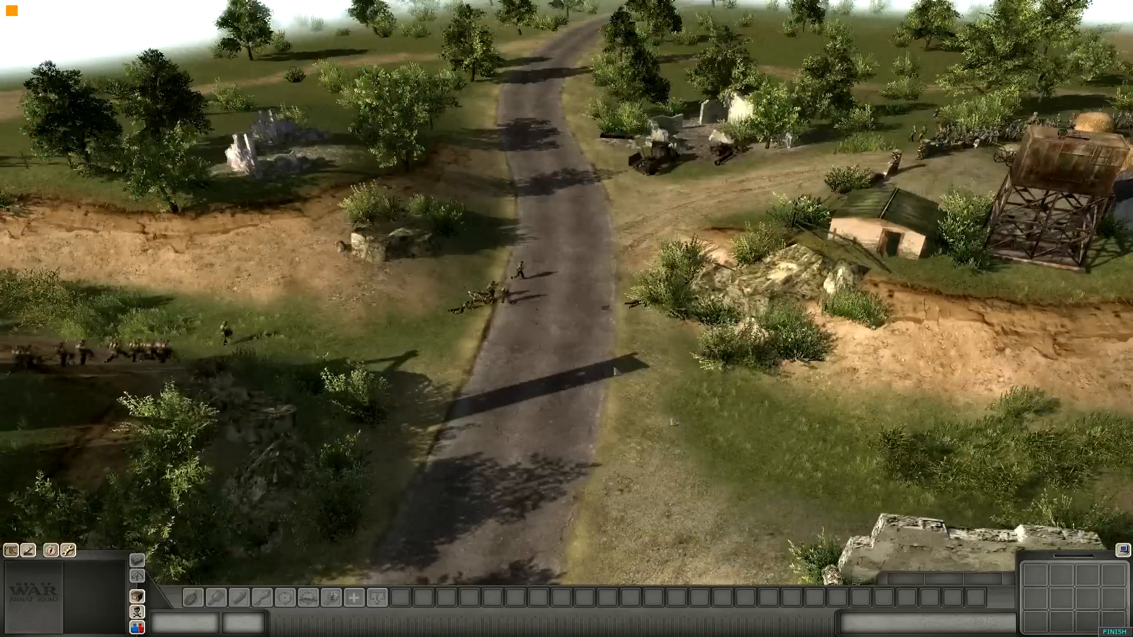
scroll(551, 350, "down", 2)
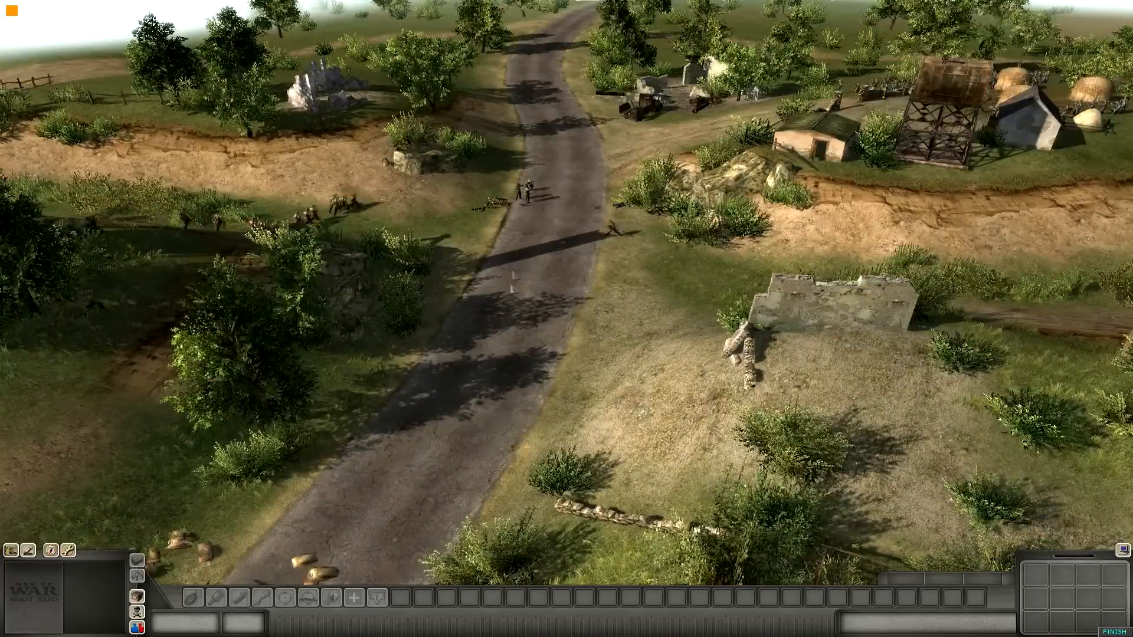
scroll(547, 110, "up", 2)
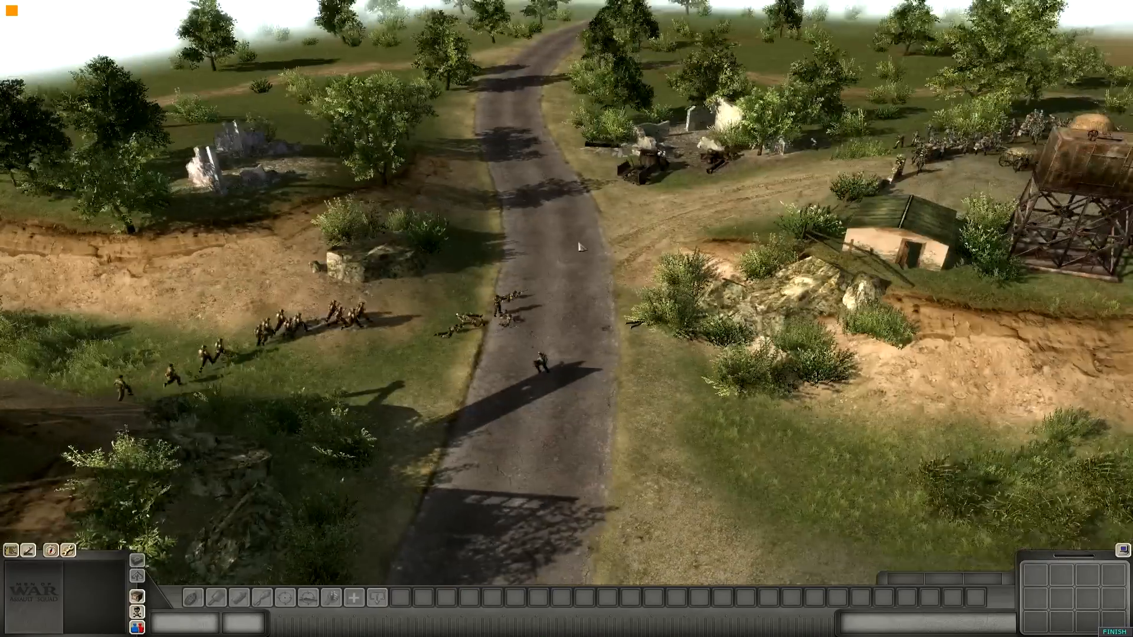
middle_click_drag(579, 246, 543, 394)
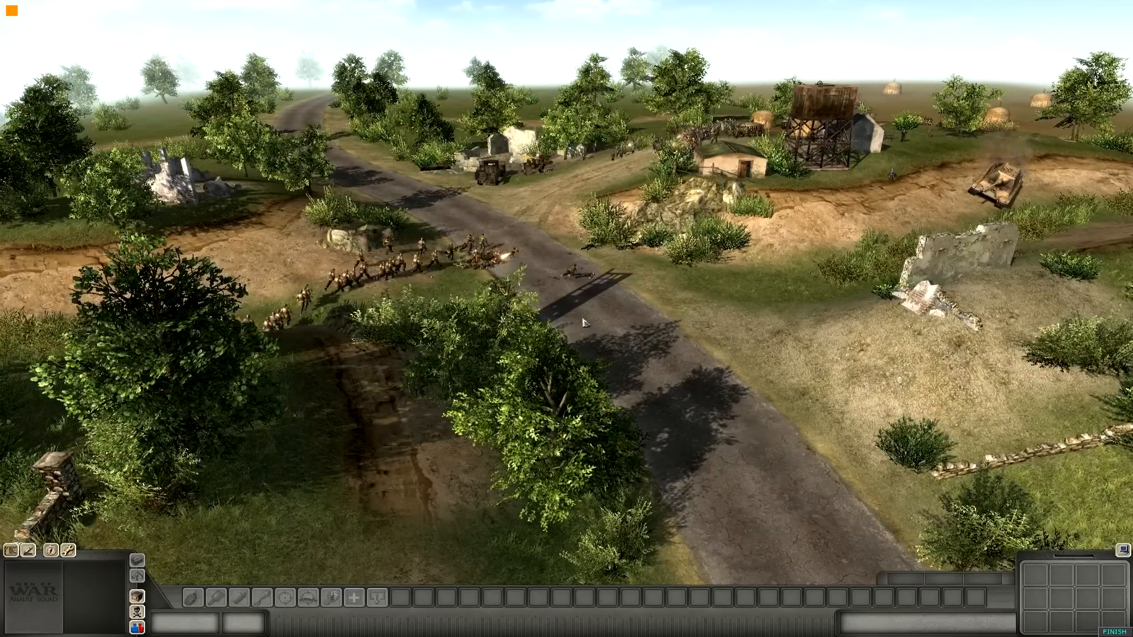
middle_click_drag(583, 323, 647, 325)
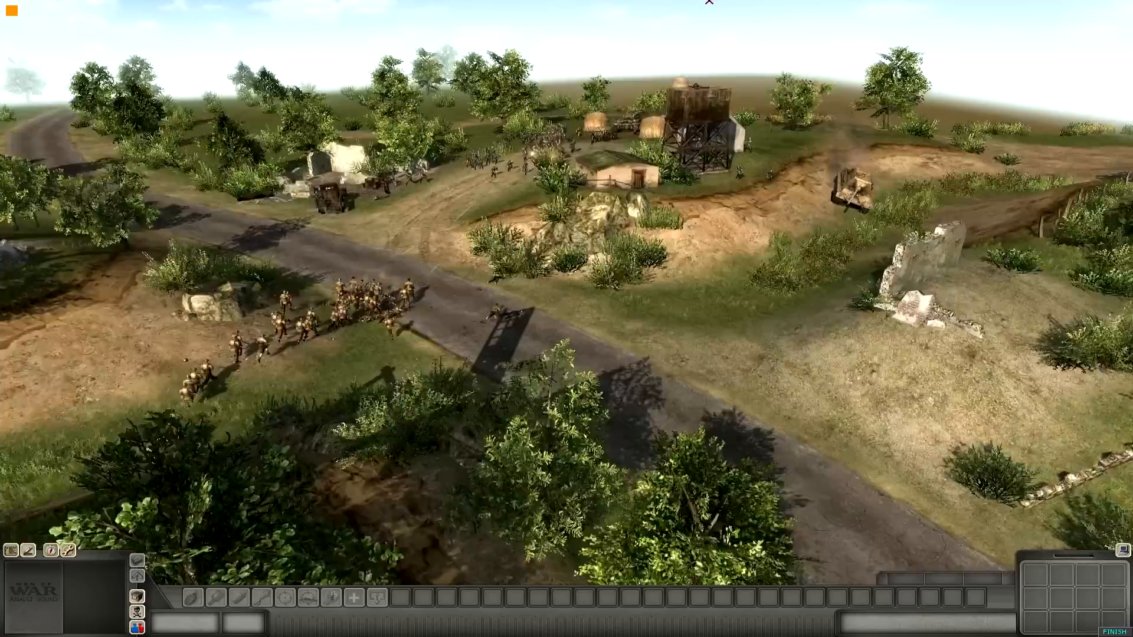
scroll(419, 361, "up", 10)
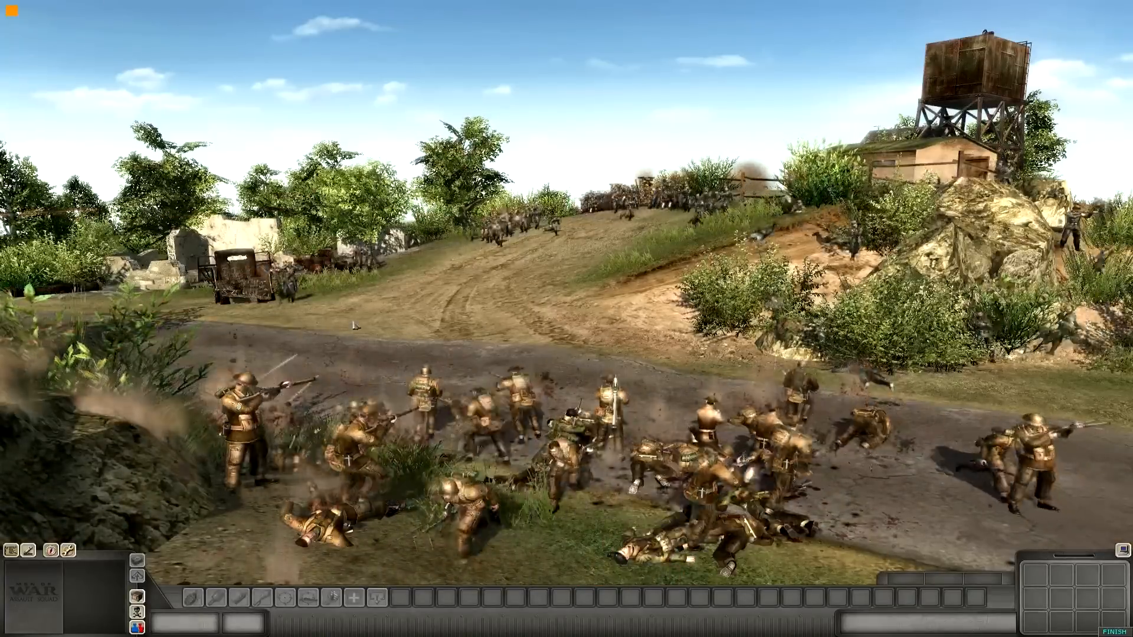
Step: Examine the fighting from the road up to the windmill at several distances, with the fallen-soldier markers switched off
scroll(567, 319, "down", 6)
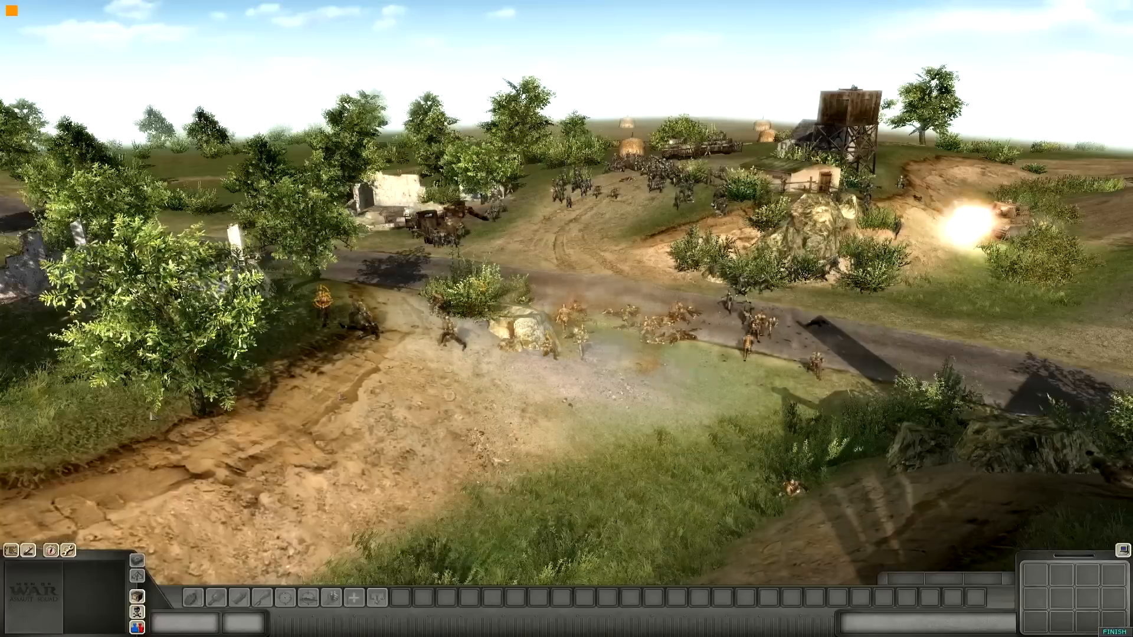
middle_click_drag(324, 298, 293, 324)
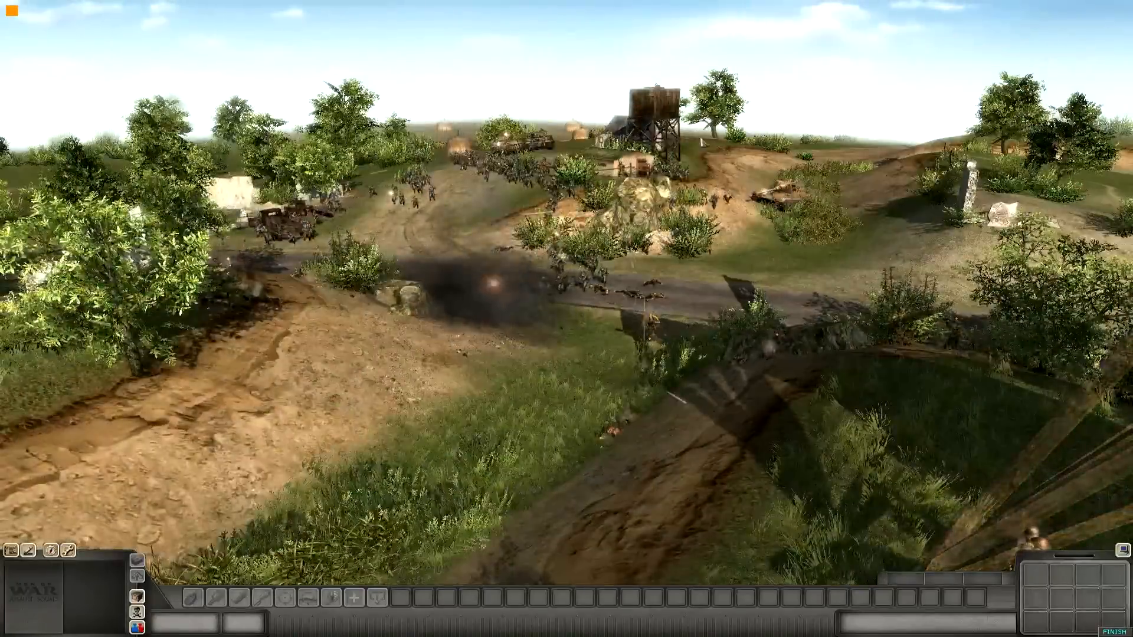
middle_click_drag(492, 284, 696, 313)
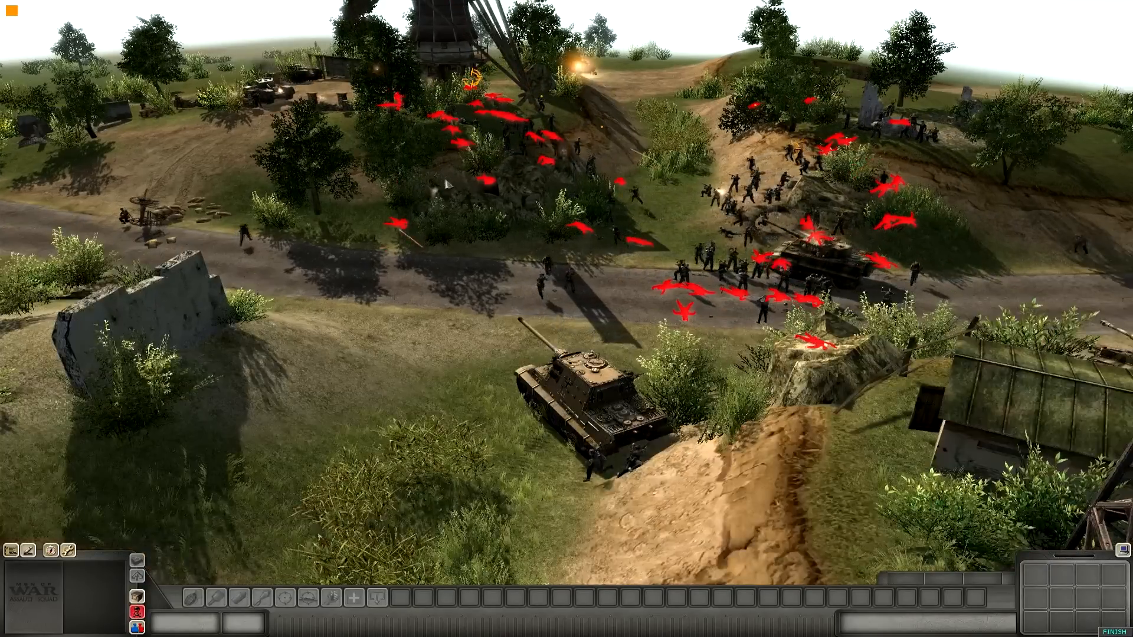
left_click(137, 612)
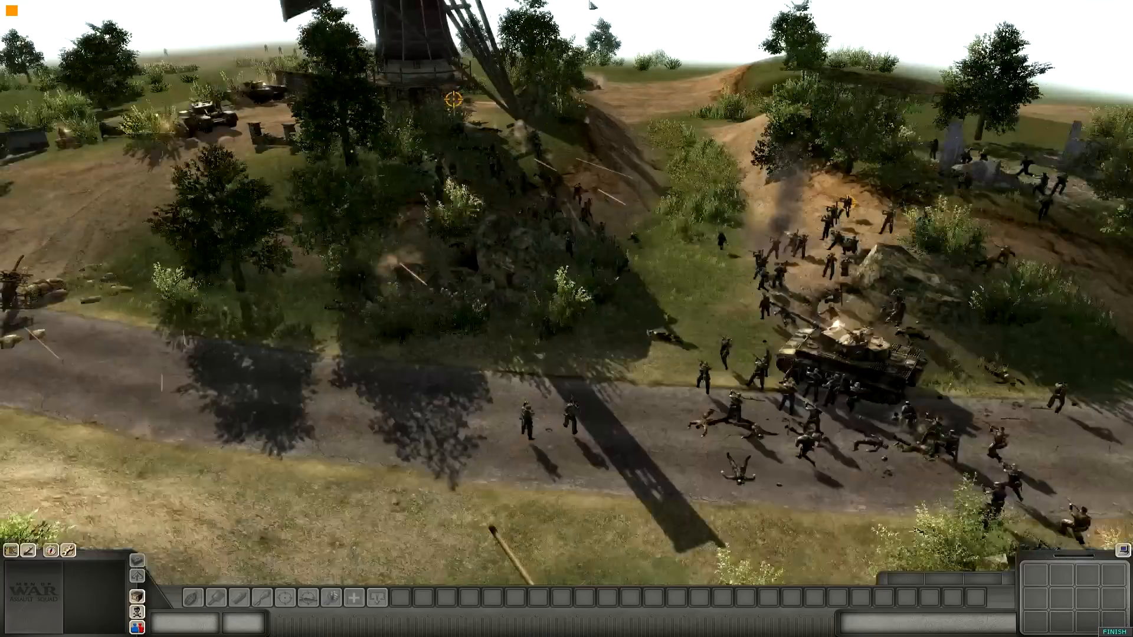
key("t")
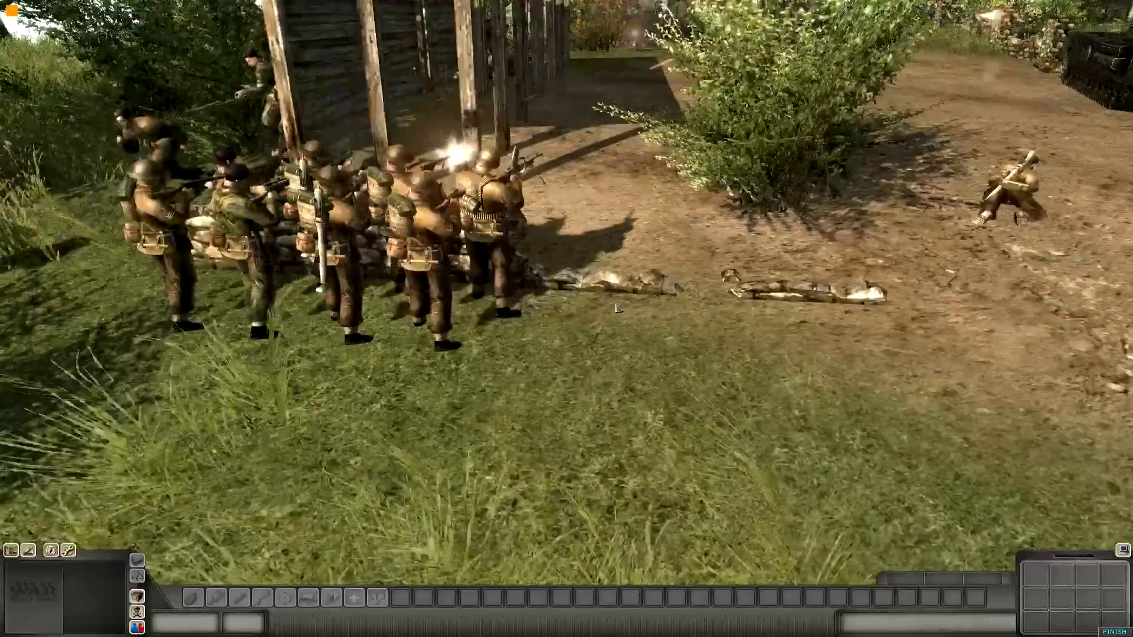
key("Up")
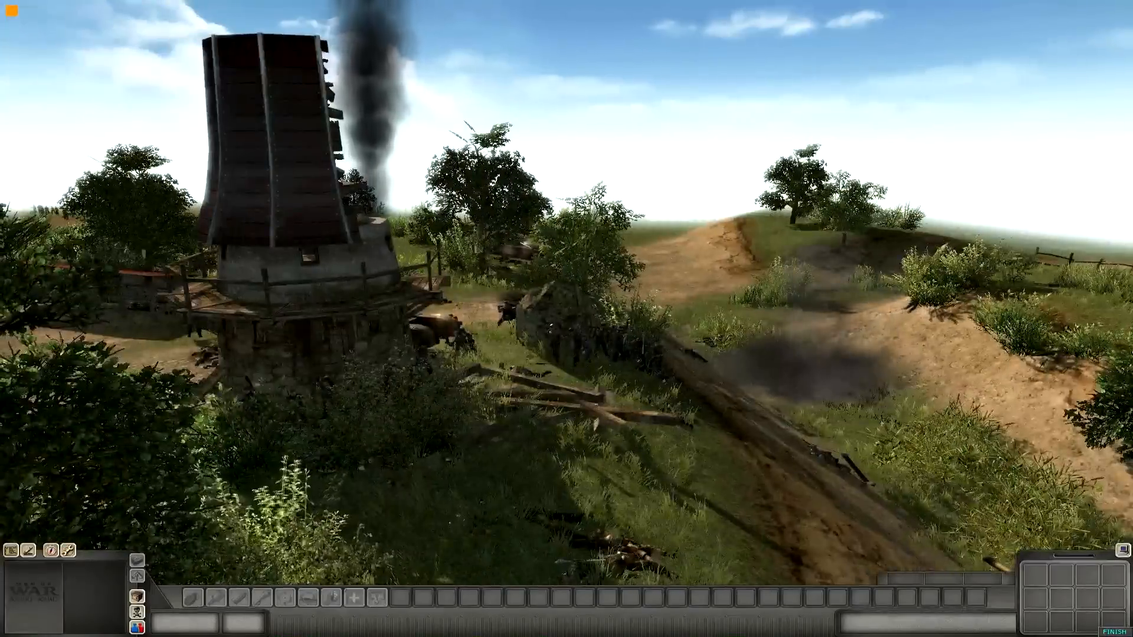
middle_click_drag(445, 226, 452, 337)
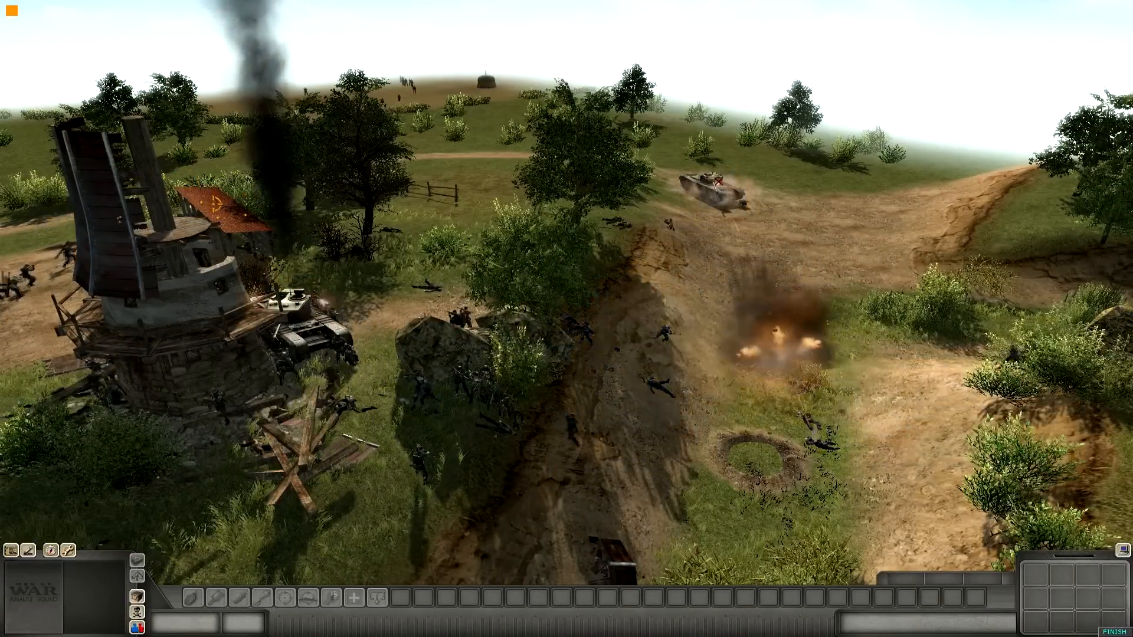
key("Down")
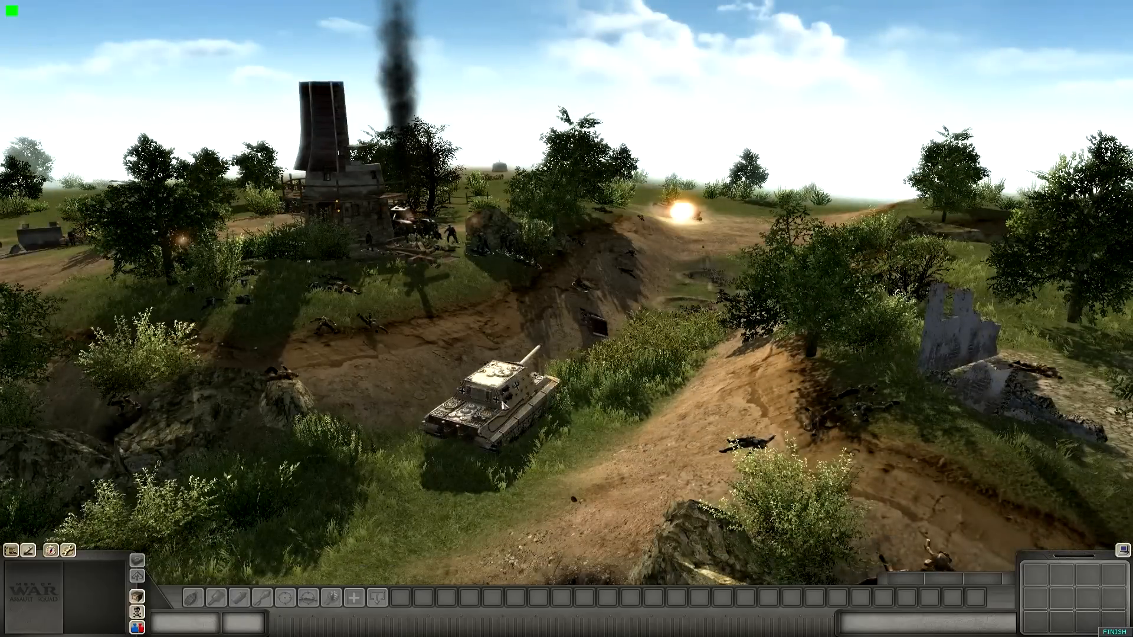
Step: Select the Jagdtiger and the Black Prince to inspect them, and check the highlighted casualties around the windmill hill
left_click(490, 407)
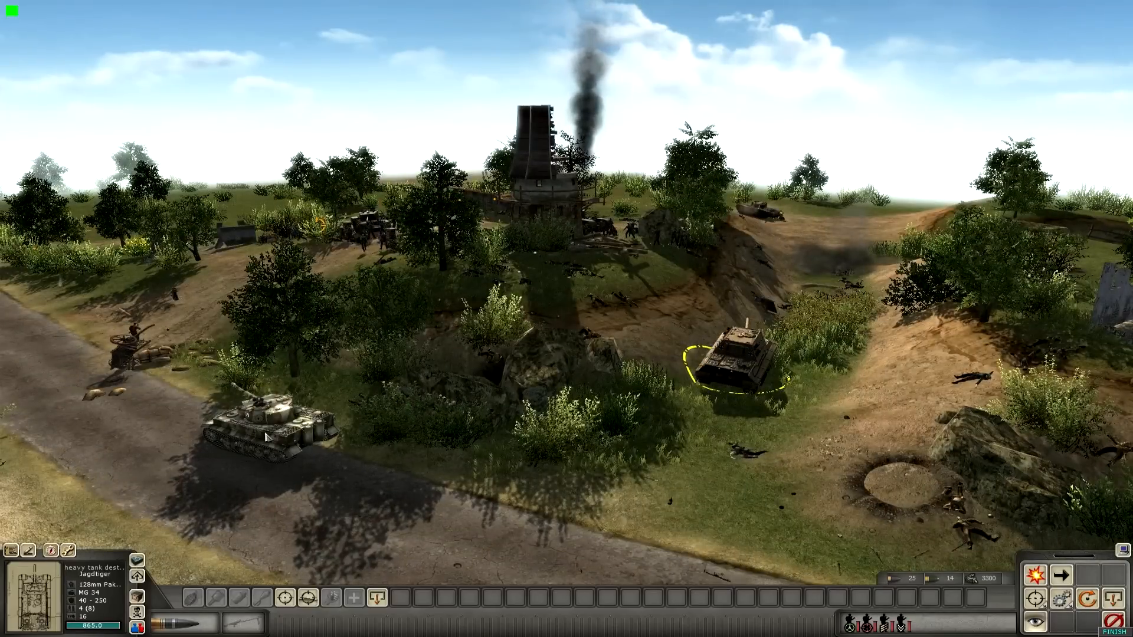
left_click(266, 437)
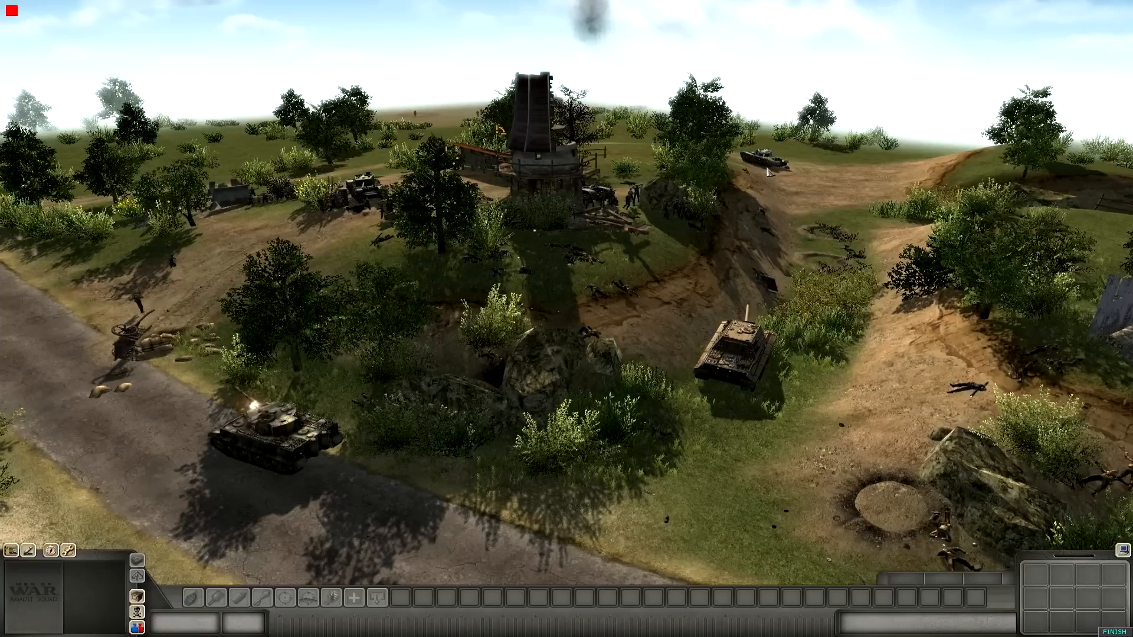
left_click(770, 168)
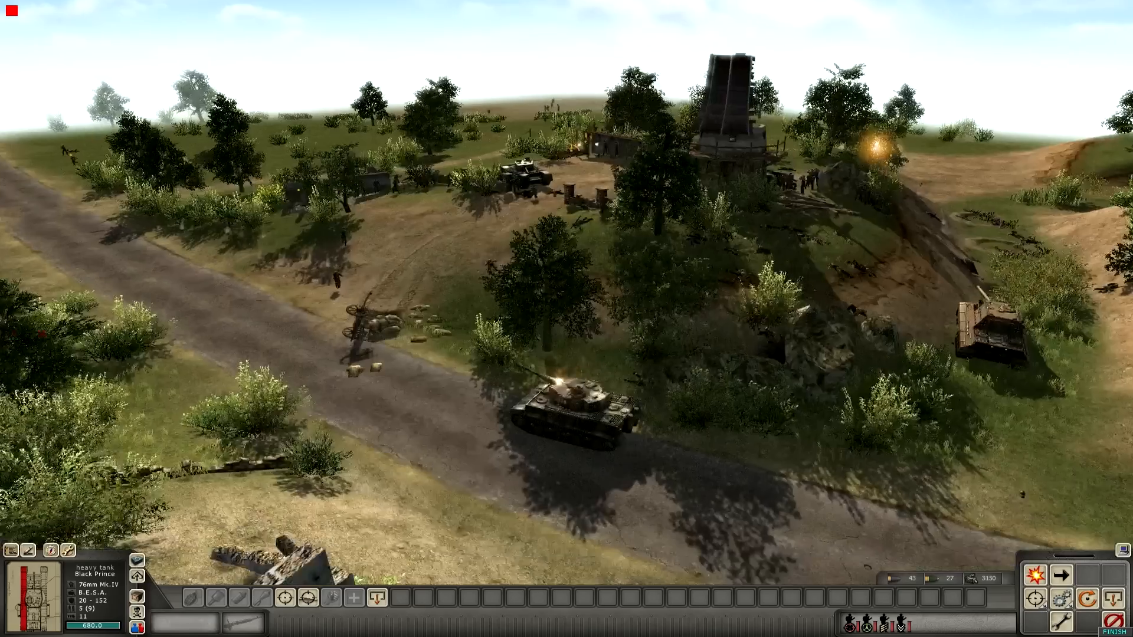
key("ctrl")
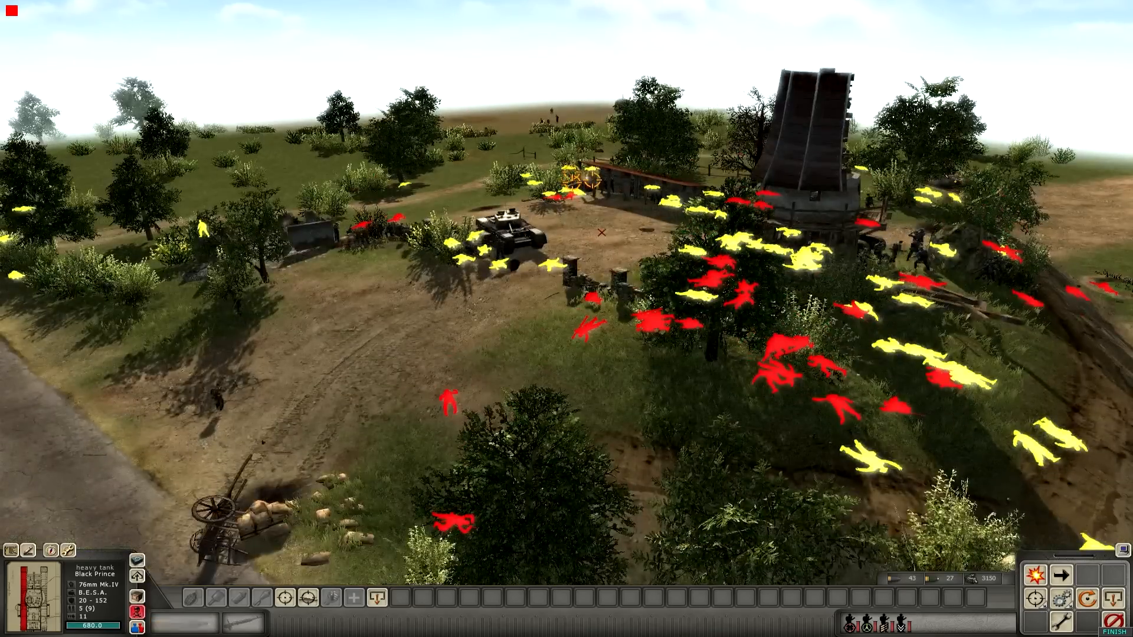
middle_click_drag(601, 233, 685, 260)
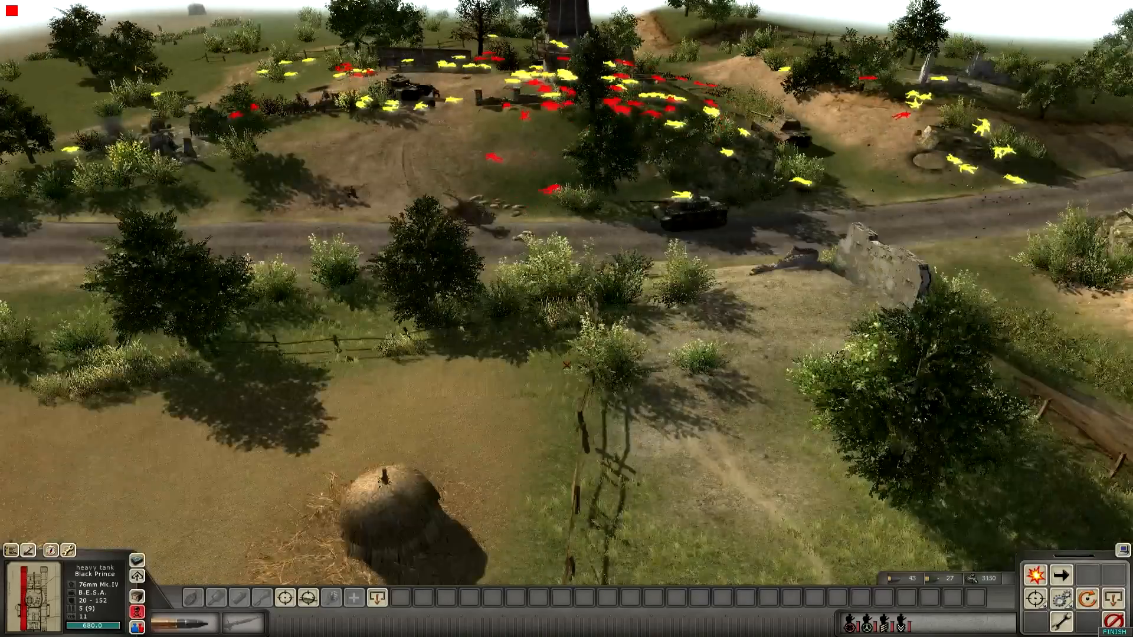
scroll(567, 296, "up", 3)
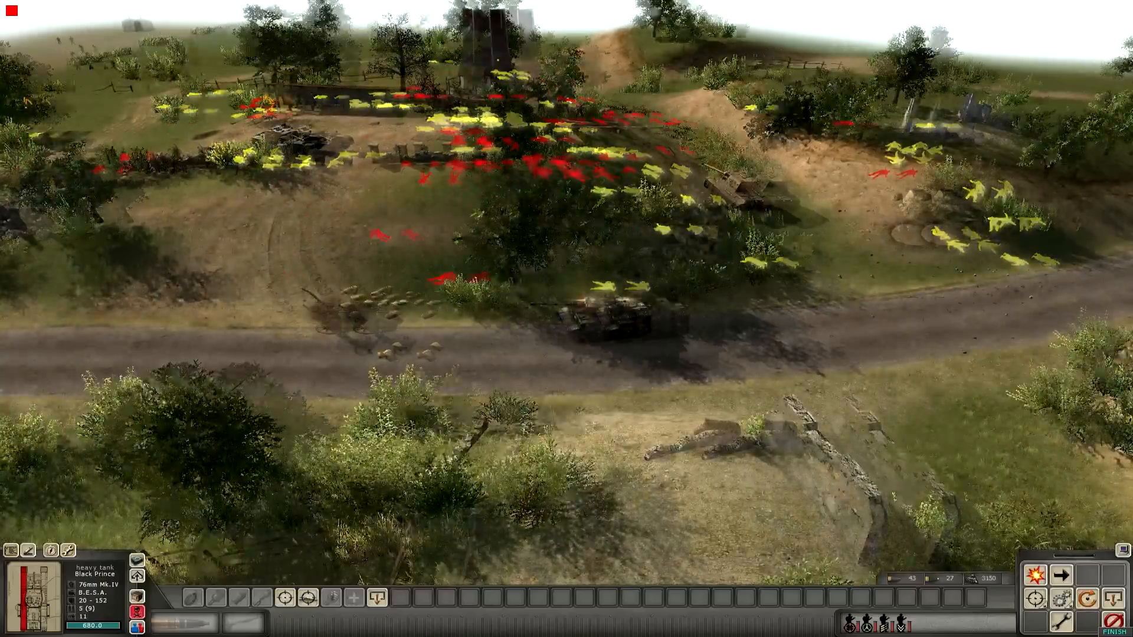
key("Left")
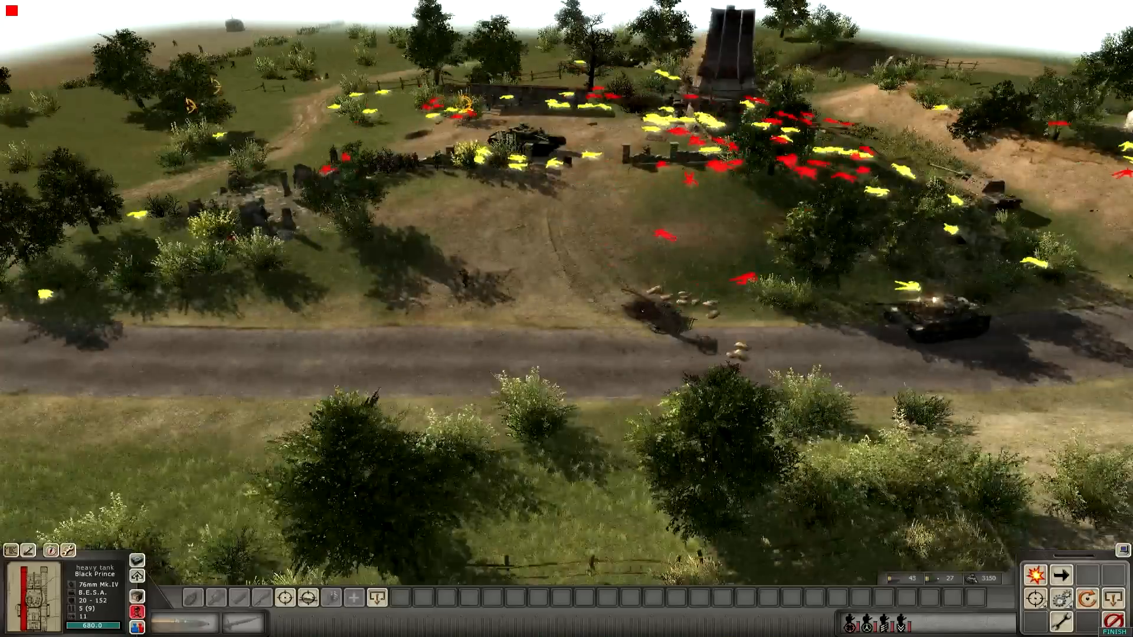
key("Up")
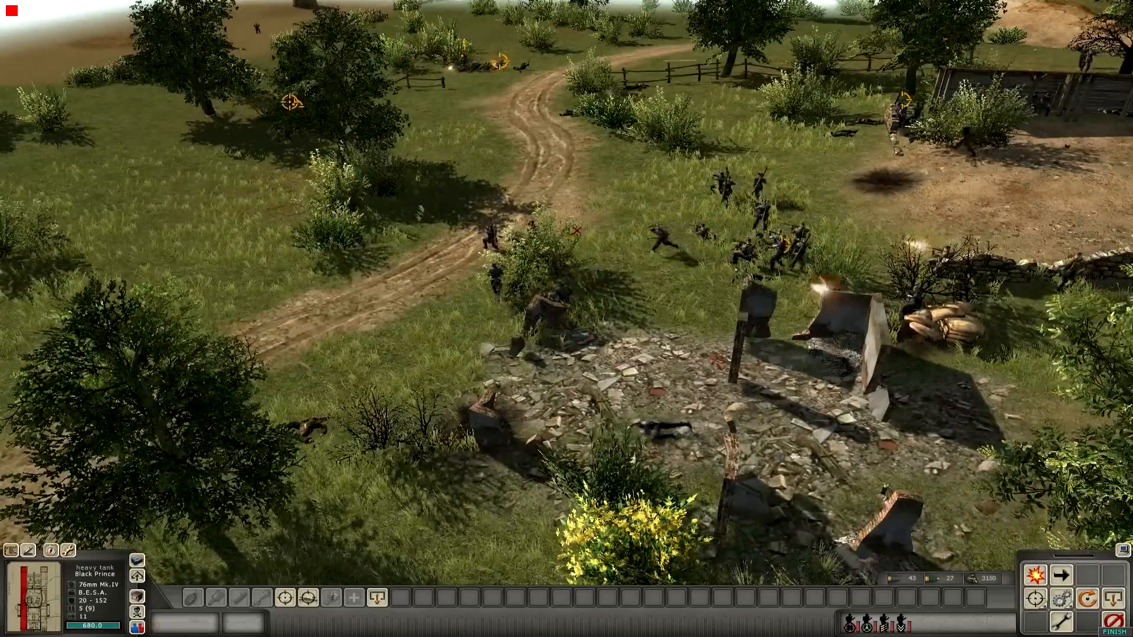
Step: Examine the English soldiers defending from the bushes in the field beyond the dirt track
key("Up")
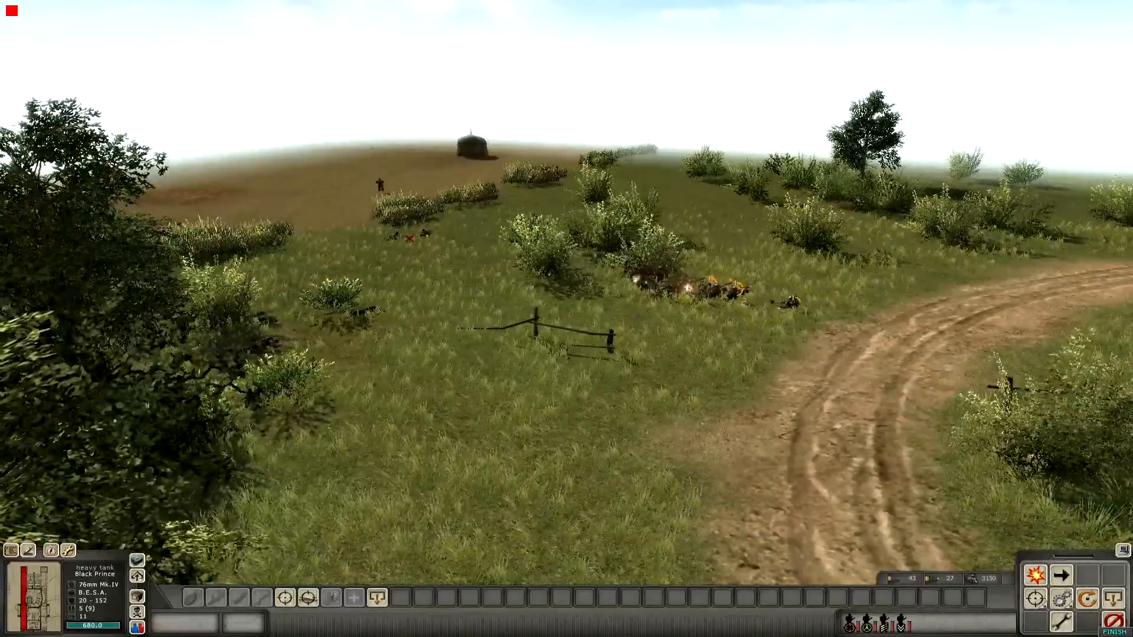
middle_click_drag(410, 238, 631, 284)
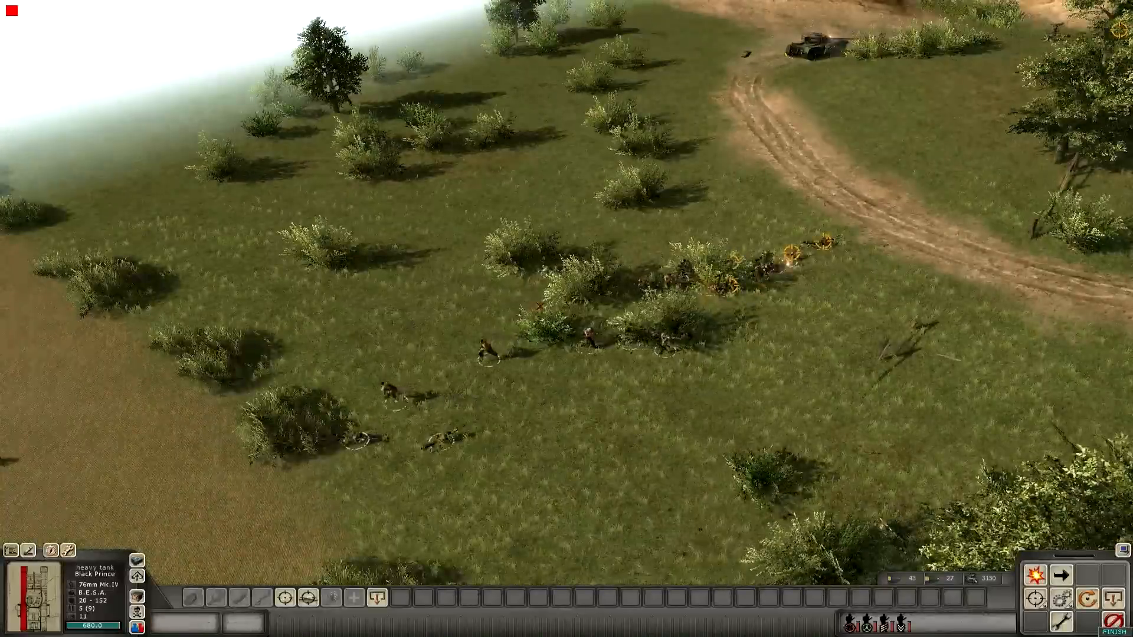
middle_click_drag(567, 319, 791, 330)
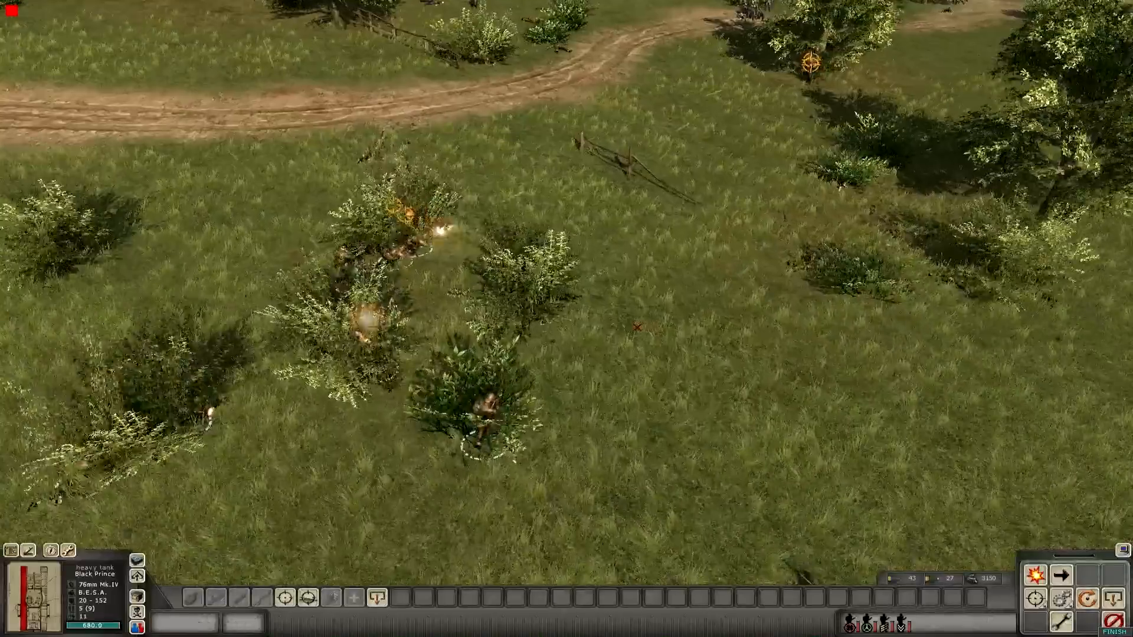
middle_click_drag(628, 305, 647, 262)
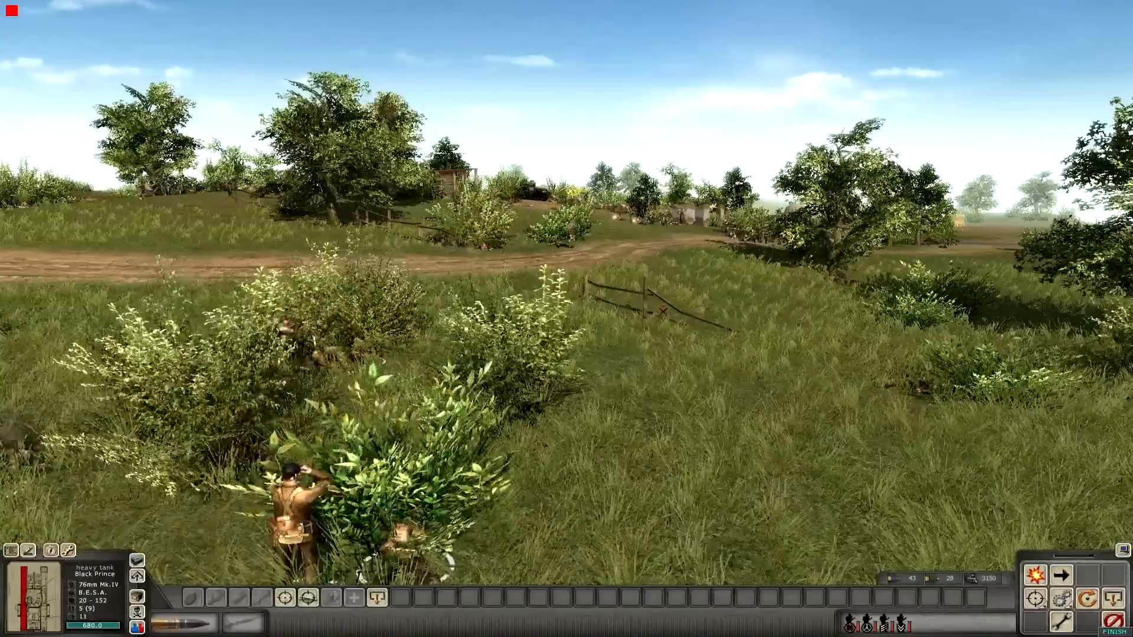
scroll(573, 227, "down", 3)
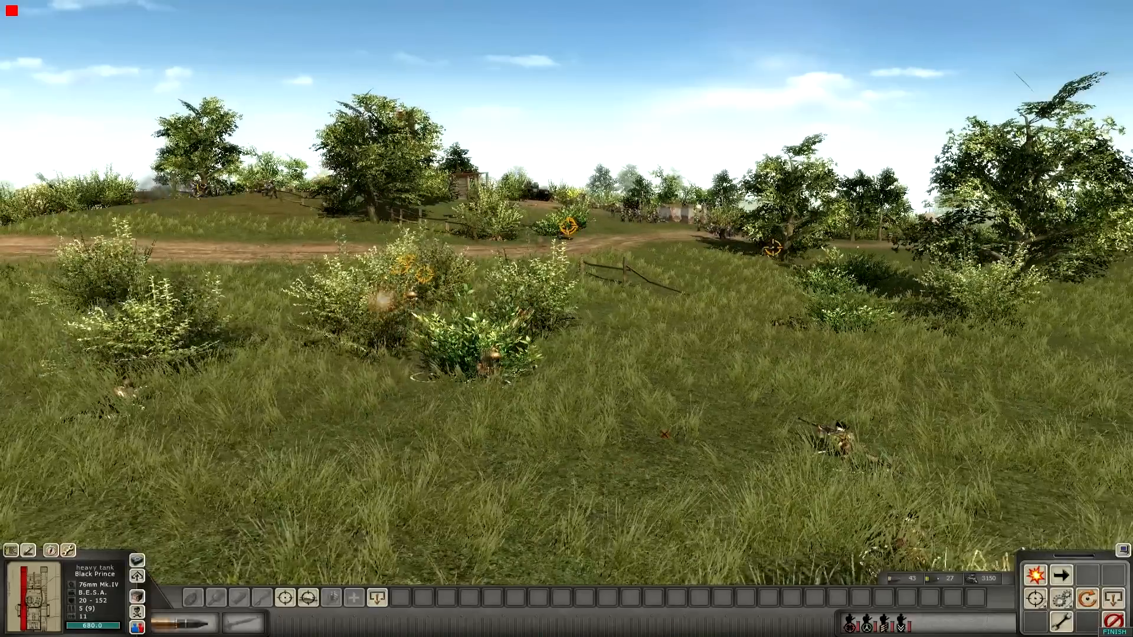
middle_click_drag(669, 433, 597, 473)
scroll(596, 472, "down", 5)
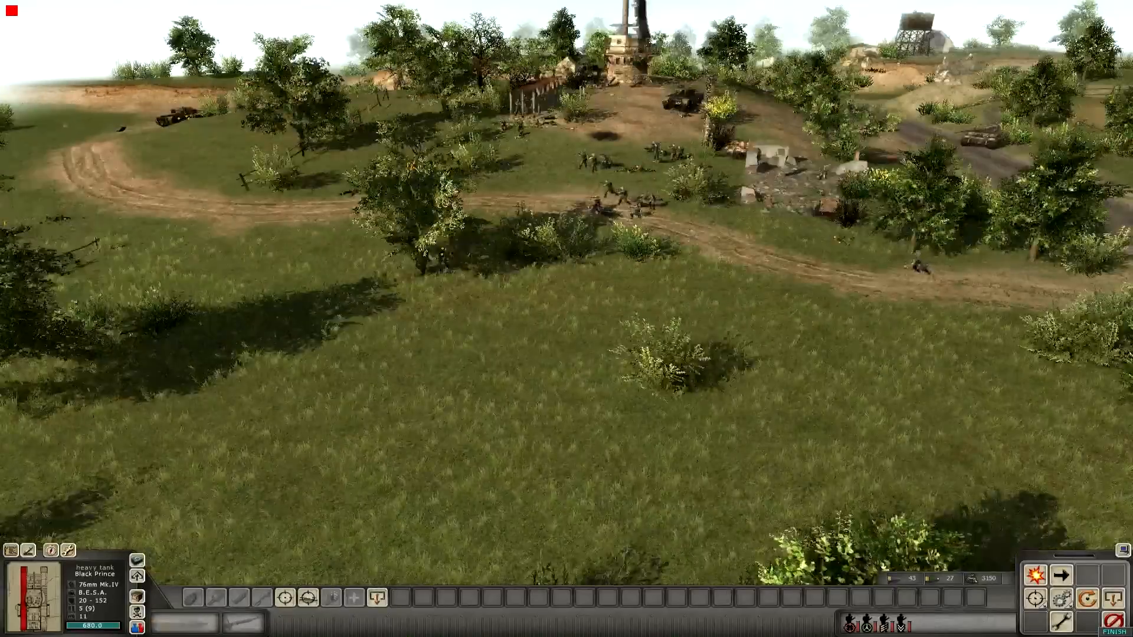
Step: Follow the camouflaged tank from the road up the slope toward the ruins and check the infantry fighting ahead of it
left_click(137, 612)
key("Tab")
middle_click_drag(808, 174, 732, 206)
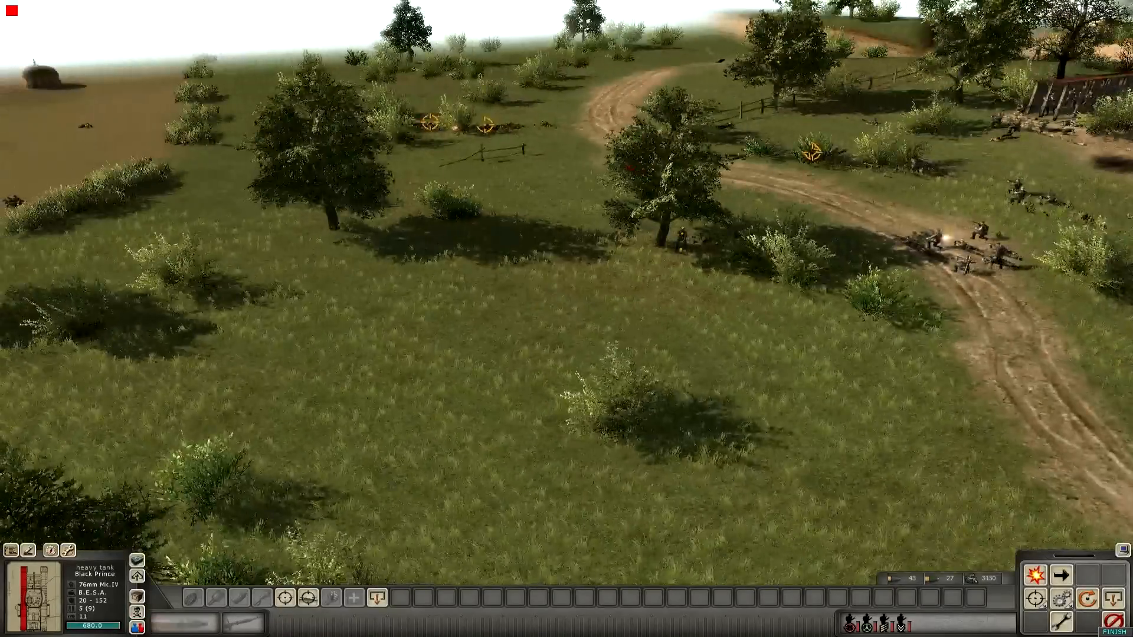
scroll(732, 207, "down", 2)
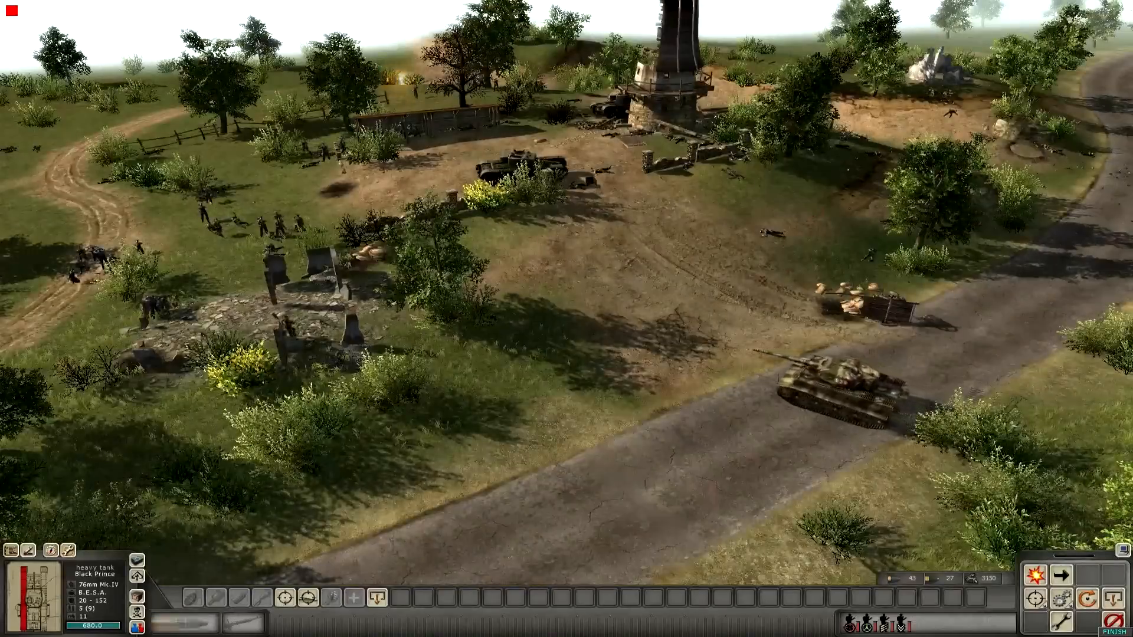
scroll(567, 318, "up", 3)
scroll(746, 348, "up", 4)
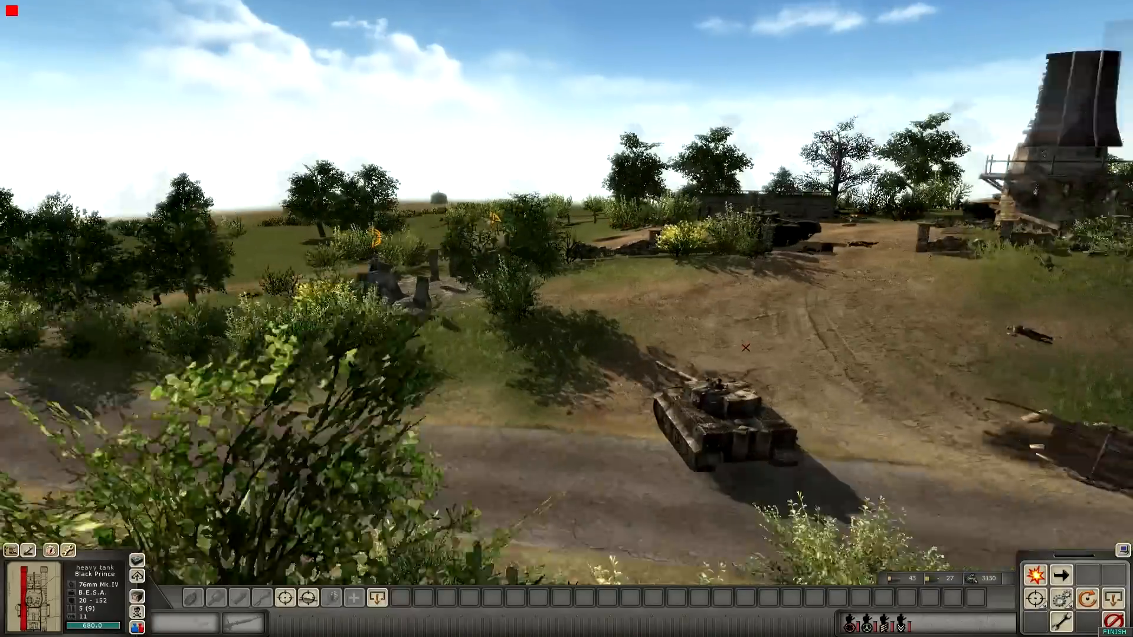
middle_click_drag(746, 348, 691, 334)
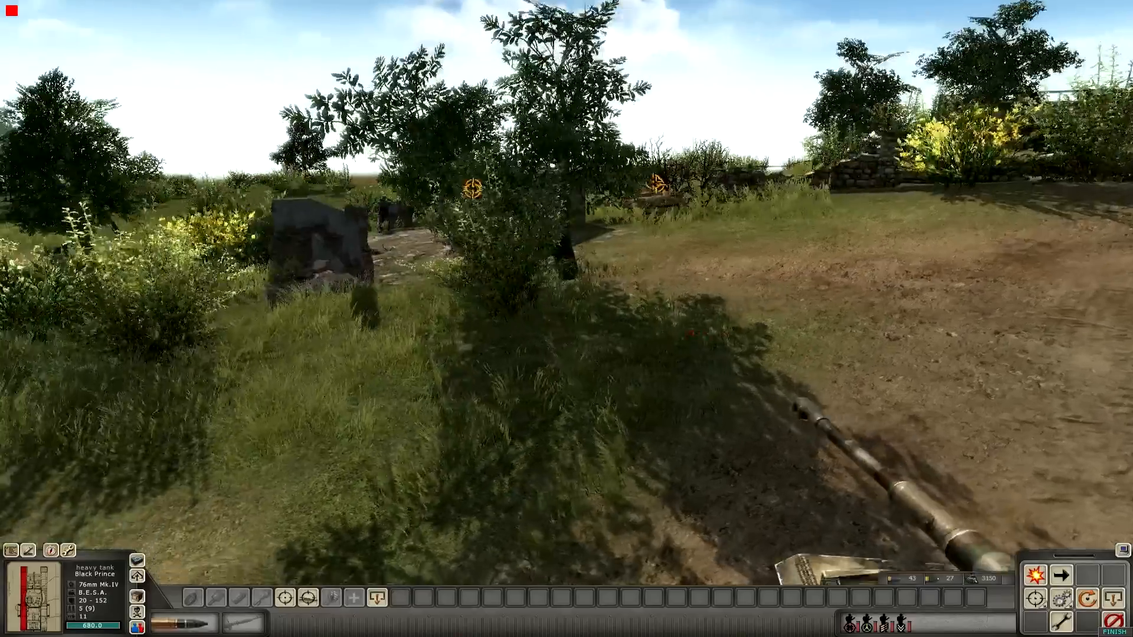
scroll(691, 334, "down", 4)
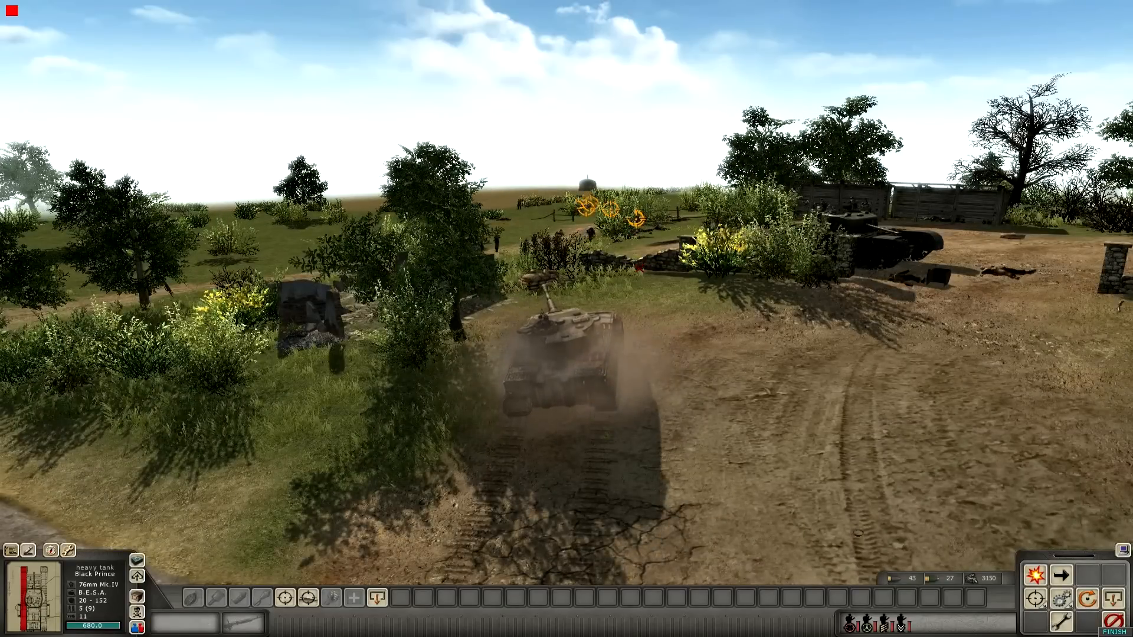
scroll(567, 318, "down", 5)
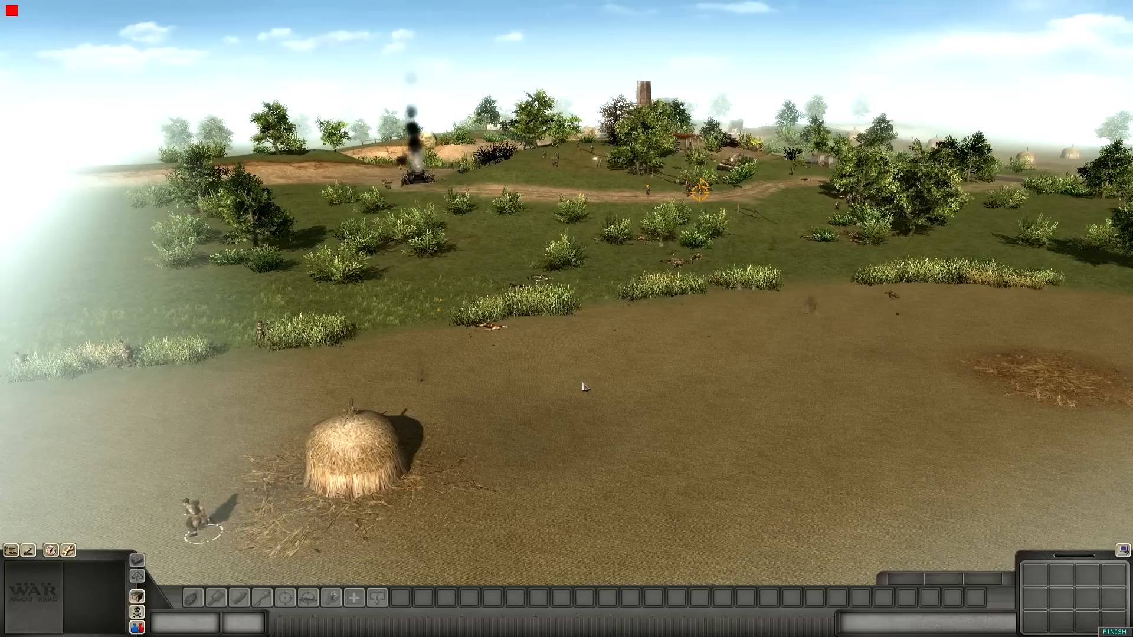
Step: Examine the soldiers around the haystack in the field and the troops and tanks advancing along the dirt track
scroll(584, 387, "up", 2)
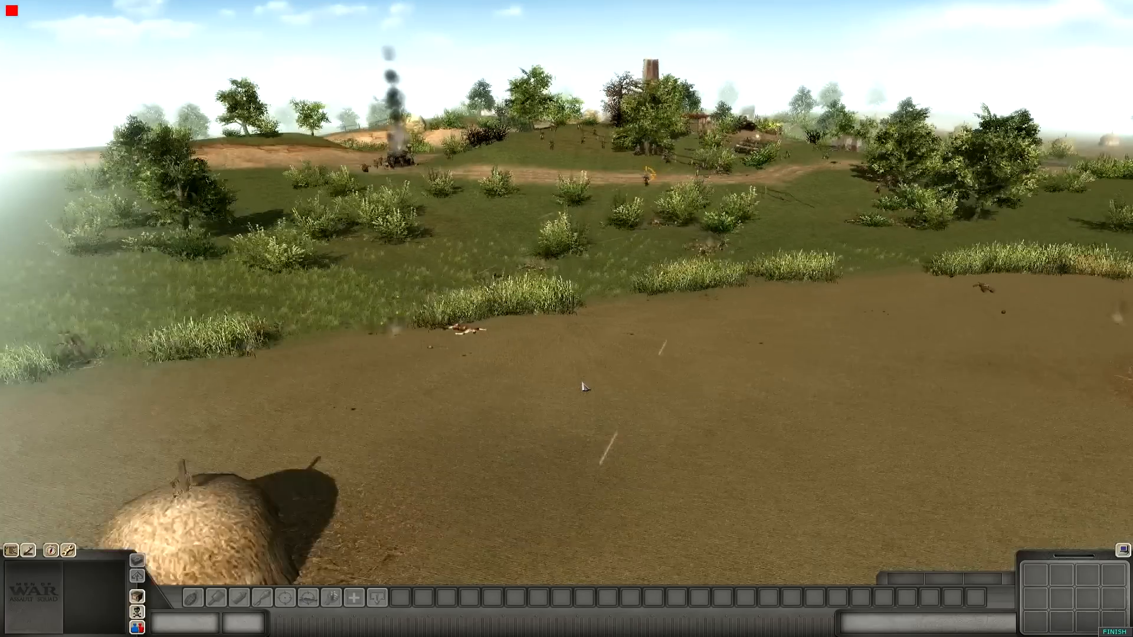
middle_click_drag(583, 386, 582, 307)
scroll(582, 307, "down", 2)
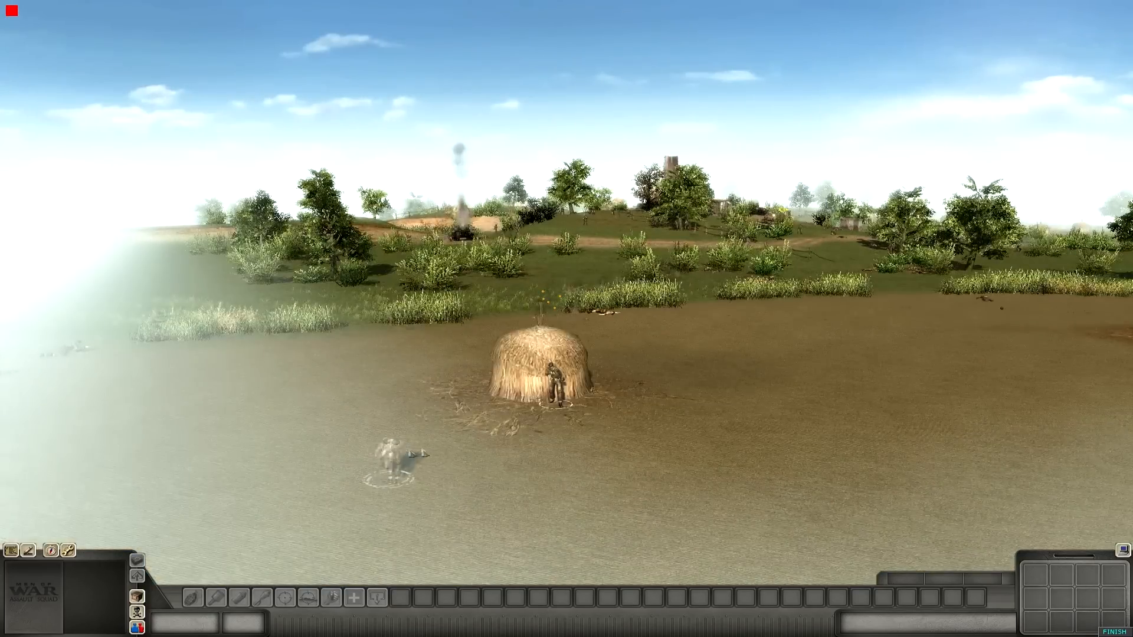
scroll(727, 373, "up", 3)
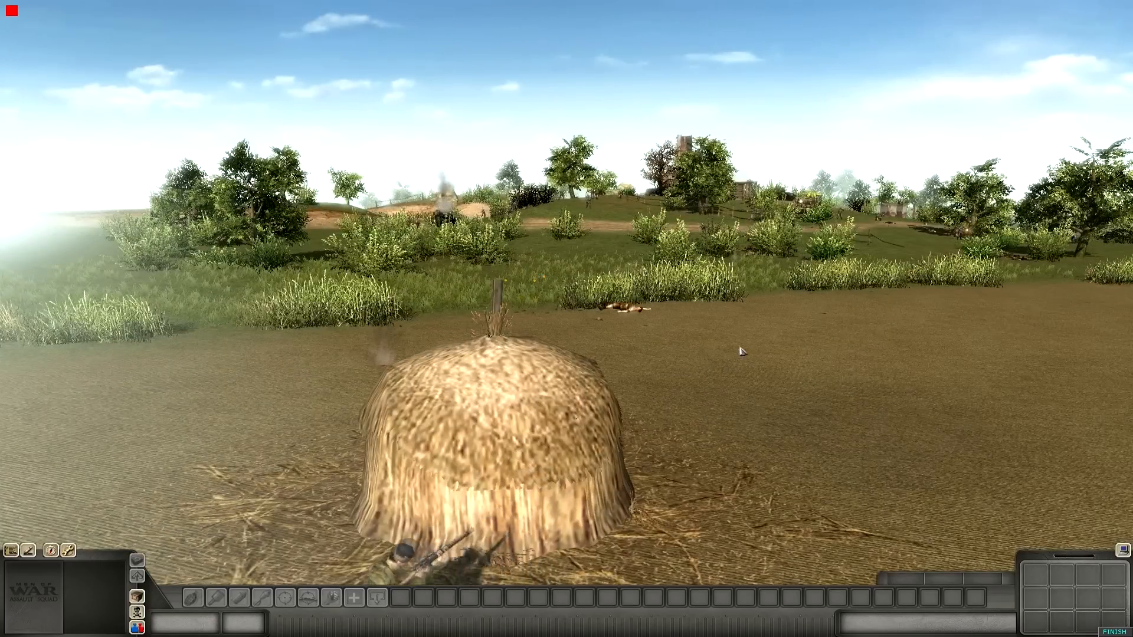
middle_click_drag(743, 351, 530, 409)
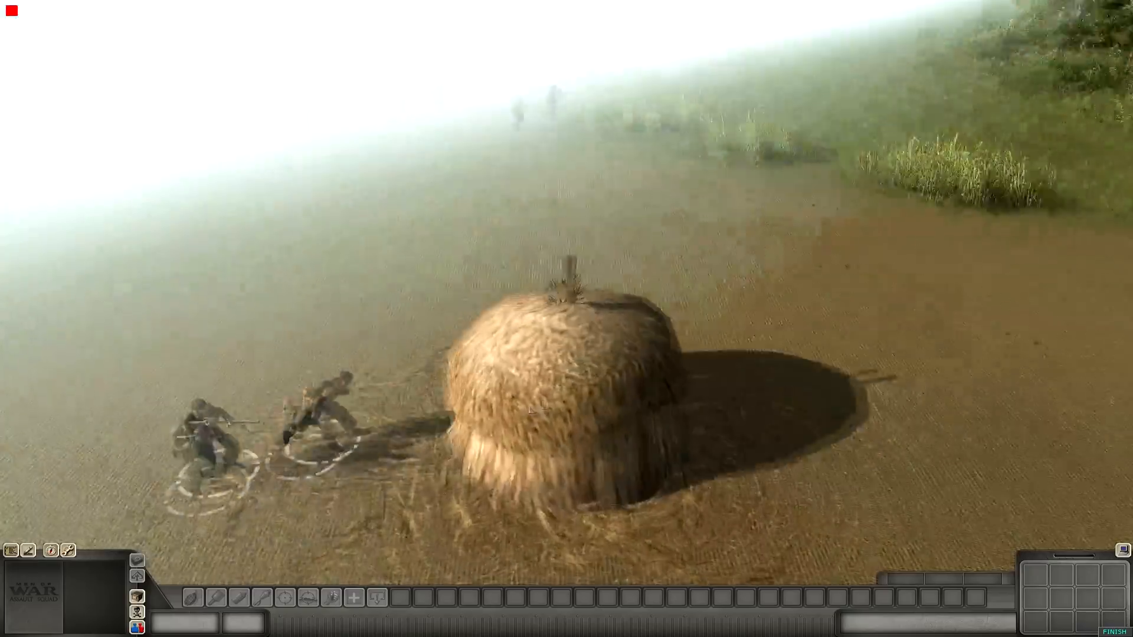
scroll(530, 409, "down", 3)
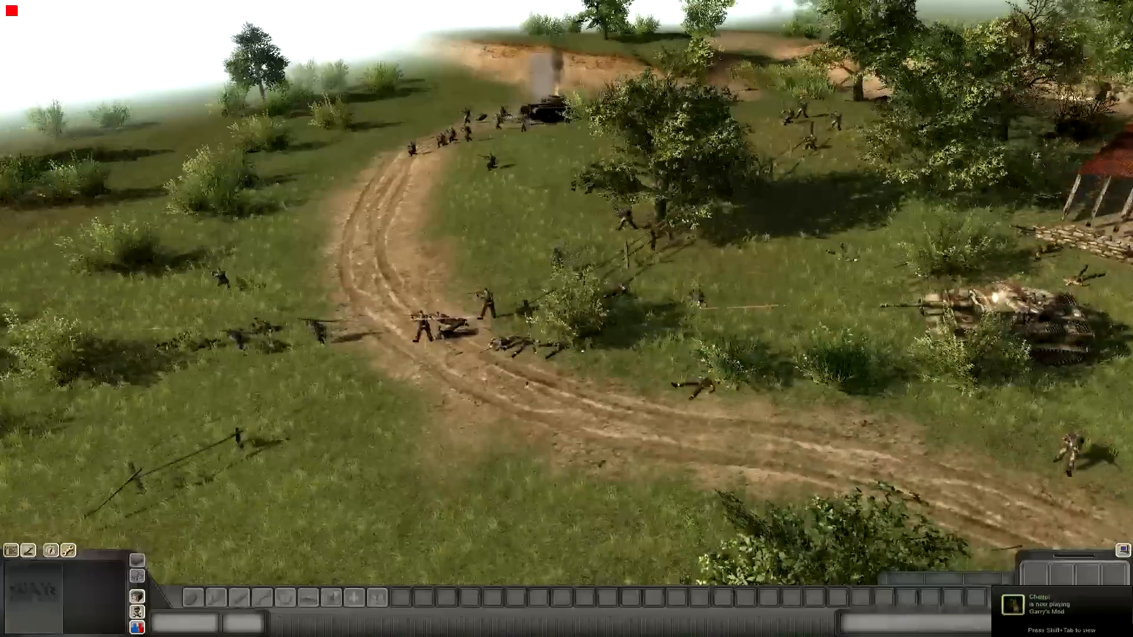
middle_click_drag(472, 212, 292, 149)
scroll(577, 278, "up", 1)
scroll(578, 280, "down", 3)
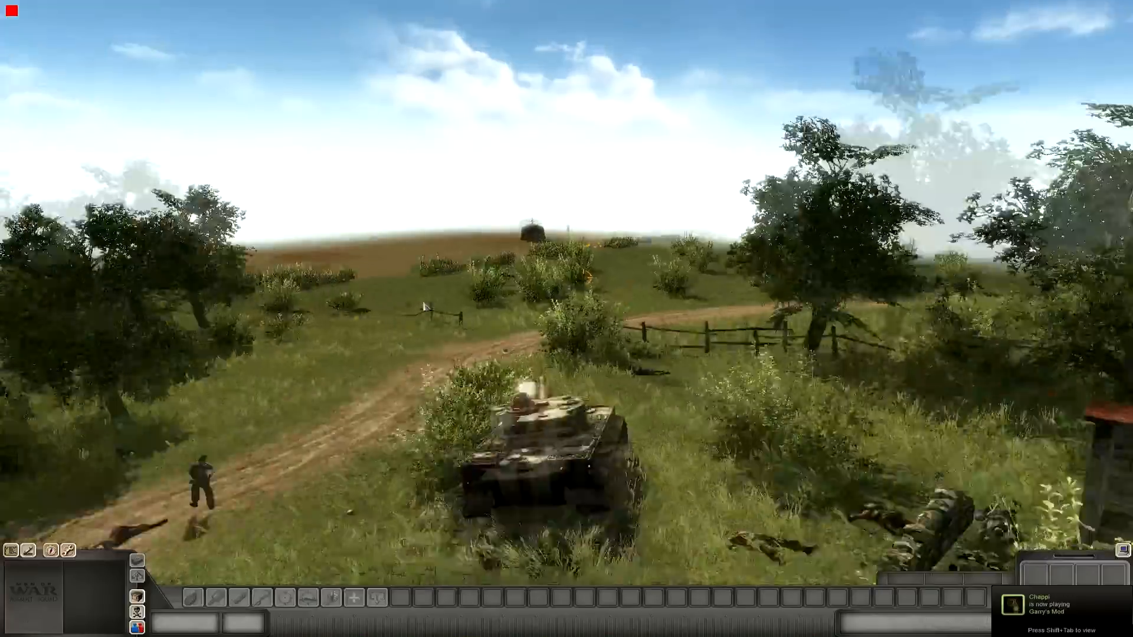
scroll(512, 347, "down", 3)
middle_click_drag(513, 347, 525, 414)
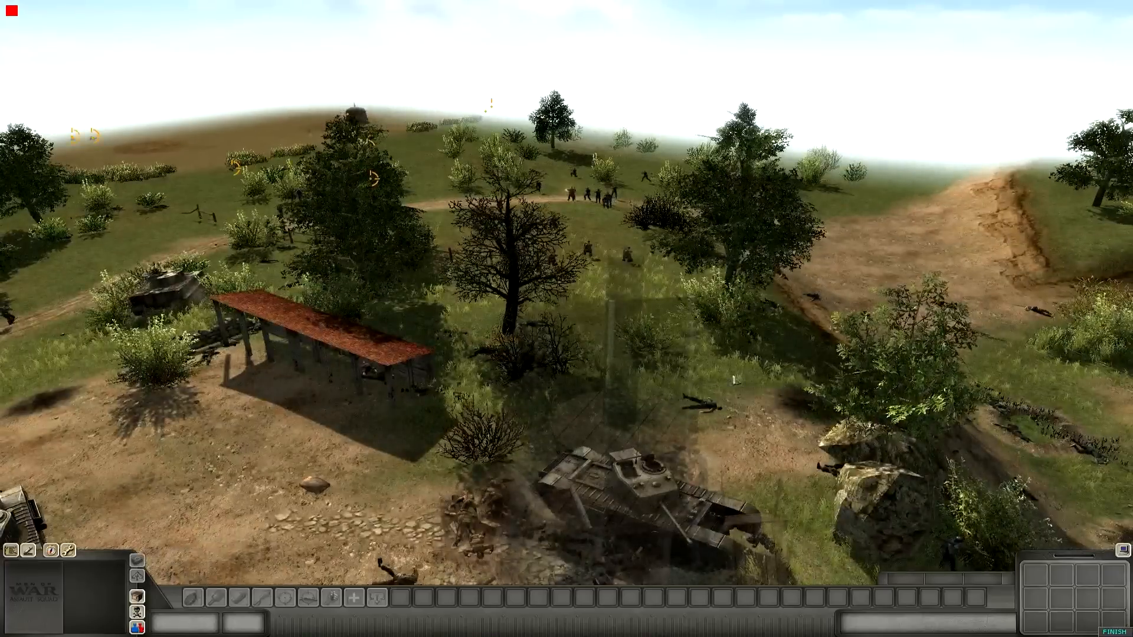
Step: Check the highlighted casualties around the windmill hill and follow the tank moving up the gully beside it
key("F2")
scroll(684, 452, "down", 3)
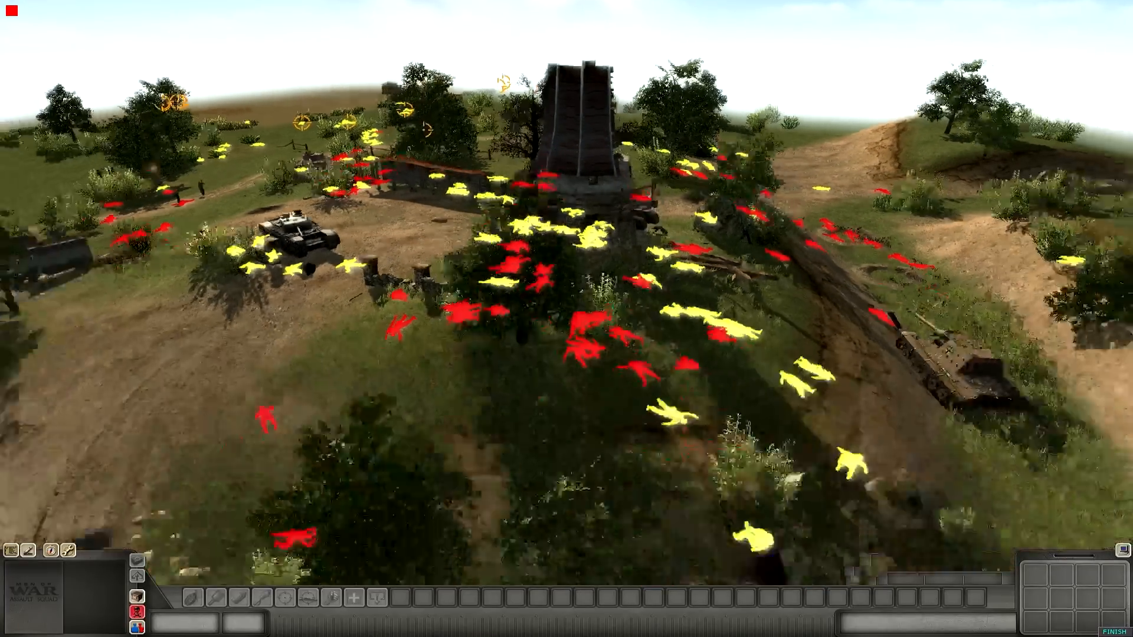
key("F2")
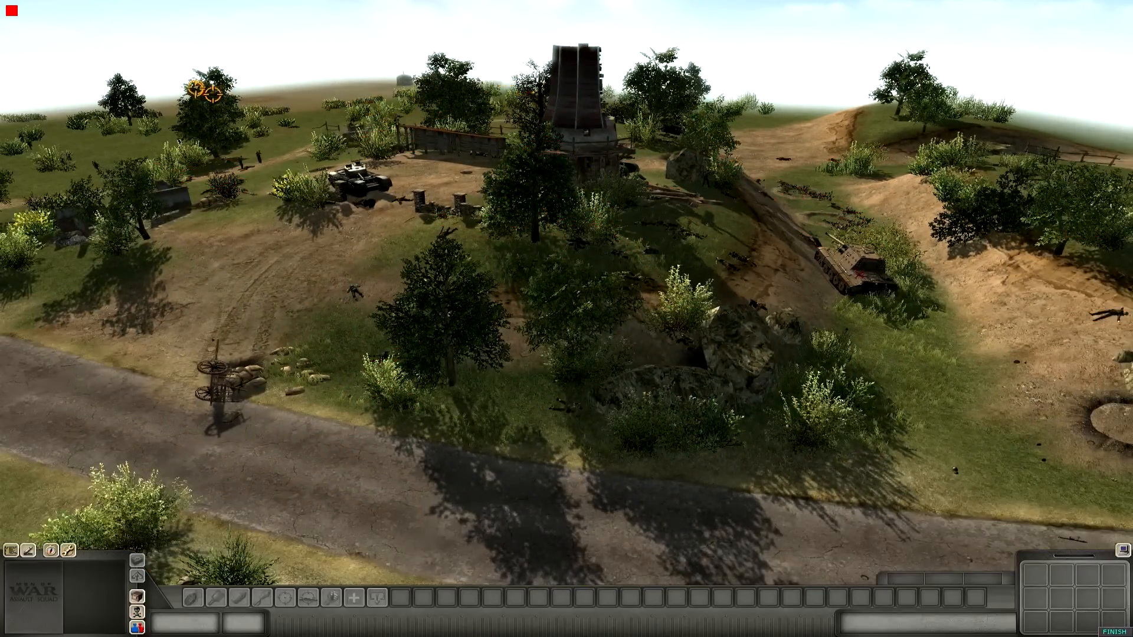
middle_click_drag(854, 277, 853, 231)
middle_click_drag(856, 279, 1000, 278)
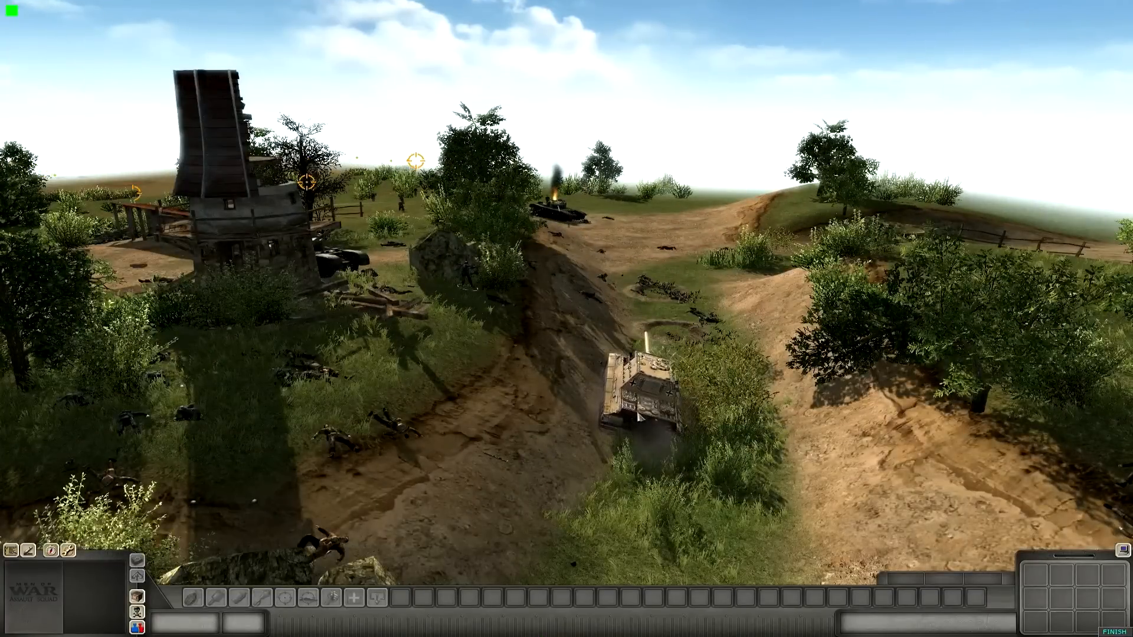
Step: Examine the infantry fighting in the brown field around the haystack and the soldiers farther out in the fog
mouse_move(567, 0)
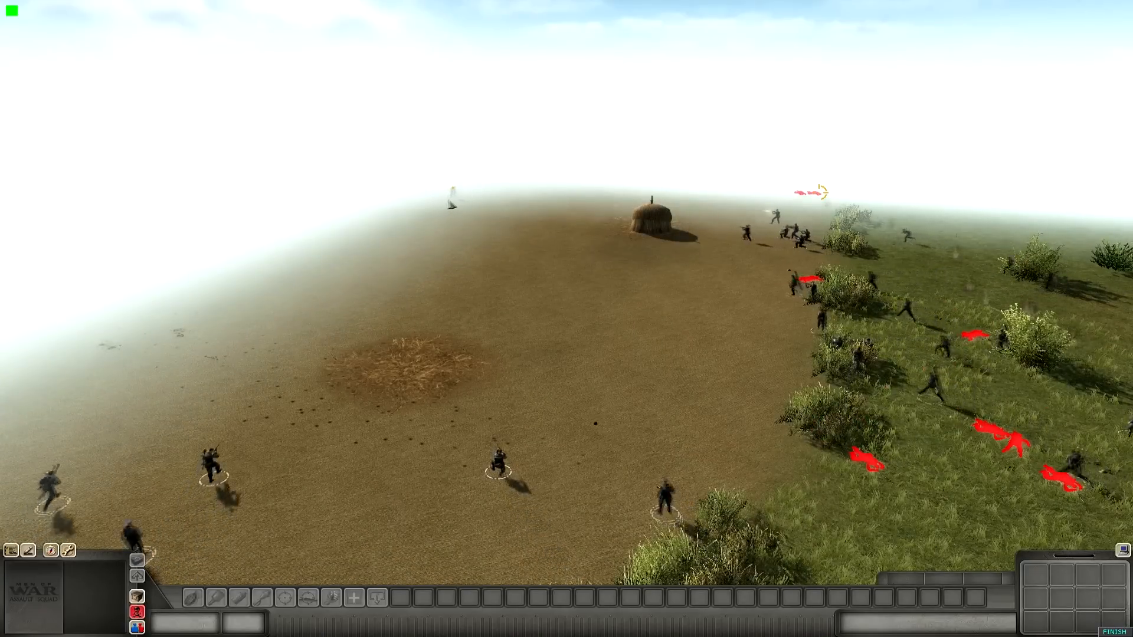
key("y")
mouse_move(498, 2)
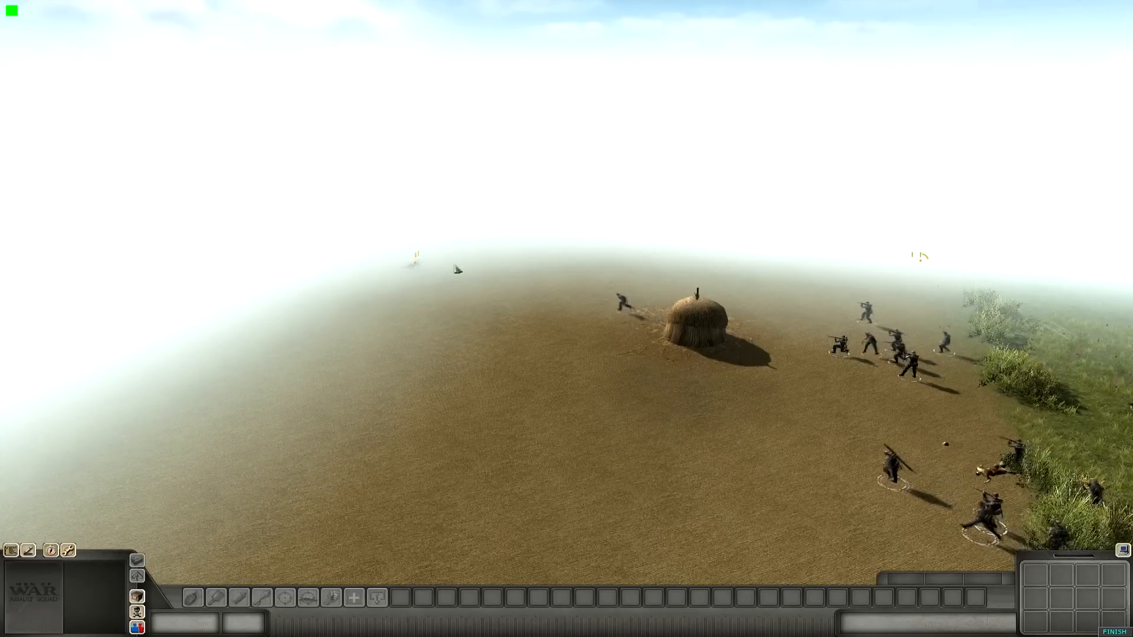
scroll(431, 272, "up", 3)
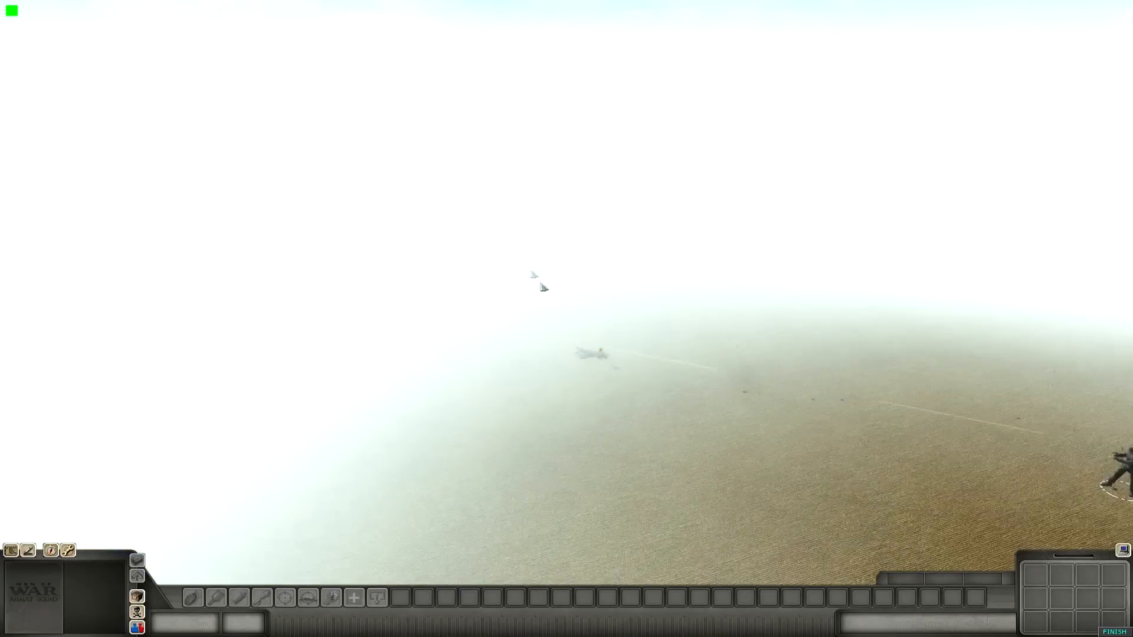
scroll(618, 415, "up", 3)
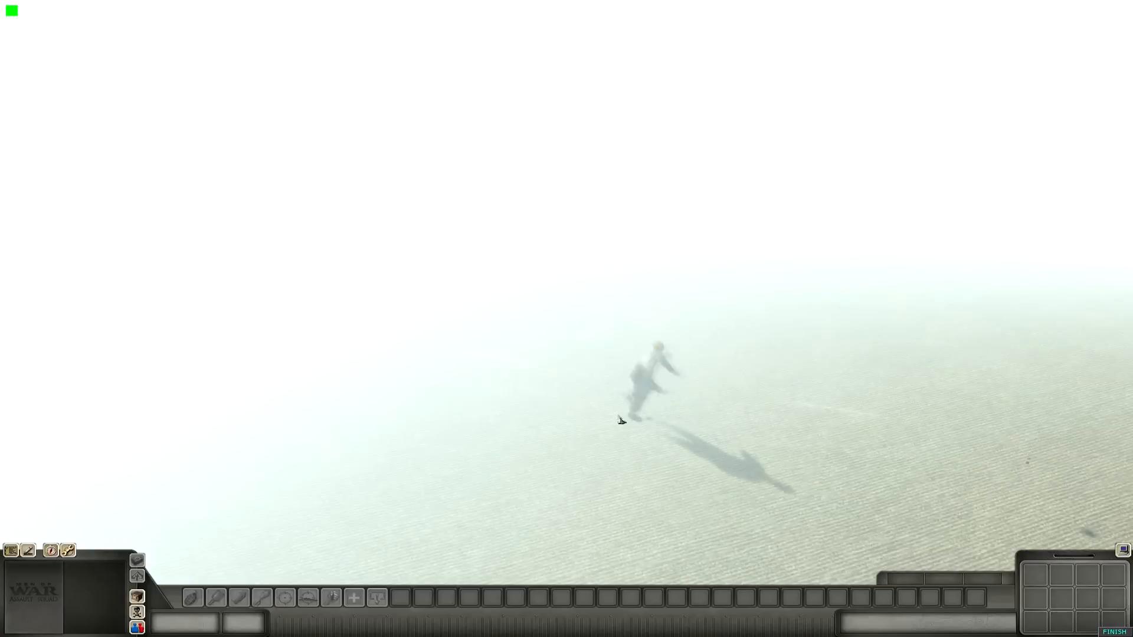
scroll(689, 440, "down", 3)
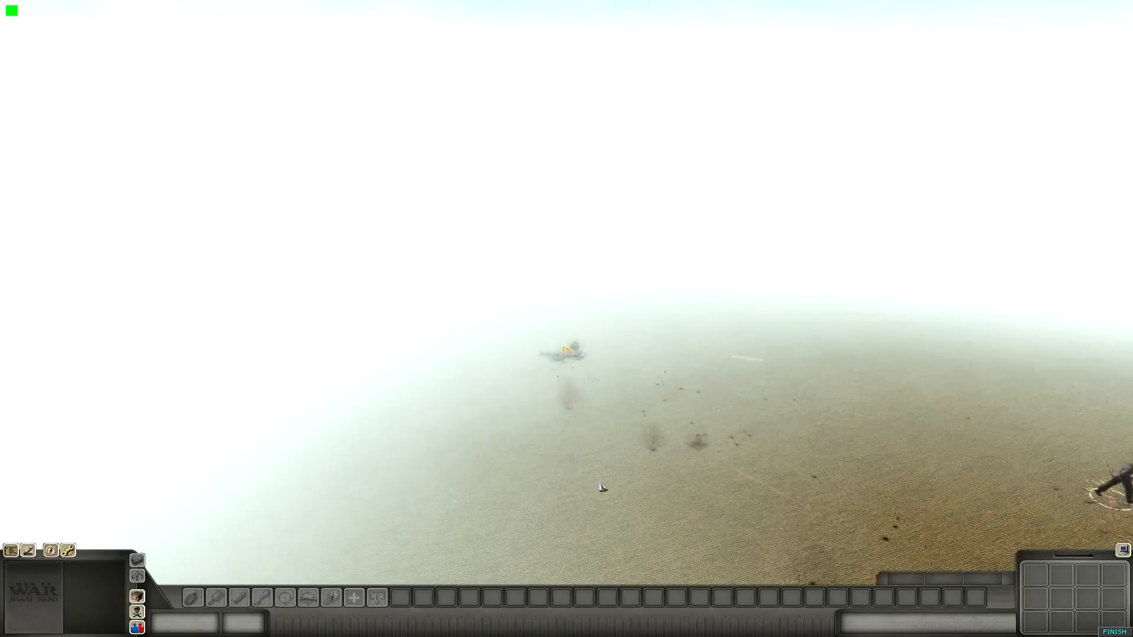
scroll(603, 485, "down", 5)
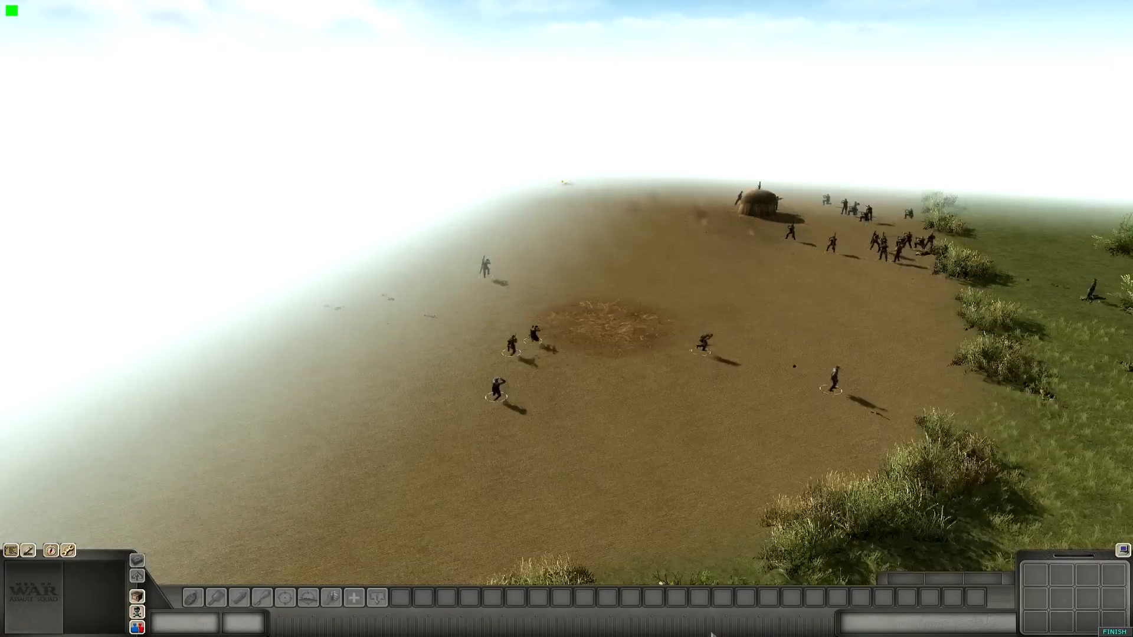
Step: Survey the battlefield from the tank in the bushes past the red-roofed shed to the road below the windmill hill
key("Right")
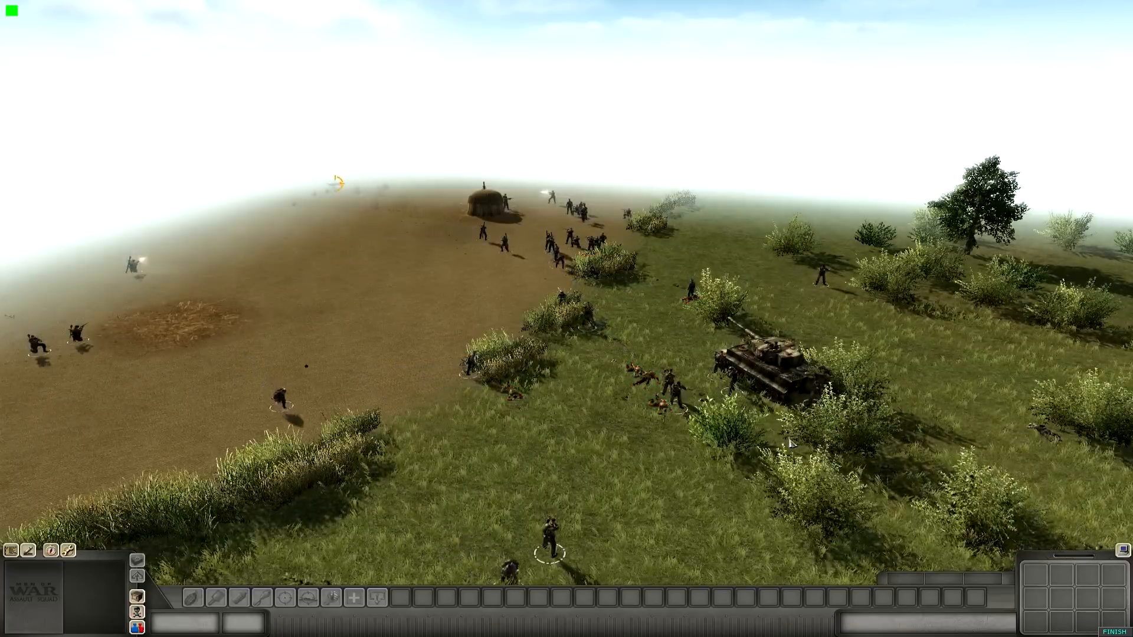
key("Down")
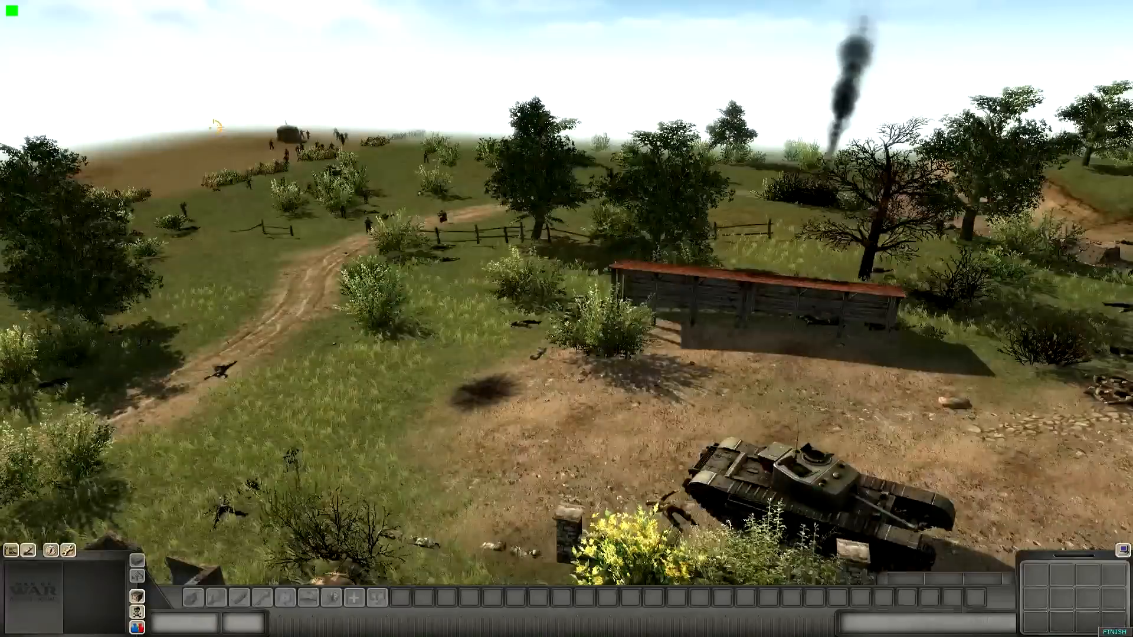
key("Right")
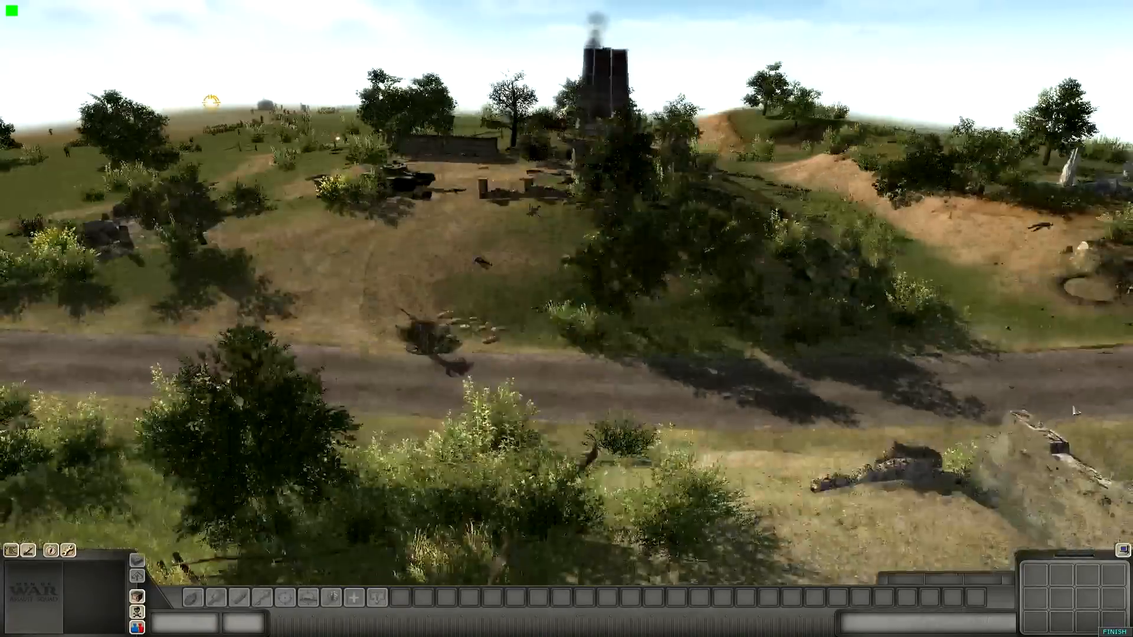
middle_click_drag(1075, 412, 742, 406)
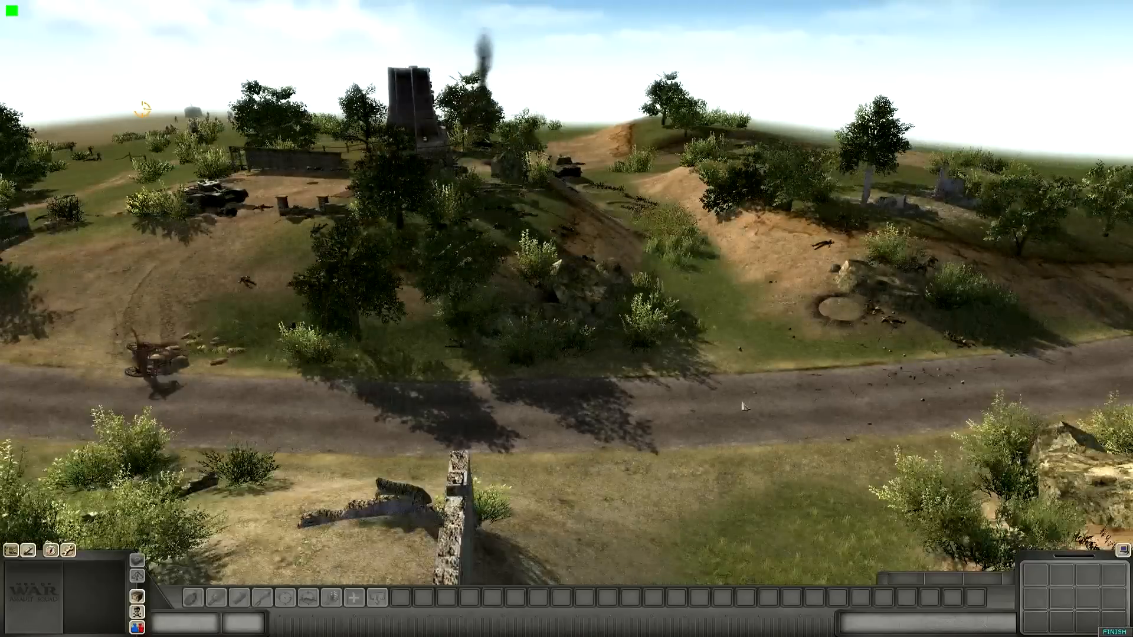
scroll(509, 447, "down", 3)
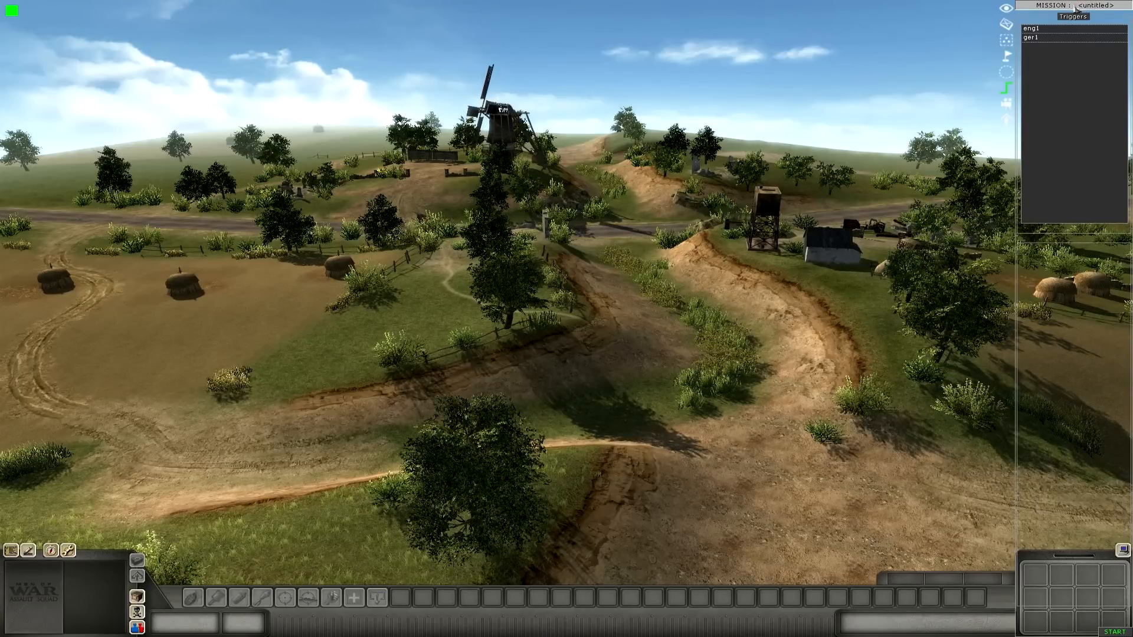
Step: Save the mission under the new name testbattle in the 1v1_road map folder, then reopen the mission editor menu
left_click(1077, 8)
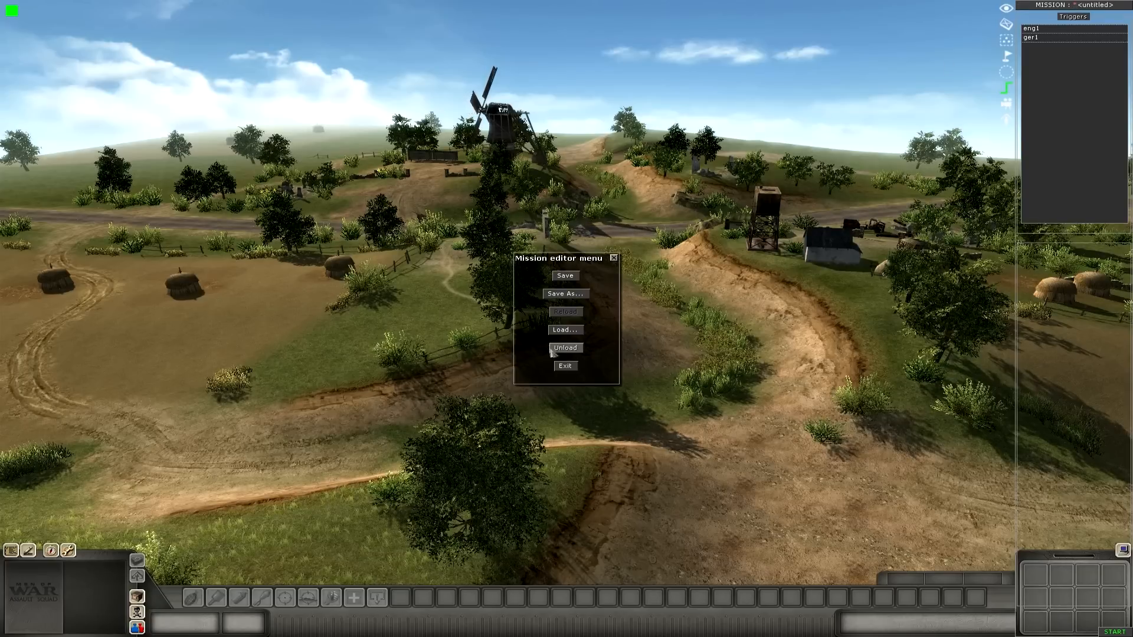
left_click(562, 294)
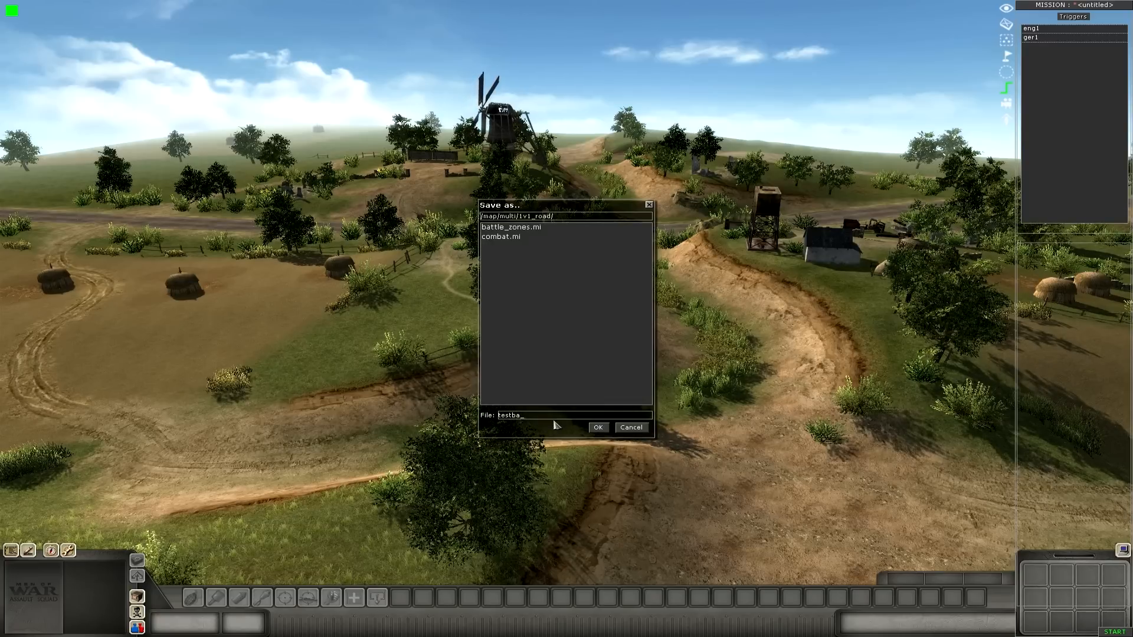
left_click(598, 428)
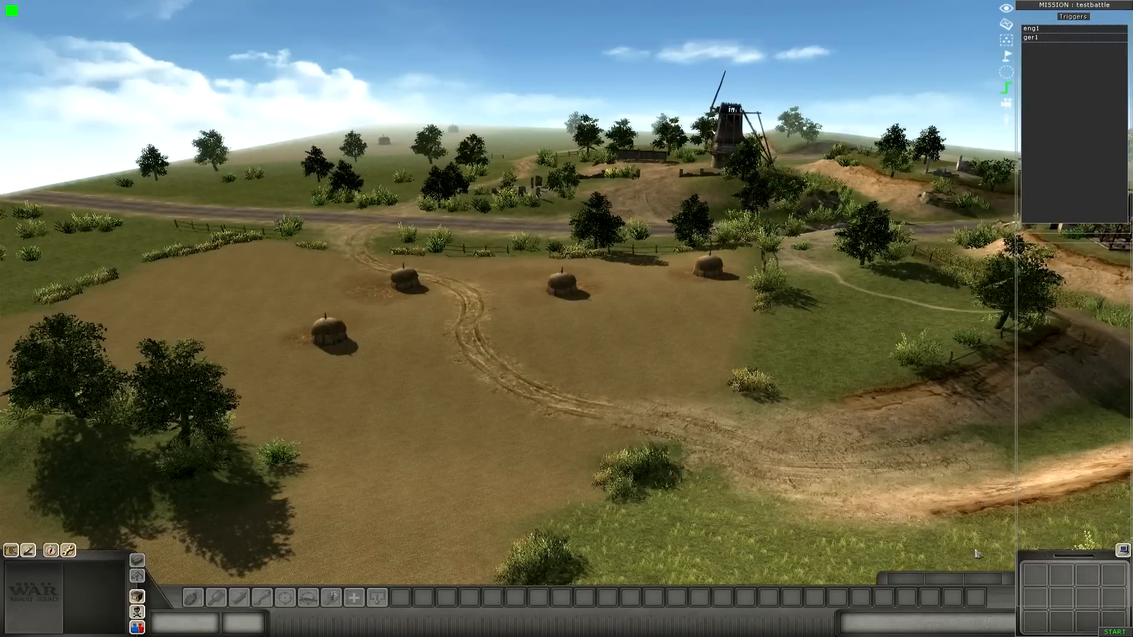
key("Escape")
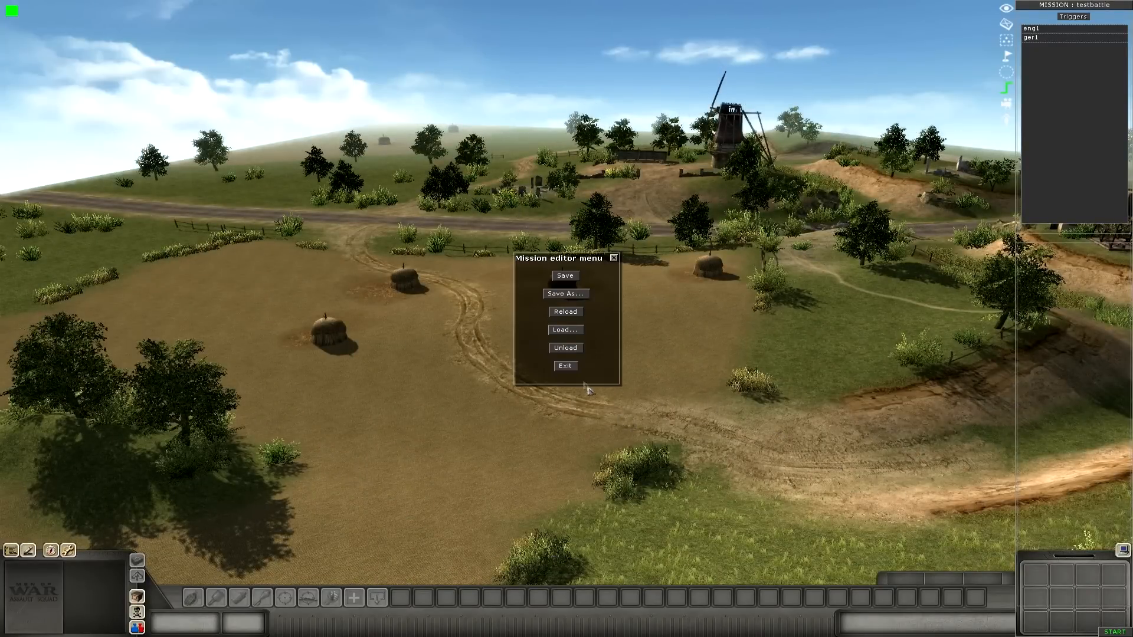